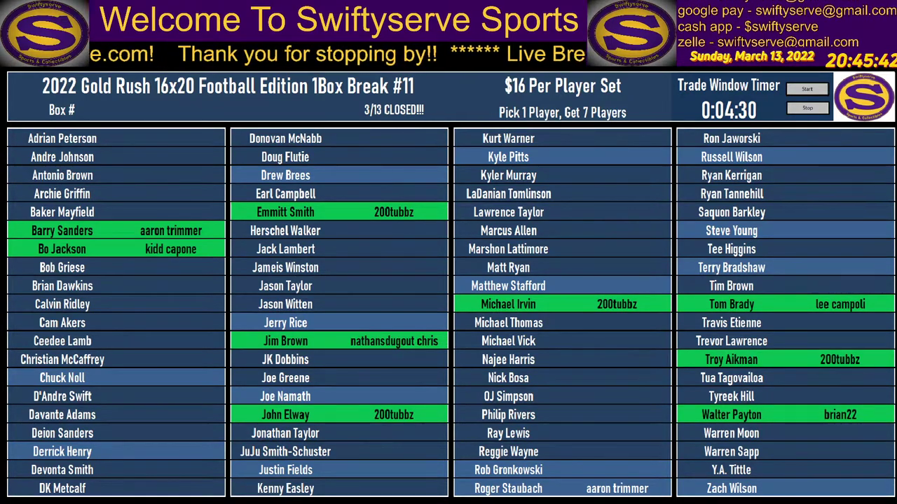
On the Perfect Portraits sheet, fill the NYJ, CHI, IND, LAC, CIN and SF buyer cells green
key(ctrl+Page_Down)
click(810, 416)
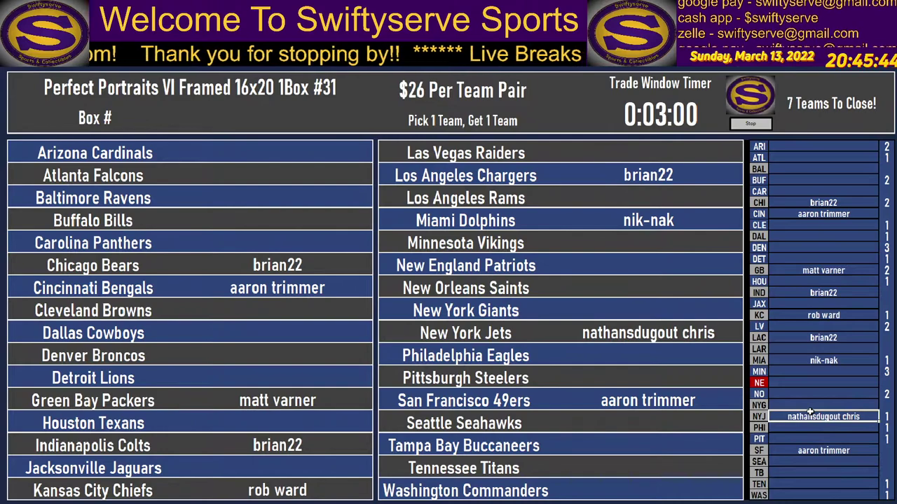
click(132, 62)
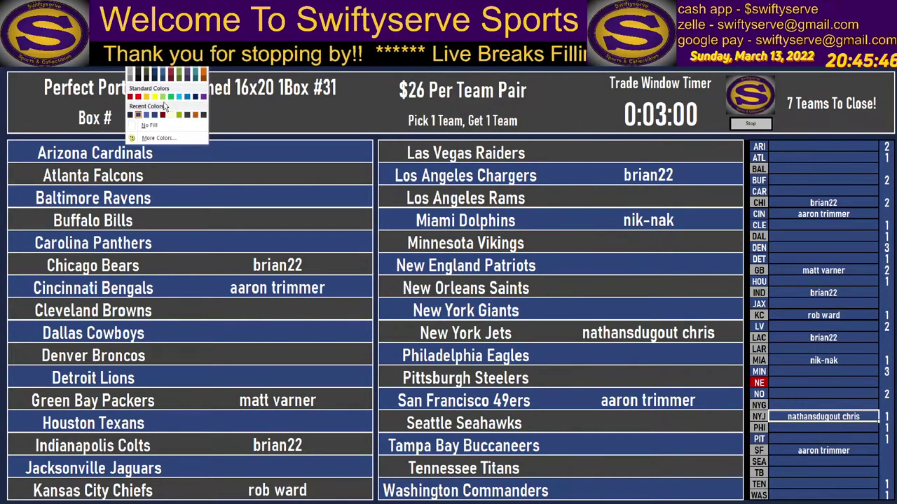
click(171, 97)
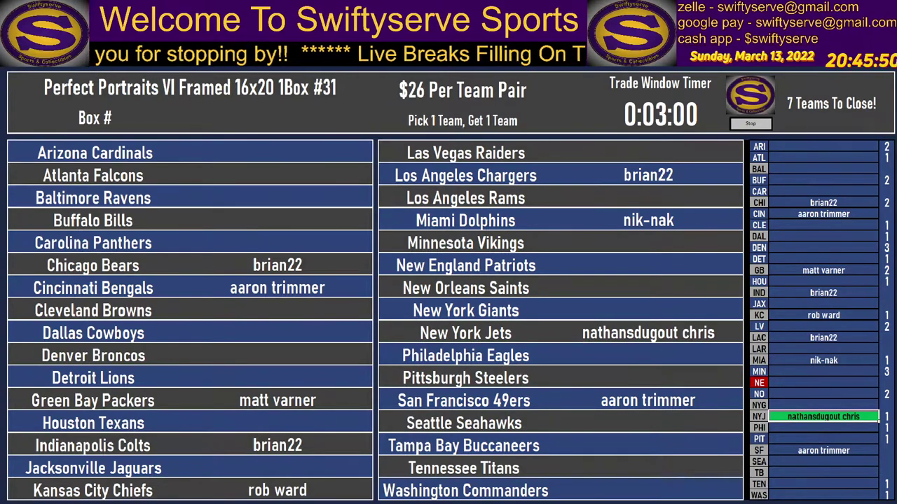
click(814, 289)
ctrl+click(812, 338)
ctrl+click(819, 202)
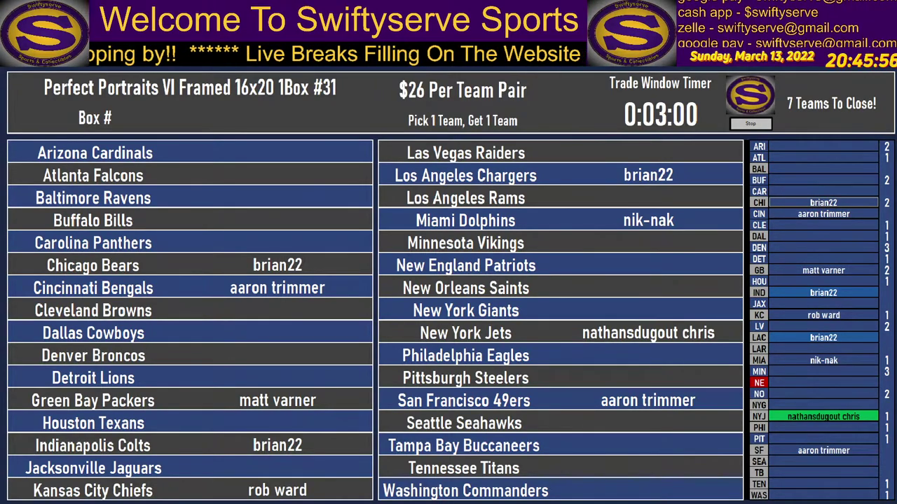
key(F4)
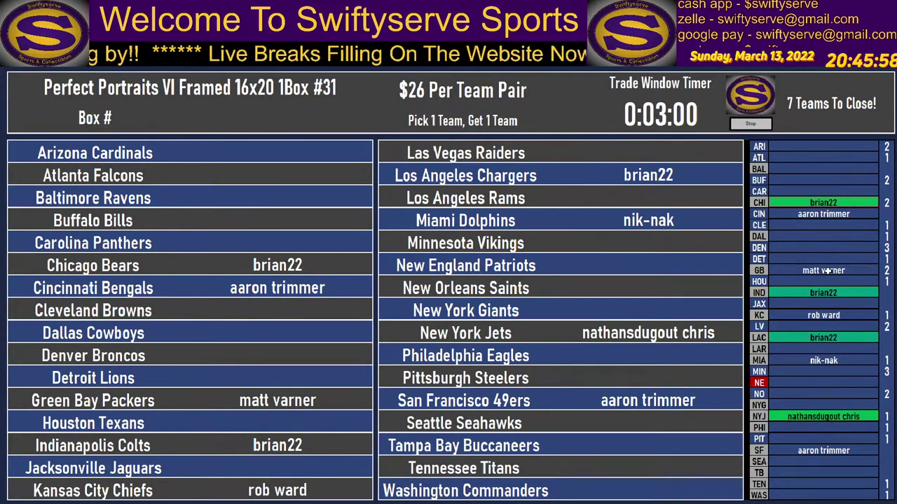
click(820, 214)
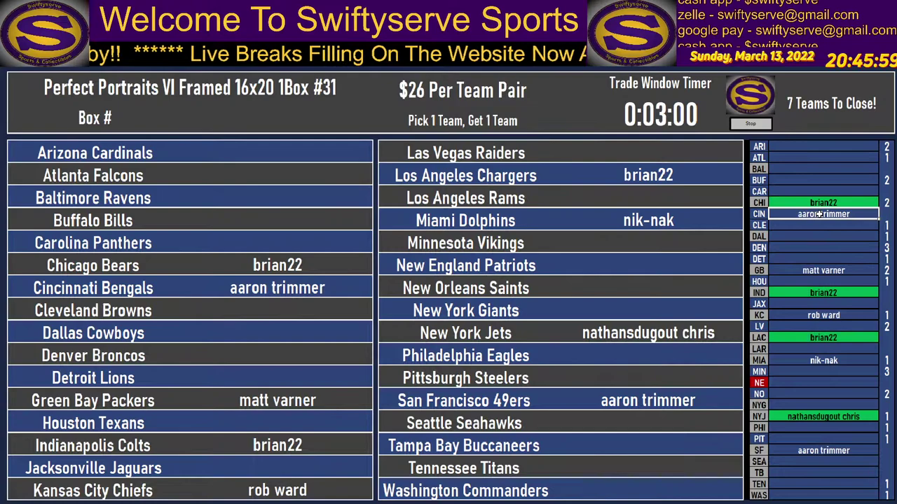
ctrl+click(837, 450)
key(F4)
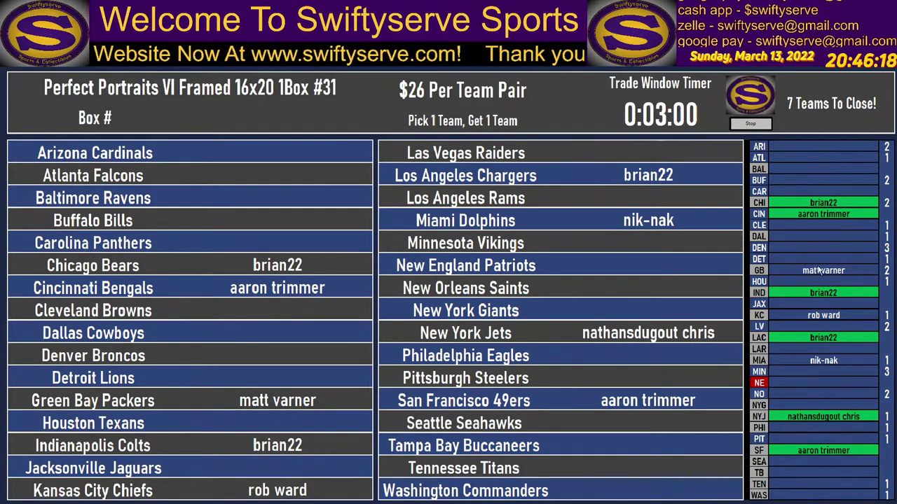
Enter the buyer's username in the Dallas Cowboys buyer cell
click(834, 242)
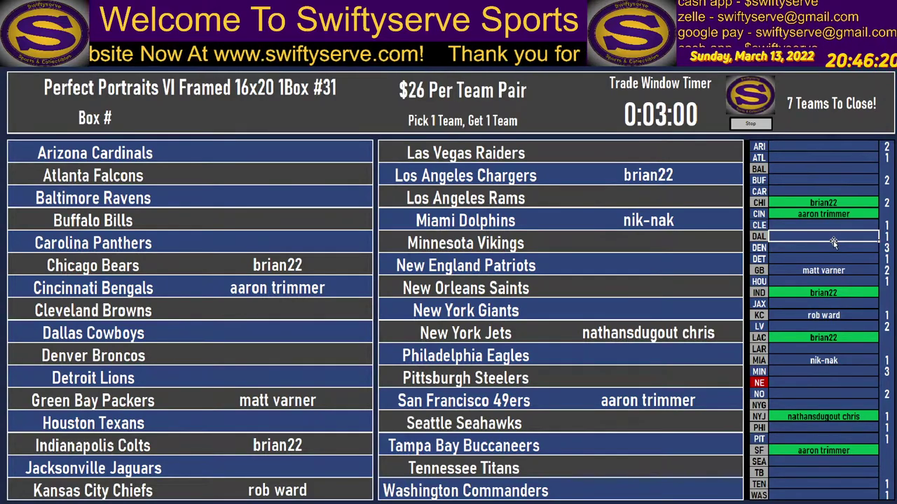
text(200tubbz)
key(Return)
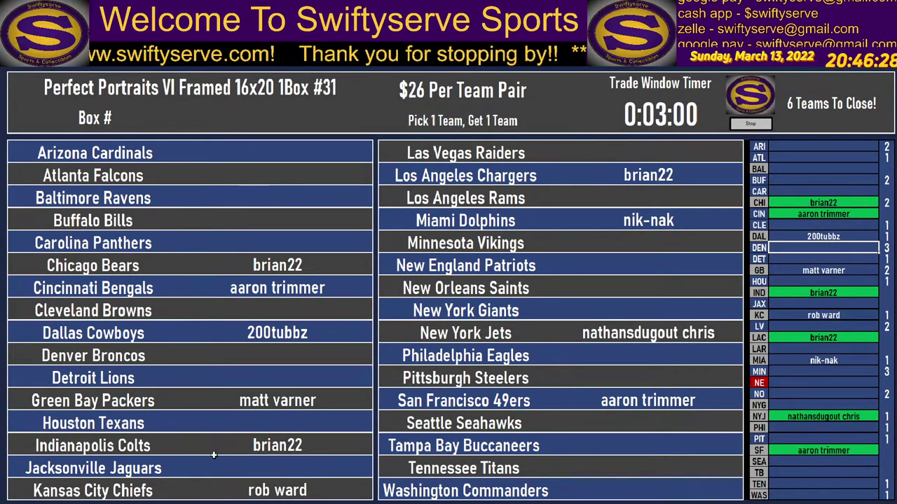
key(Escape)
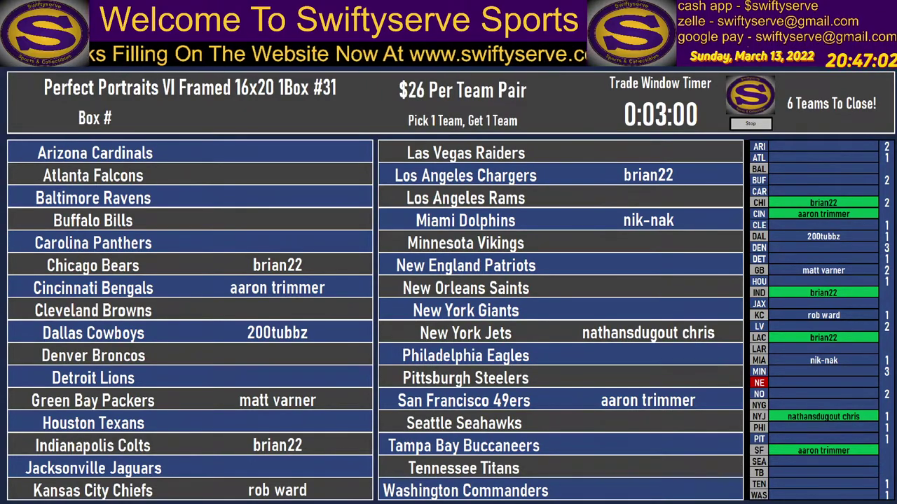
Select the DEN buyer cell, then return to the Gold Rush player board
click(823, 248)
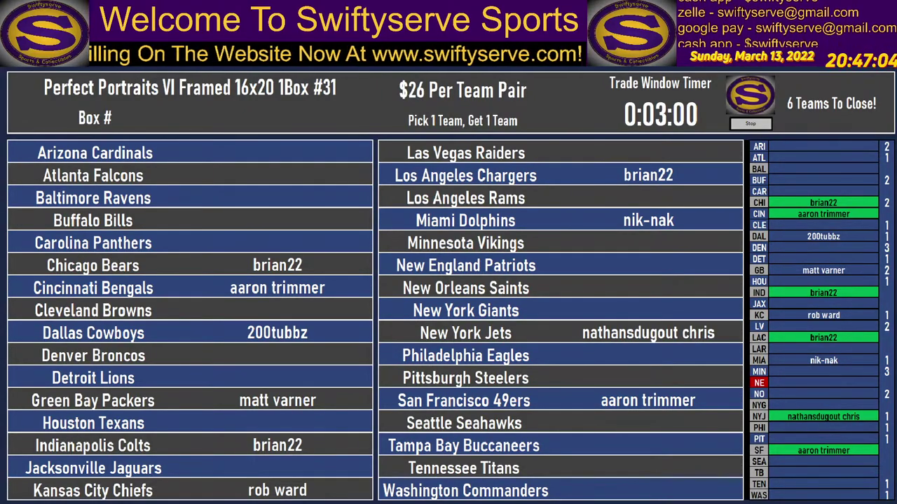
key(alt+Tab)
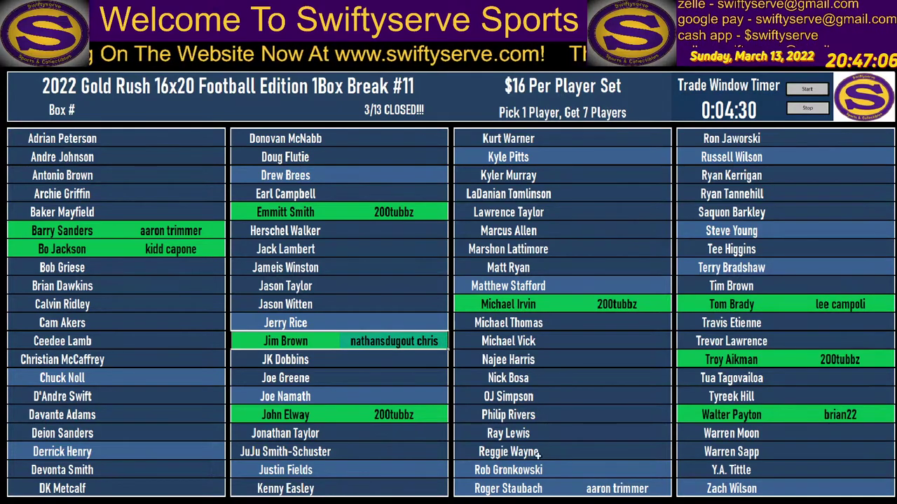
Repeat the green fill on Roger Staubach's buyer cell to mark it paid
click(536, 489)
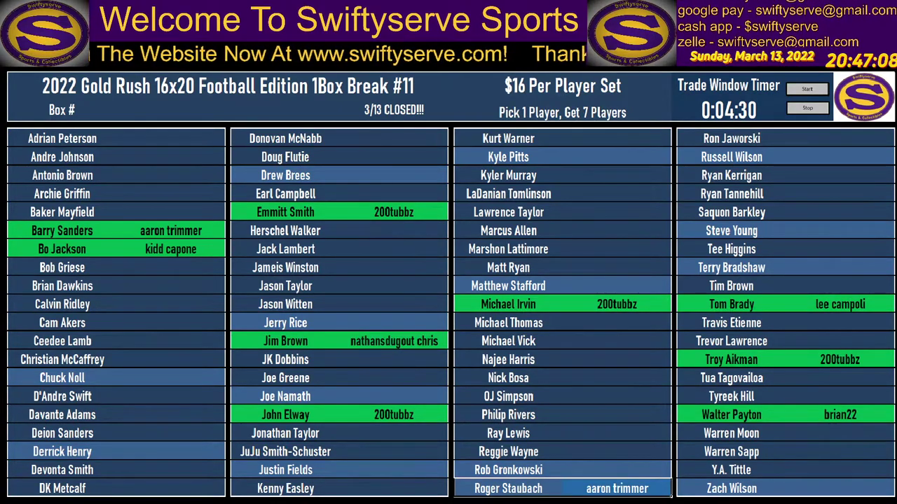
key(Return)
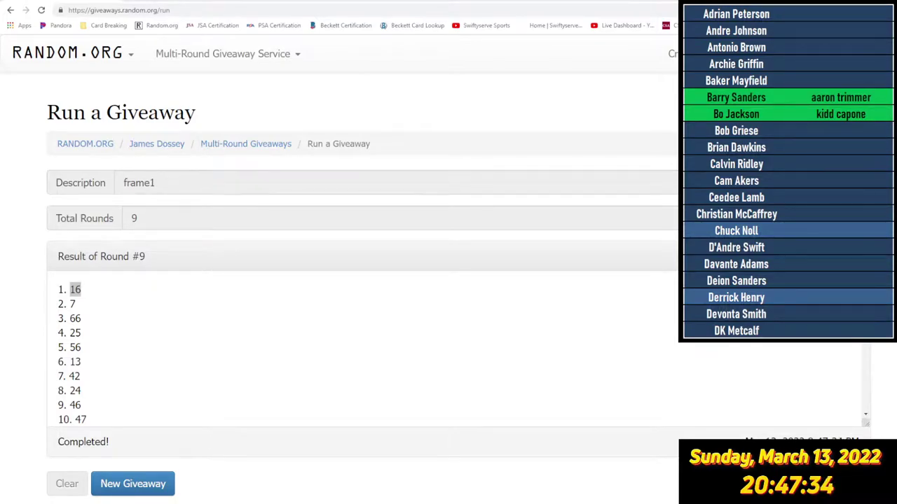
Start a new giveaway and enter the first three buyer names as entries, one per line
click(149, 483)
click(618, 189)
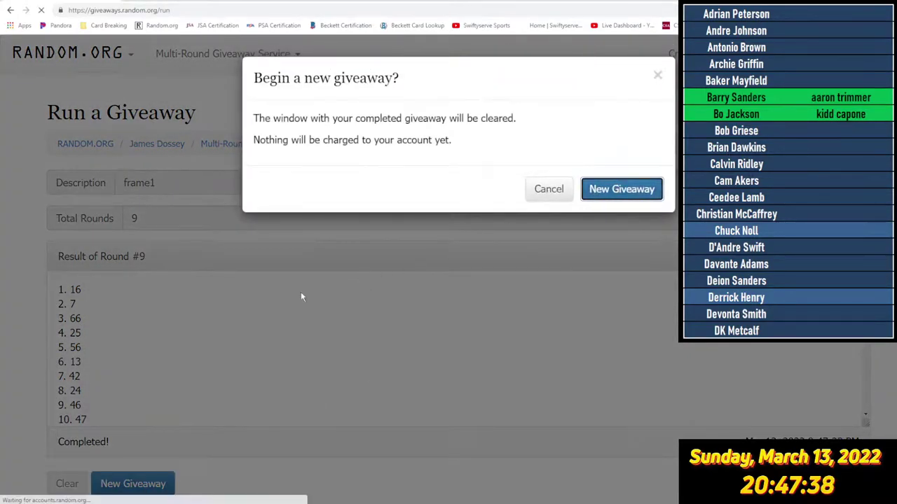
click(222, 294)
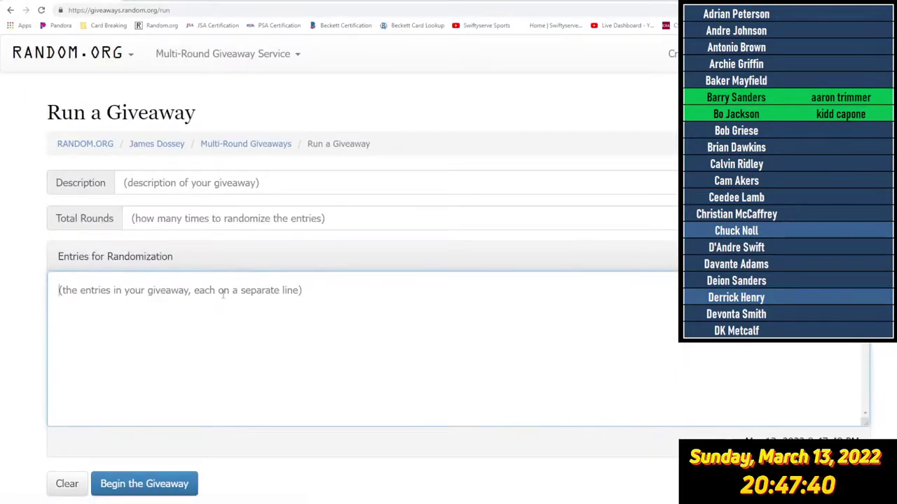
key(Return)
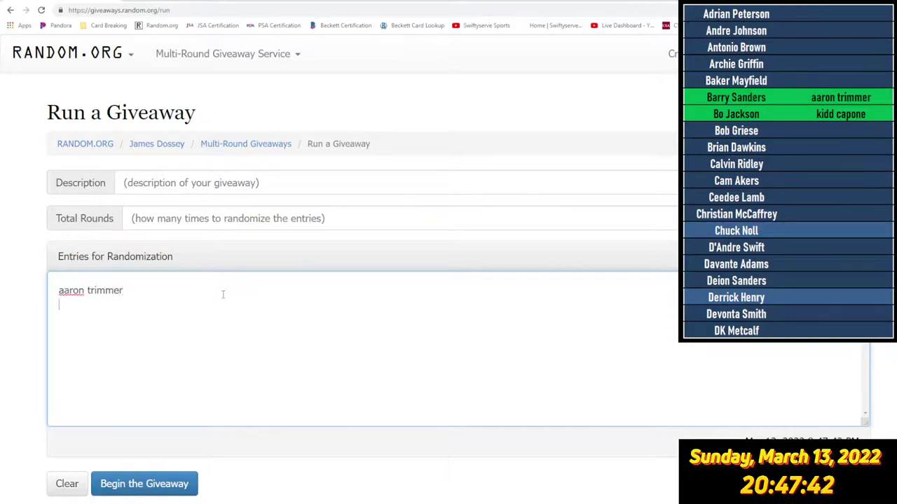
text(kidd cal)
key(BackSpace)
text(pone)
key(Return)
text(200tunb)
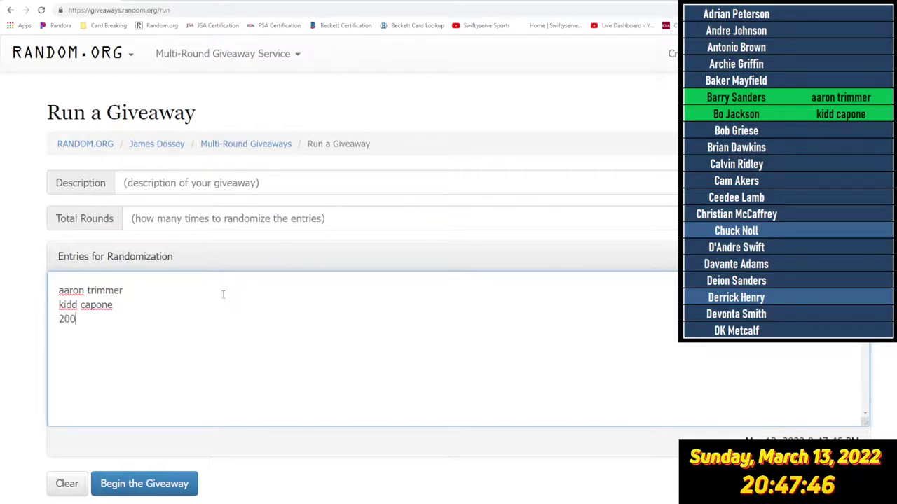
key(BackSpace)
key(BackSpace)
text(bbz)
key(Return)
Add the remaining buyer names to complete the ten giveaway entries
text(nathansdugo)
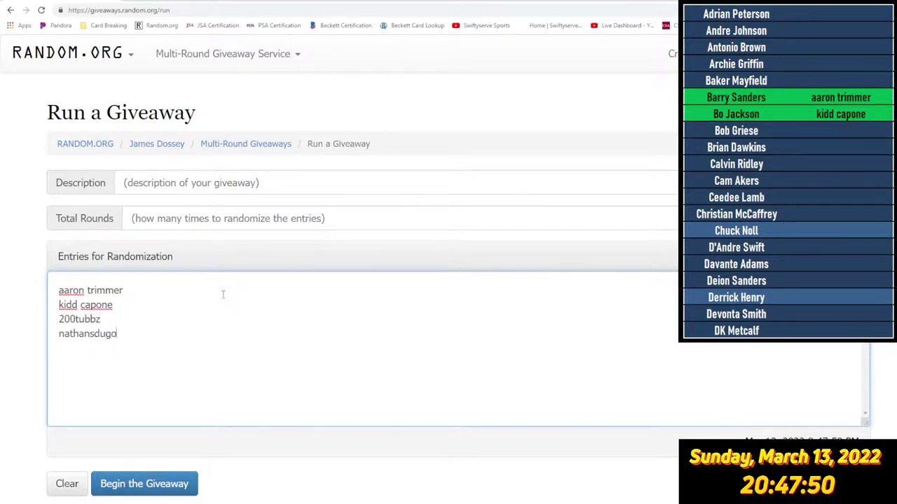
text(ut chris)
key(Return)
text(20)
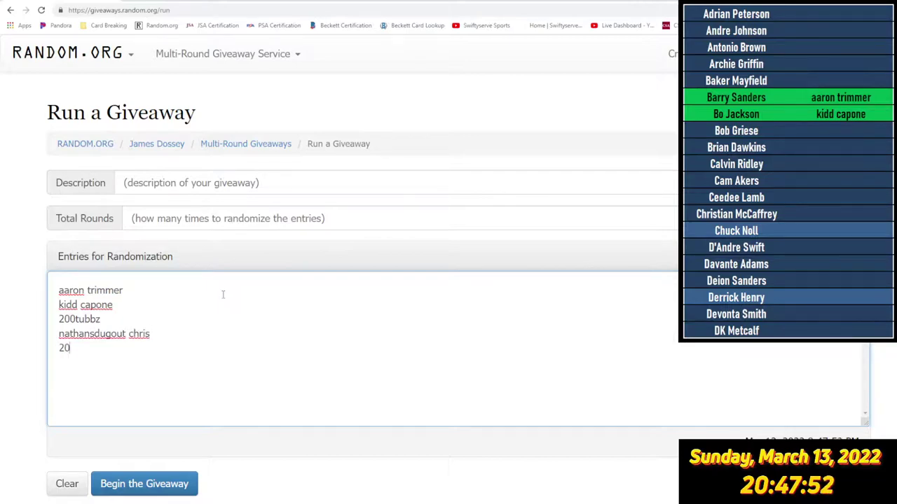
text(0tubbz )
text(200tub)
text(bz)
key(Return)
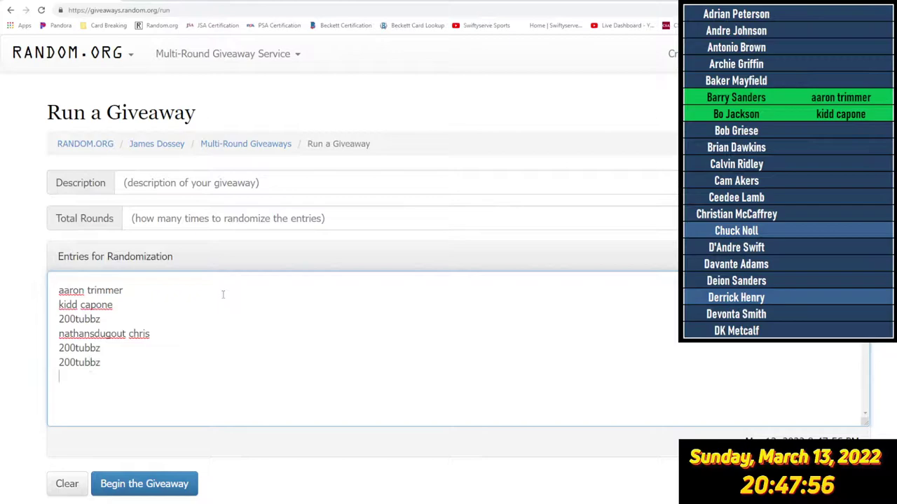
key(Return)
key(Return)
text(20)
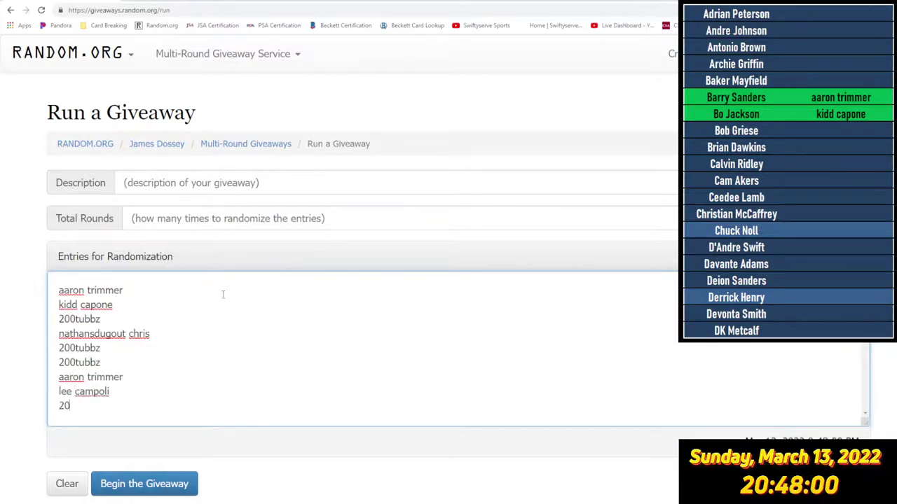
text(0tubbz)
key(Return)
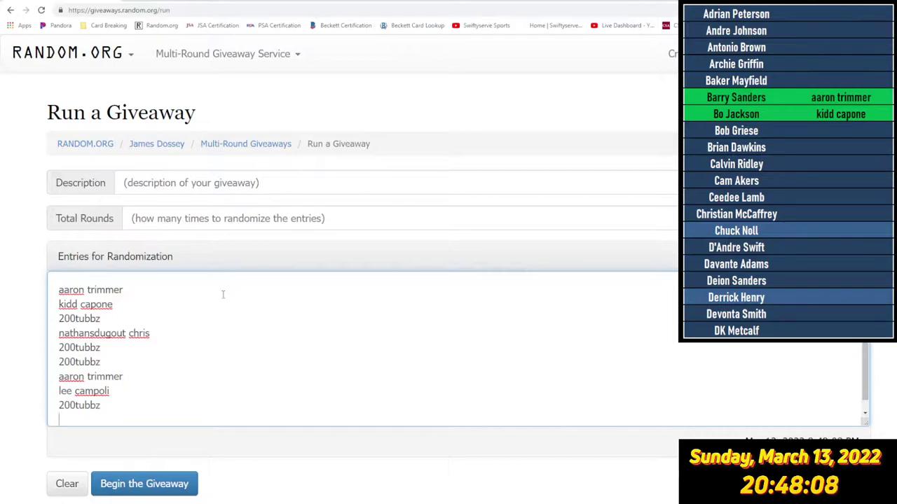
text(brian22)
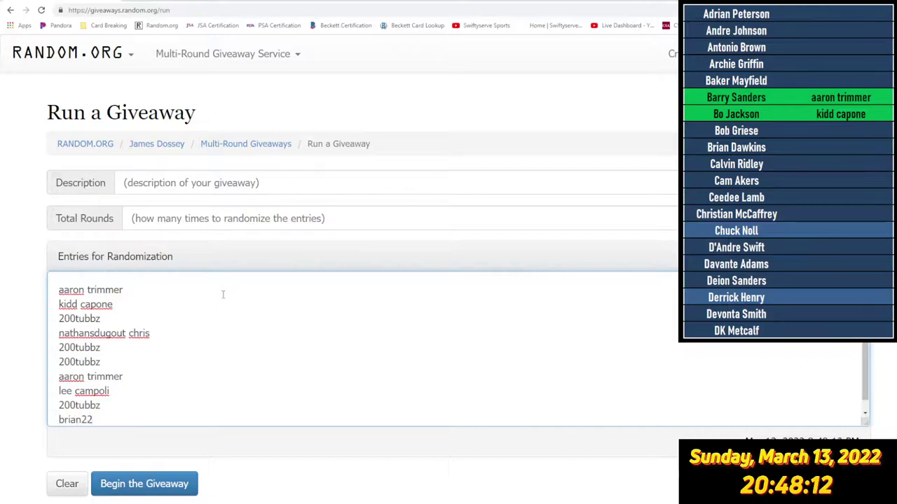
Set the giveaway description to pic1 and total rounds to 12
click(255, 189)
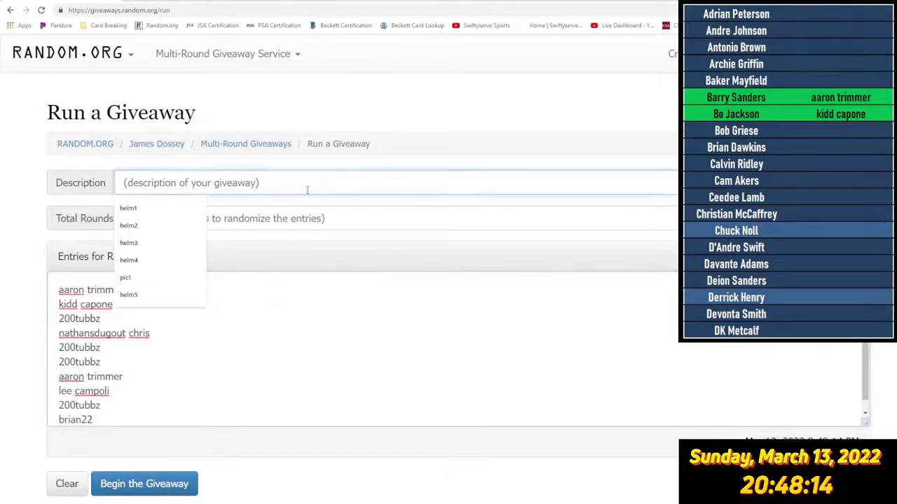
text(pic1)
click(406, 213)
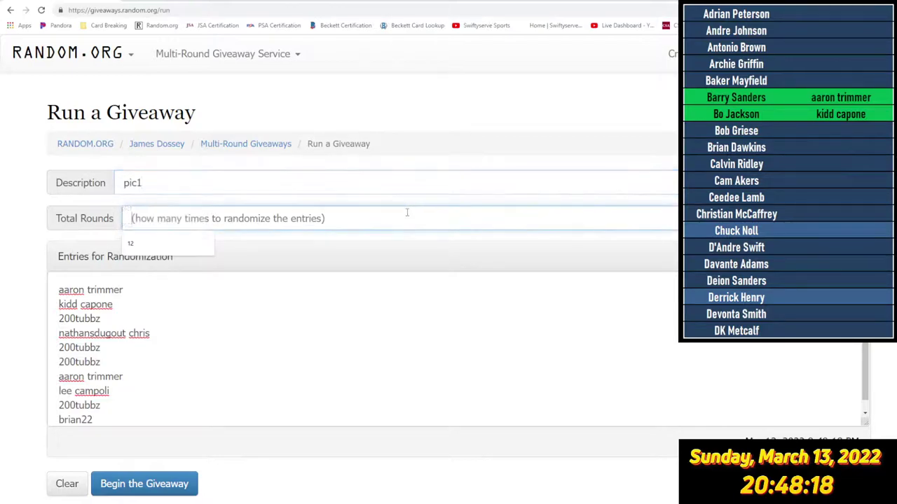
text(12)
click(549, 286)
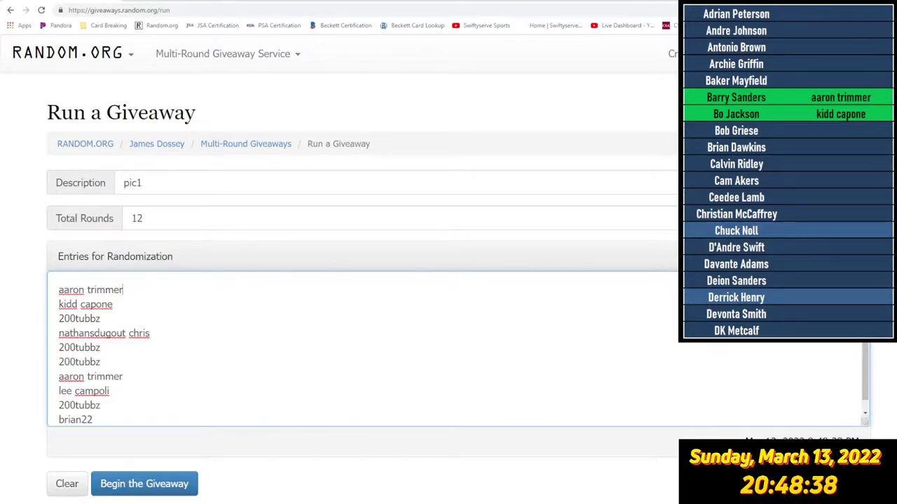
click(841, 31)
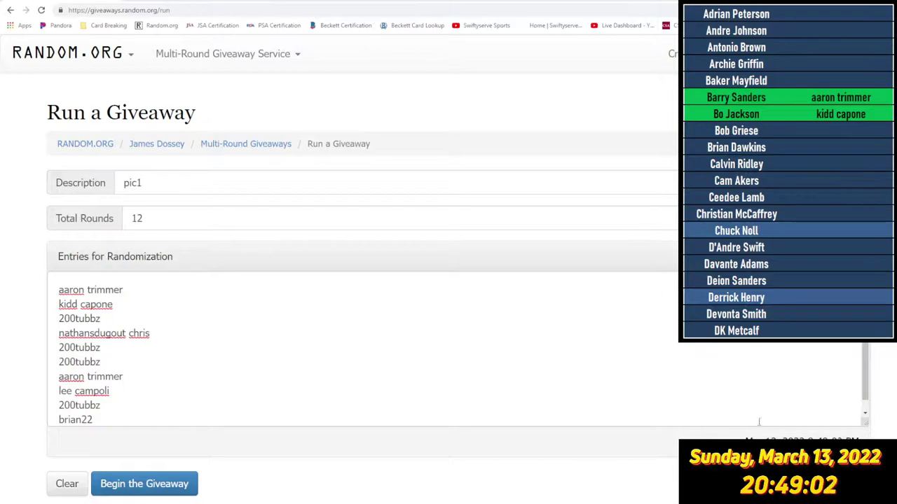
Begin the pic1 giveaway and draw successive rounds through Round #6
click(175, 483)
click(605, 232)
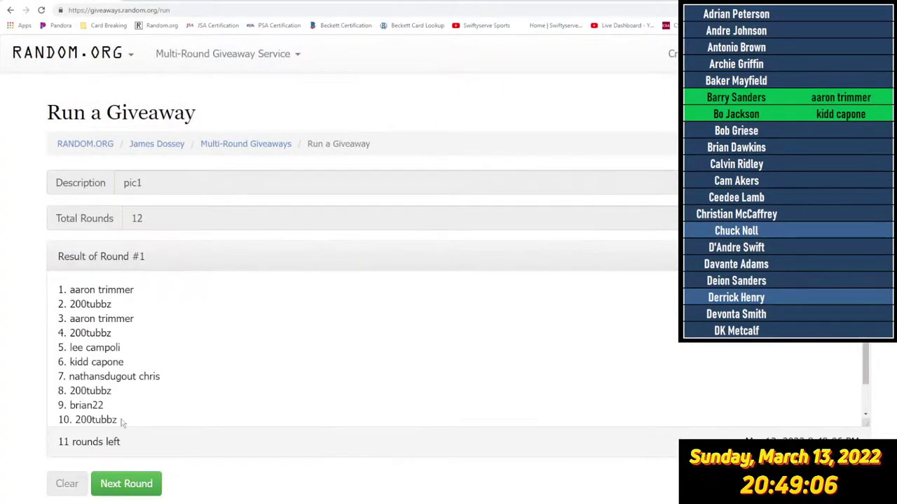
click(135, 487)
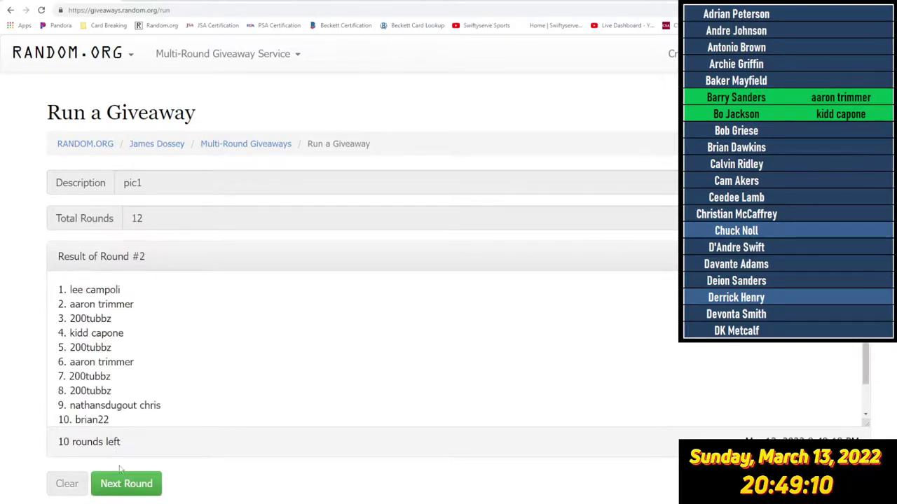
click(126, 487)
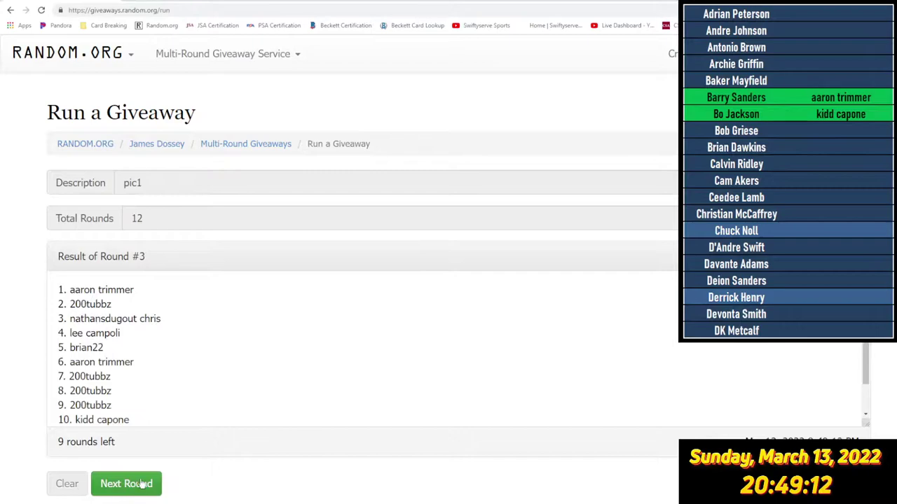
click(126, 484)
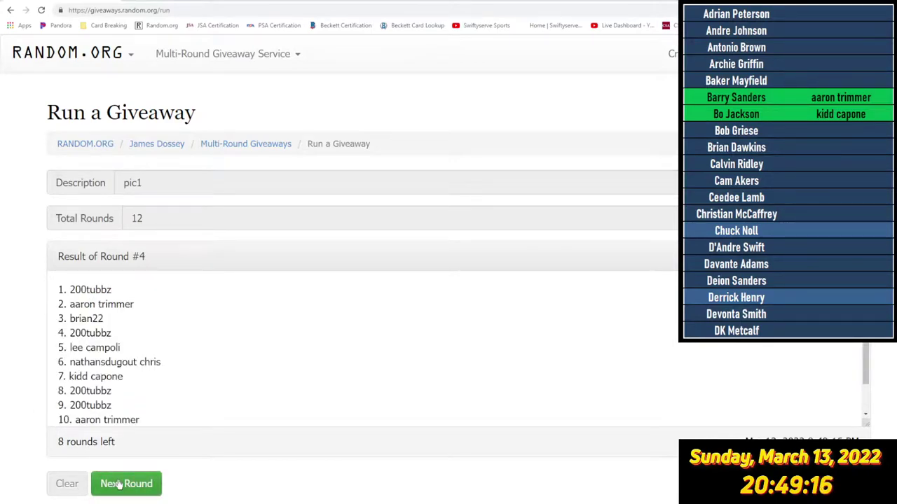
click(120, 485)
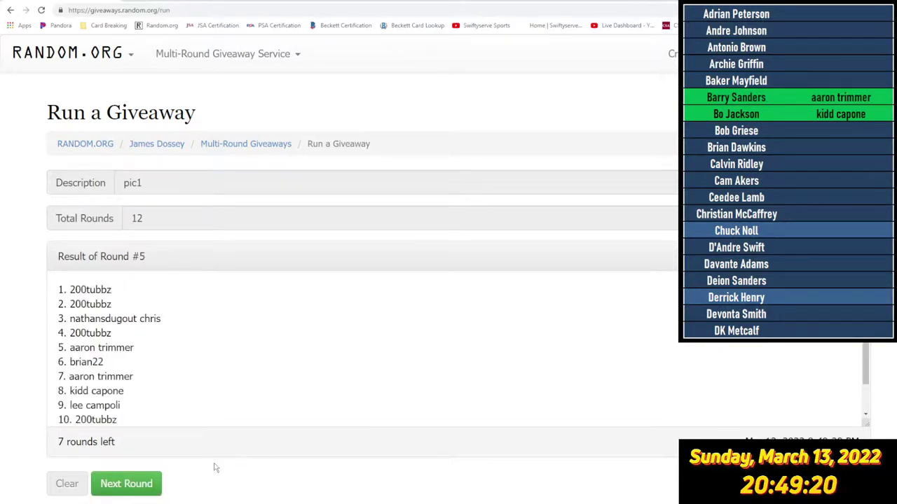
click(140, 484)
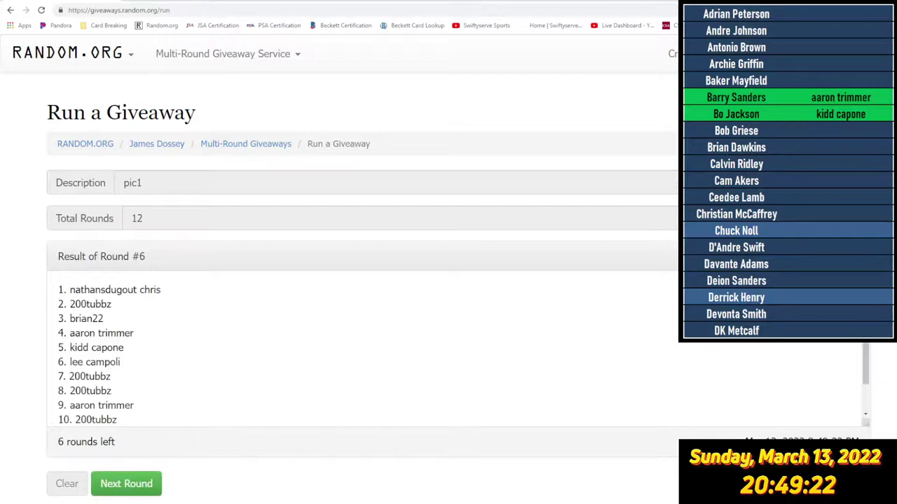
Enter Round #6 winners beside Adrian Peterson through Bob Griese, correcting Bob Griese's partial name
click(841, 13)
text(nath)
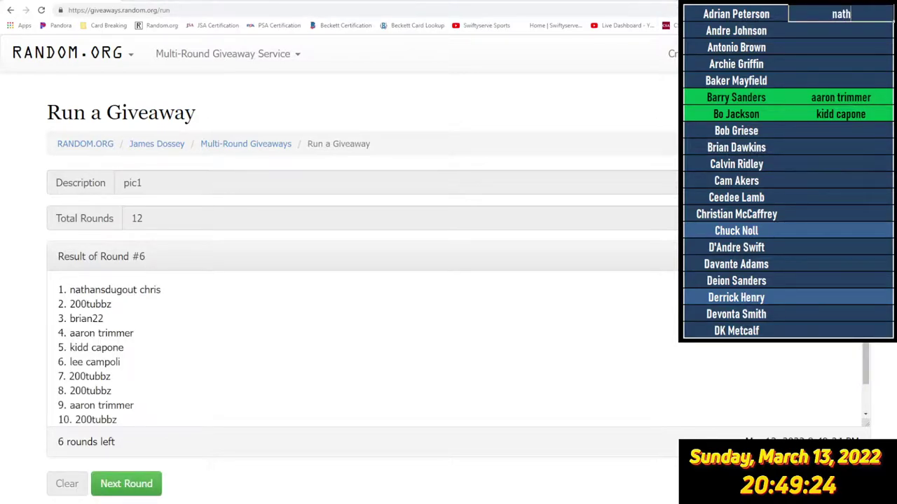
text(ansdugout chris)
key(Return)
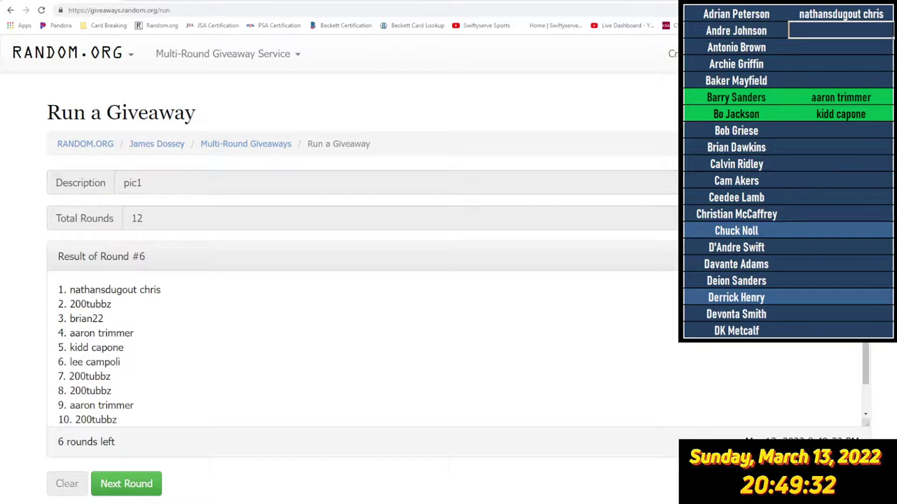
text(200tubbz)
key(Return)
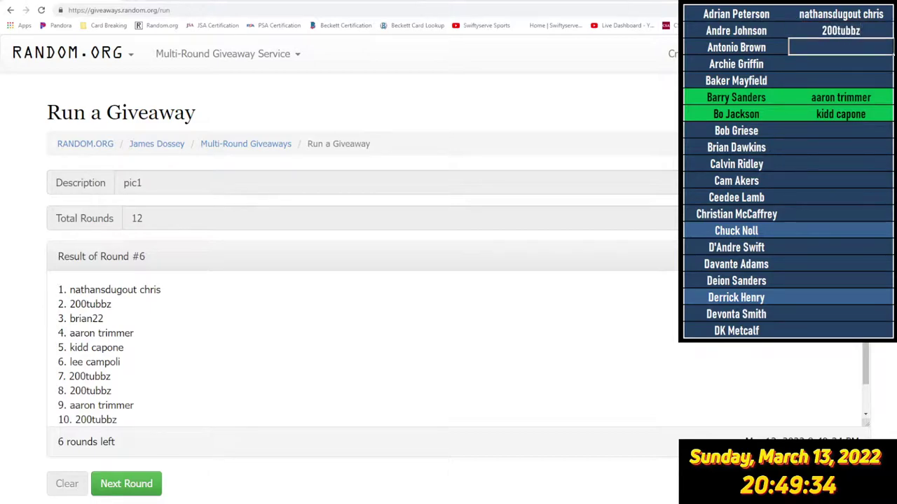
text(brian22)
key(Return)
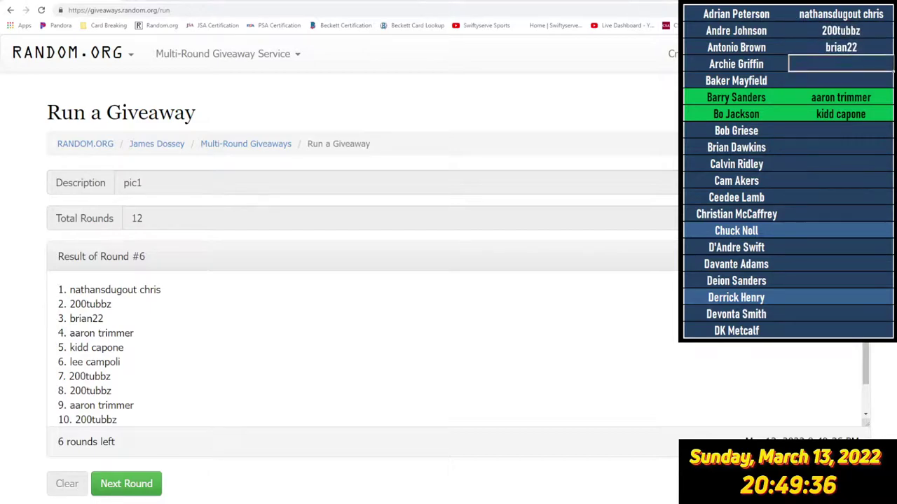
key(Return)
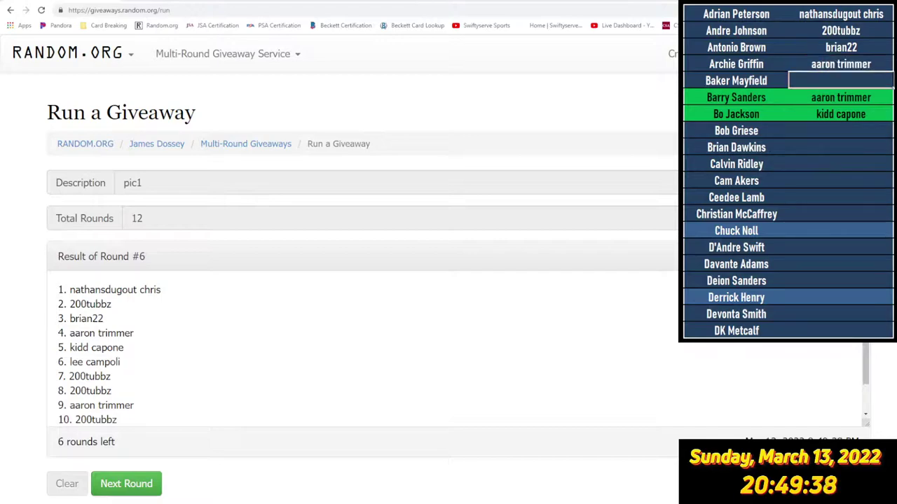
text(kidd capone)
key(Return)
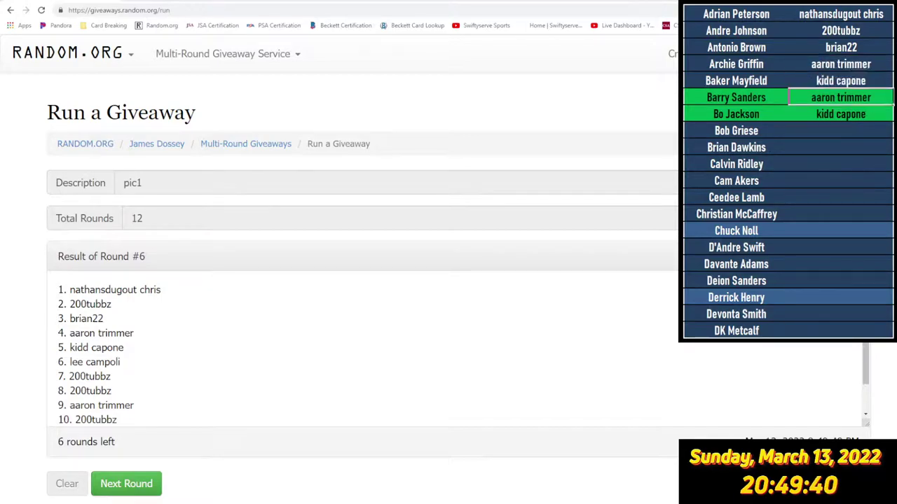
text(lee)
key(Return)
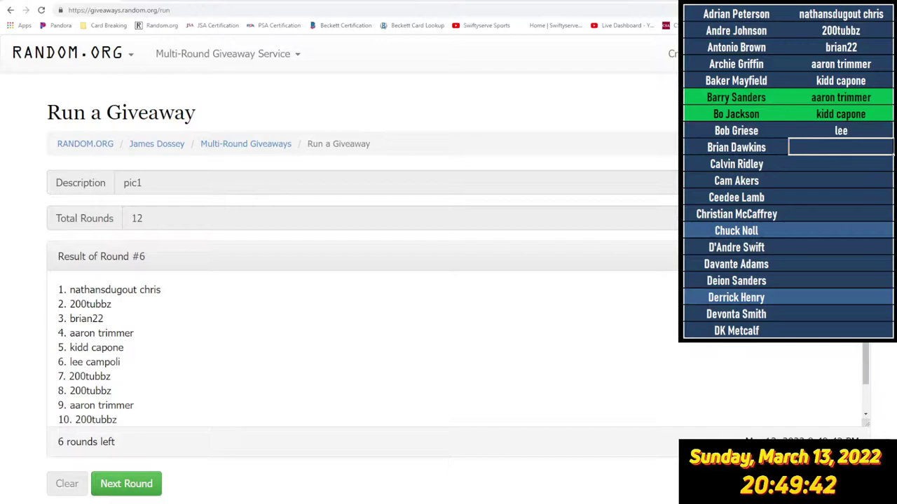
key(Up)
key(Return)
Fill Round #6 winners beside Brian Dawkins, Calvin Ridley, Cam Akers and Ceedee Lamb using AutoComplete
text(200tubbz)
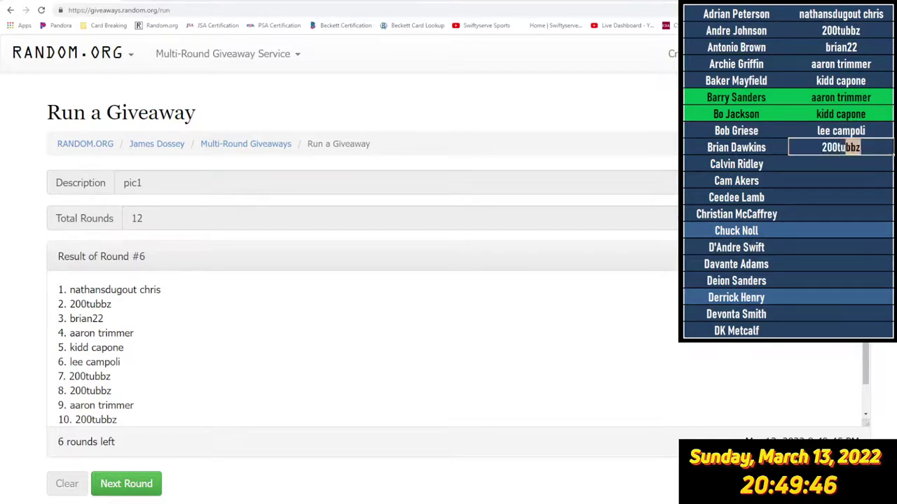
key(Return)
text(200t)
key(Return)
text(aar)
key(Return)
text(200)
key(Return)
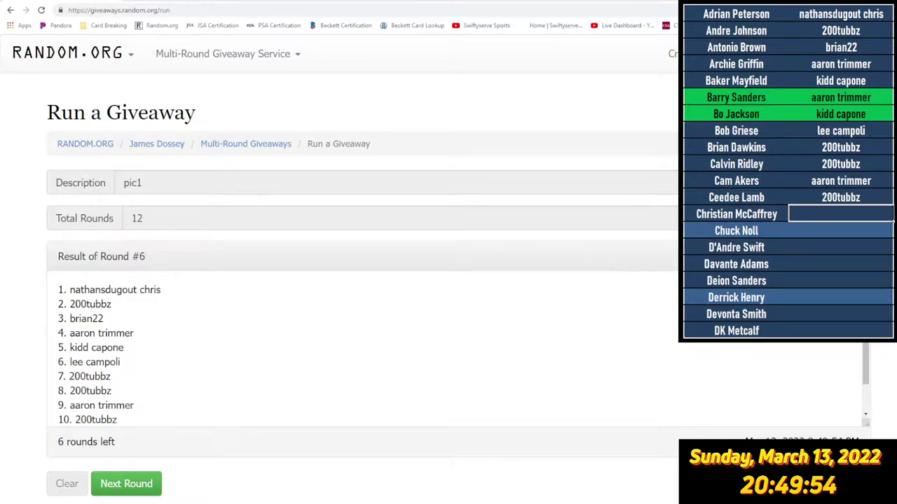
scroll(210, 344, down, 2)
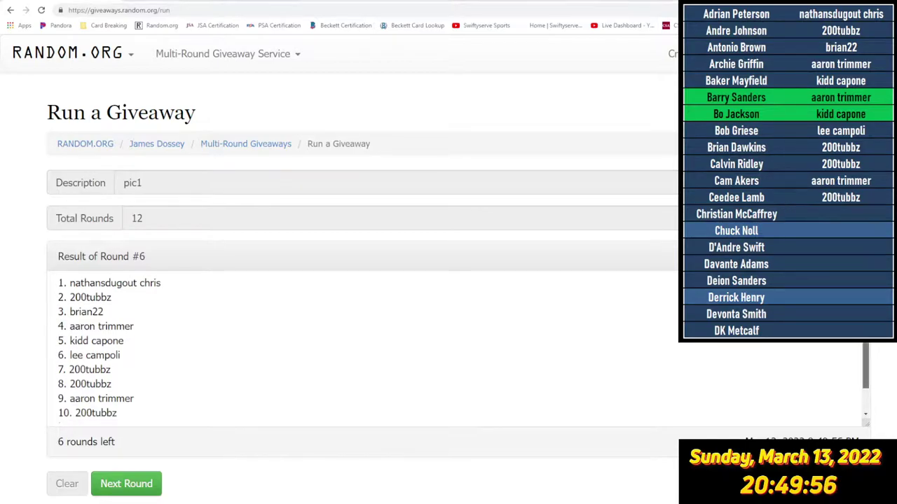
Draw Round #7 and enter its winners beside Christian McCaffrey through Deion Sanders
click(127, 483)
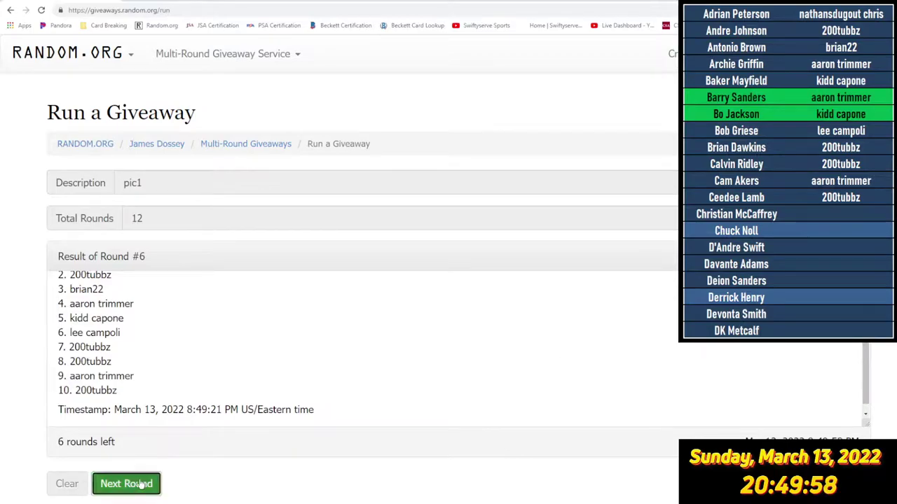
click(840, 214)
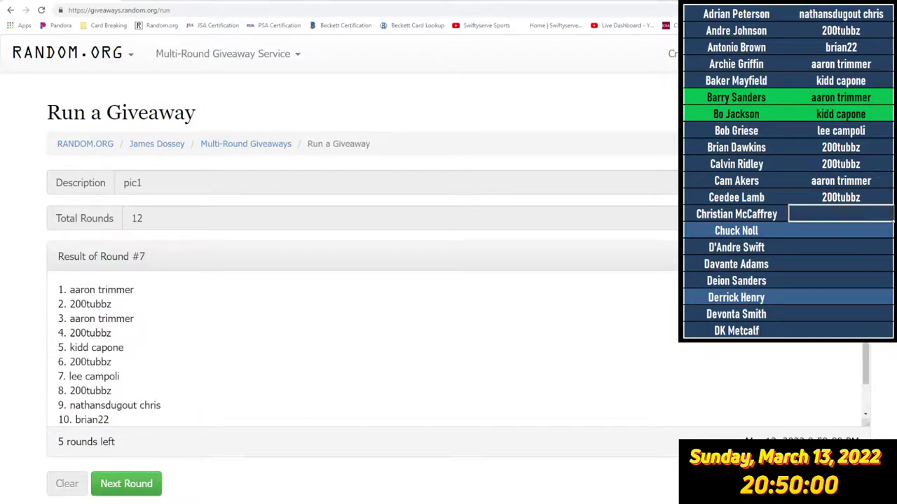
key(Return)
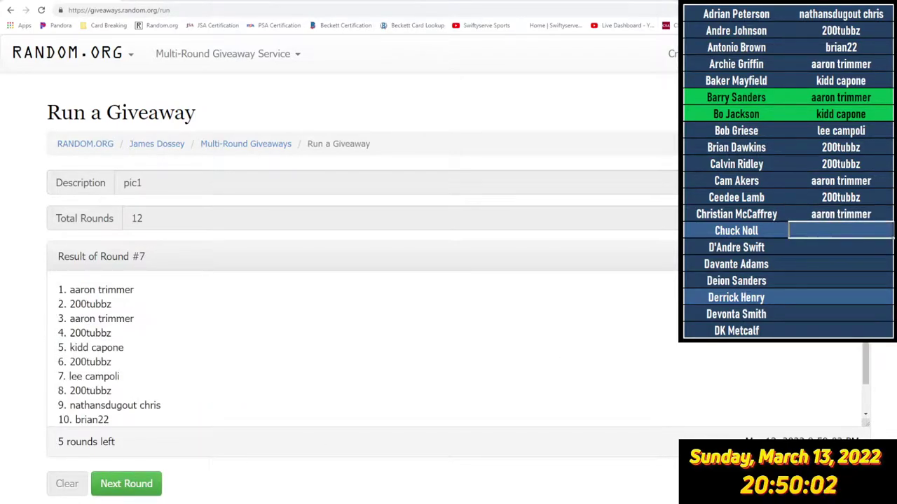
text(200tubbz)
key(Return)
text(aa)
key(Return)
text(200)
key(Return)
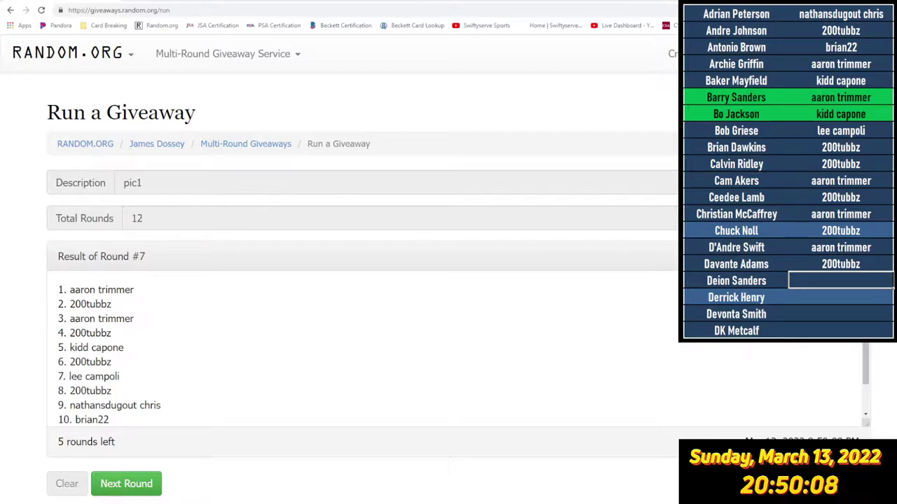
text(kidd)
key(Return)
Enter the remaining Round #7 winners beside Derrick Henry through Doug Flutie
text(200)
key(Return)
key(Return)
text(200tu)
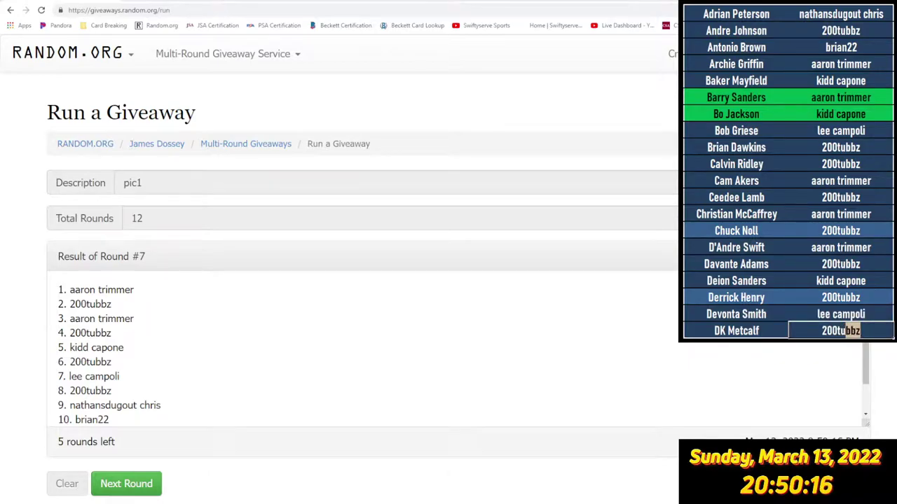
key(Return)
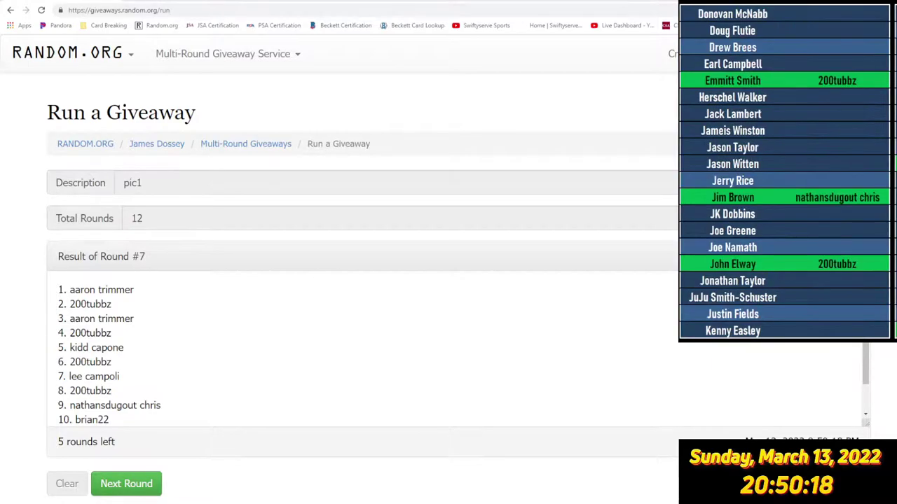
text(natha)
key(Return)
text(brian22)
key(Return)
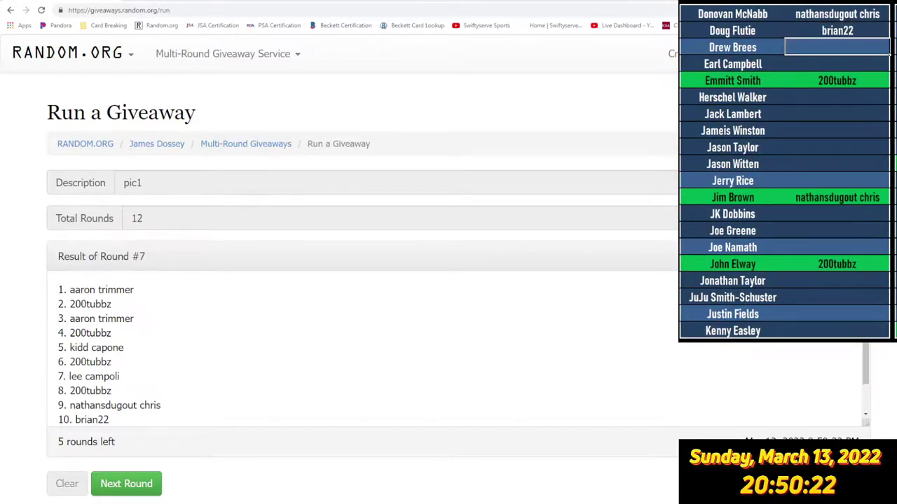
click(439, 380)
scroll(438, 380, down, 1)
Draw Round #8 and put its first winner beside Drew Brees, Earl Campbell, Herschel Walker and Jack Lambert
click(126, 483)
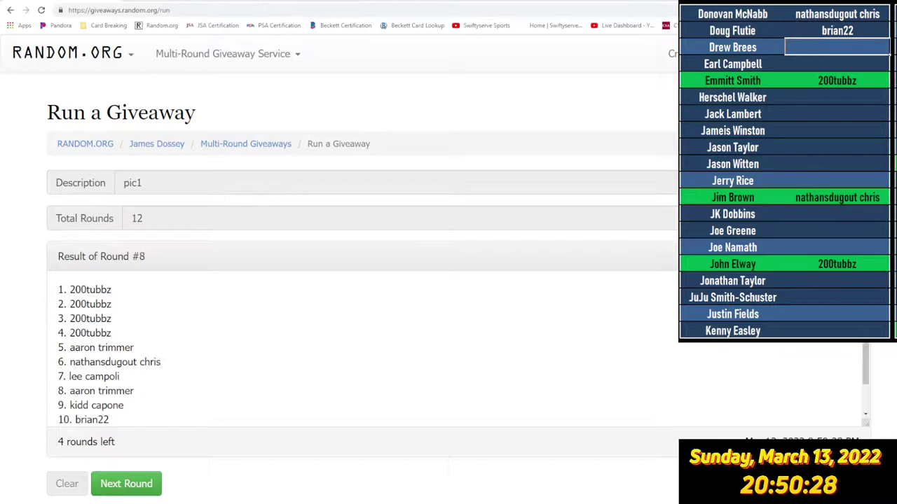
text(200t)
key(Return)
key(ctrl+c)
key(Down)
key(ctrl+v)
key(Down)
key(Down)
key(ctrl+v)
key(Down)
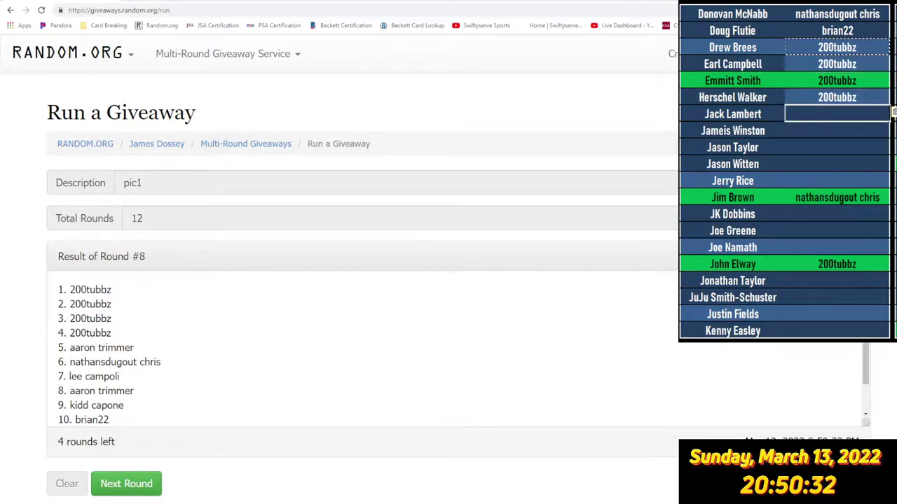
key(ctrl+v)
key(Down)
Enter Round #8 winners beside Jameis Winston, Jason Taylor, Jason Witten and Jerry Rice
key(Return)
text(na)
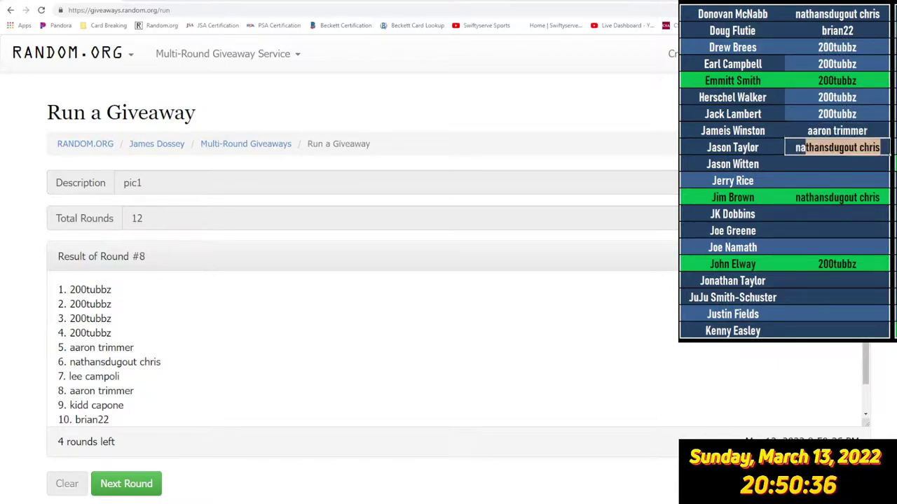
key(Return)
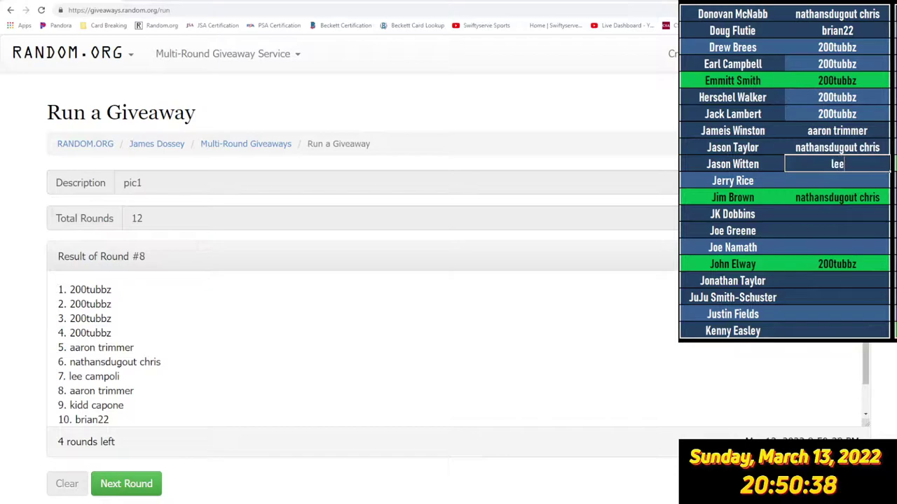
key(Return)
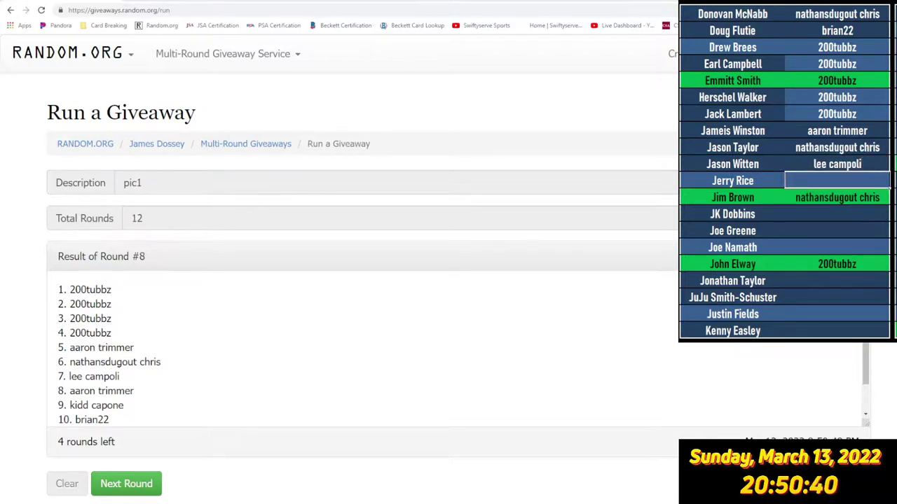
text(aa)
key(Return)
Enter the JK Dobbins winner, fixing its partial entry, and the Joe Greene winner
text(kidd)
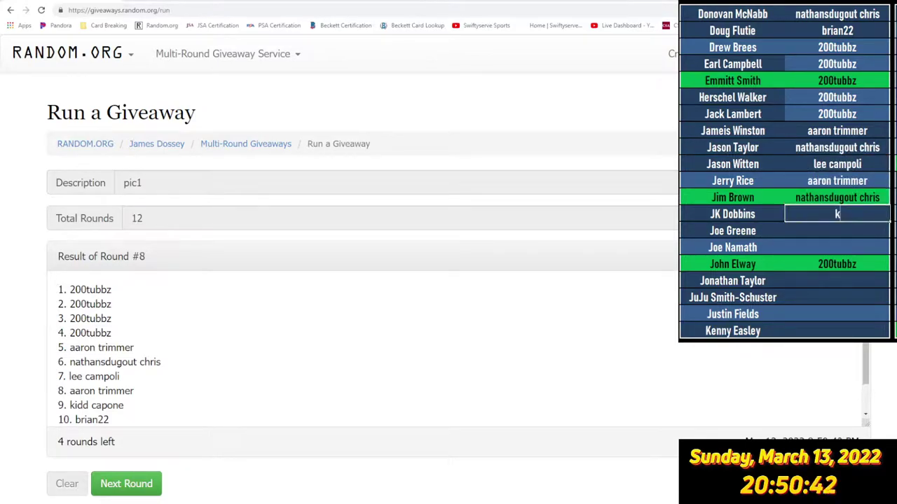
key(Return)
key(Up)
key(BackSpace)
text(kidd)
key(Return)
text(bri)
key(Return)
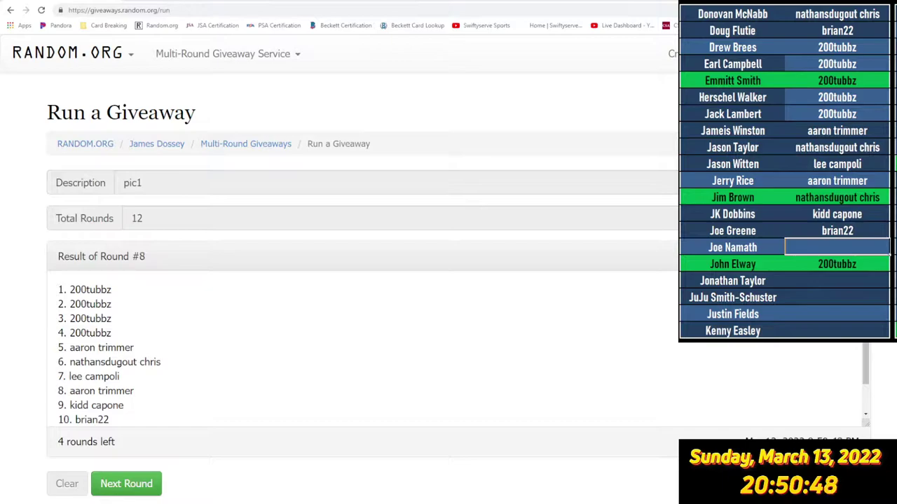
drag(867, 354, 867, 364)
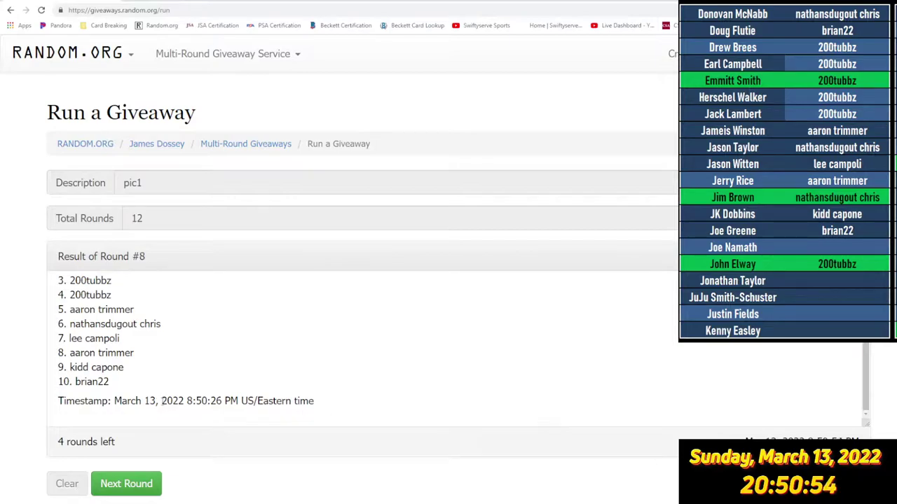
click(129, 484)
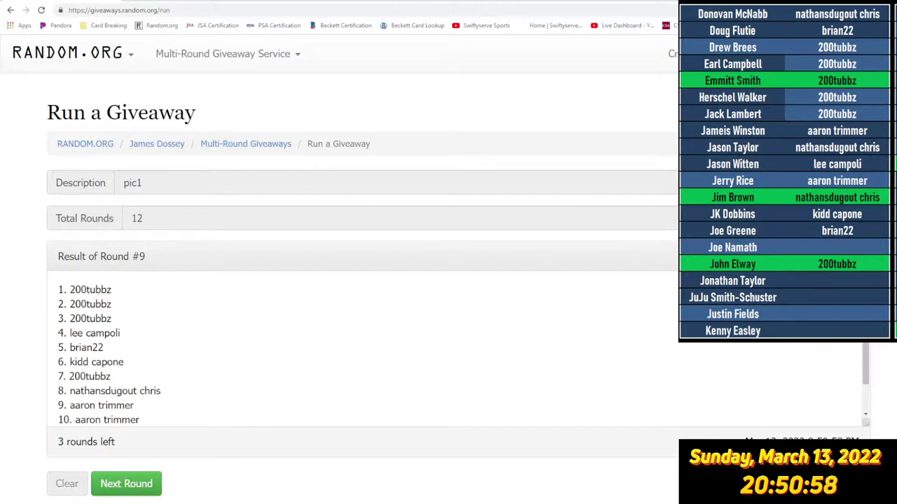
text(200)
key(Return)
key(Return)
text(200)
key(Return)
text(200tt)
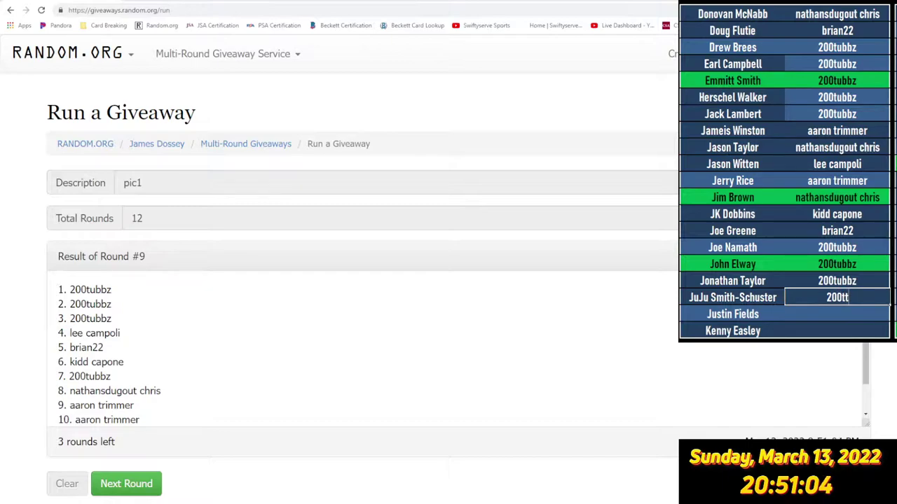
key(BackSpace)
text(ub)
key(Return)
key(Return)
text(bria)
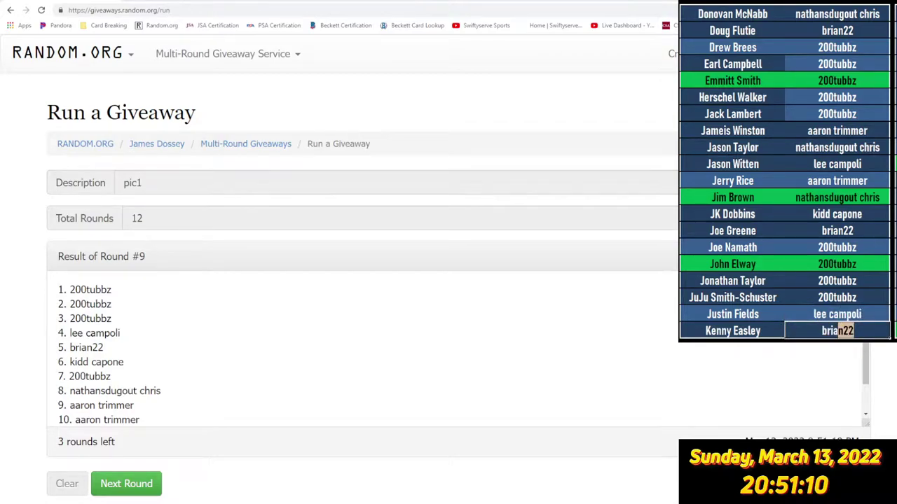
key(Return)
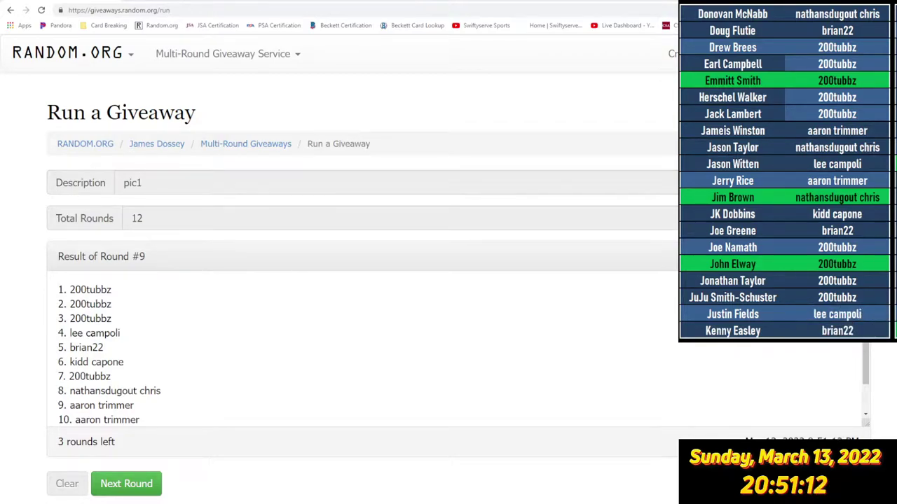
scroll(788, 171, right, 1)
click(837, 14)
text(kidd capone)
key(Return)
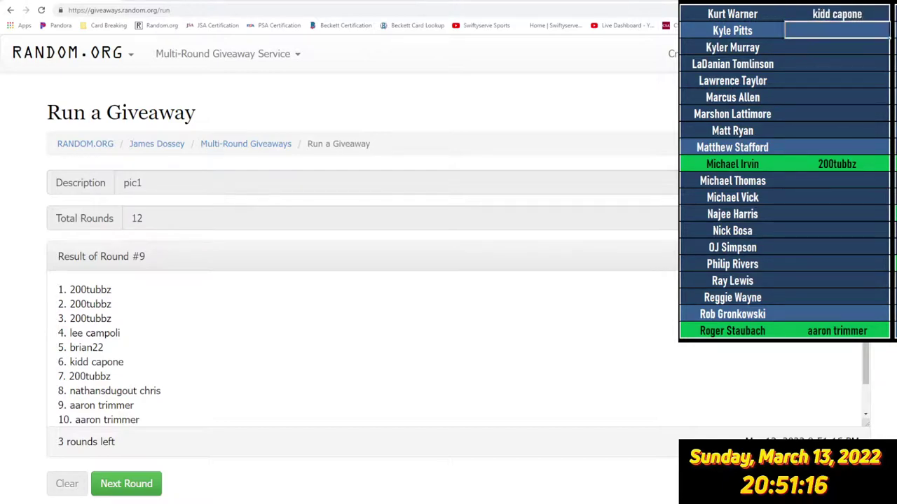
text(200tubbz)
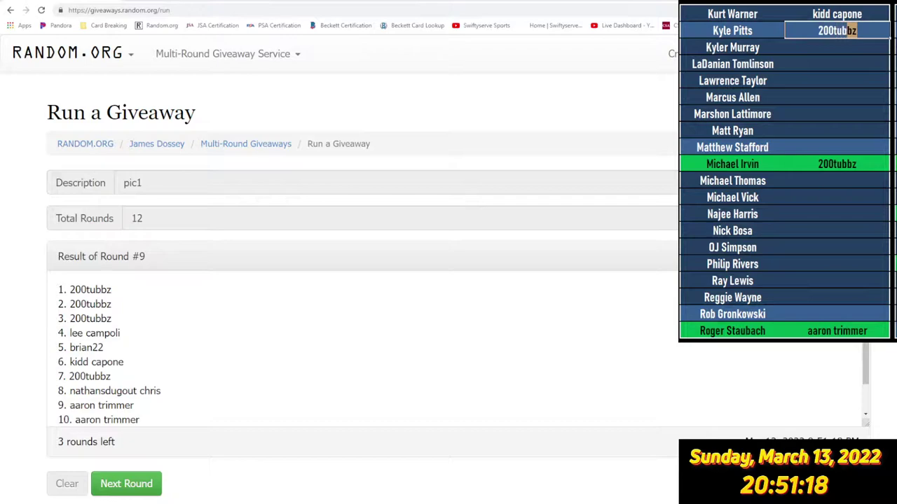
key(Return)
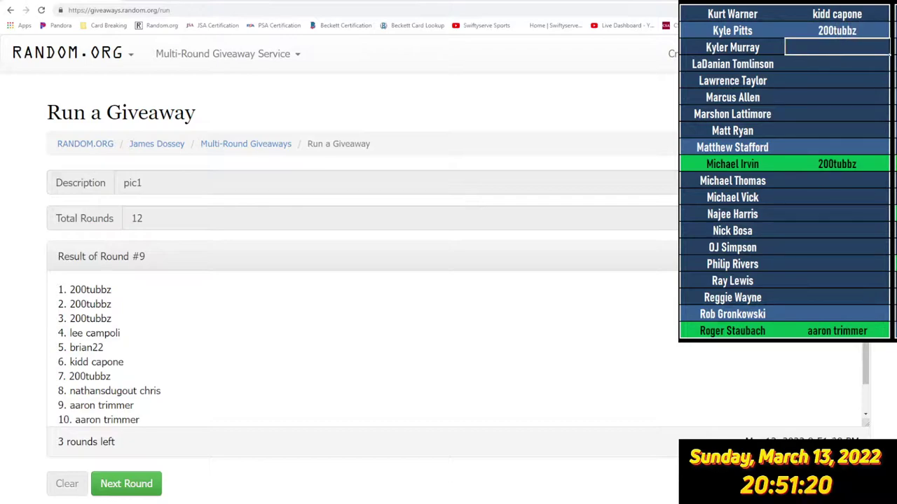
text(nath)
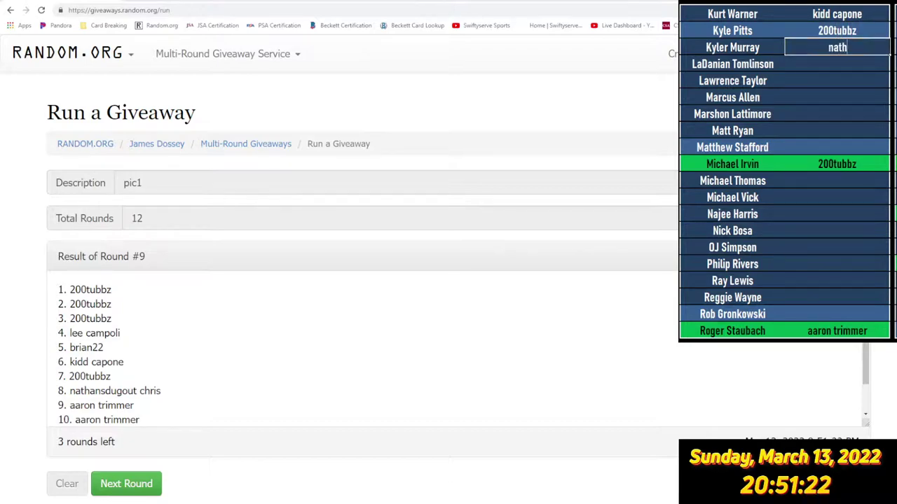
text(ansdugout chris)
key(Return)
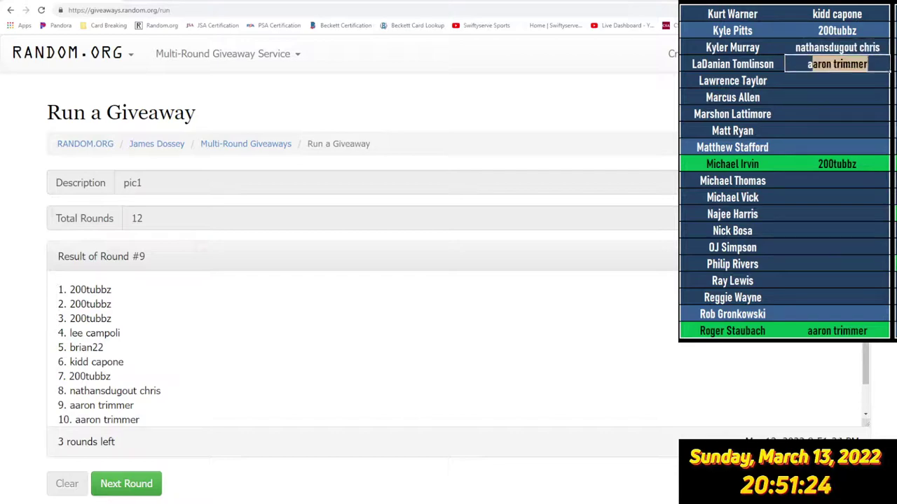
key(Return)
text(aar)
key(Return)
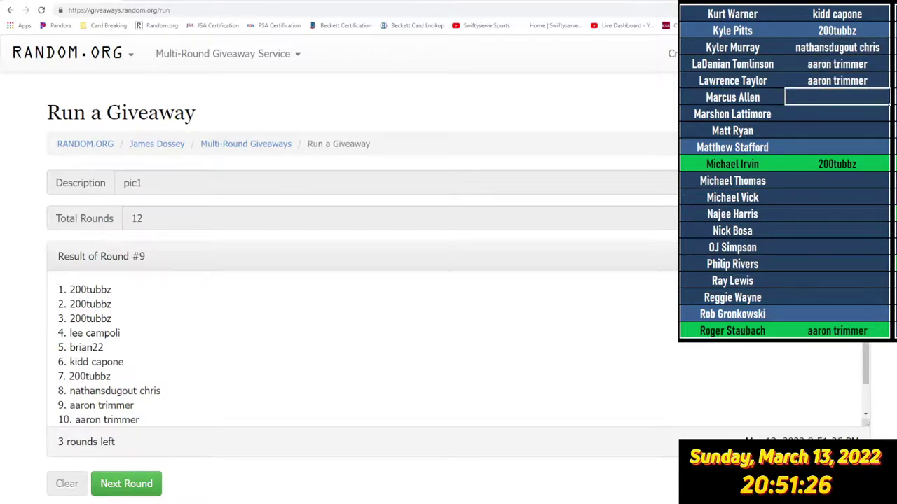
Back on the RANDOM.ORG giveaway page, draw the Round #10 winners
key(alt+Tab)
scroll(587, 383, down, 1)
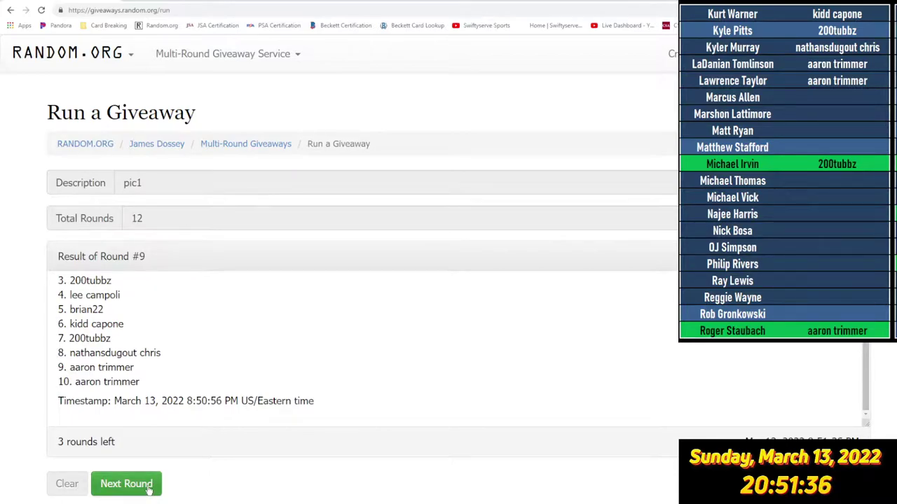
click(149, 491)
click(837, 98)
text(brian22)
key(Return)
key(Return)
key(Return)
text(200)
key(Return)
key(Return)
text(200)
key(Return)
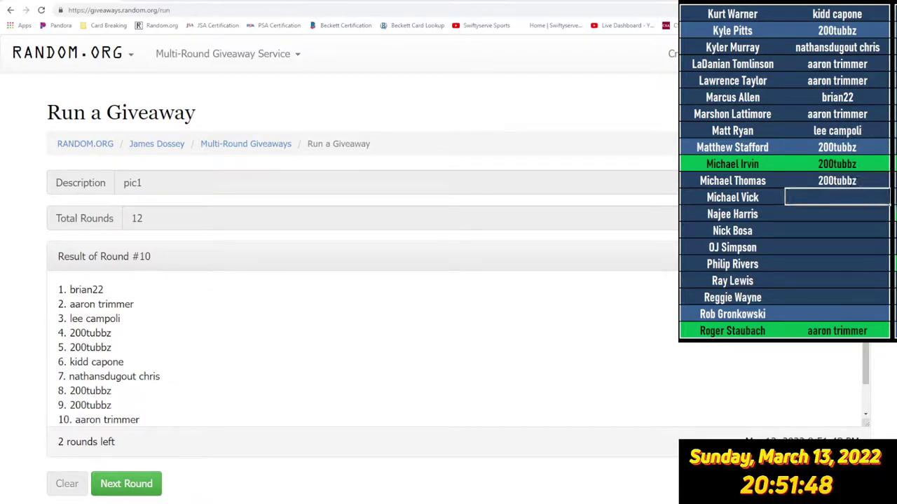
text(kidd capone)
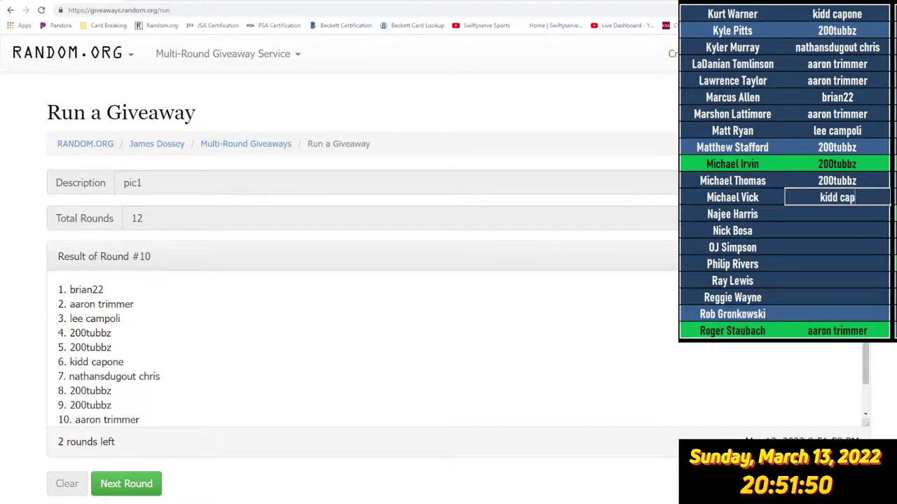
key(Return)
text(nathansdugout chris)
key(Return)
text(200tubbz)
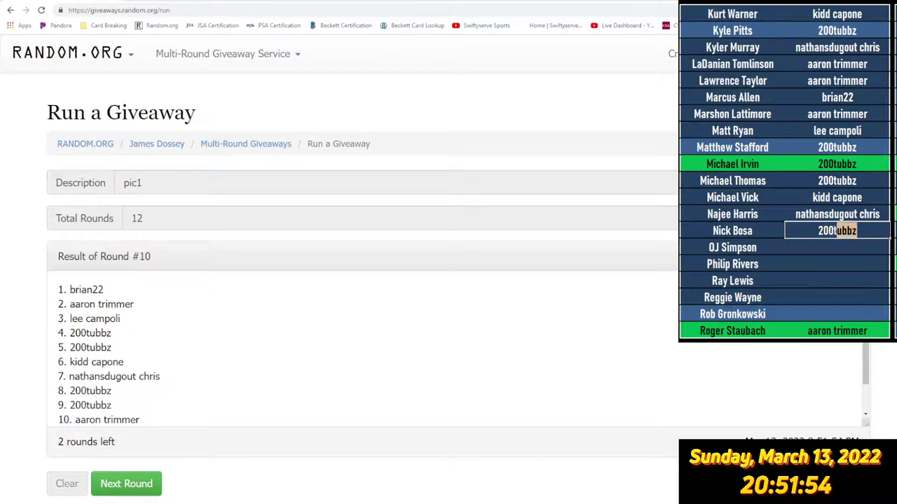
key(Return)
text(200)
key(Return)
text(aa)
key(Return)
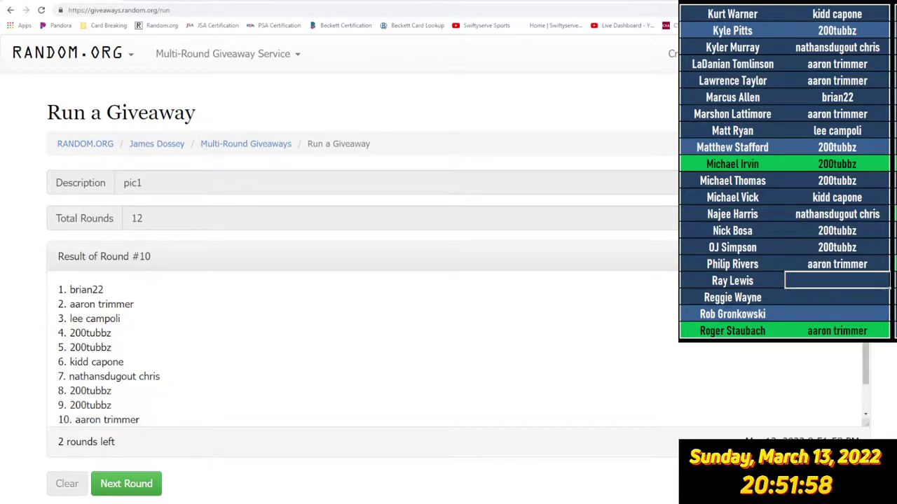
scroll(793, 380, down, 1)
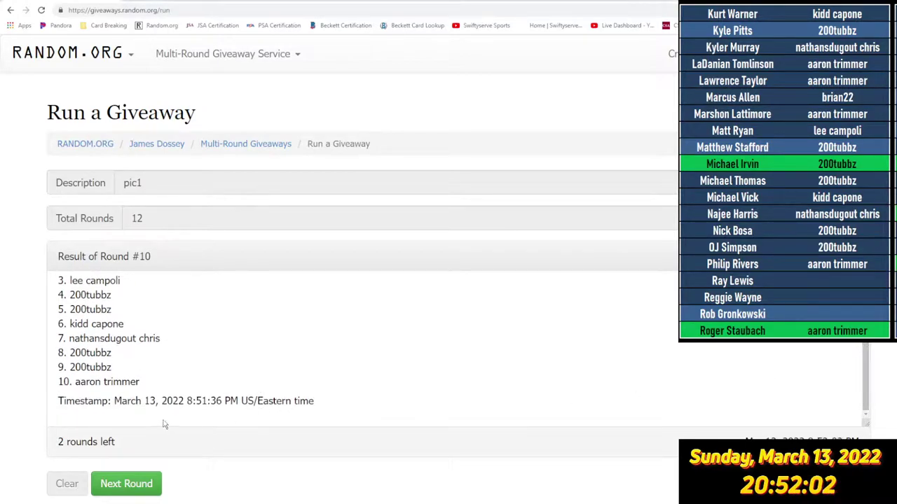
click(144, 486)
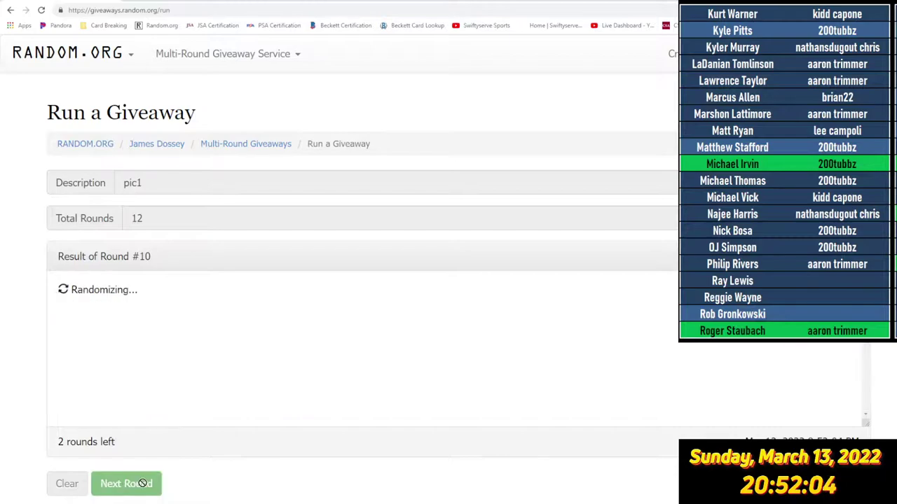
click(836, 280)
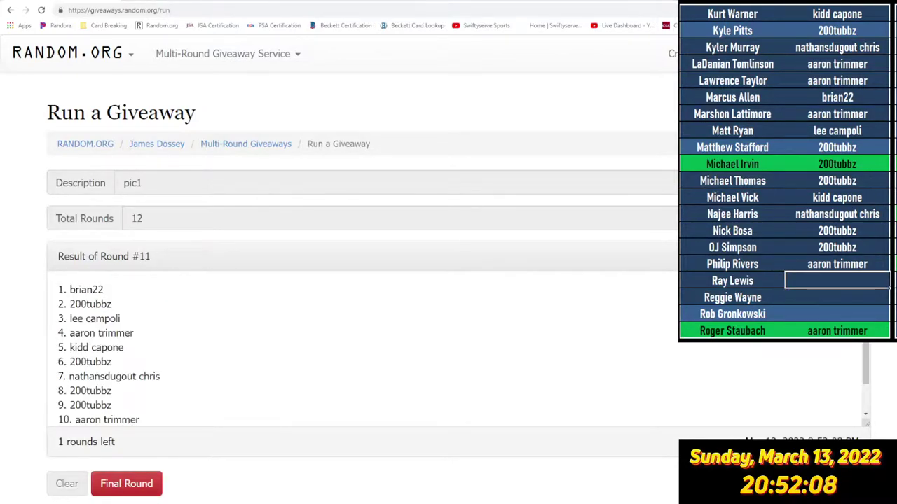
text(brian22)
key(Return)
text(200tu)
key(Return)
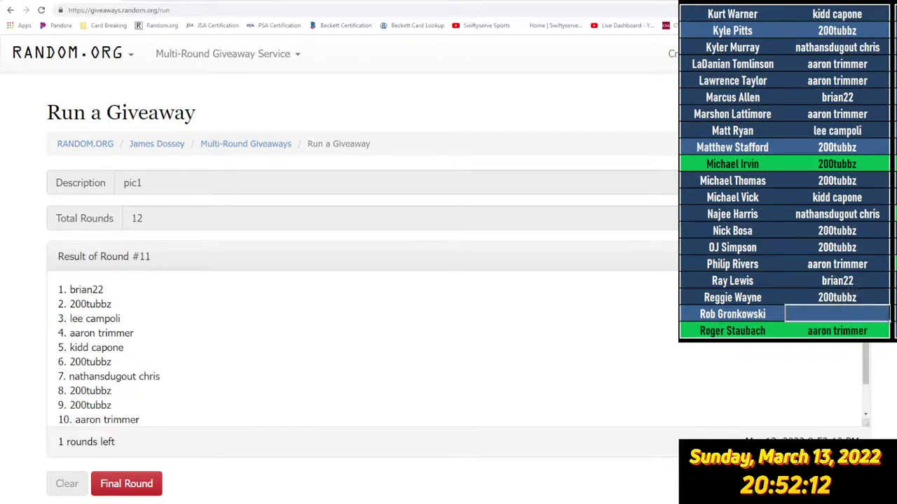
text(lee)
key(Return)
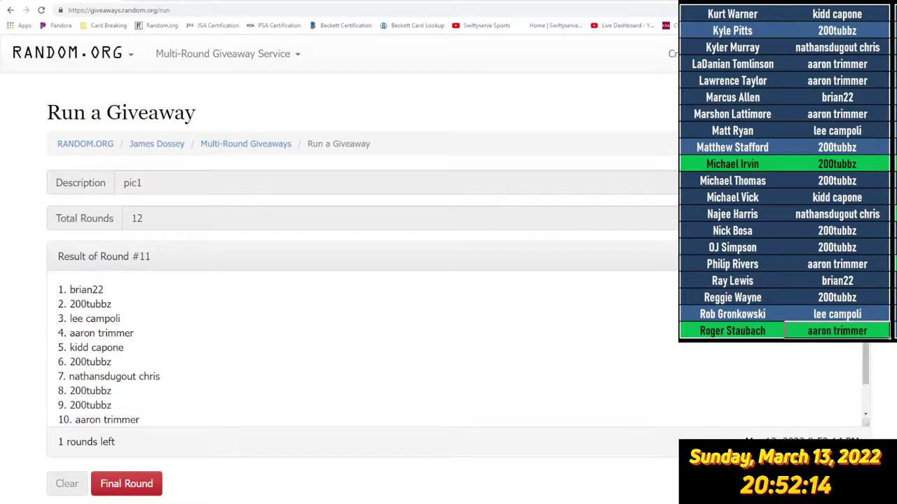
key(Return)
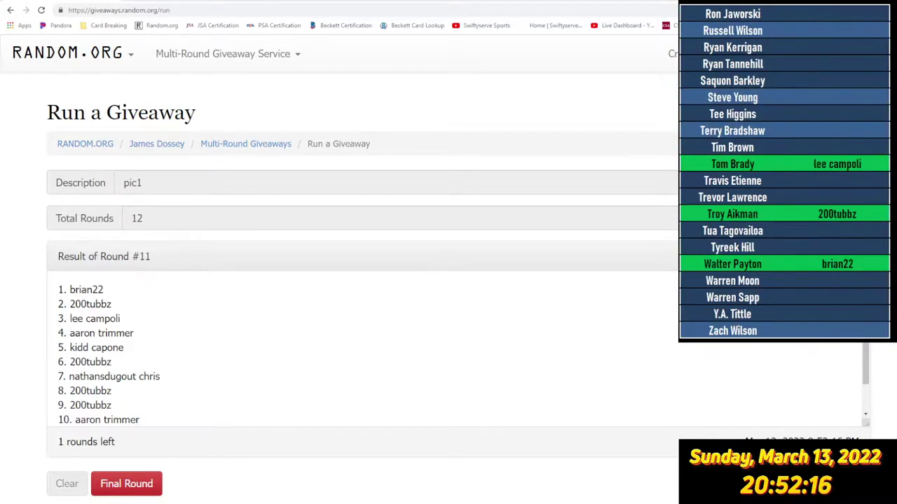
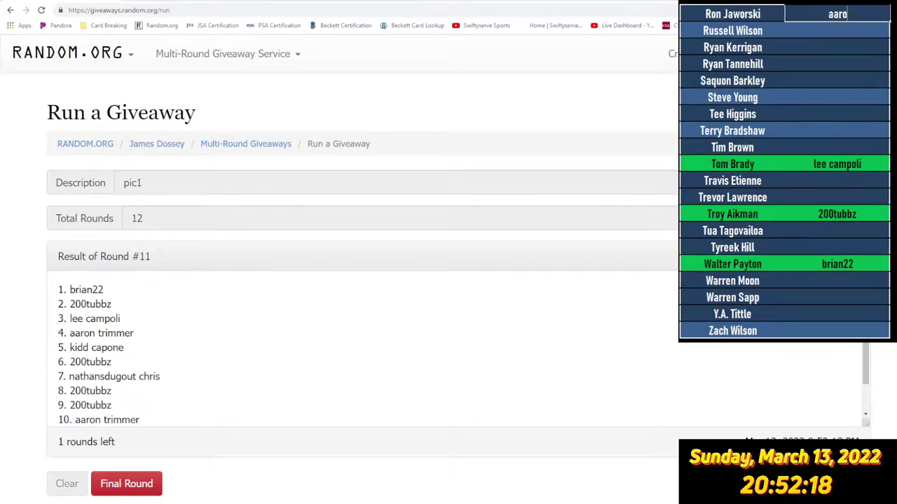
key(Return)
text(kidd capone)
key(Return)
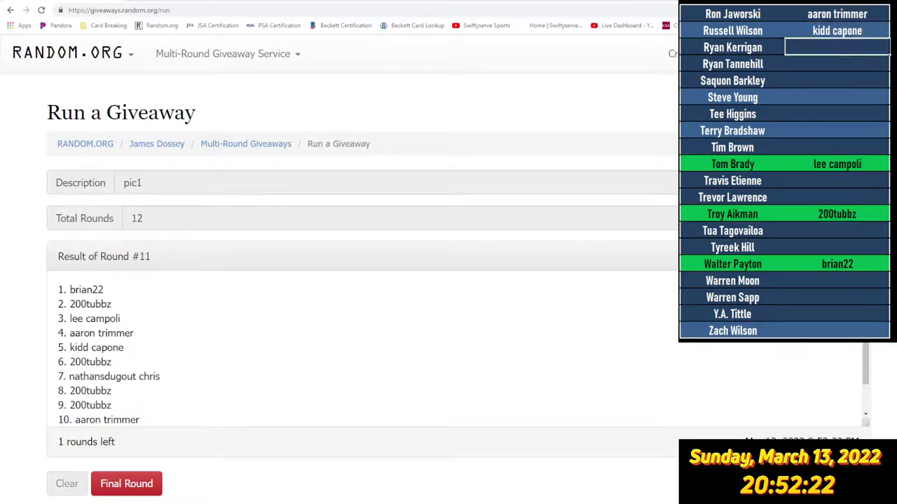
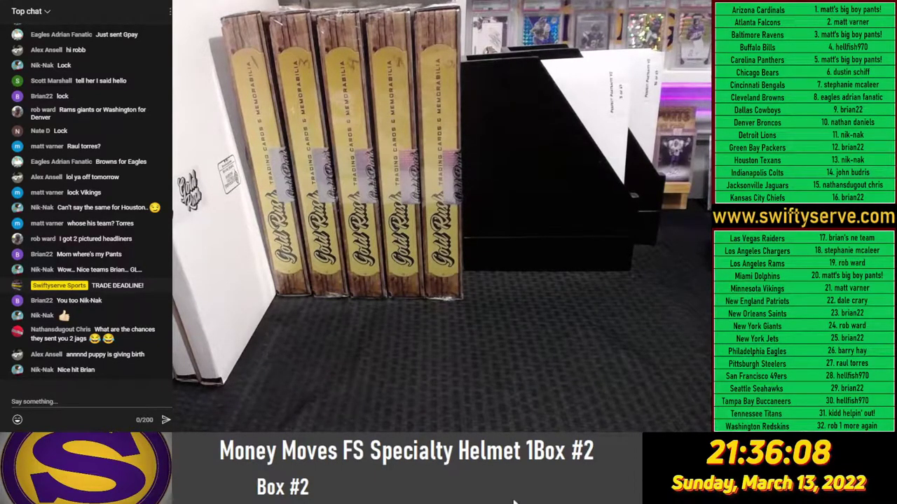
Enter the pulled player's name followed by '- KC' in the hit box beside Box #2
click(545, 481)
text(Jamaal Char)
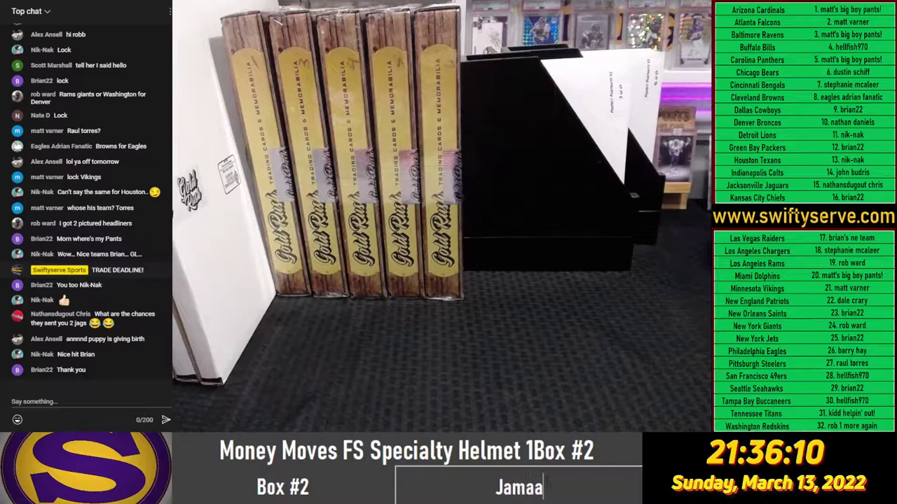
text(les - KC)
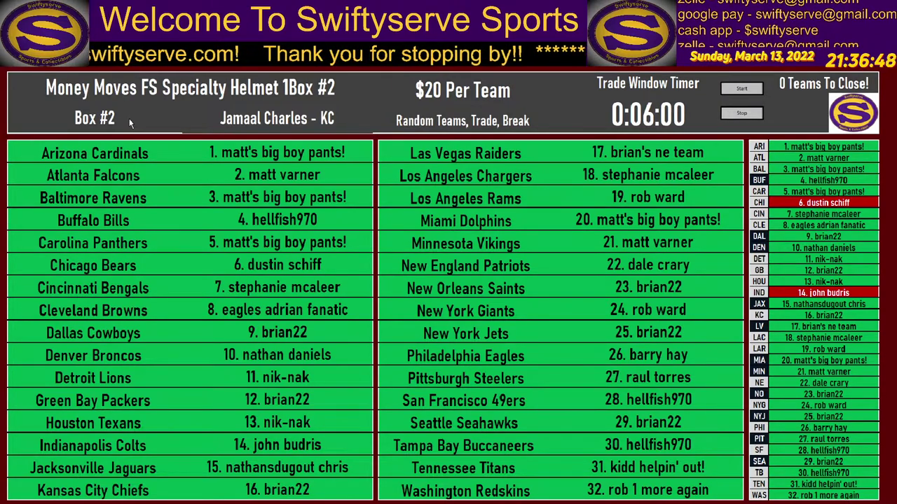
Fill the Kansas City Chiefs owner cell yellow, then move to the Perfect Portraits sheet
click(159, 491)
click(222, 488)
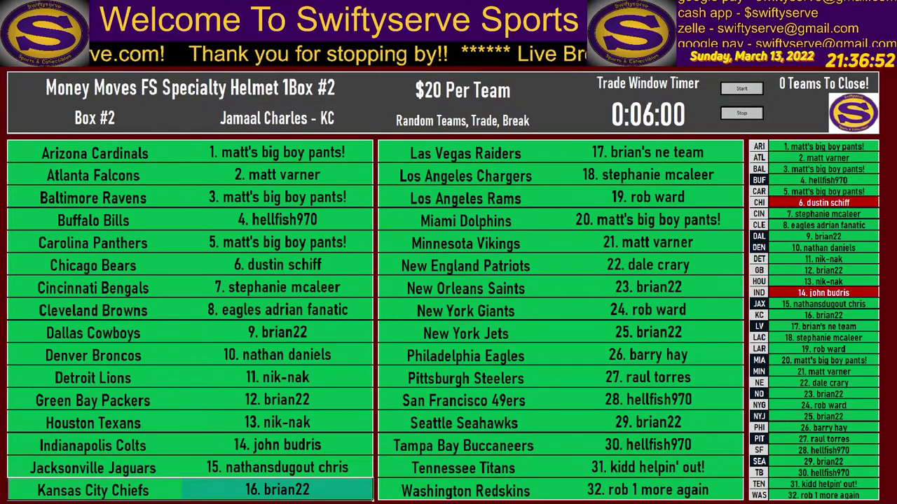
click(133, 56)
click(154, 96)
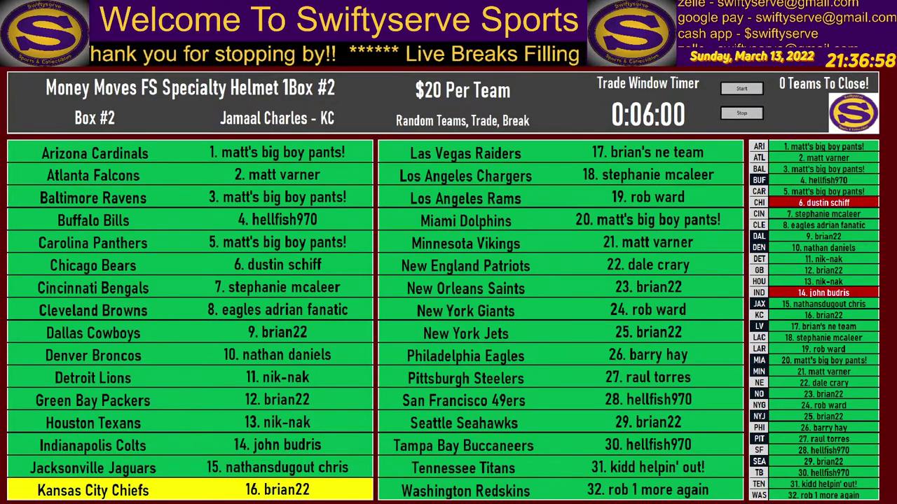
key(ctrl+Page_Down)
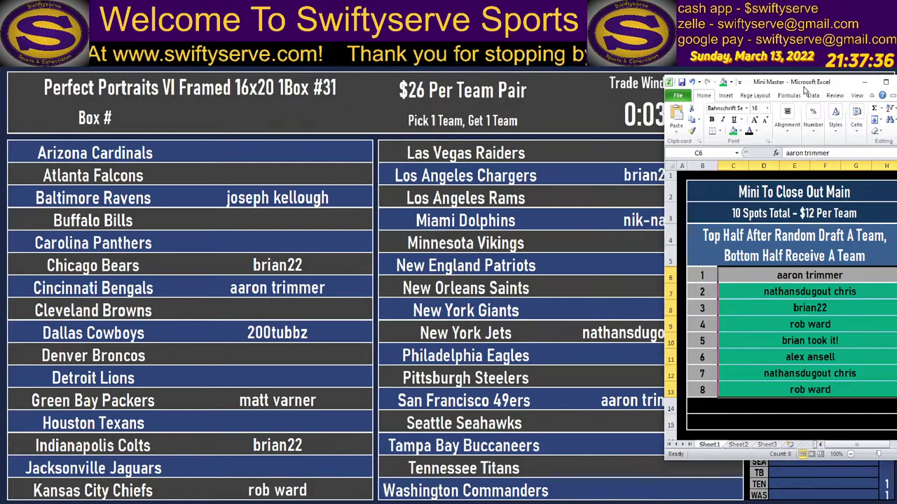
Hide the Mini Master workbook and enter the giveaway winner's username in the PHI cell
click(865, 82)
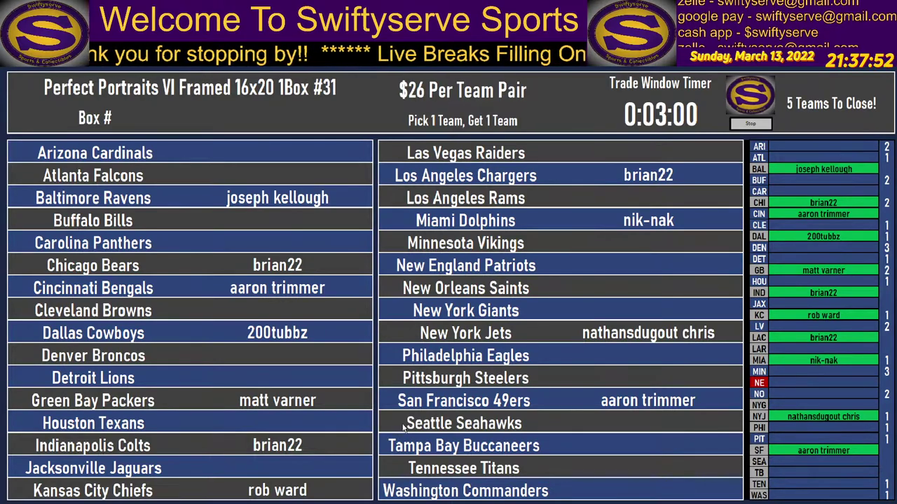
text(EAGLES)
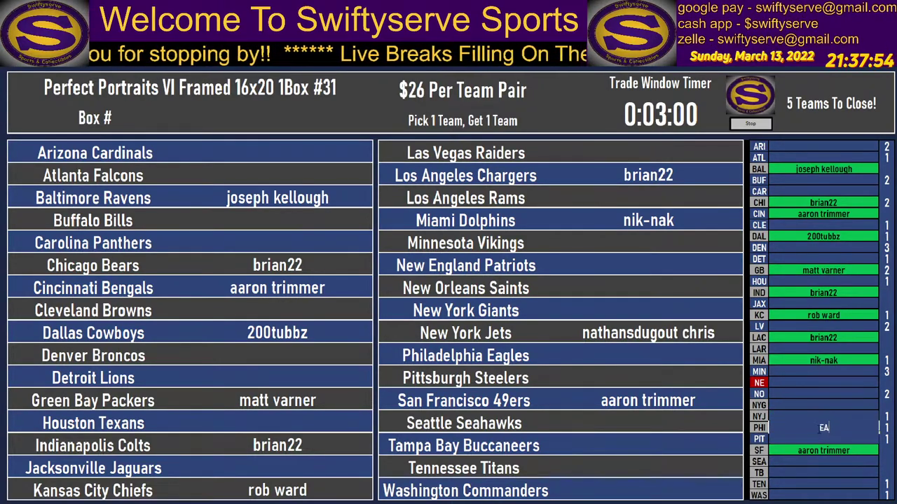
key(BackSpace)
key(BackSpace)
key(BackSpace)
key(BackSpace)
key(BackSpace)
key(BackSpace)
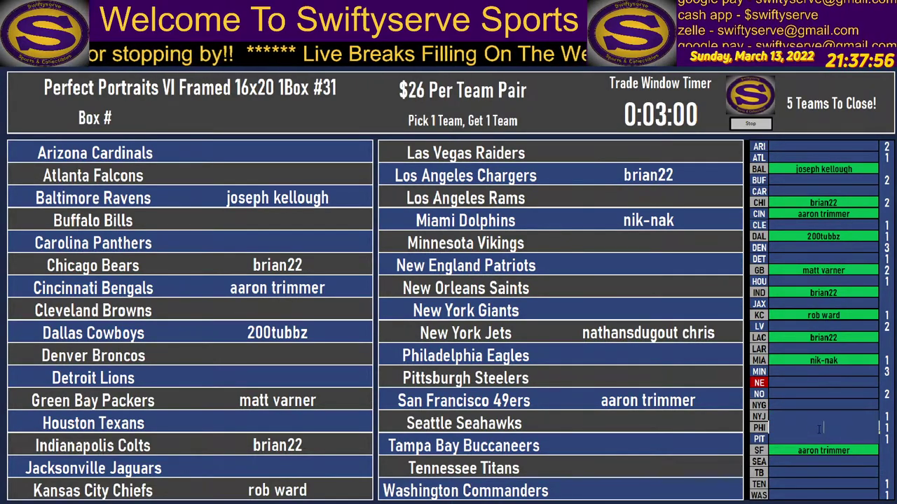
text(eagles adria)
text(n fanatic)
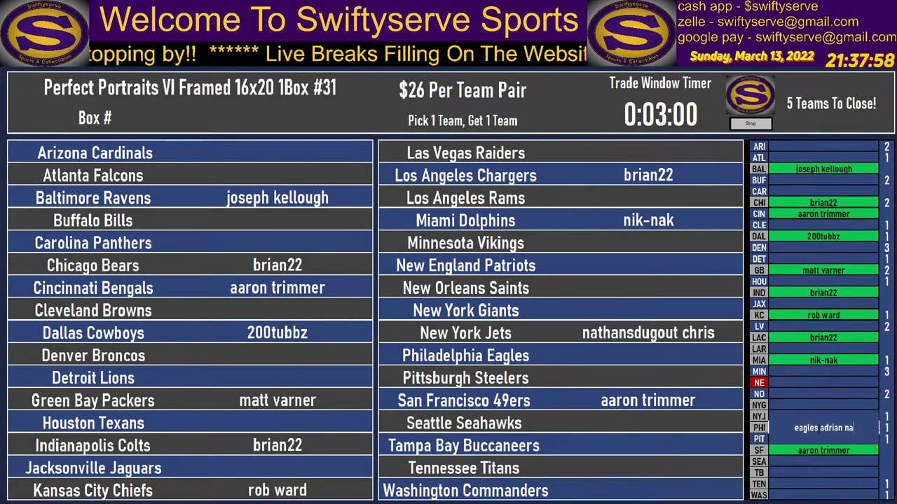
key(Return)
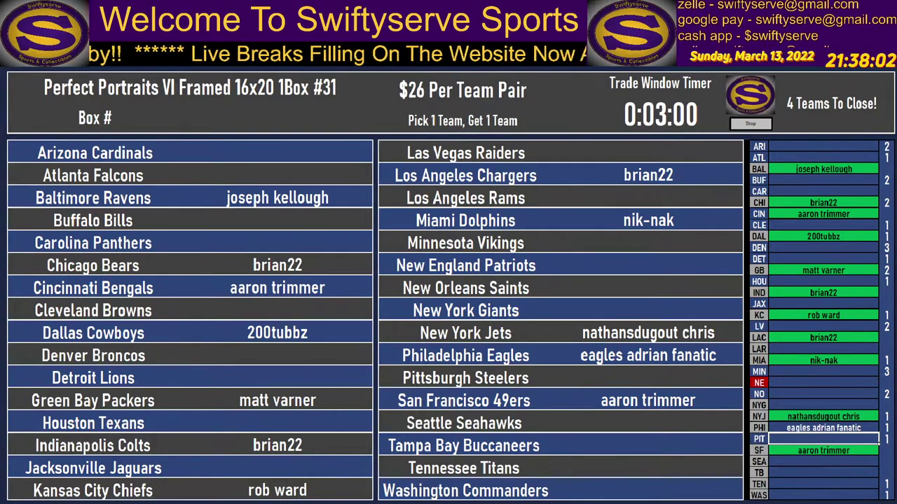
key(Escape)
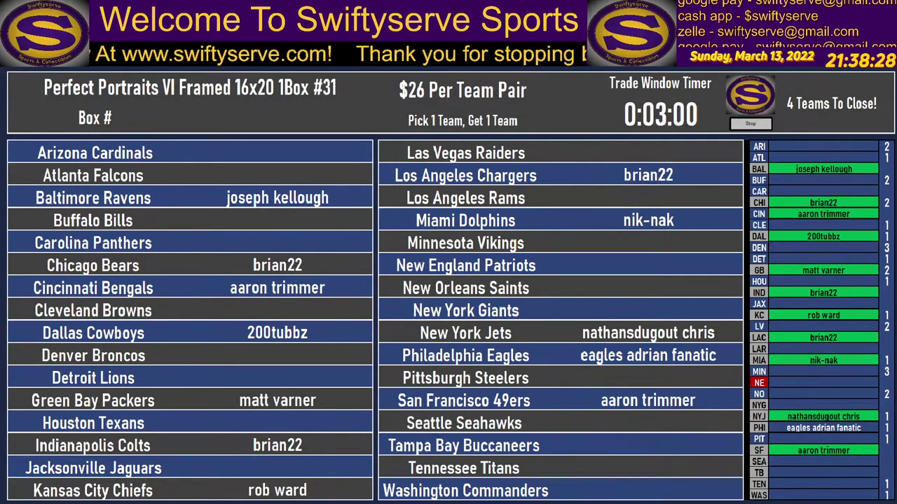
Restore the Mini Master workbook and position it at the upper right beside the board
key(alt+Tab)
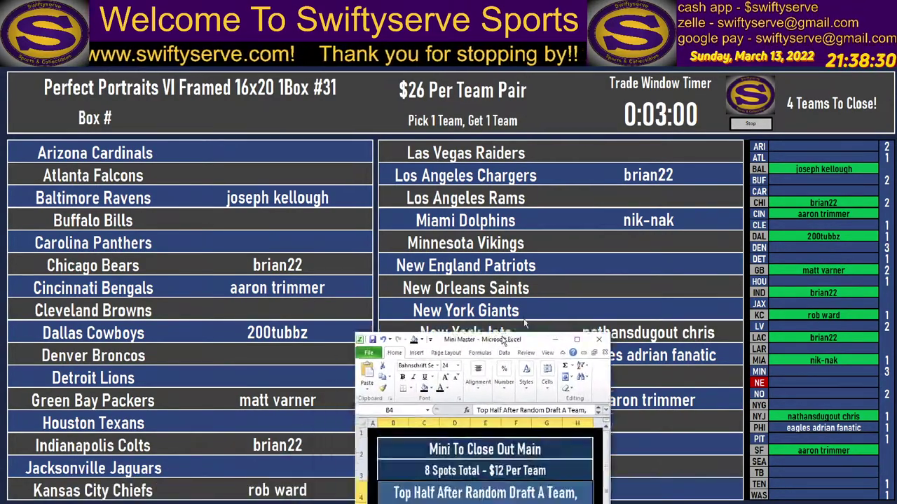
drag(580, 263, 639, 119)
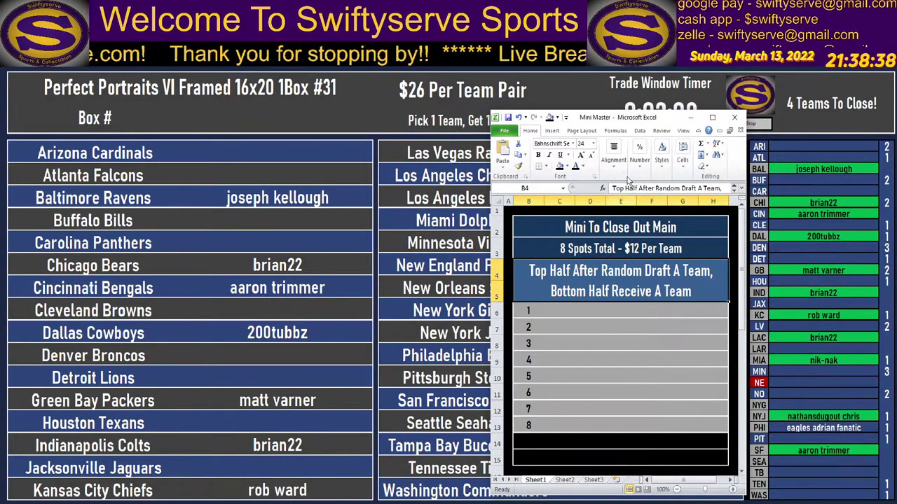
drag(638, 122, 637, 124)
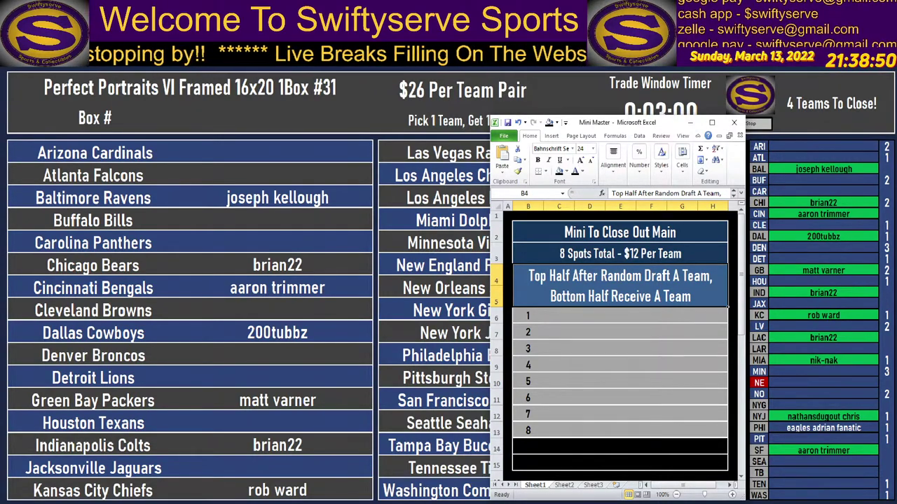
key(alt+Tab)
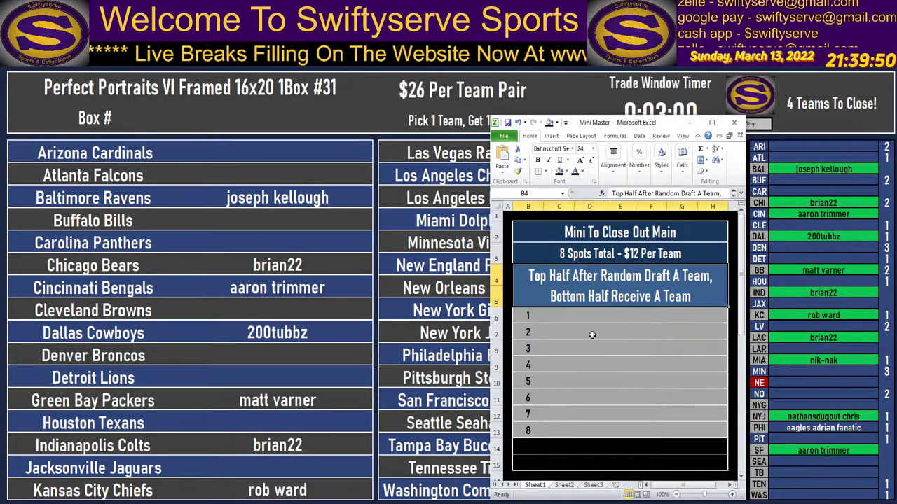
Type the winners' usernames into mini spots 3, 8 and 1
click(608, 350)
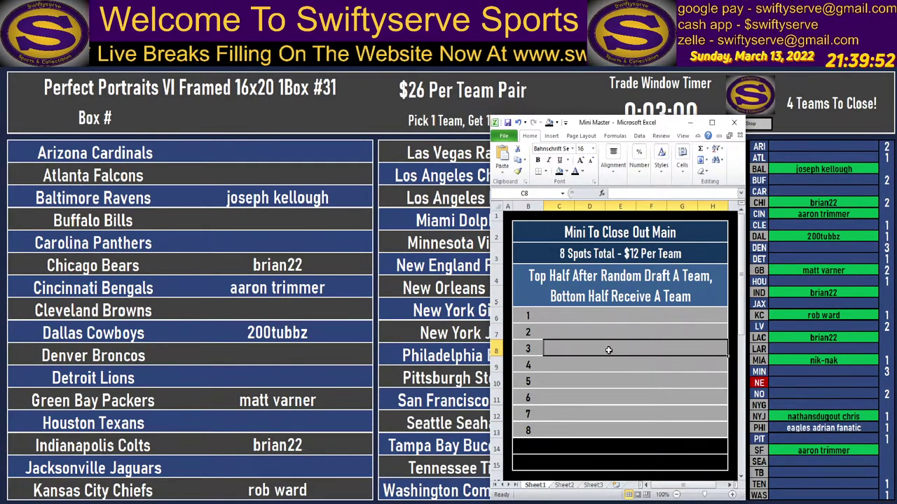
text(eagles adrian fan)
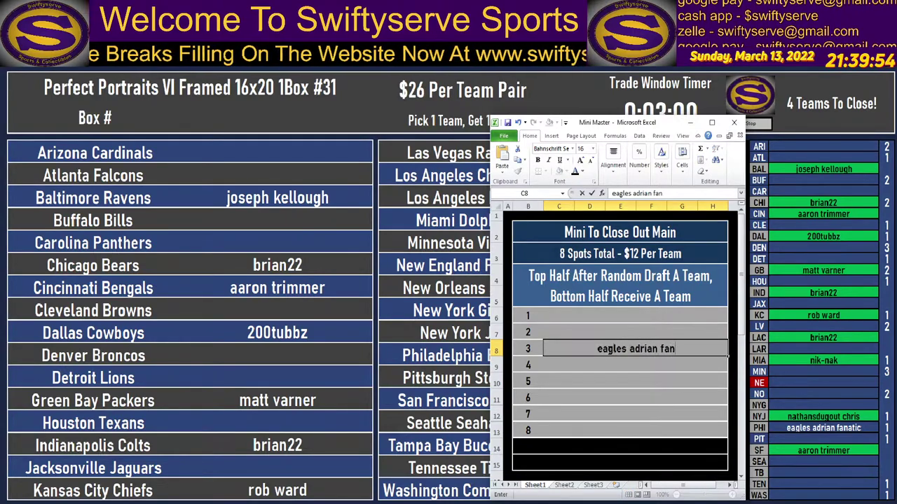
text(atic)
key(Return)
key(Return)
key(Return)
key(Return)
key(Return)
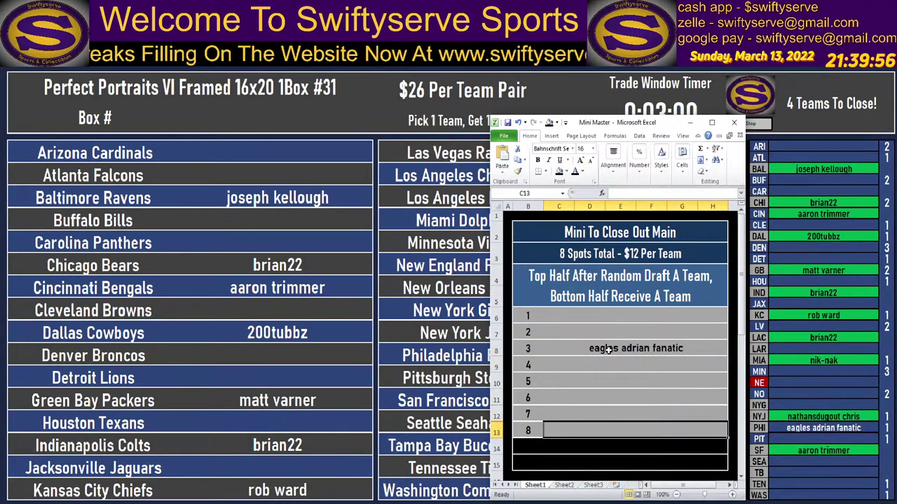
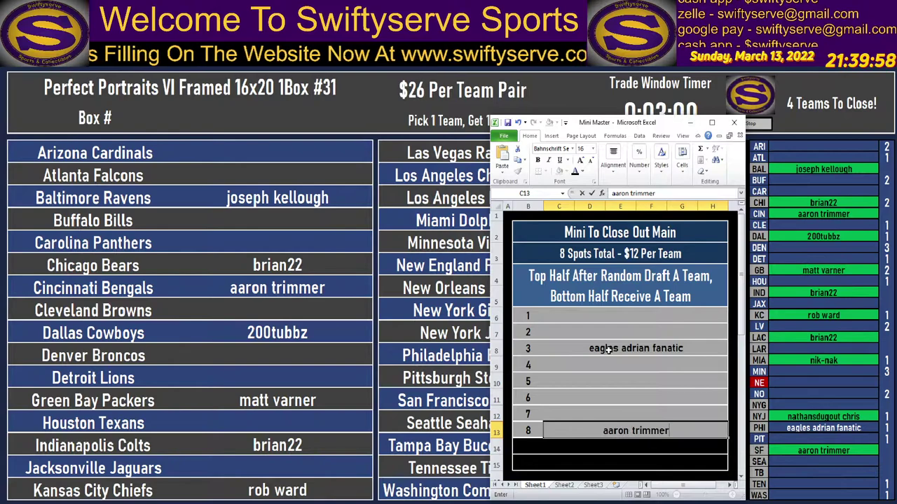
key(Up)
key(Up)
key(Up)
key(Up)
key(Up)
key(Up)
key(Up)
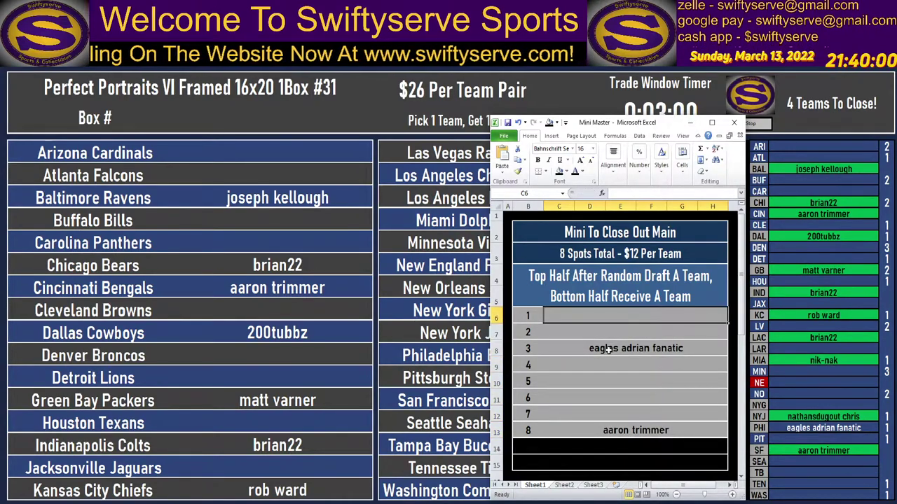
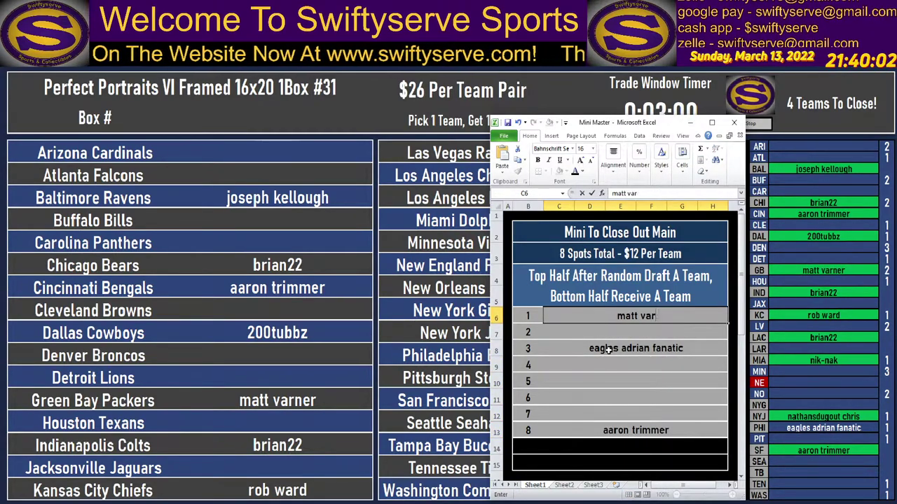
key(Return)
Copy the spot 1 username into spots 4 and 7 of the mini list
key(Up)
key(ctrl+c)
key(Down)
key(Down)
key(Down)
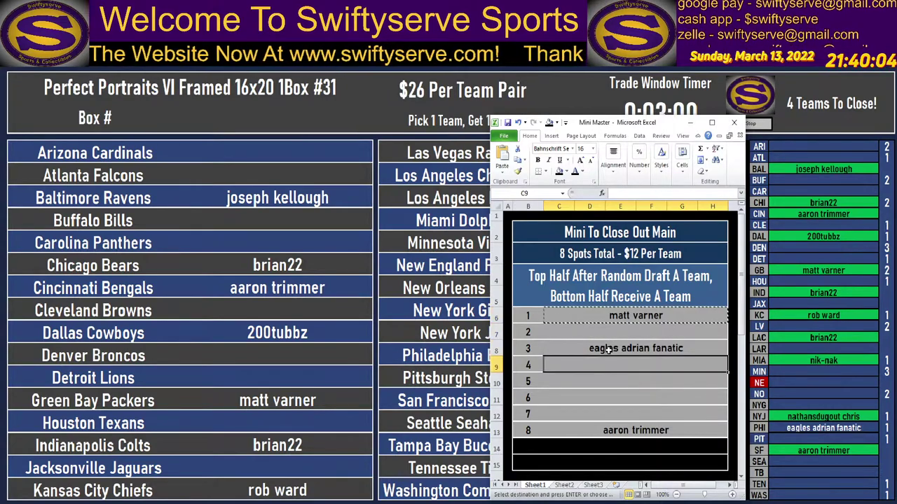
key(ctrl+v)
key(Down)
key(Down)
key(Down)
key(ctrl+v)
key(Up)
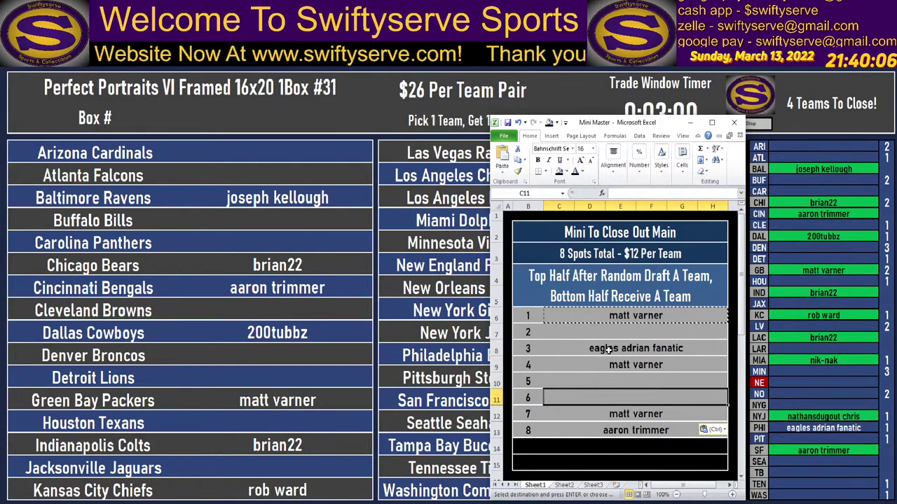
key(Escape)
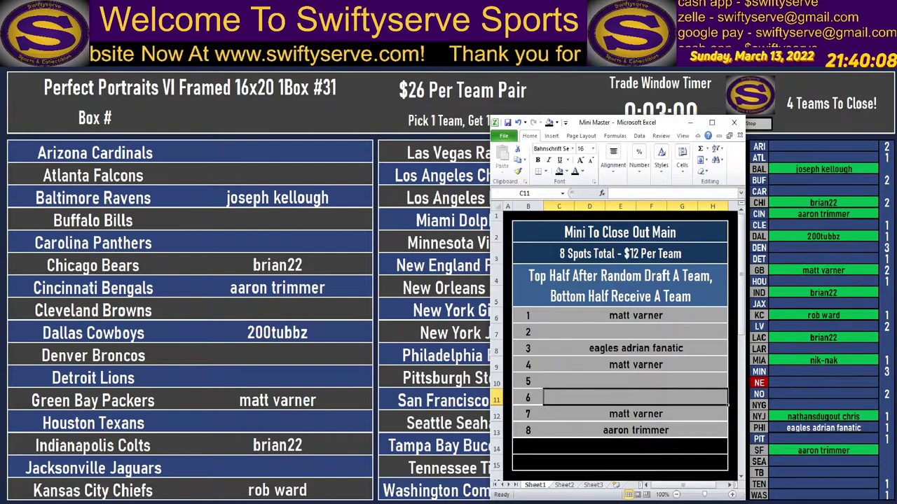
key(alt+Tab)
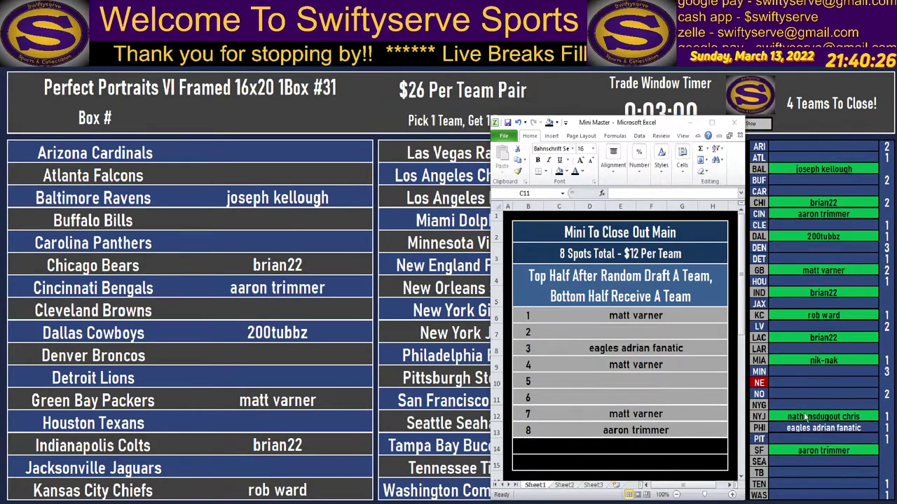
Fill spot 3 of the mini list green
click(646, 316)
click(644, 316)
click(652, 349)
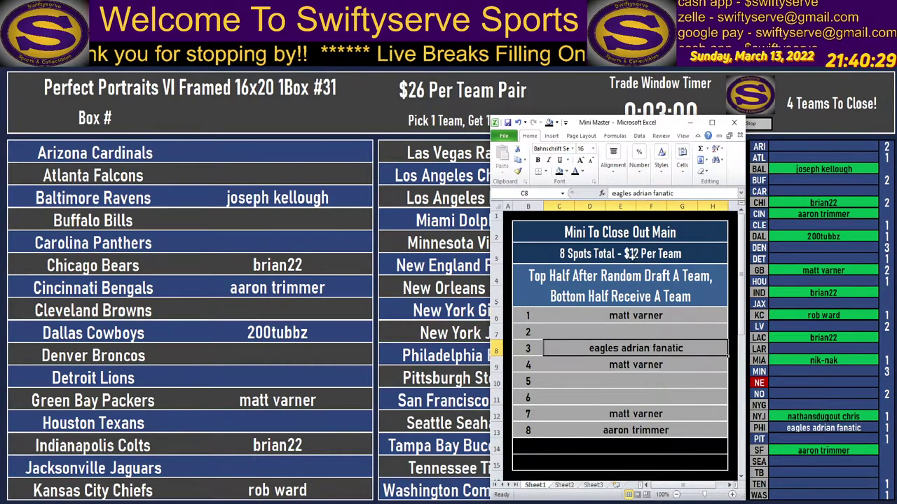
click(565, 172)
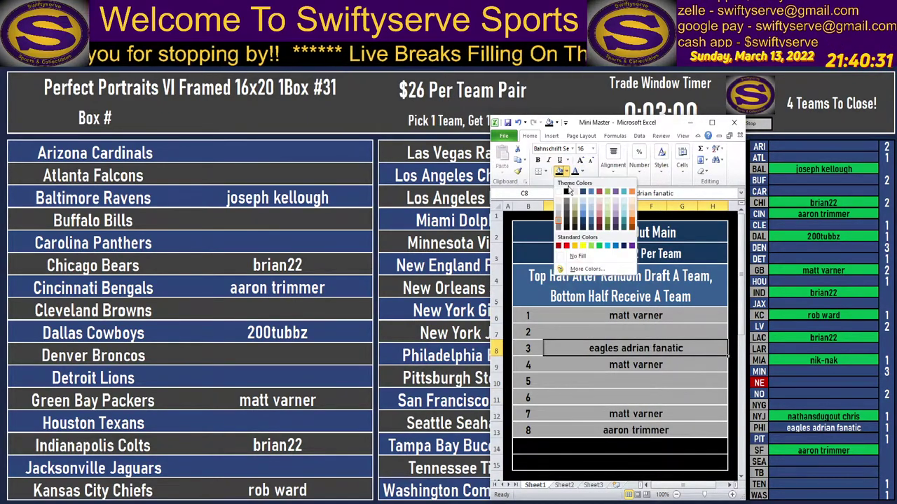
click(599, 245)
Hide the Mini Master workbook and fill the Philadelphia Eagles side-table cell green
drag(644, 124, 280, 140)
click(322, 137)
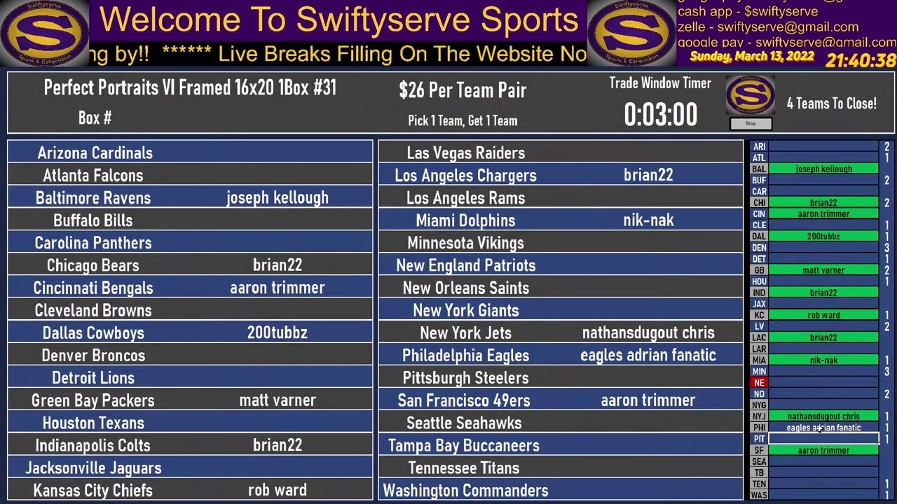
click(817, 427)
key(Return)
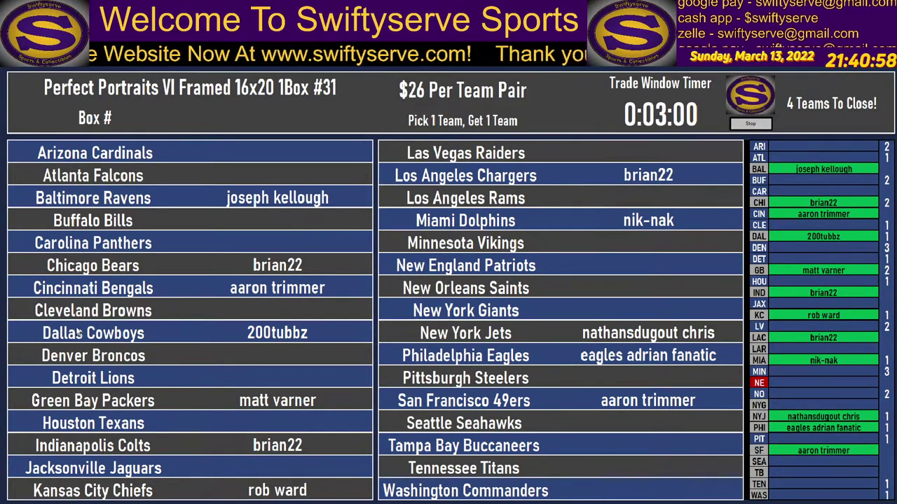
Drag the Mini Master workbook from the left edge back to the right side of the screen
drag(0, 107, 588, 108)
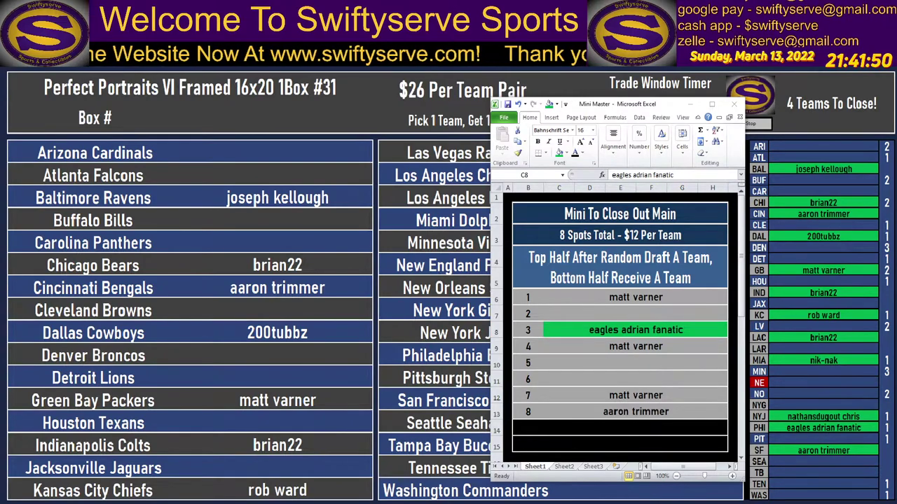
Shade mini spots 1, 4 and 7 green
click(641, 300)
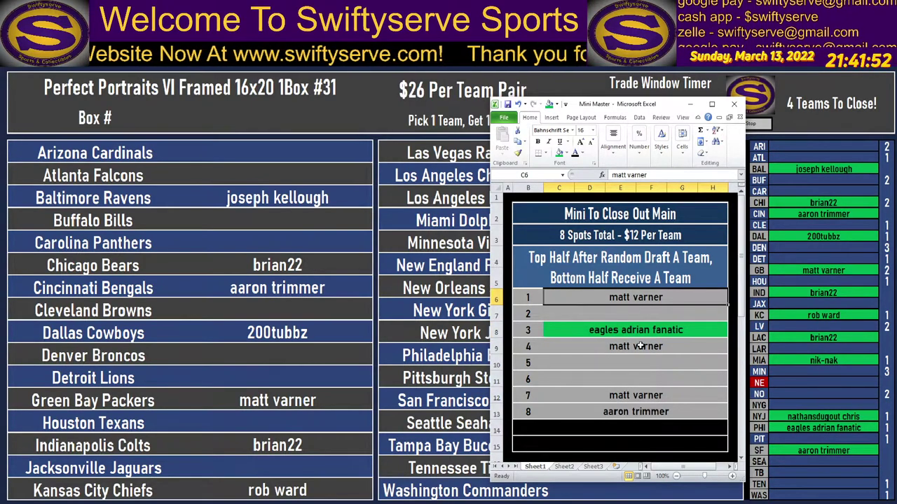
ctrl+click(639, 346)
ctrl+click(646, 395)
click(564, 153)
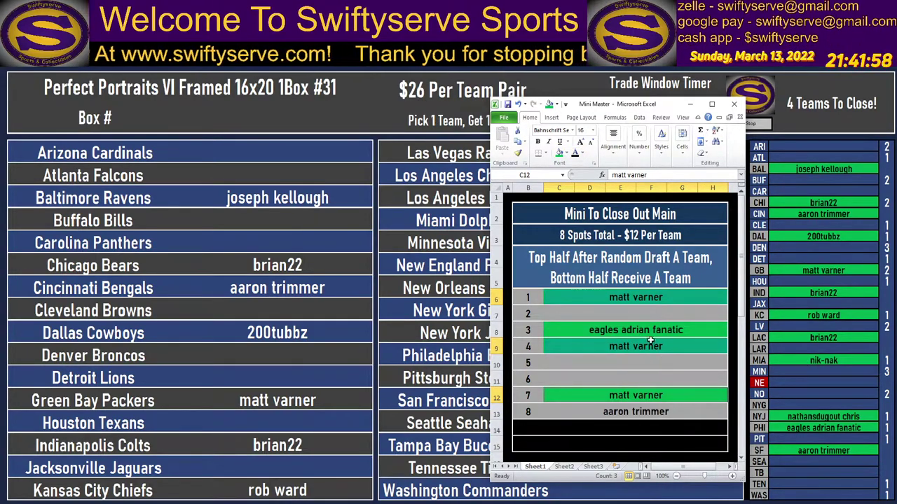
Enter the same buyer's username into empty spots 2, 5 and 6
click(652, 313)
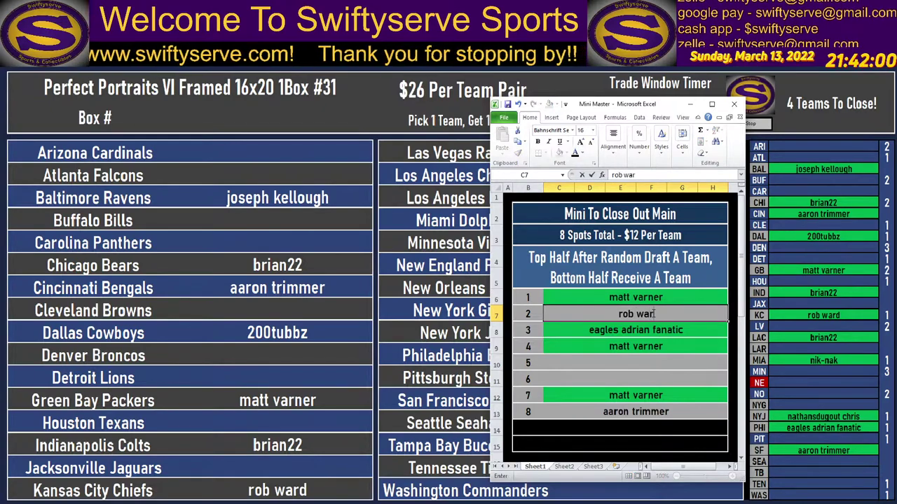
key(Return)
key(Down)
key(Down)
text(ro)
key(Return)
text(ro)
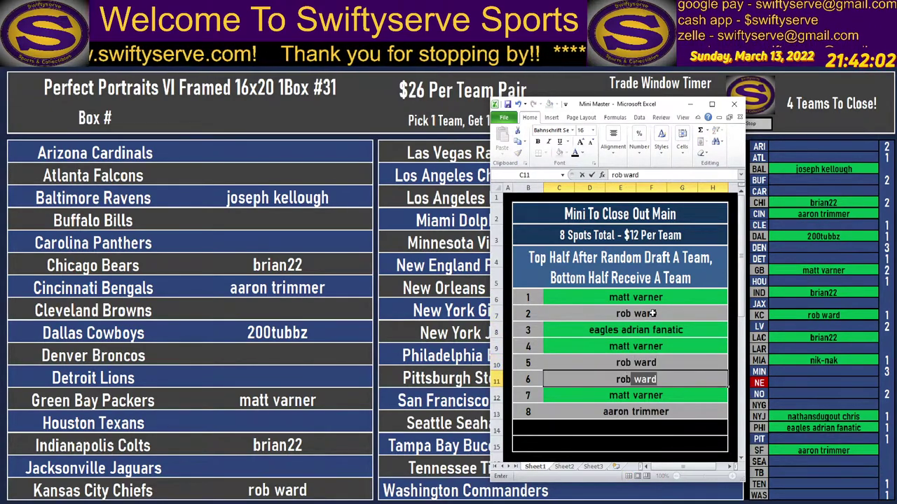
key(Return)
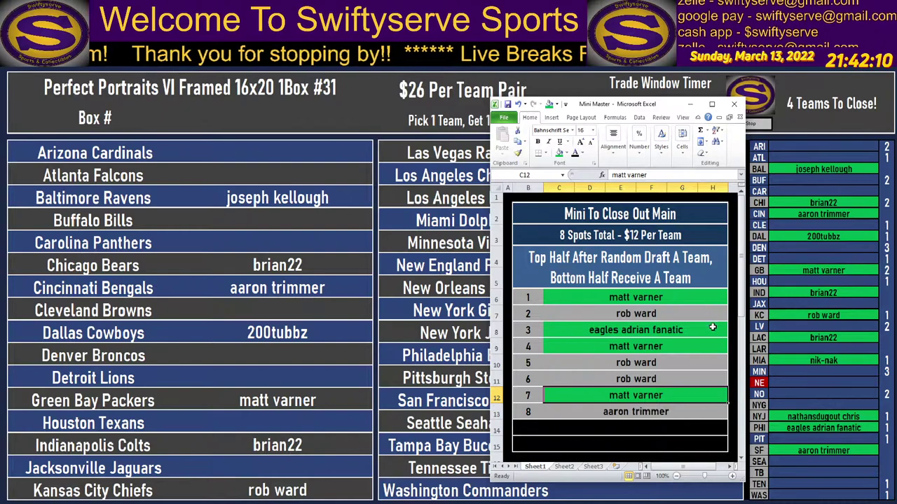
Shade all eight names in C6:C13 green and copy them
click(620, 297)
drag(621, 298, 622, 412)
click(559, 153)
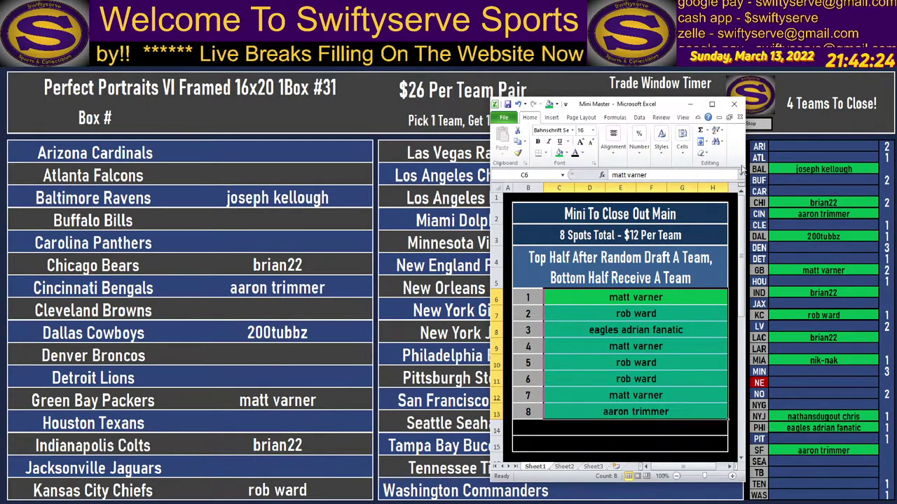
drag(654, 111, 835, 48)
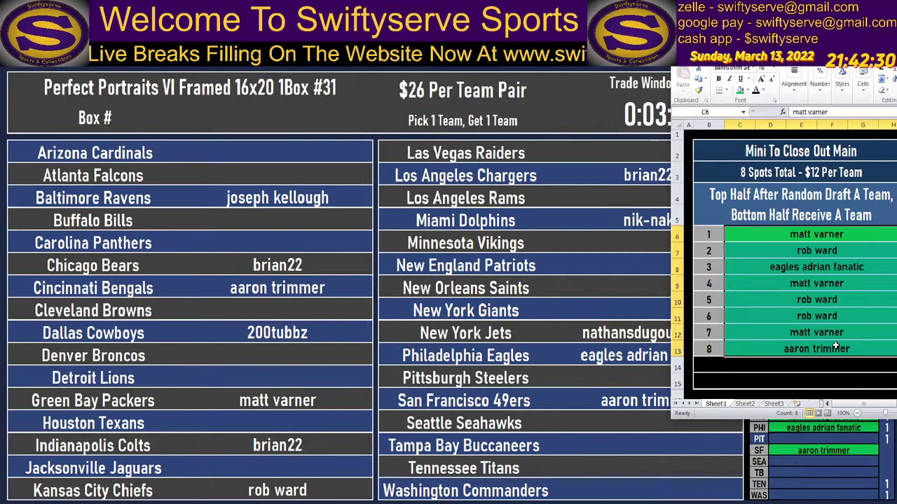
key(ctrl+c)
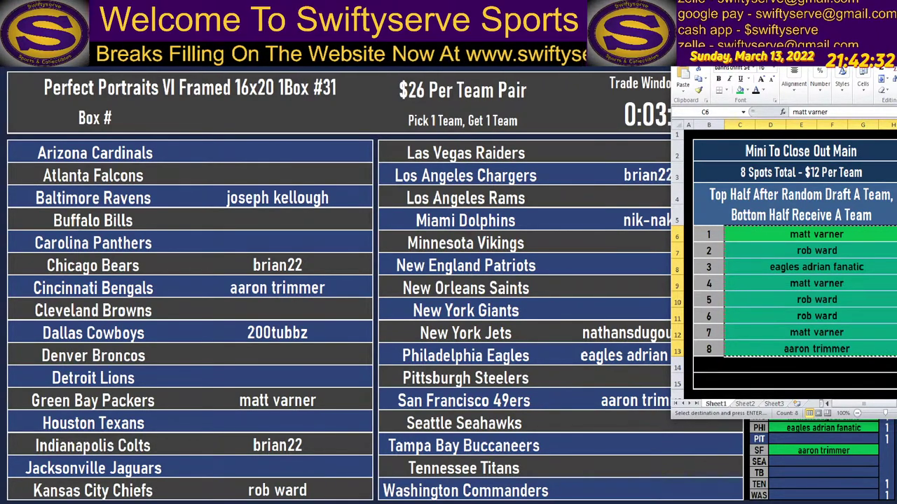
key(alt+Tab)
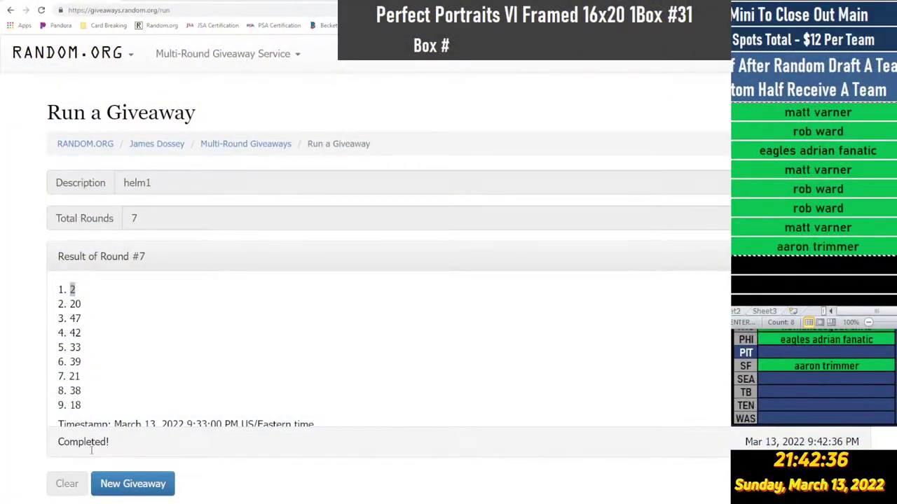
Start a new giveaway and paste the eight names as entries
click(148, 485)
click(622, 189)
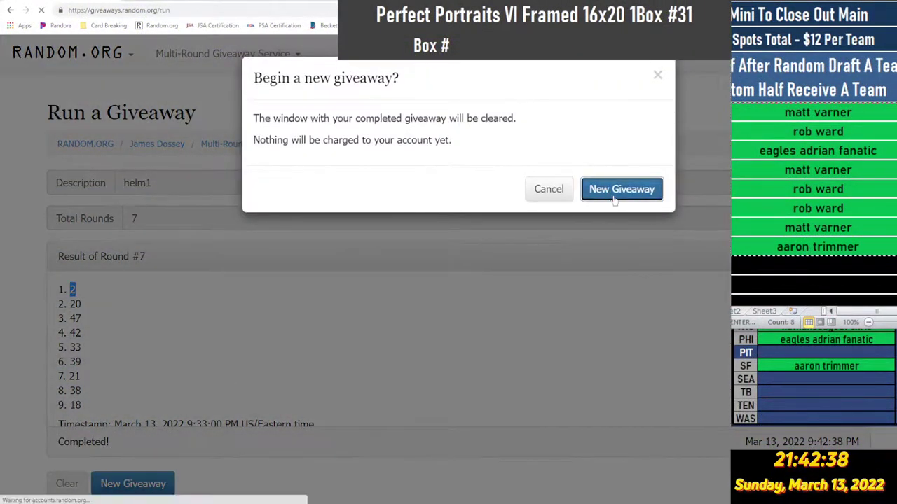
key(ctrl+v)
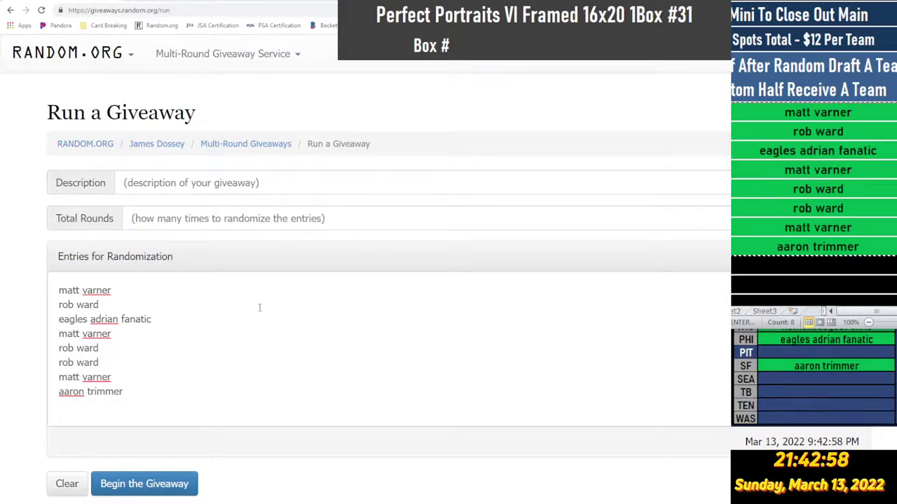
Set the description to 'mini2' and accept a dice-rolled 5 total rounds
click(279, 182)
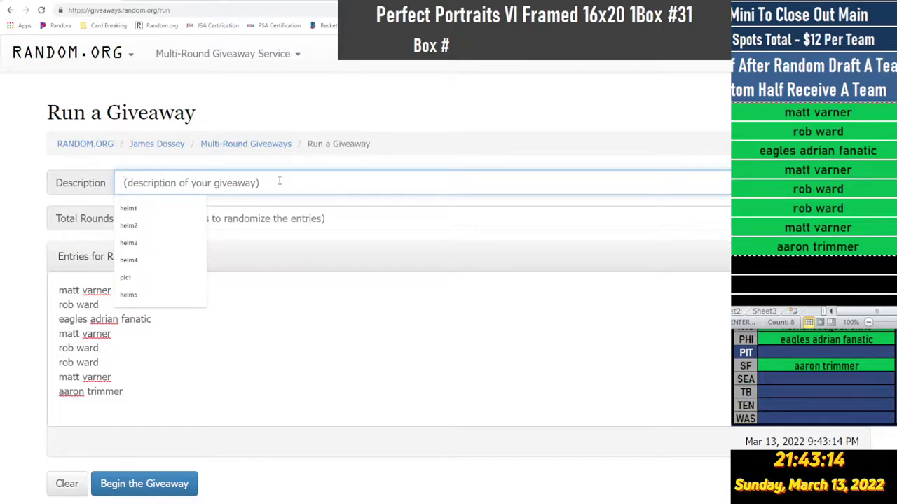
text(mimi2)
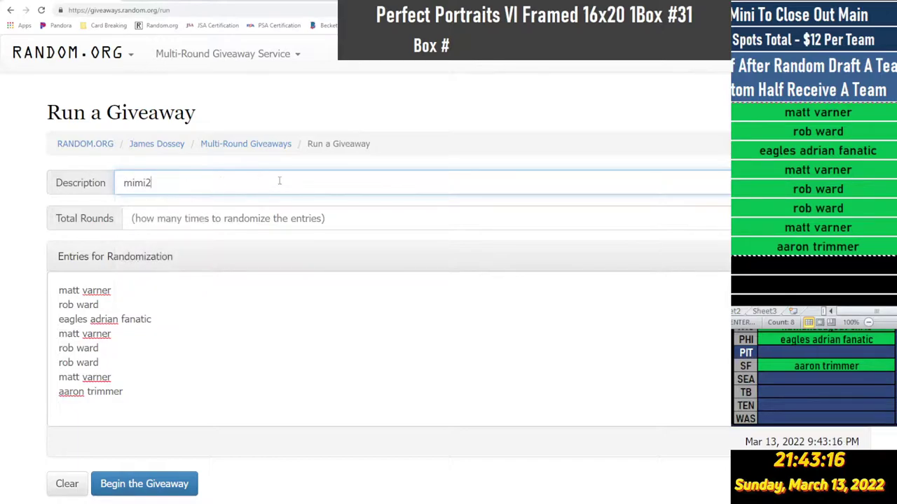
key(BackSpace)
key(BackSpace)
key(BackSpace)
text(ni2)
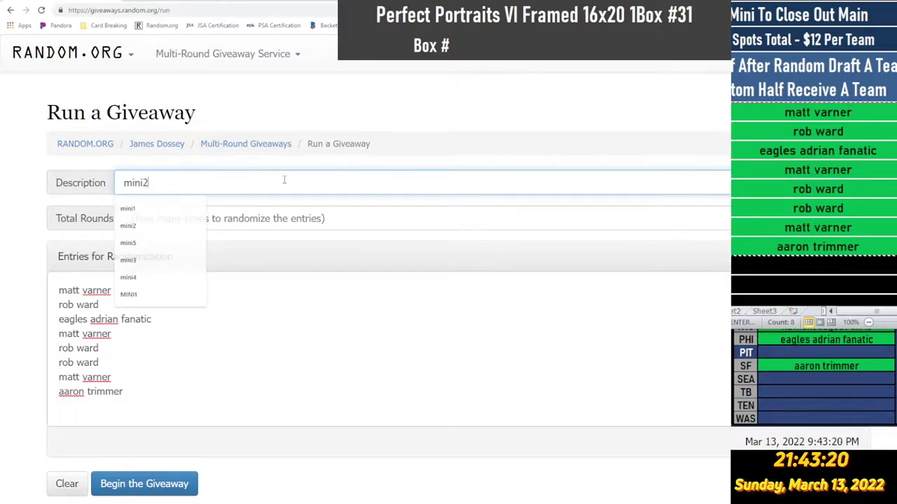
click(144, 483)
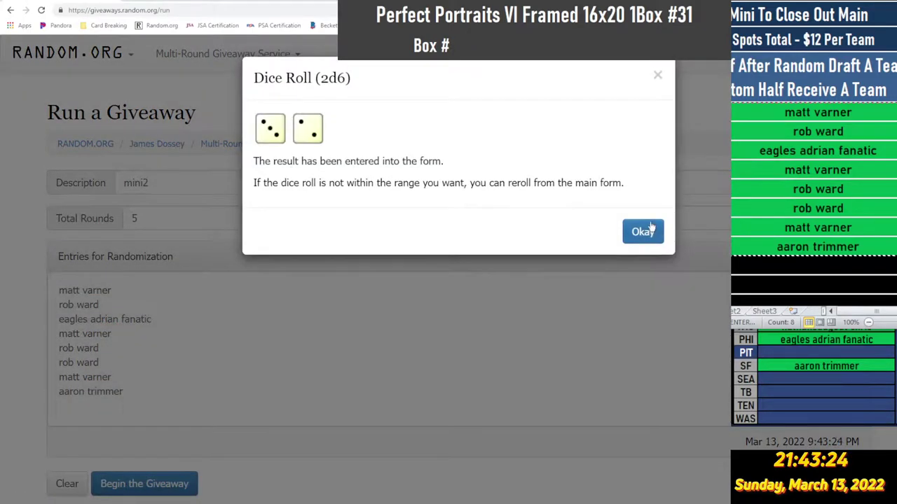
click(646, 232)
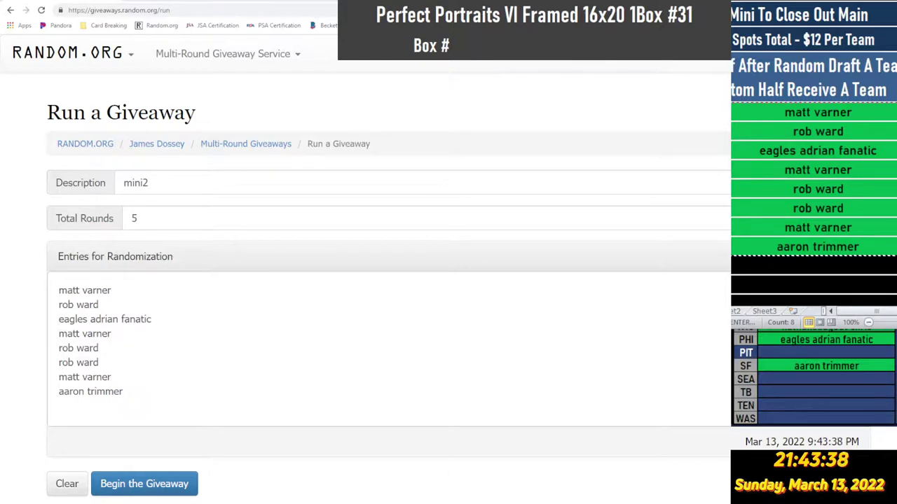
Run all five rounds of the mini2 giveaway and select the bottom four results
click(182, 485)
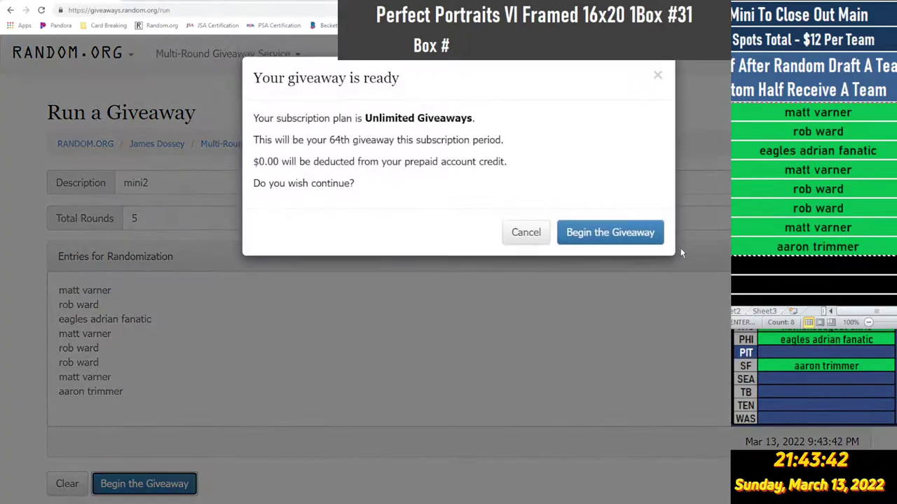
click(600, 229)
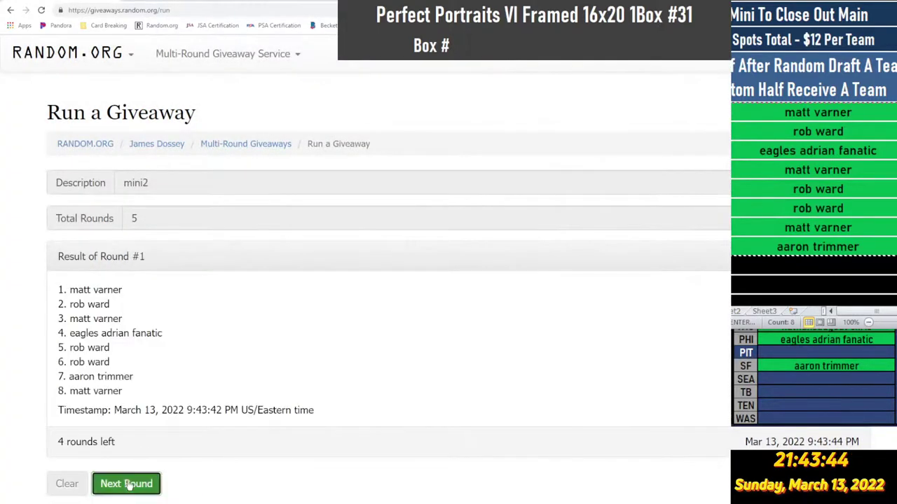
click(128, 483)
click(132, 482)
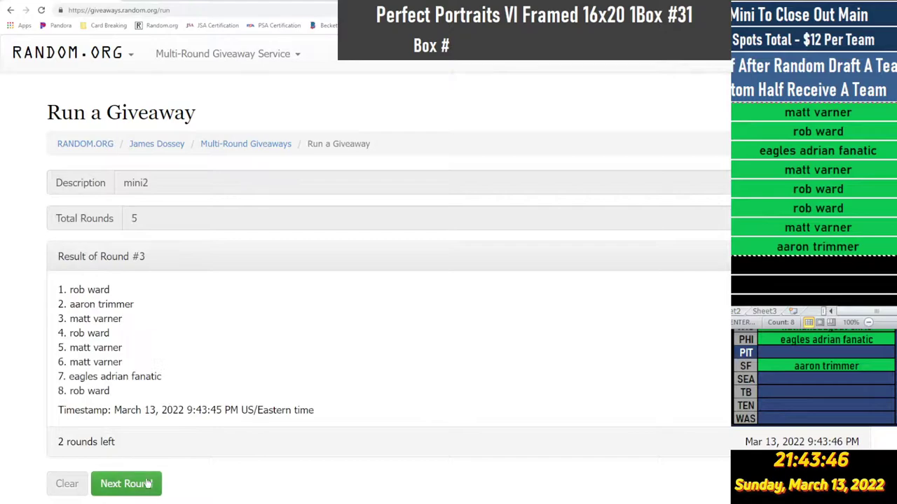
click(145, 483)
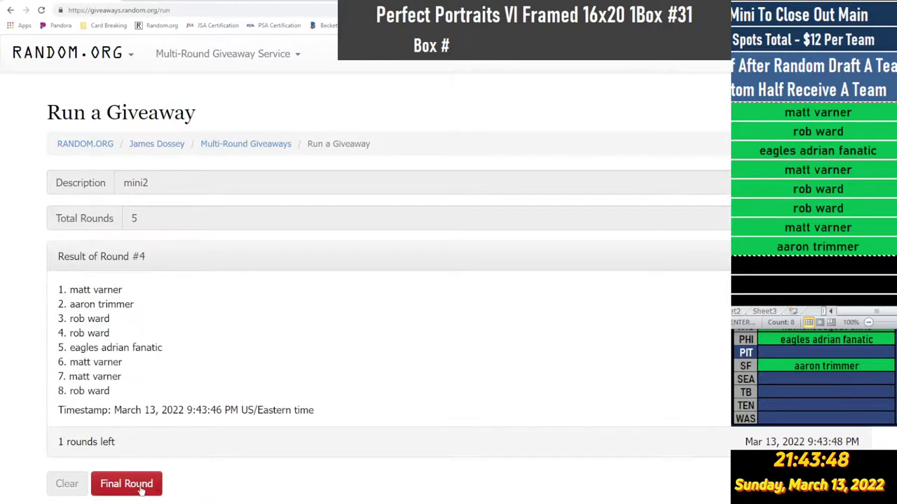
click(140, 490)
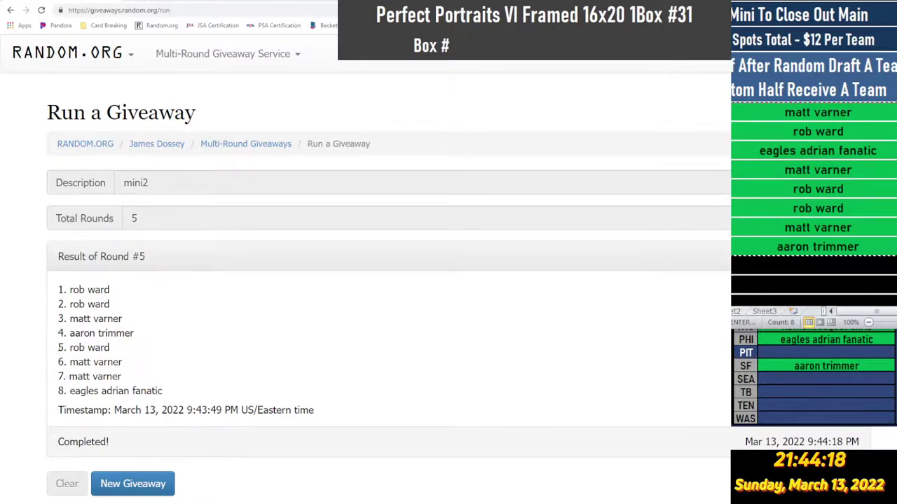
drag(59, 348, 168, 396)
key(ctrl+c)
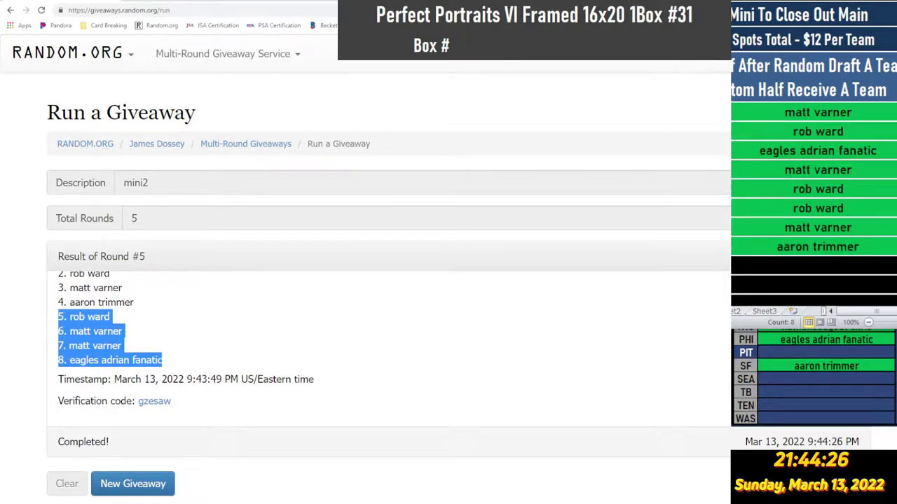
Clear the completed giveaway and paste the bottom four results as new entries
click(136, 482)
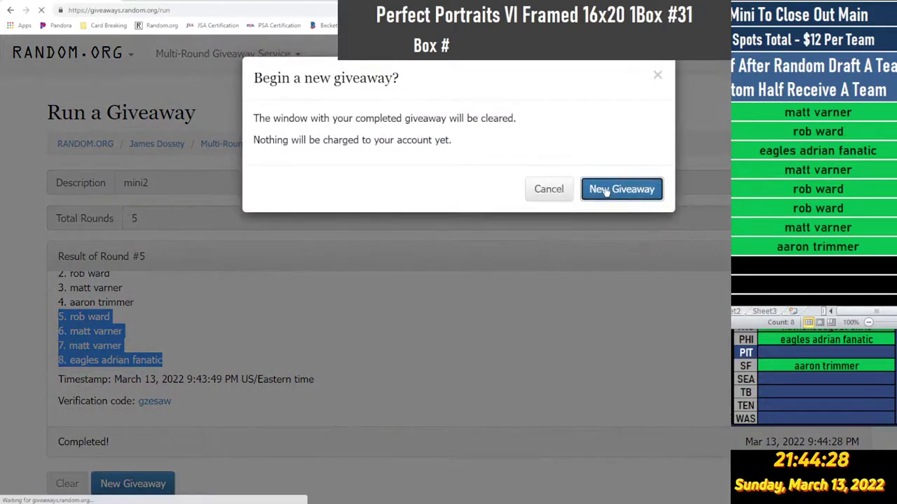
click(604, 190)
click(242, 291)
key(ctrl+v)
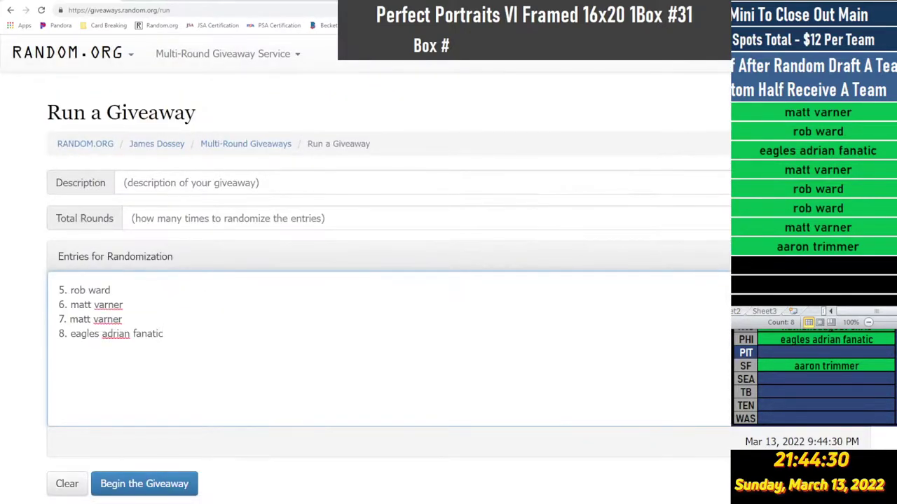
Copy the BAL-to-SF team owners from the spreadsheet and paste them below entry 8
key(alt+Tab)
drag(827, 35, 826, 366)
key(ctrl+c)
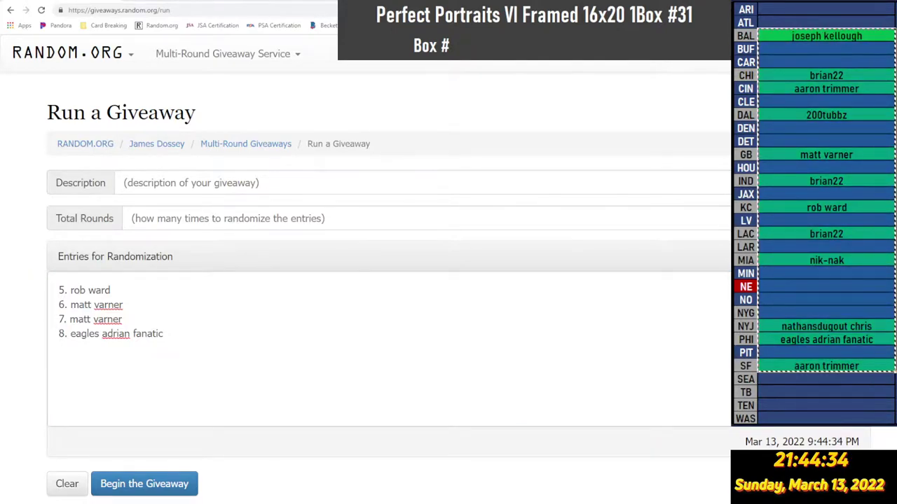
click(149, 353)
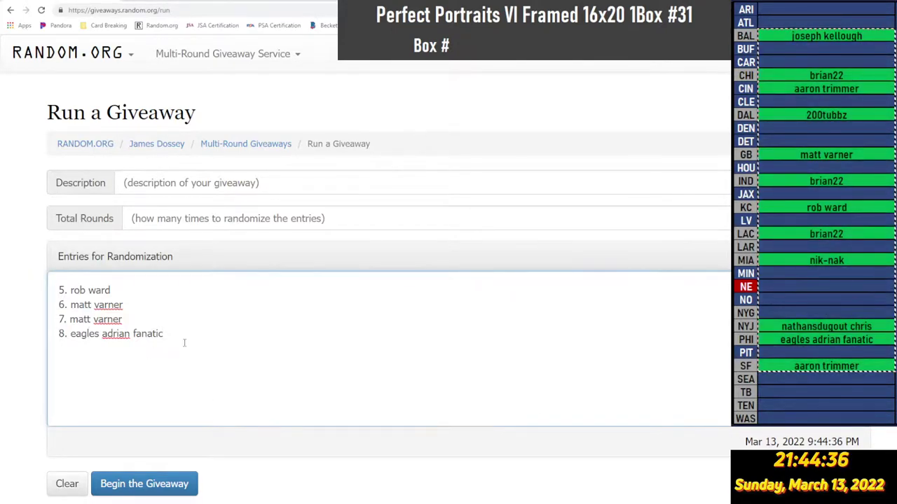
key(Return)
key(ctrl+v)
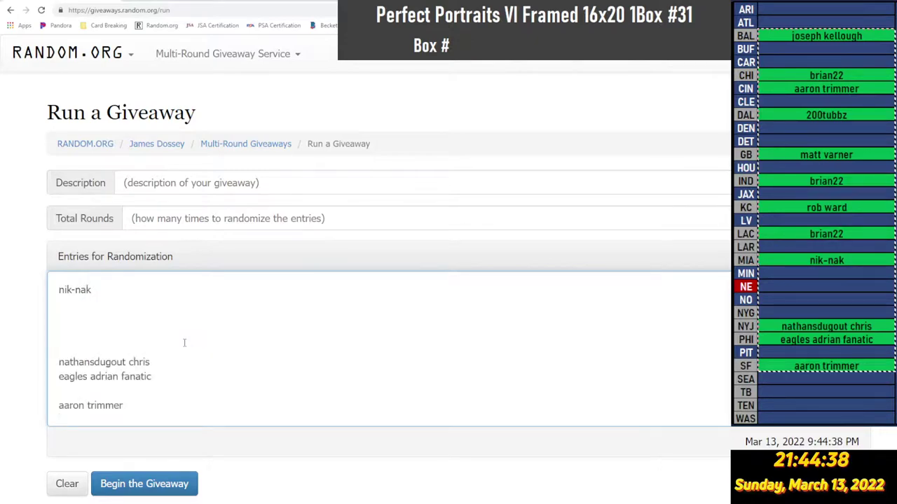
Delete the blank lines between names in the upper part of the entries list
scroll(184, 342, up, 6)
click(86, 351)
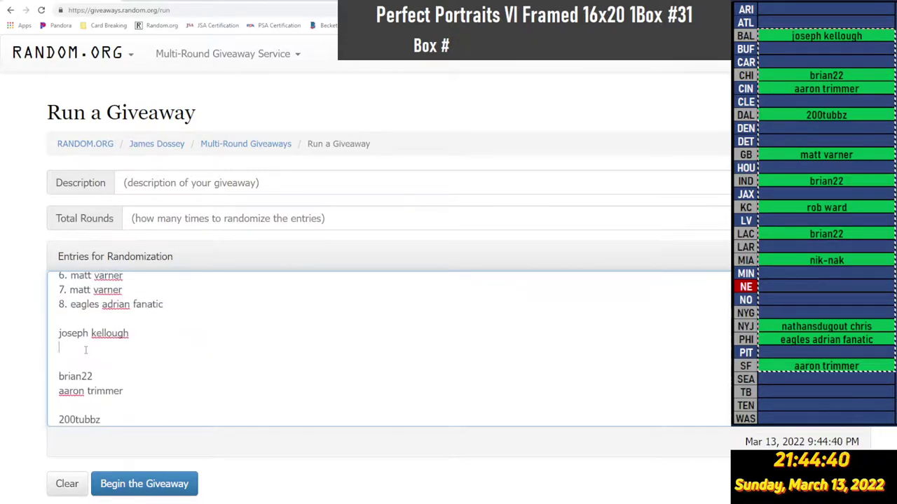
key(Delete)
key(Delete)
click(81, 379)
key(Delete)
click(81, 392)
key(Delete)
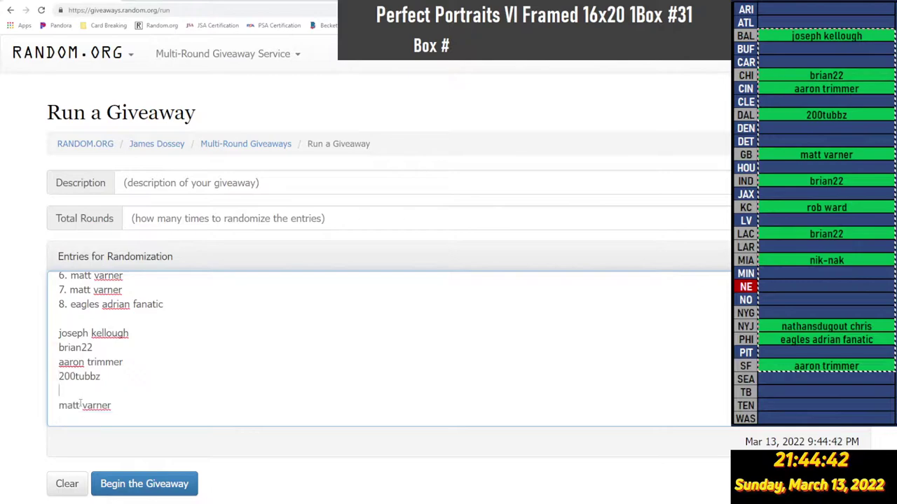
key(Delete)
click(79, 406)
key(Delete)
click(80, 420)
Remove the remaining blank lines, retype a clipped name, and delete the trailing empty line
key(Delete)
scroll(106, 404, down, 2)
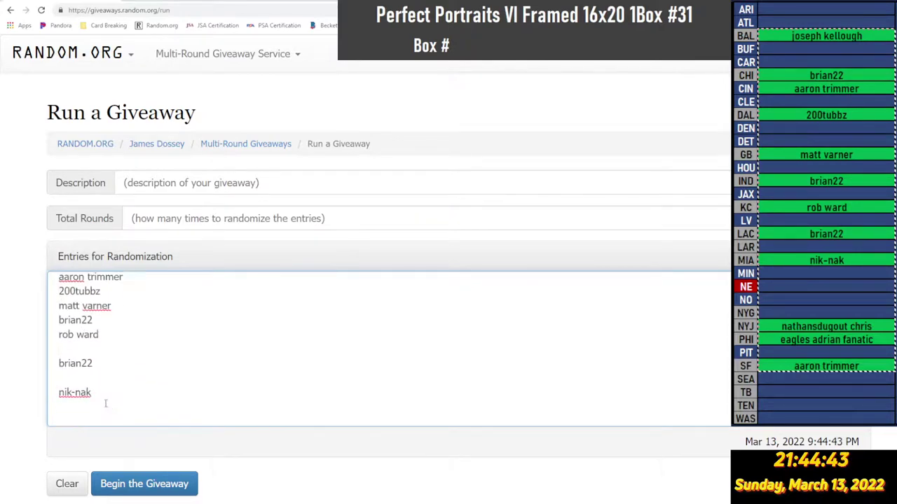
click(81, 338)
key(Delete)
click(81, 354)
key(Delete)
key(Delete)
key(Delete)
key(Delete)
key(Delete)
key(Delete)
text(nik-n)
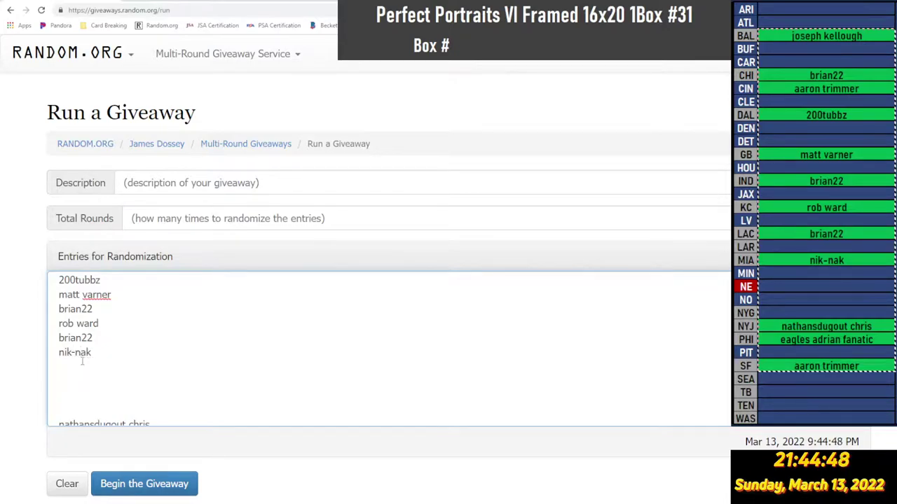
key(Delete)
key(Delete)
key(Delete)
key(Delete)
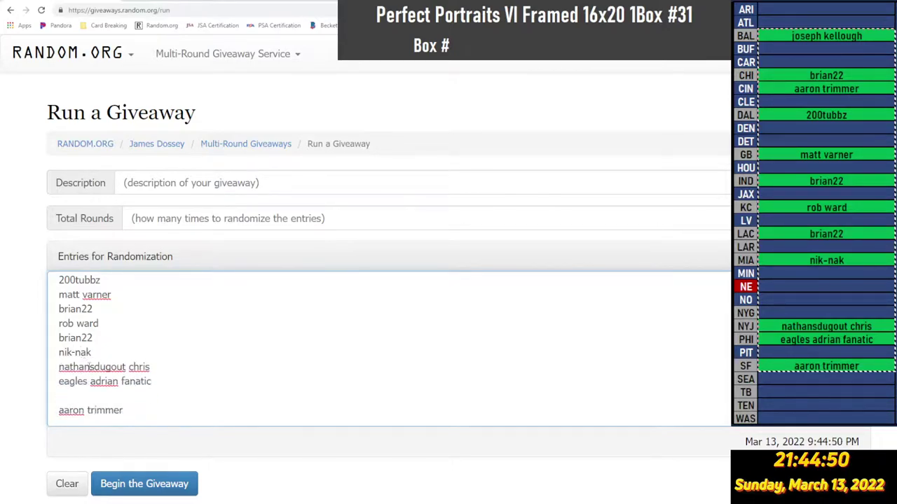
click(77, 397)
key(Delete)
click(81, 408)
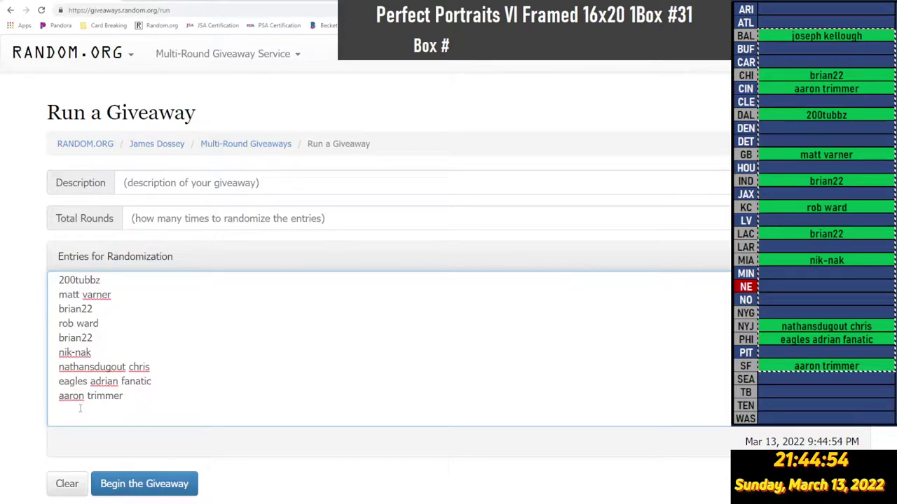
key(BackSpace)
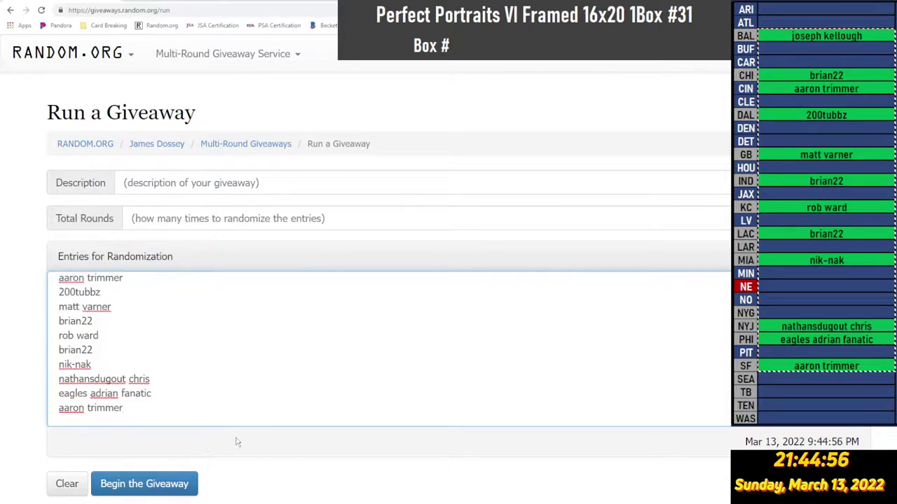
scroll(141, 349, up, 2)
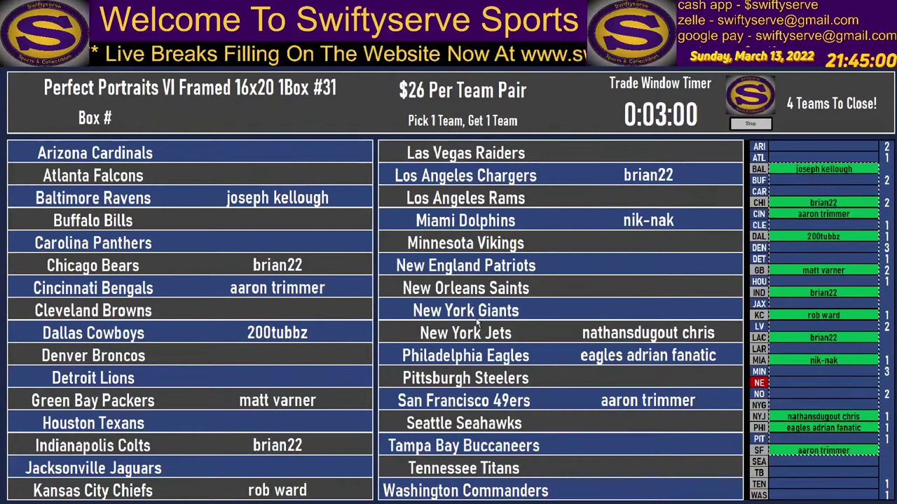
Enter a buyer's name in the Seattle slot and copy and edit it into Tampa Bay
click(844, 460)
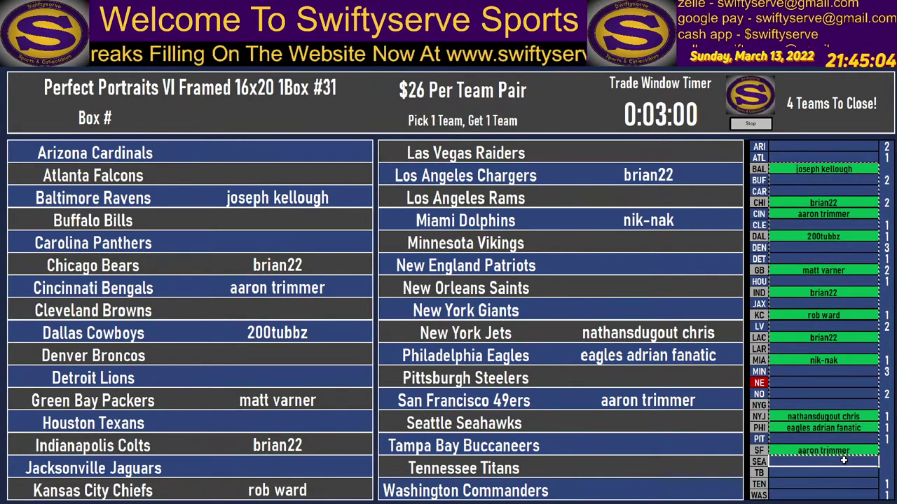
text(ward mini)
key(Return)
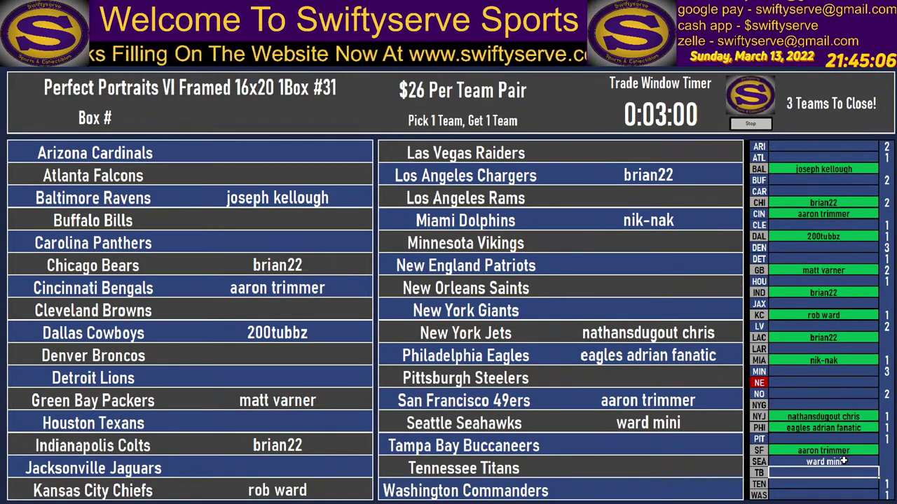
drag(844, 461, 845, 473)
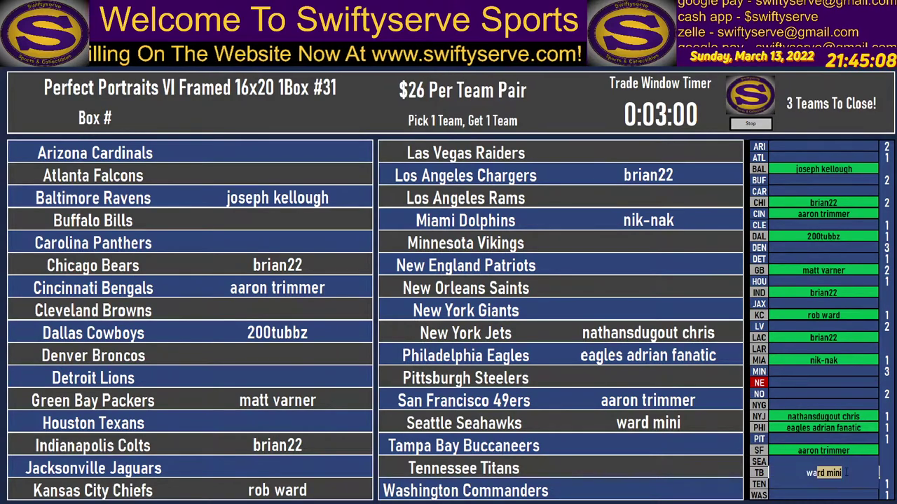
double_click(846, 473)
text(mini)
key(Return)
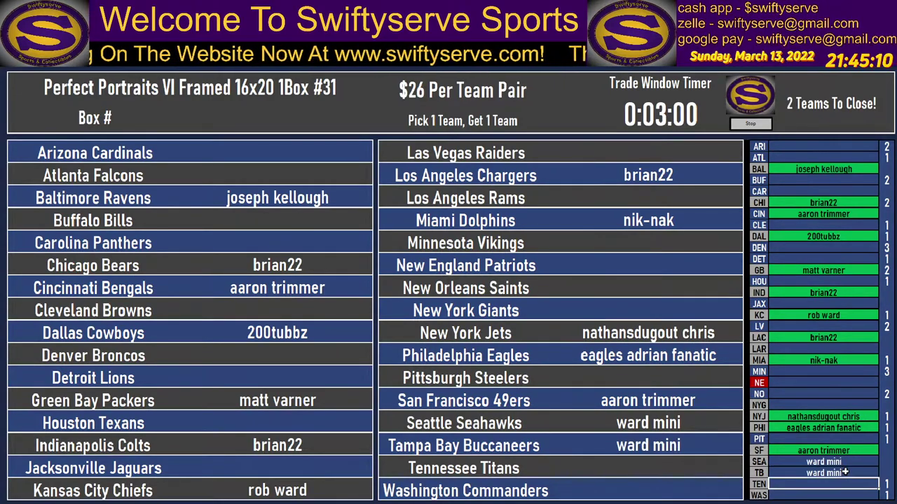
Check the buyers listed for each team from Baltimore through San Francisco
click(210, 198)
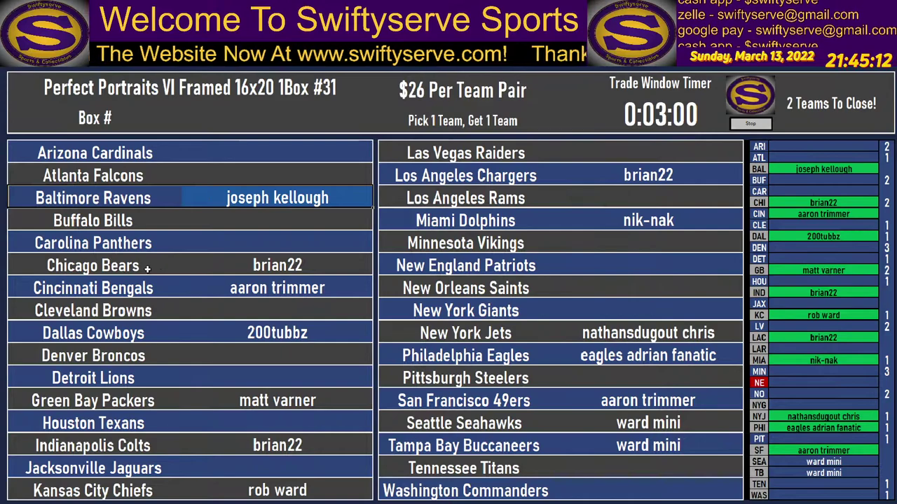
click(210, 266)
click(235, 288)
click(215, 332)
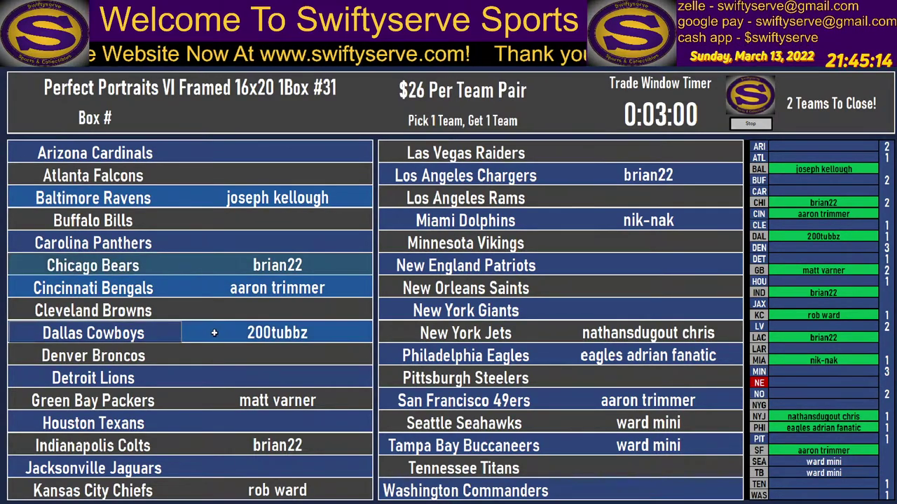
click(152, 395)
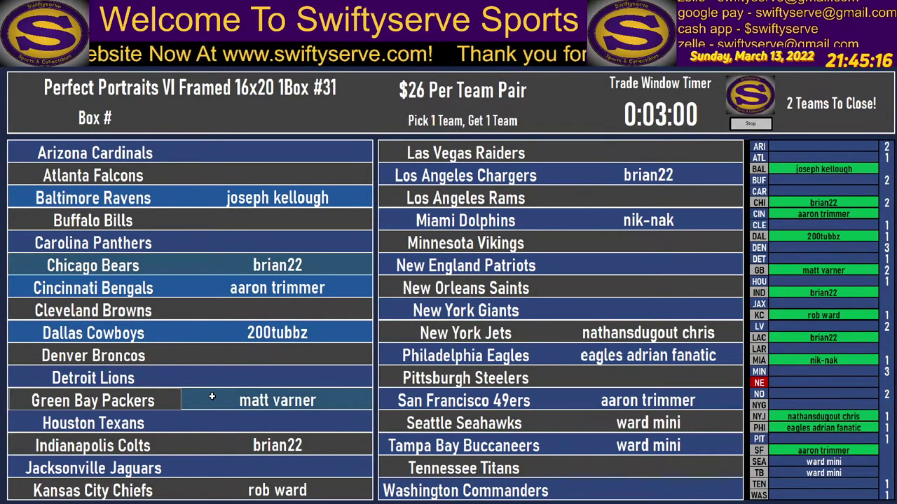
click(154, 451)
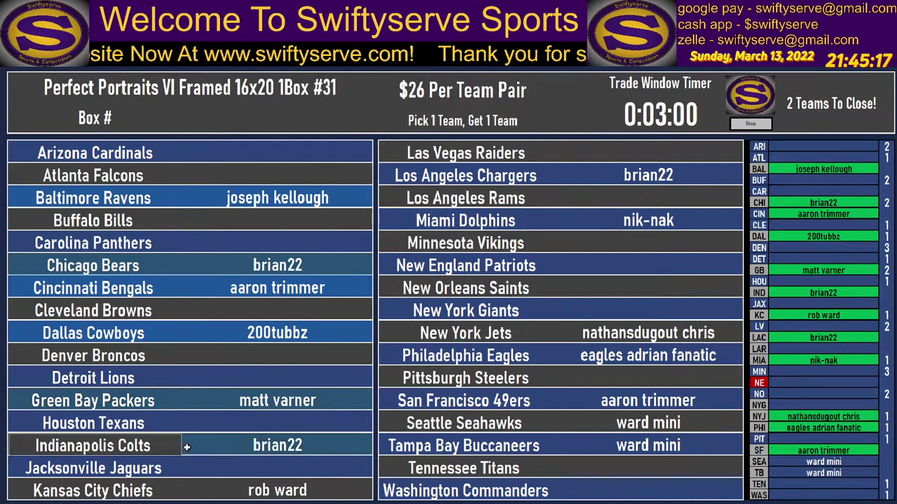
click(140, 492)
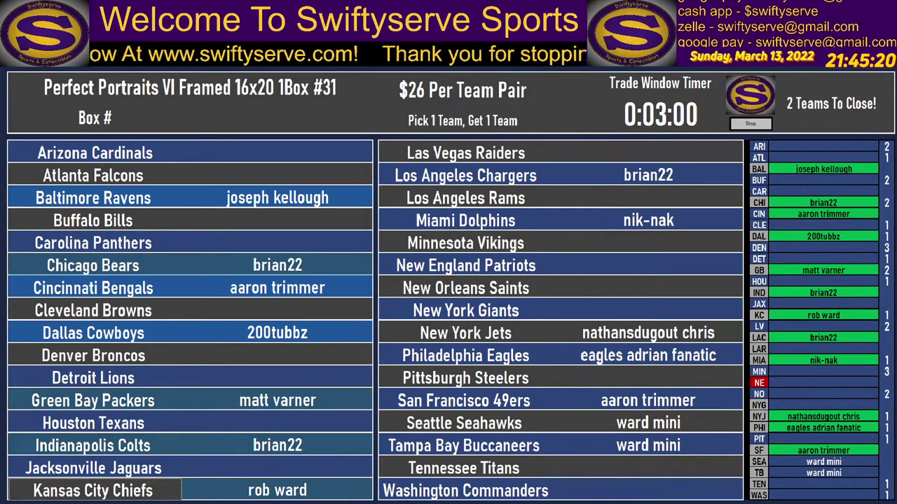
click(613, 173)
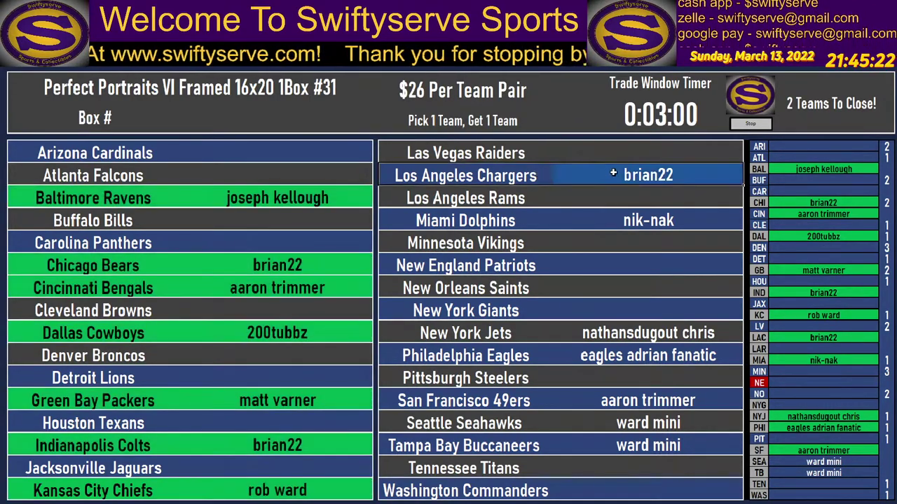
click(527, 223)
click(515, 334)
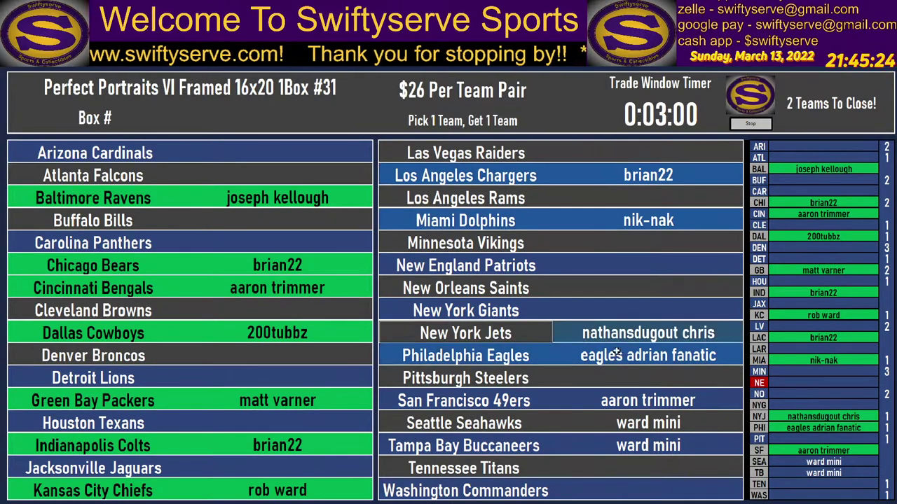
click(531, 402)
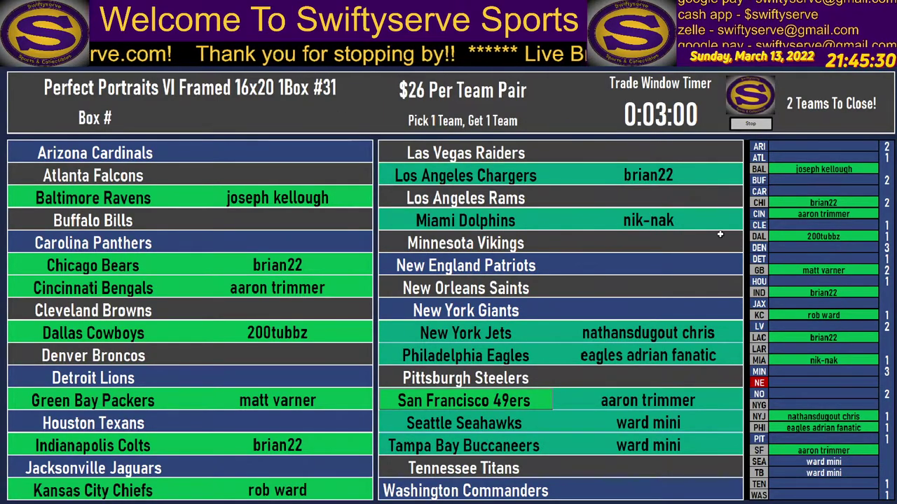
Enter the buyer's name in the Pittsburgh slot and check the Steelers row
click(799, 440)
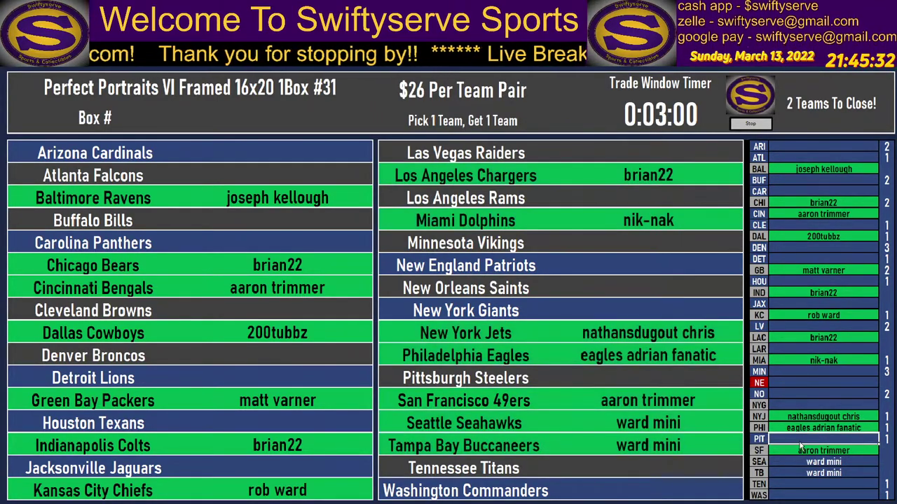
key(Return)
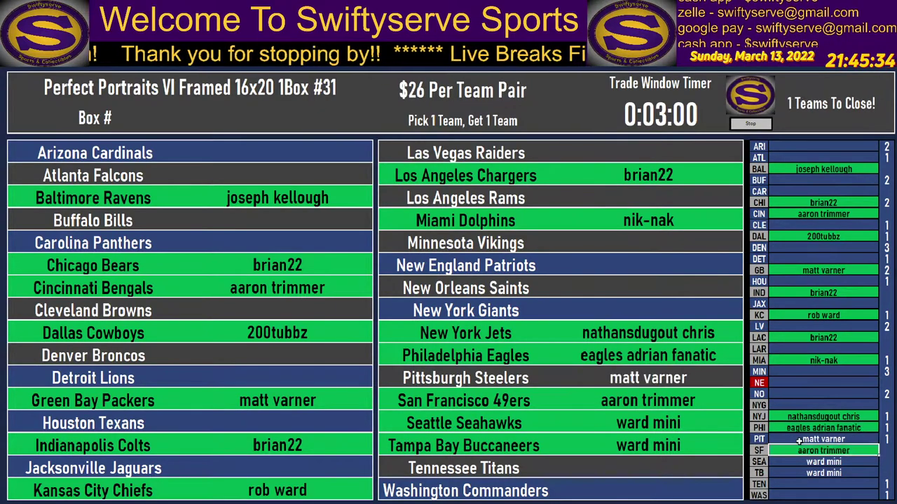
drag(527, 381, 616, 378)
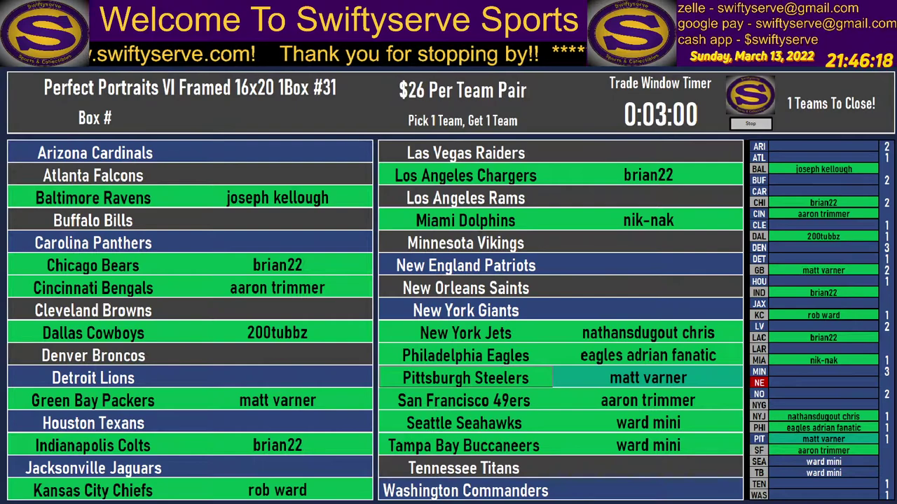
Assign the Rams slot to its buyer, fix the autocompleted name, and return to the giveaway page
click(814, 349)
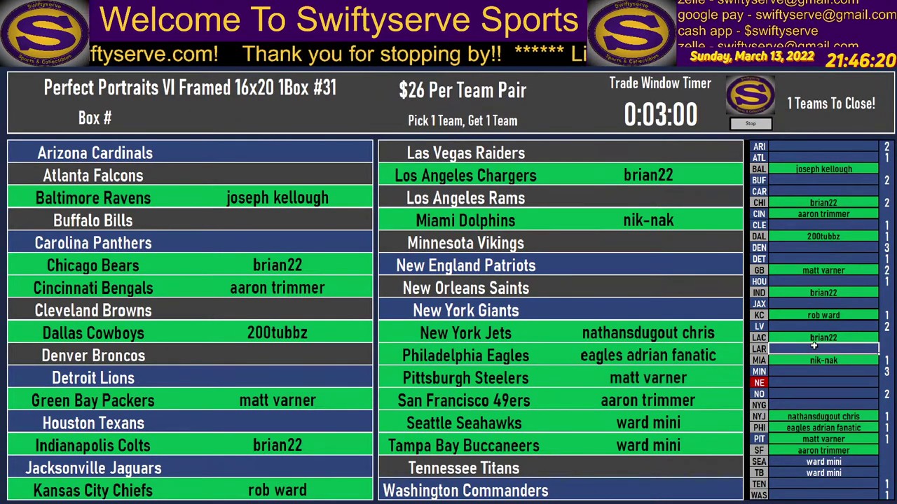
key(Return)
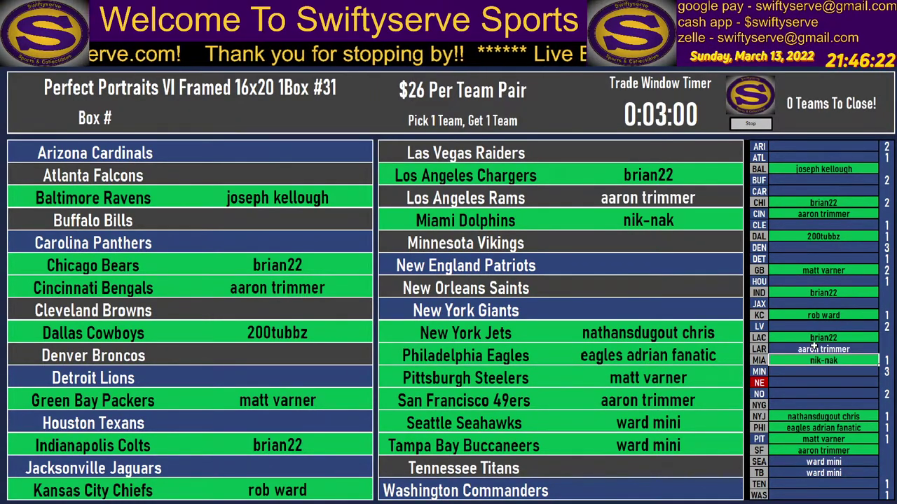
click(814, 347)
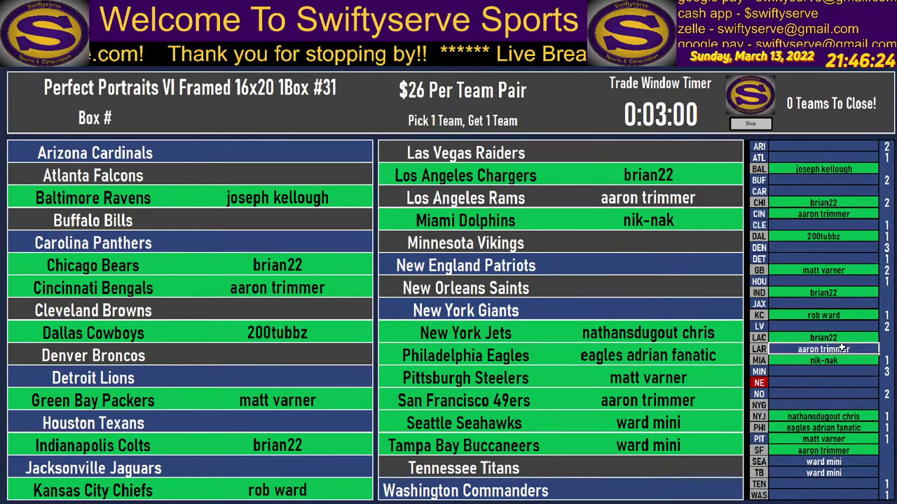
text(trimmer mini)
key(Return)
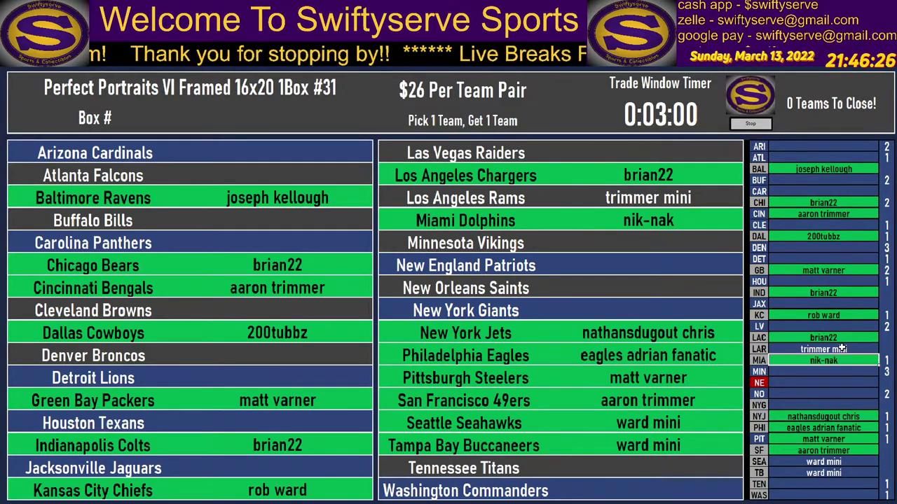
click(824, 473)
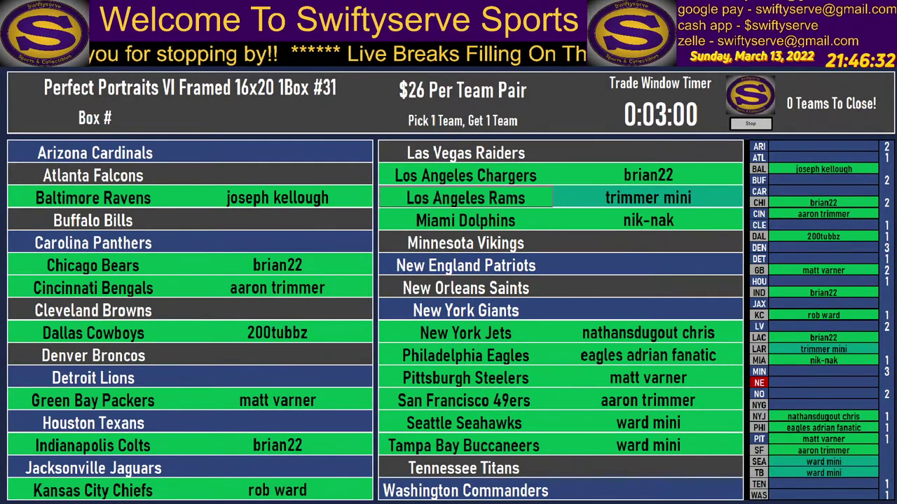
key(F2)
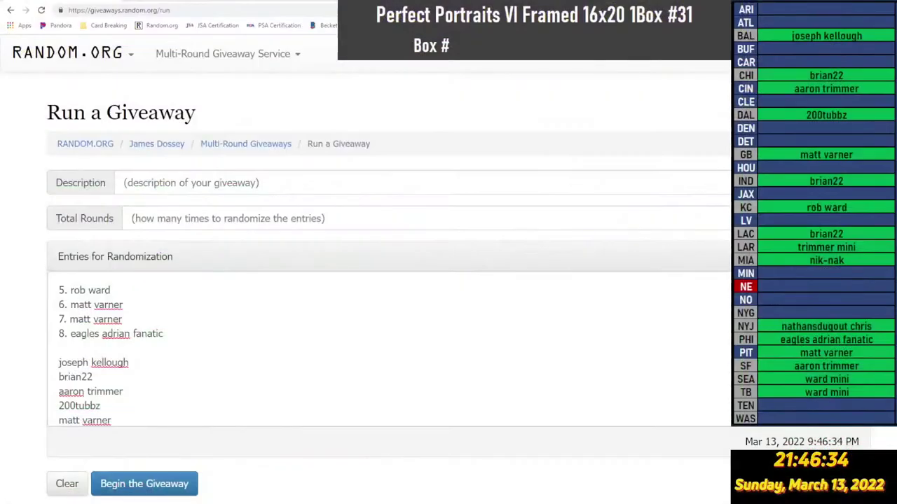
Name the giveaway 'frame2', roll dice for the round count, and review the entries
click(271, 182)
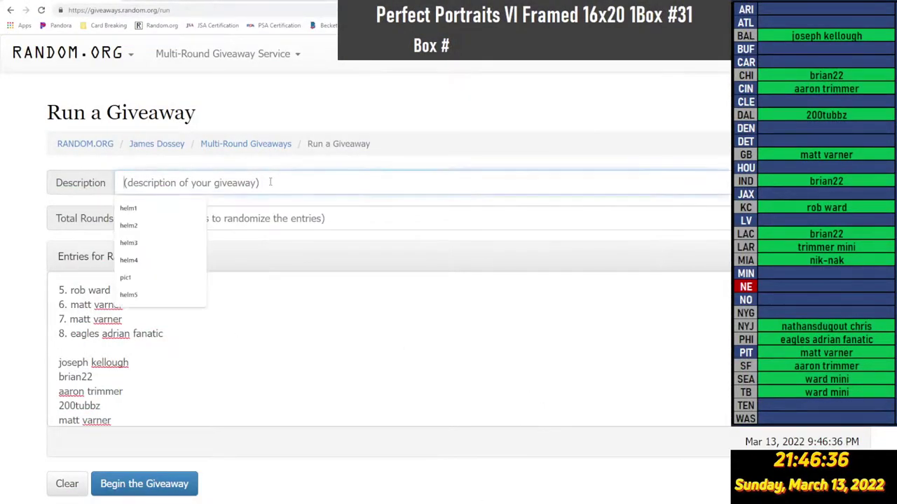
text(frame2)
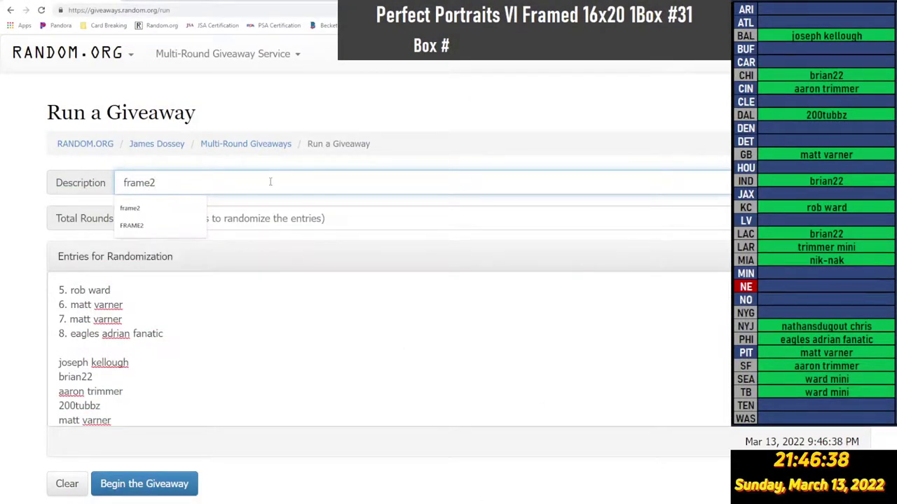
click(602, 218)
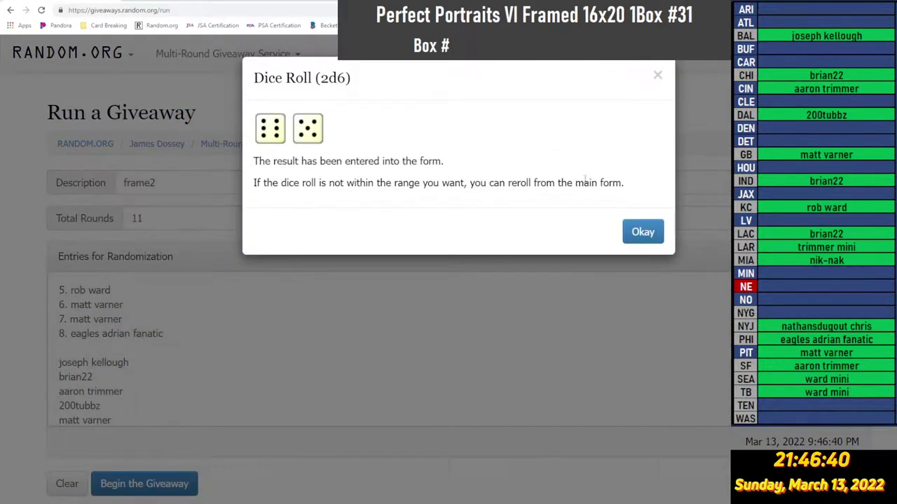
click(634, 232)
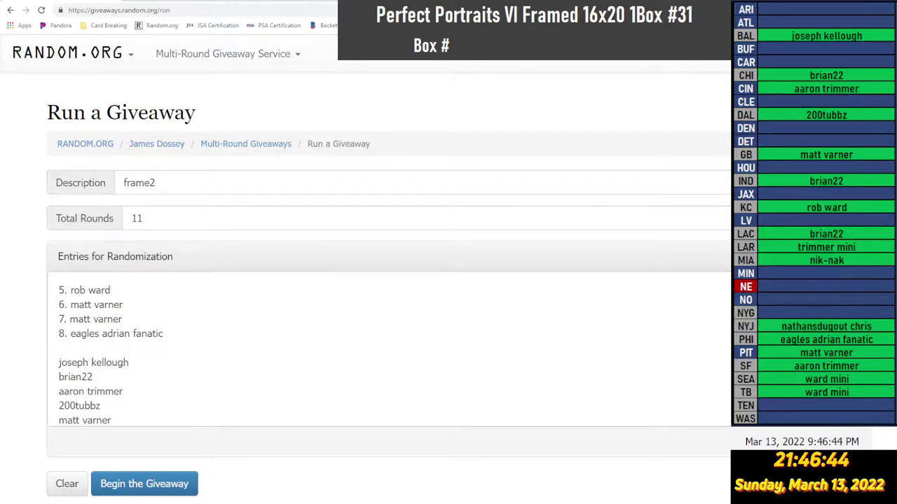
click(210, 350)
scroll(210, 350, down, 2)
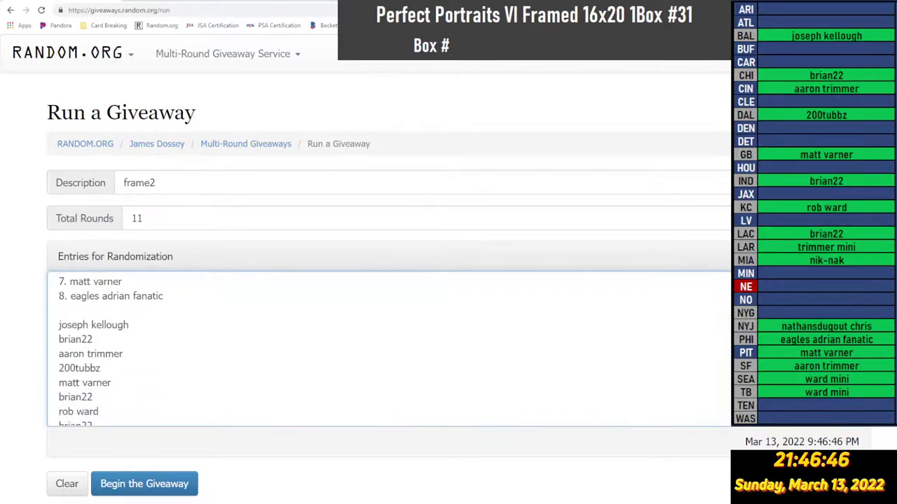
scroll(389, 348, down, 2)
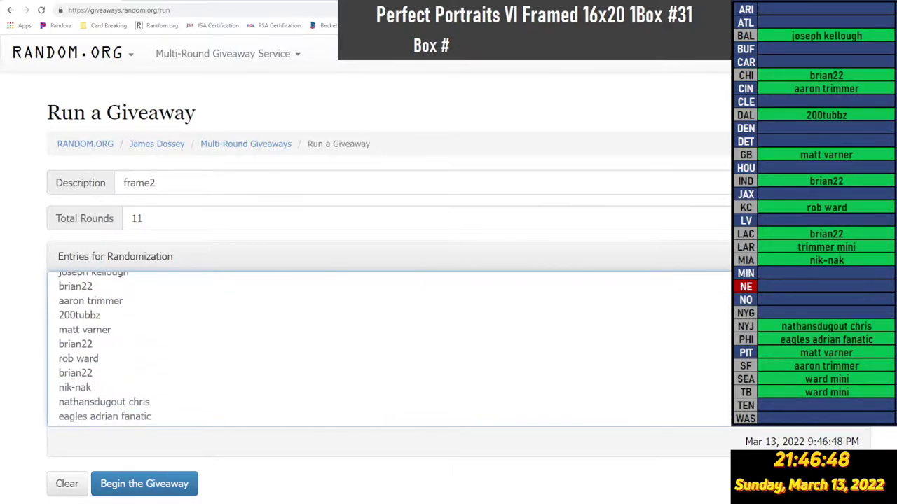
scroll(388, 349, down, 1)
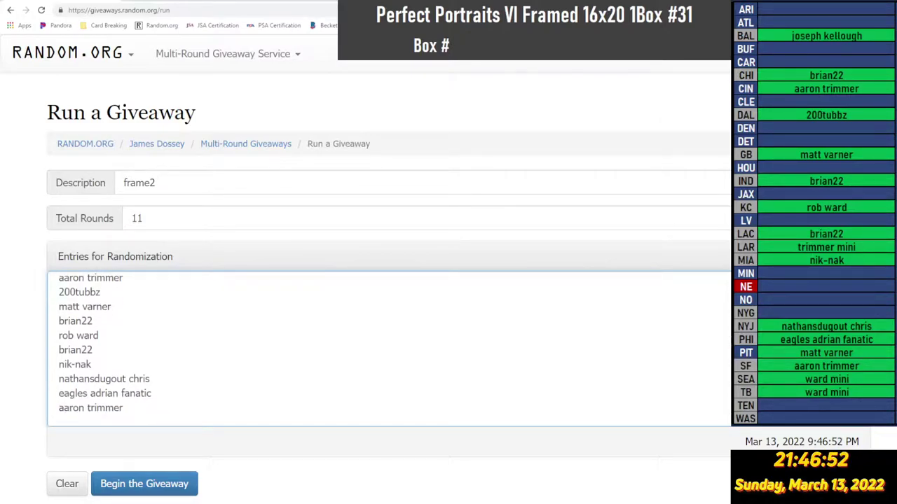
Start the frame2 giveaway and run every round through to the final round
click(137, 489)
click(584, 233)
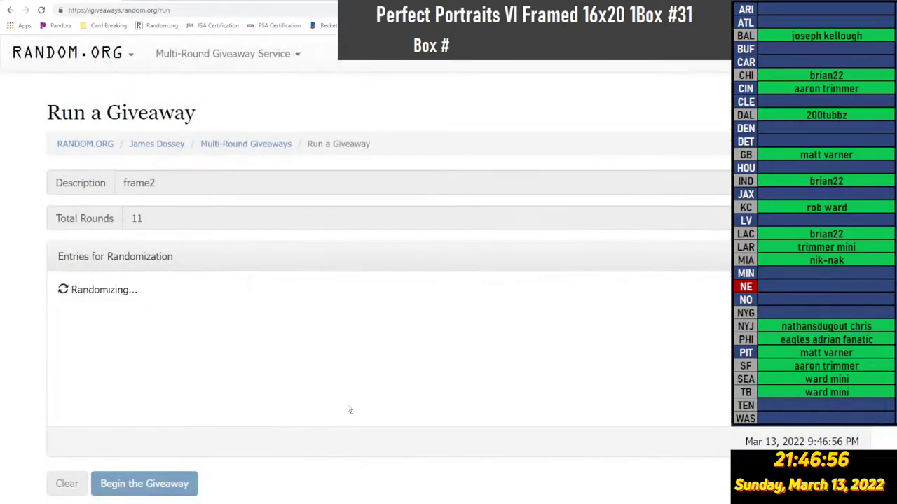
click(143, 490)
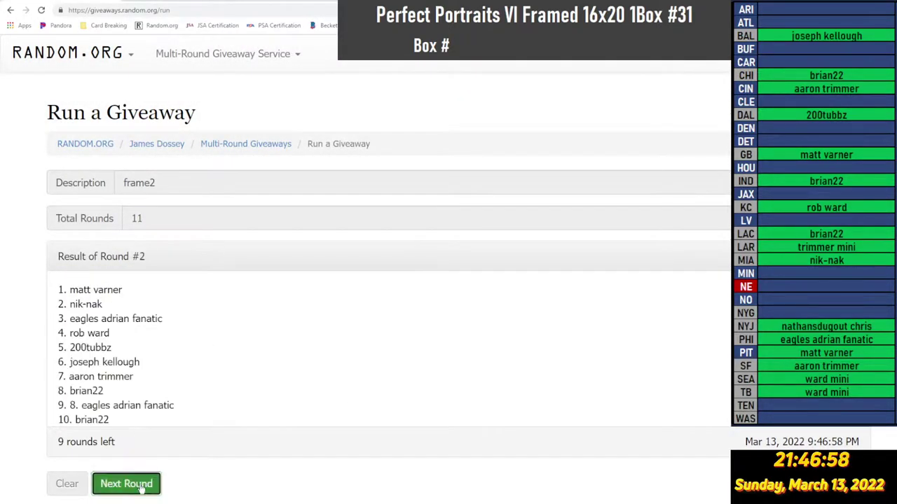
click(142, 480)
click(144, 483)
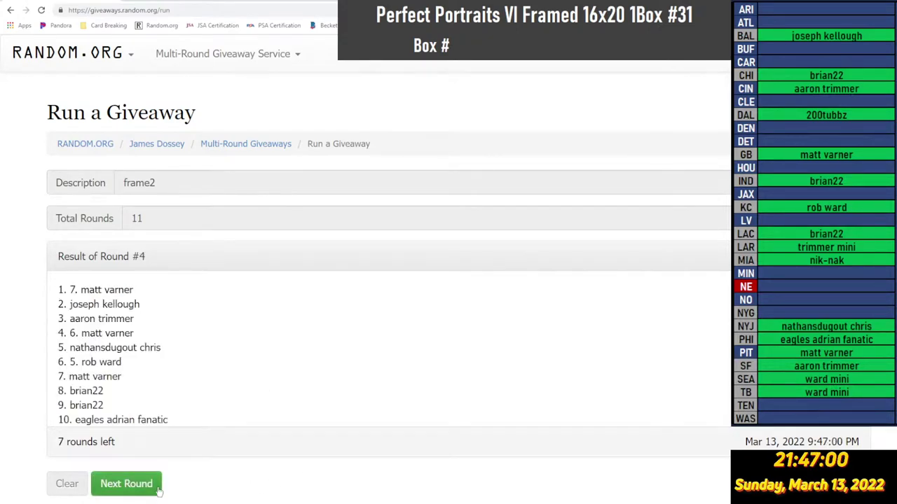
click(140, 483)
click(151, 487)
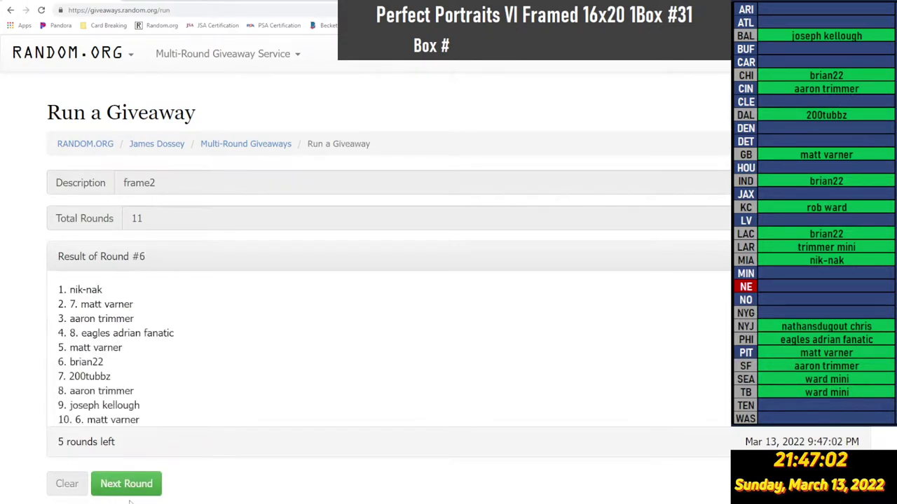
click(133, 488)
click(155, 481)
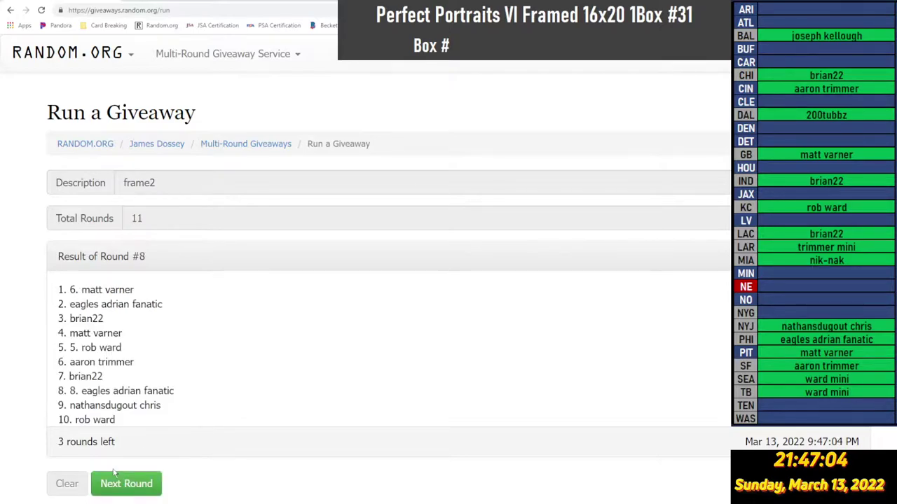
click(137, 479)
click(140, 484)
click(144, 483)
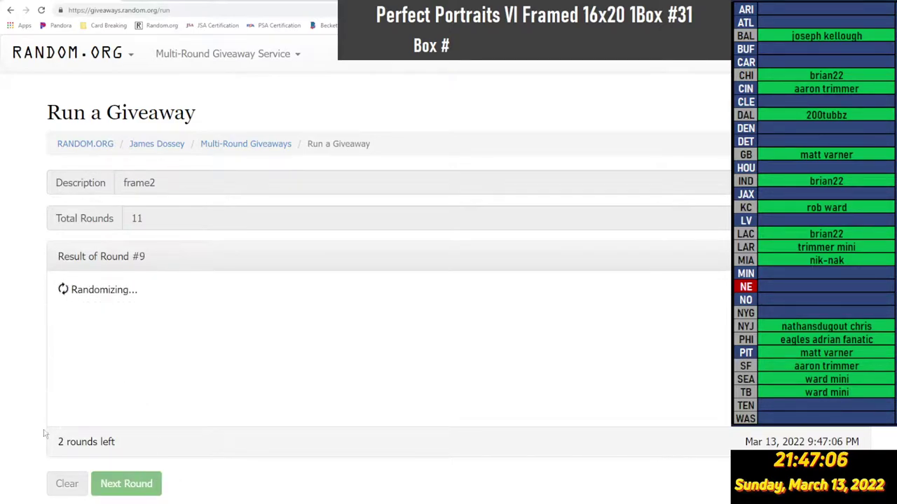
click(149, 483)
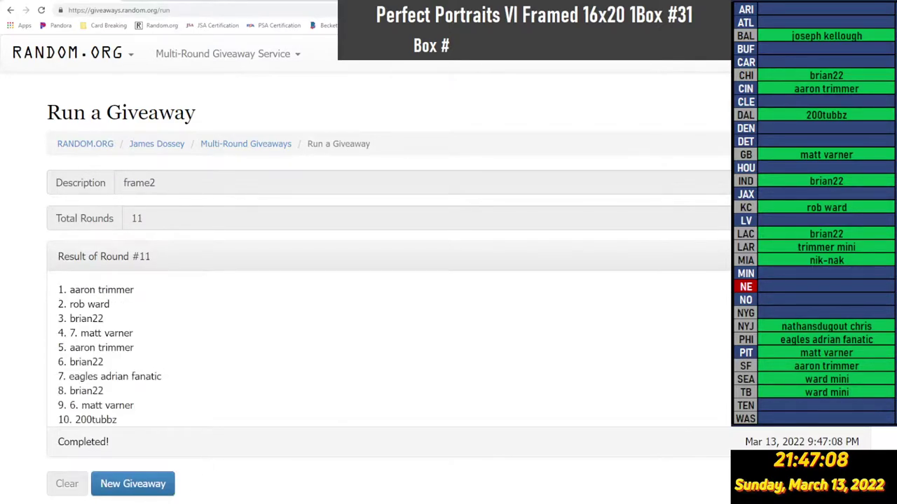
Fill the ARI, ATL, BUF and CAR owners by accepting AutoComplete suggestions
text(aar)
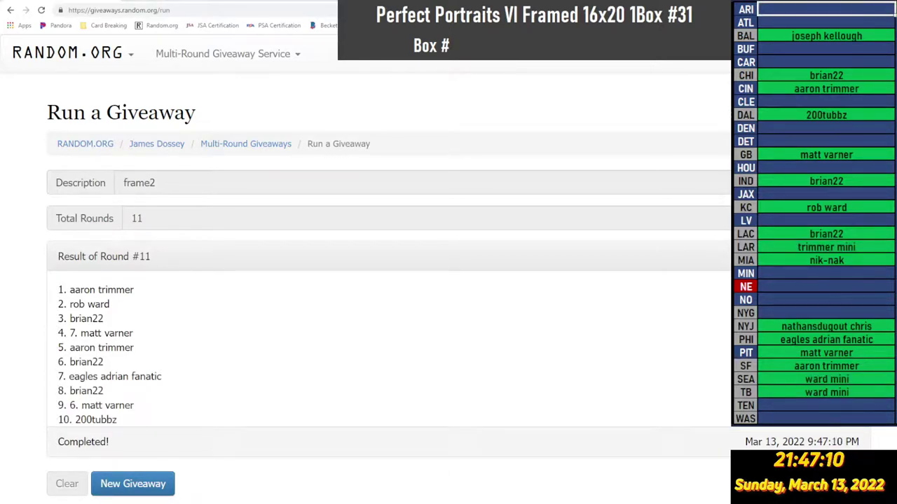
key(Return)
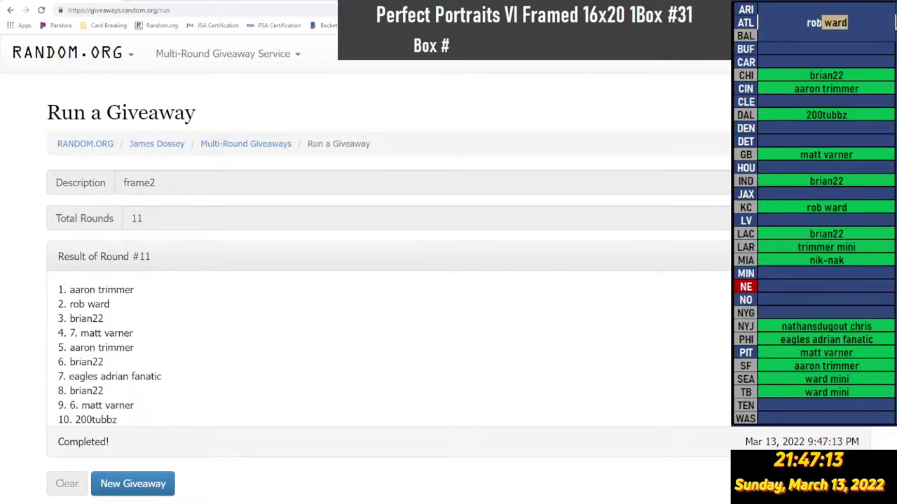
key(Return)
key(Return)
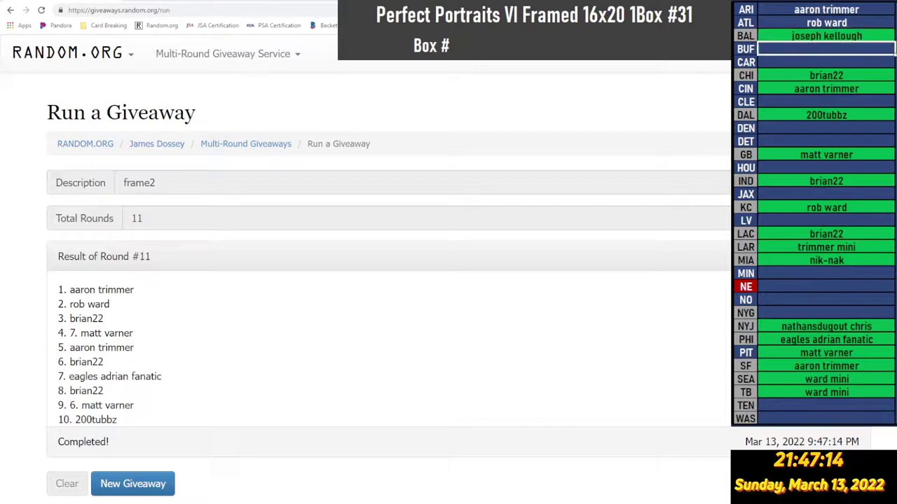
text(brian)
key(Return)
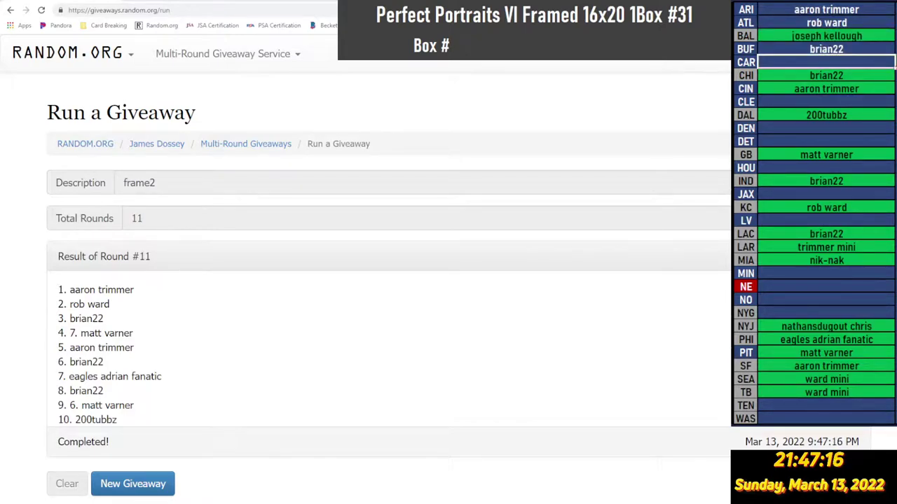
text(m)
key(Return)
key(Return)
key(Return)
text(a)
key(Return)
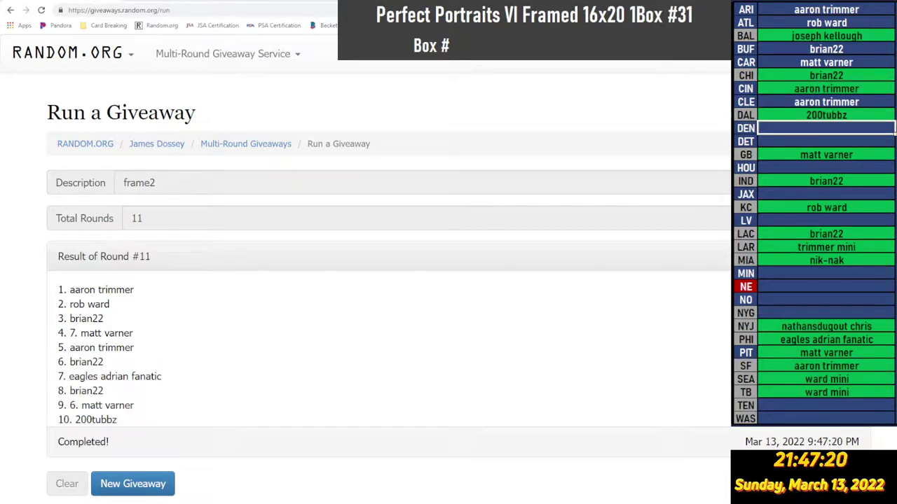
Enter the giveaway winners for DEN, DET, HOU, JAX and LV
text(brian22)
key(Return)
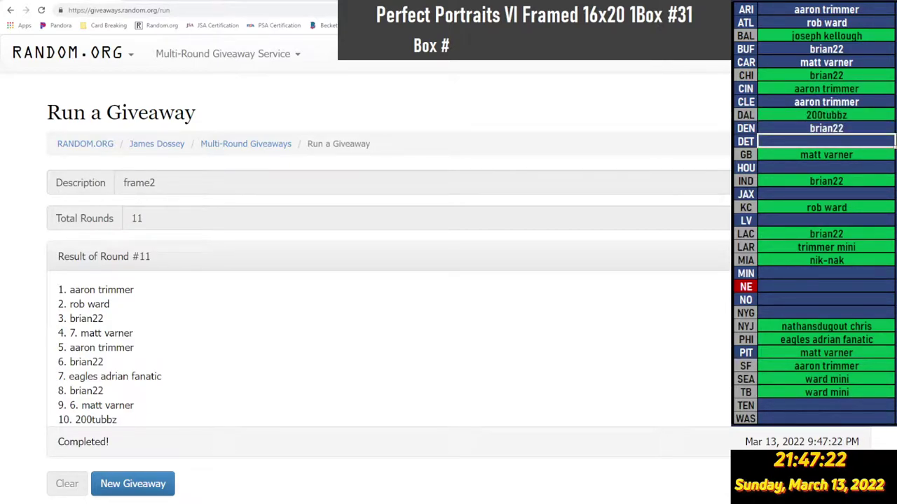
text(eagles adrian fanatic)
key(Return)
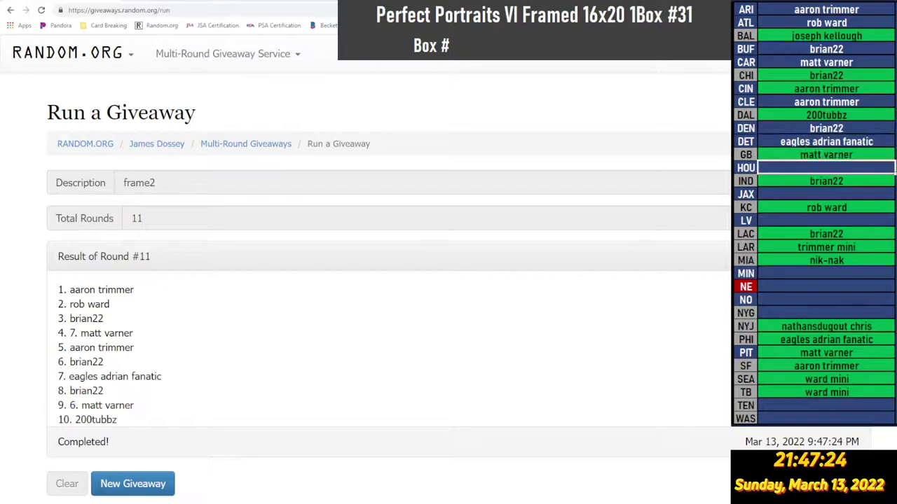
text(brian22)
key(Return)
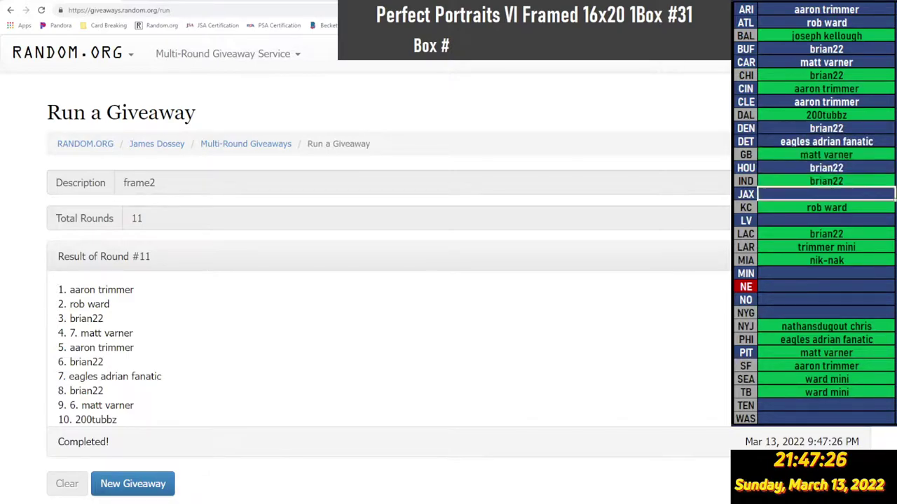
text(matt)
key(Return)
text(rner)
key(Return)
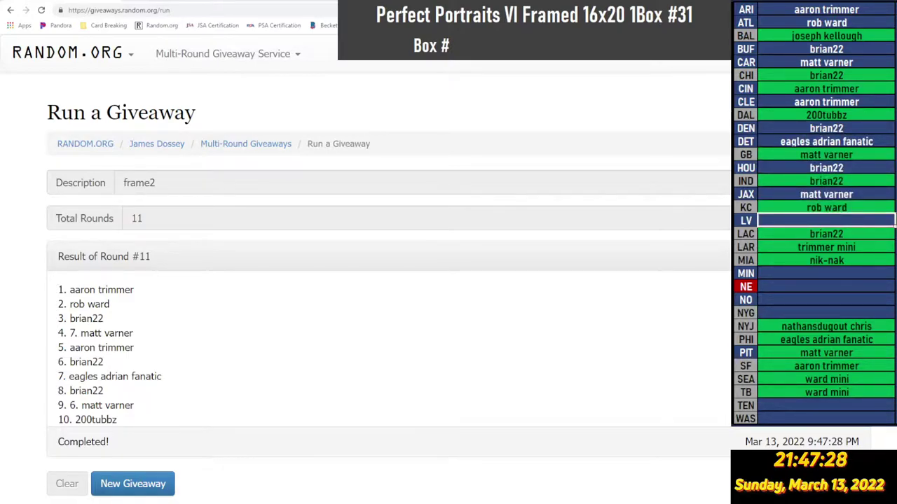
text(200)
key(BackSpace)
key(BackSpace)
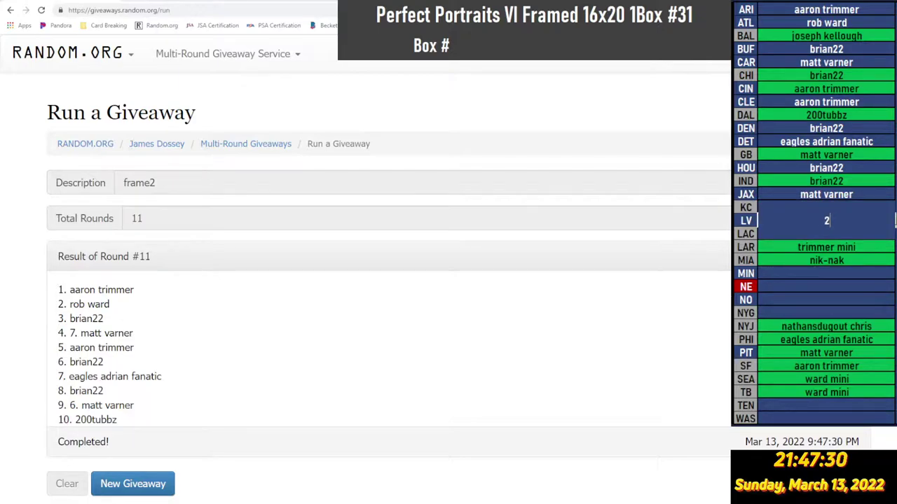
text(00tubbz)
key(Return)
text(b)
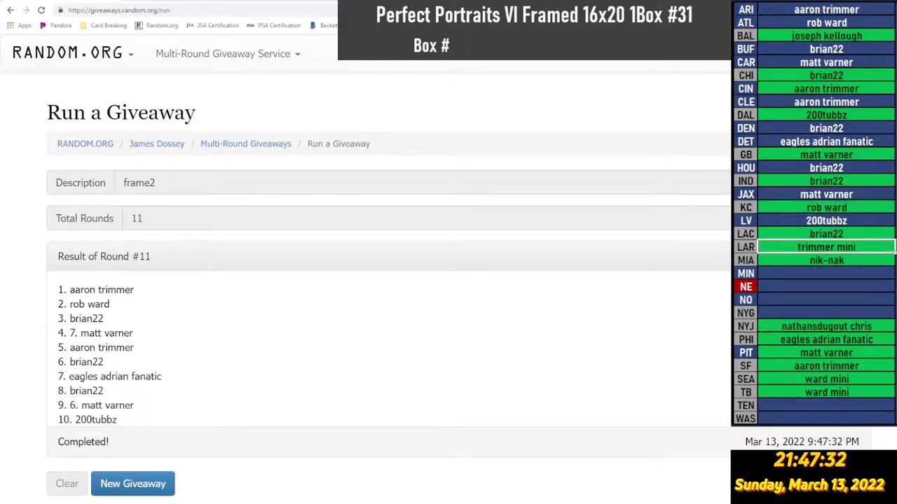
key(Return)
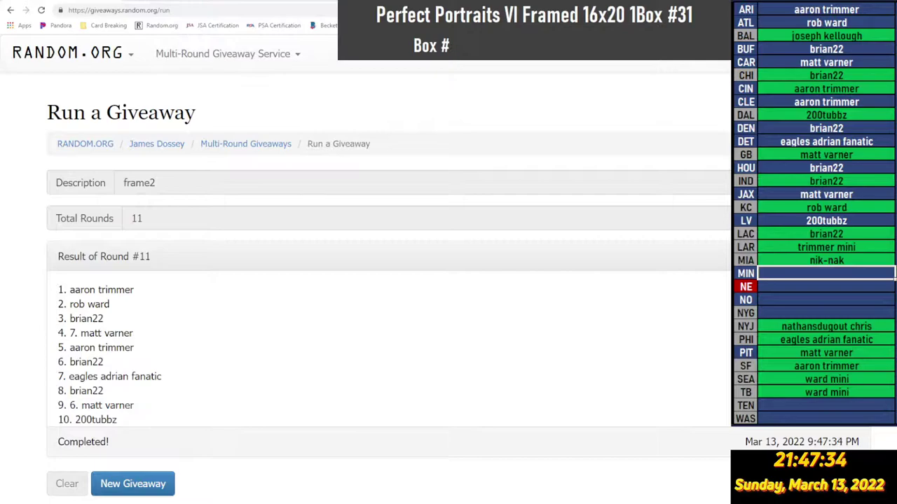
Fill the MIN, NE, NO, NYG, TEN and WAS owners from AutoComplete suggestions
scroll(112, 350, down, 2)
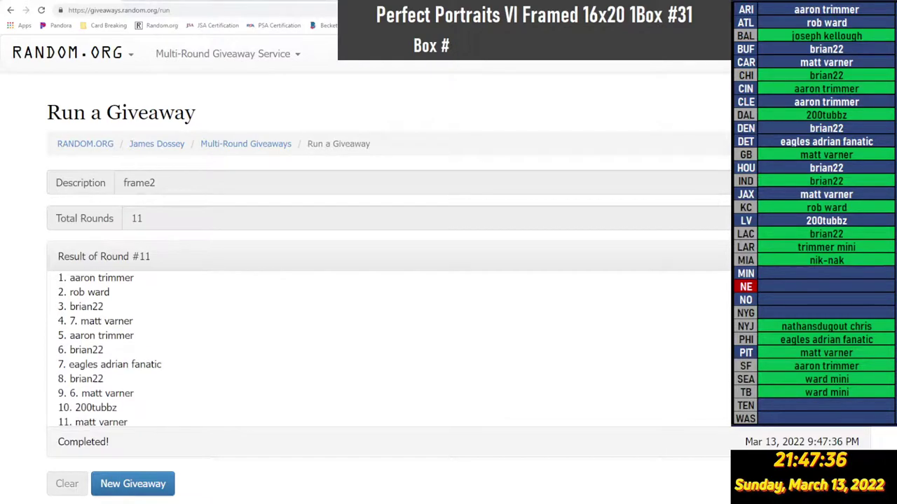
scroll(112, 343, down, 1)
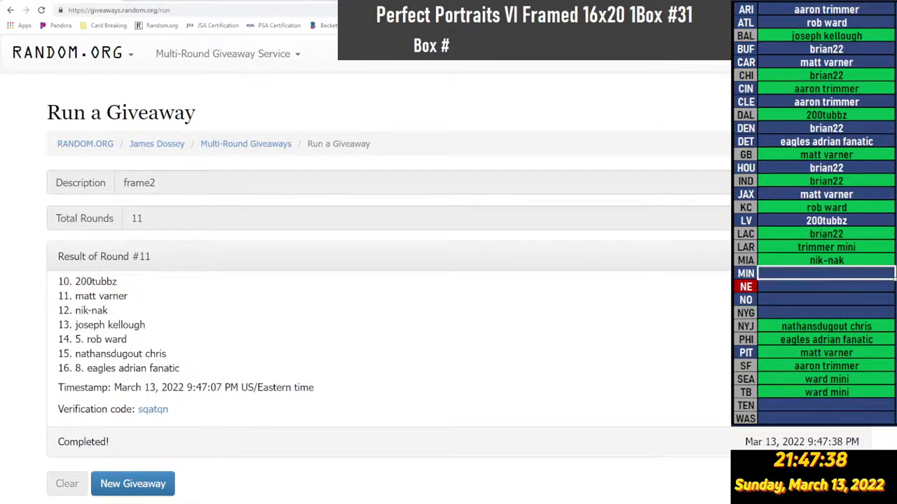
click(894, 273)
text(matt)
key(Return)
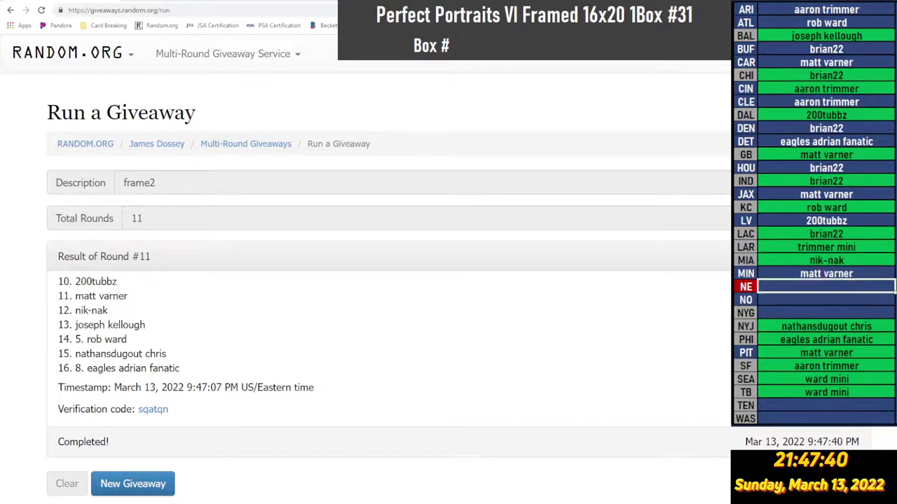
text(nik)
key(Return)
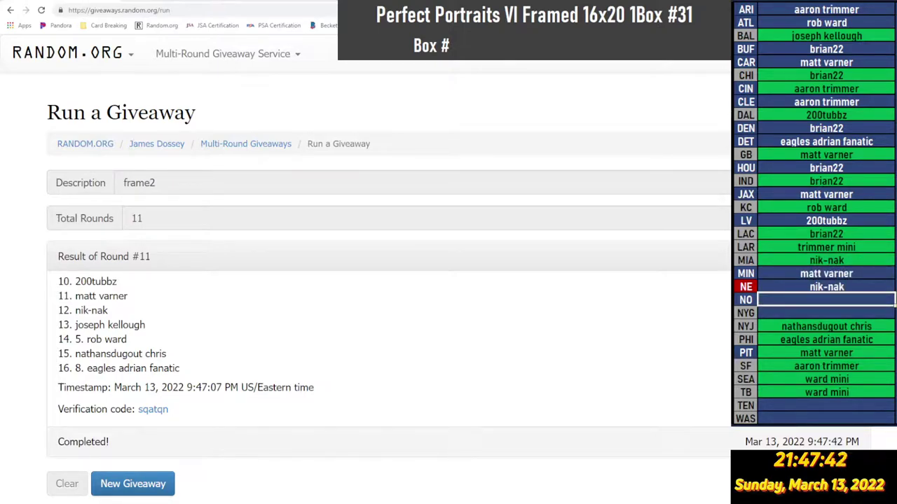
text(jos)
key(Return)
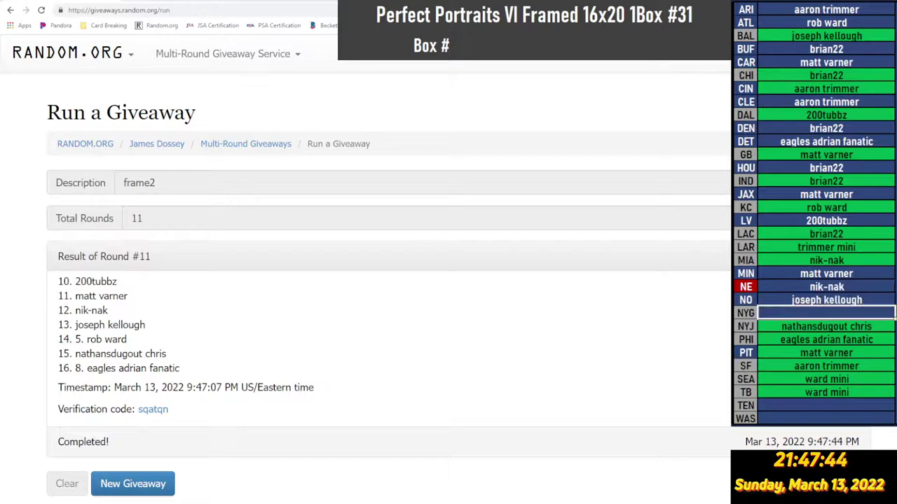
text(rob)
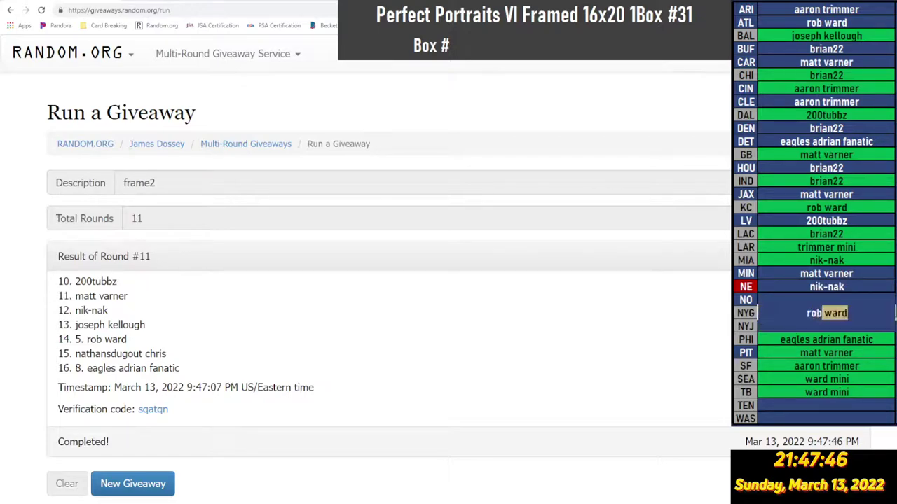
key(Return)
key(Return)
key(Return)
key(Return)
key(Return)
key(Return)
key(Return)
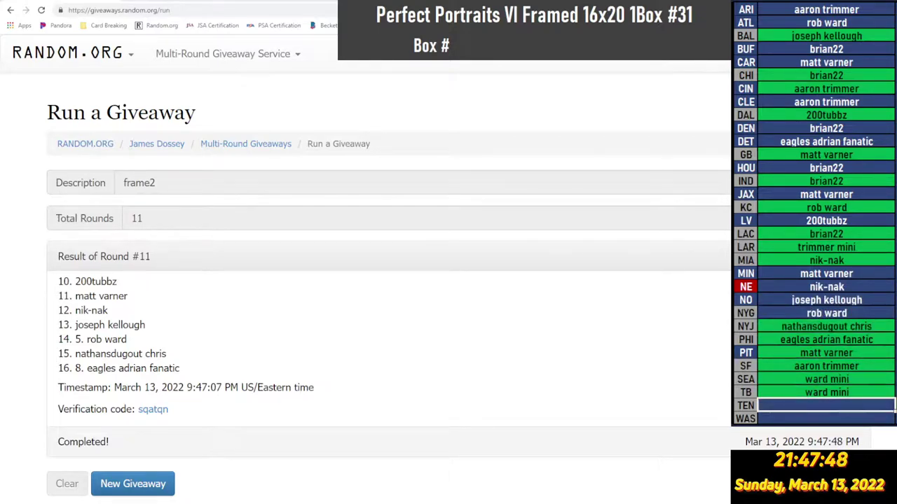
text(natha)
key(Return)
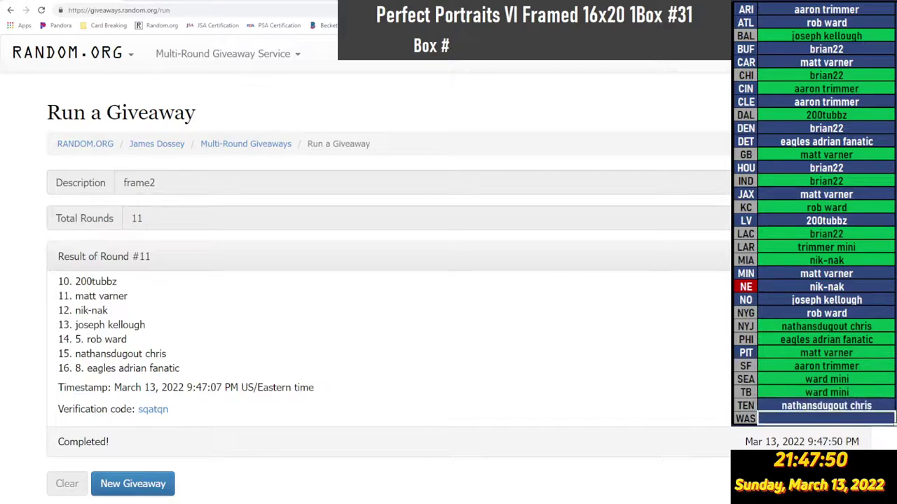
text(eagles adrian fanatic)
key(Return)
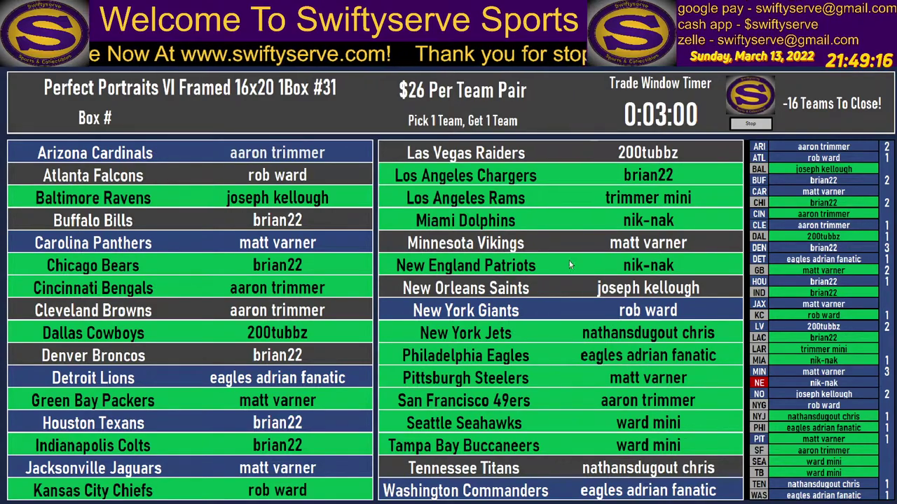
Replace the teams-to-close note with '3/13 CLOSED!!!'
click(617, 240)
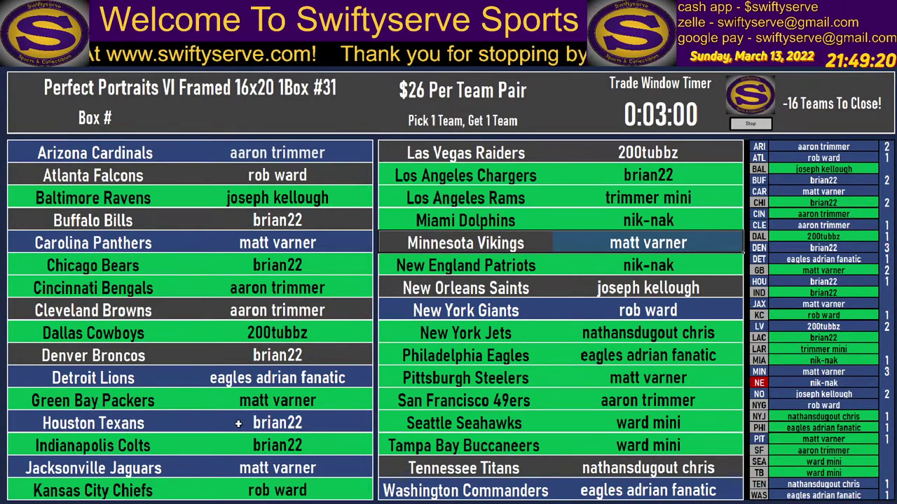
click(168, 465)
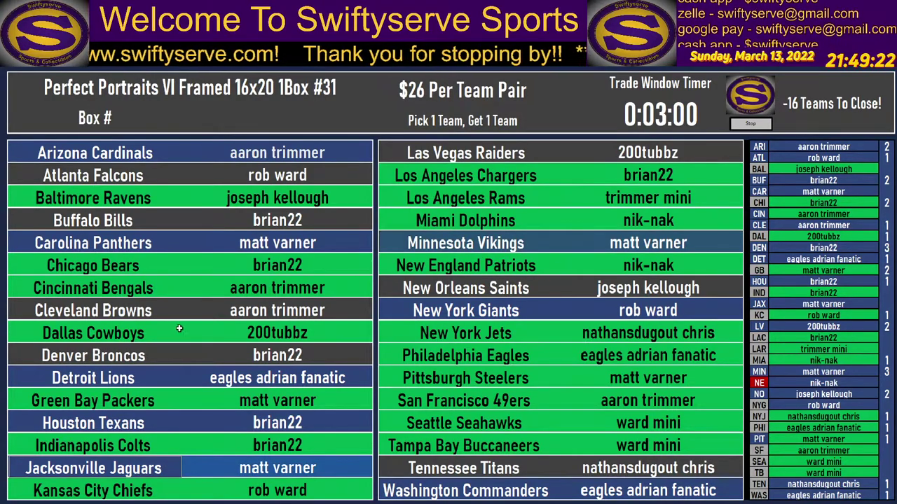
click(159, 244)
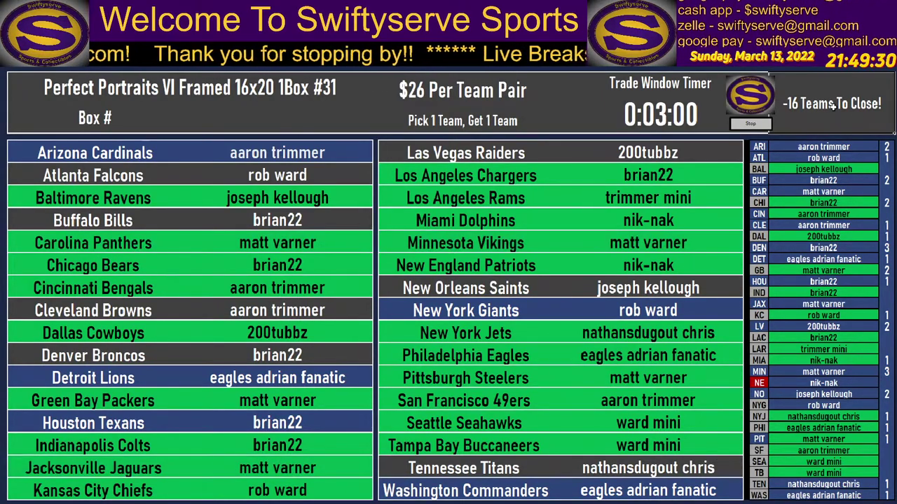
key(ctrl+a)
text(3/13 CLOSED)
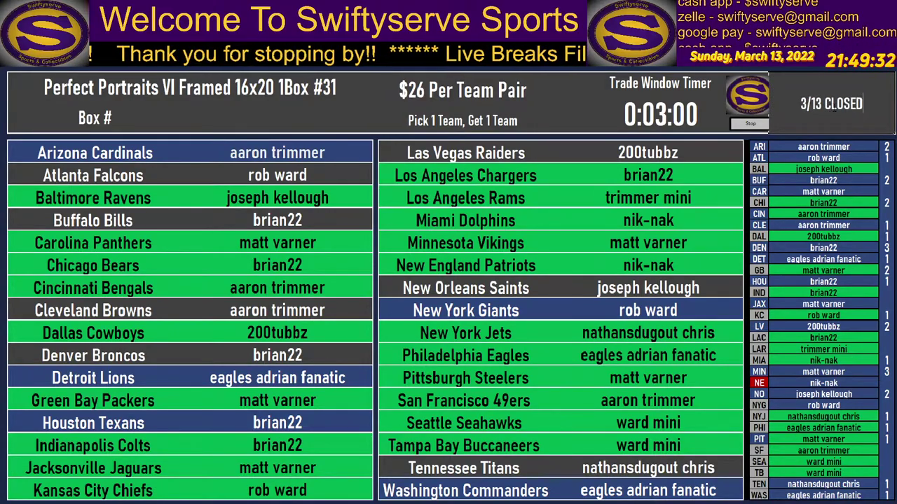
text(!!!)
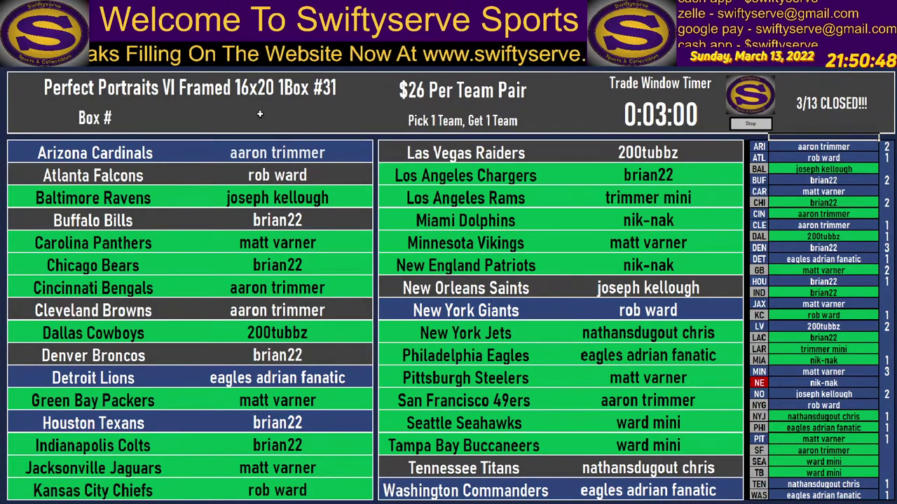
Select both team columns and look at the fill colour choices, closing them unchanged
drag(149, 153, 89, 491)
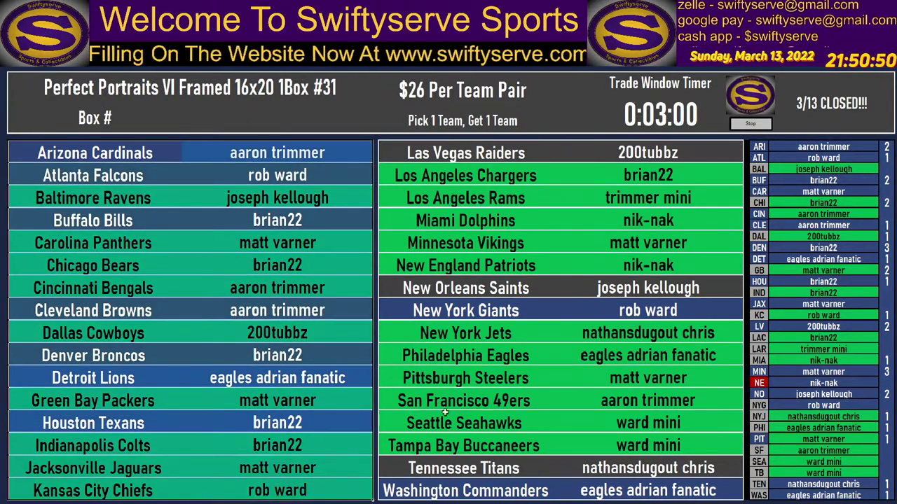
drag(506, 159, 630, 490)
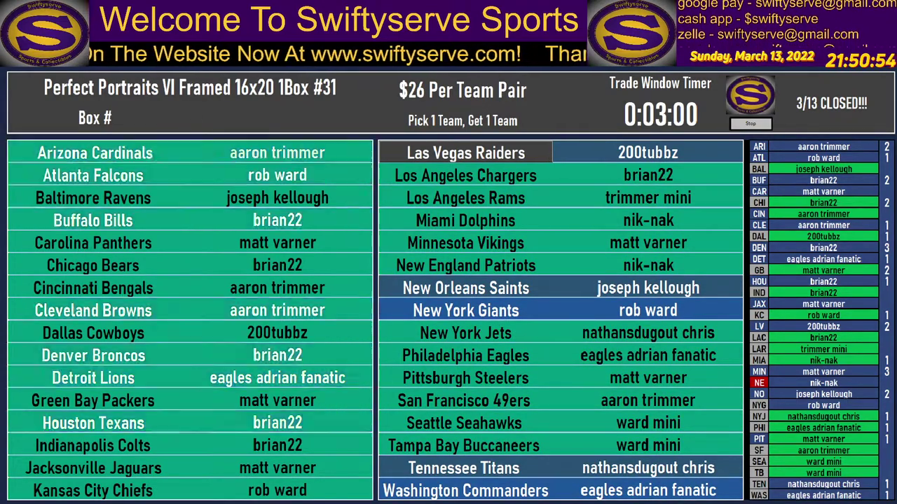
key(Escape)
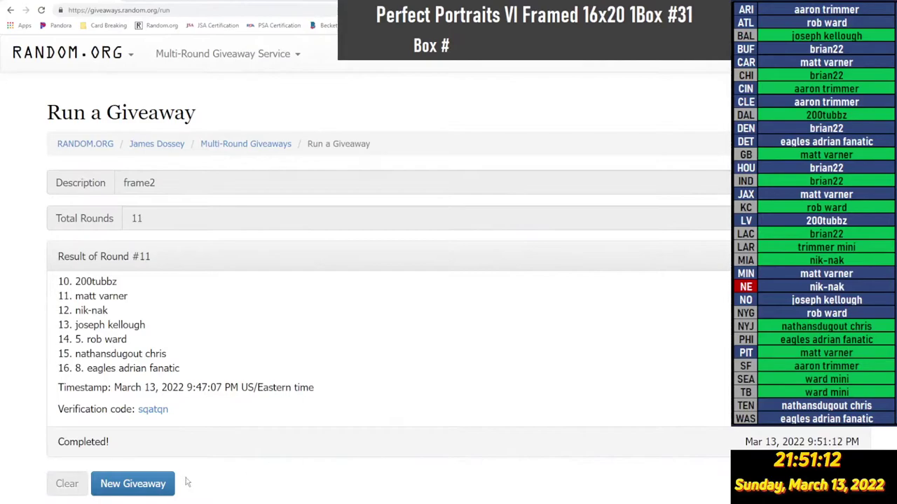
Set up a new giveaway 'frame2' with the pasted numbered entries and 8 dice-rolled rounds
click(133, 483)
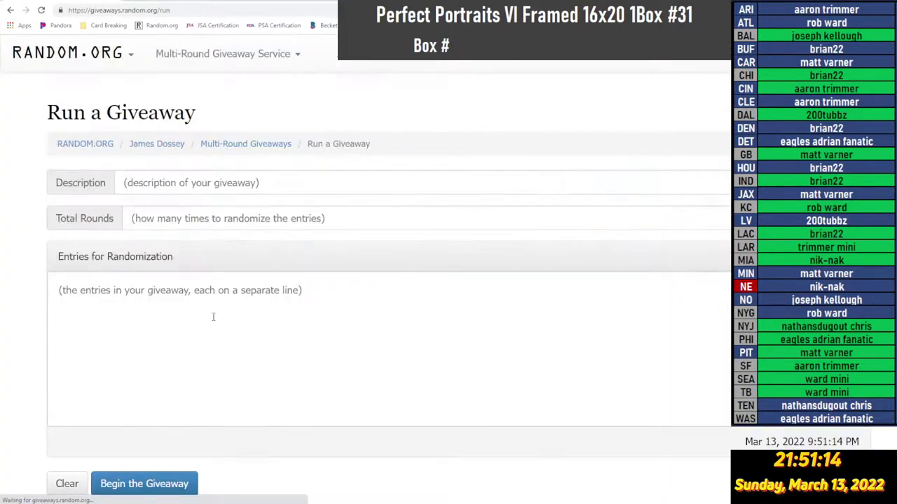
click(225, 301)
key(ctrl+v)
click(265, 182)
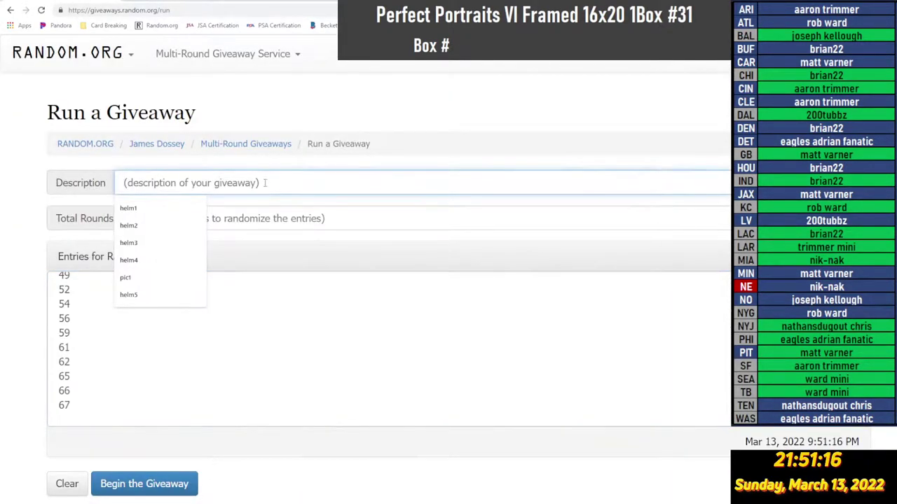
text(frame2)
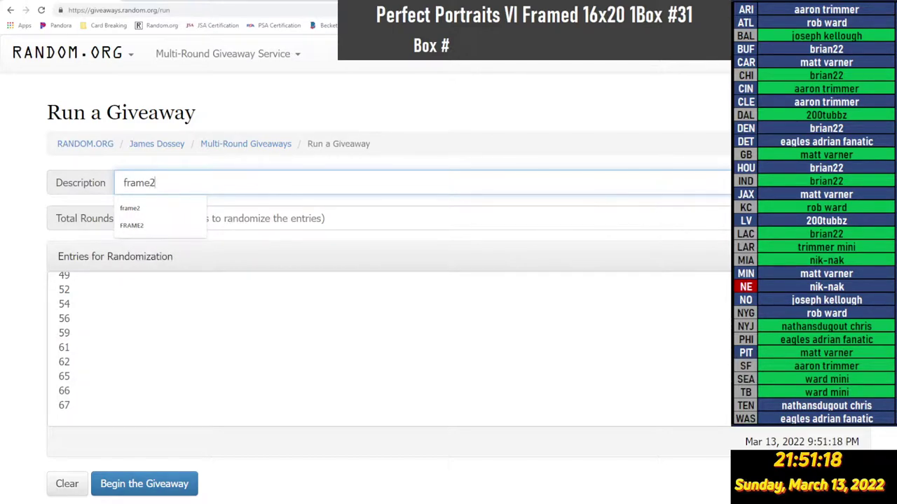
key(Return)
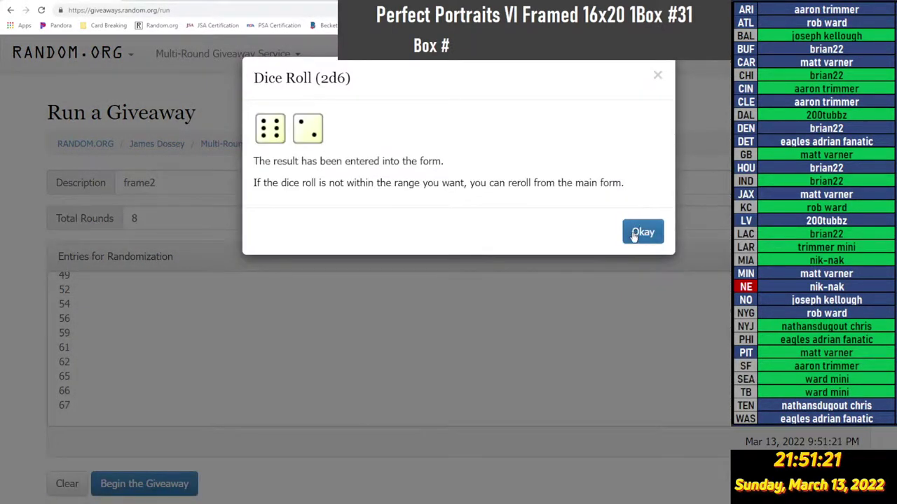
click(642, 231)
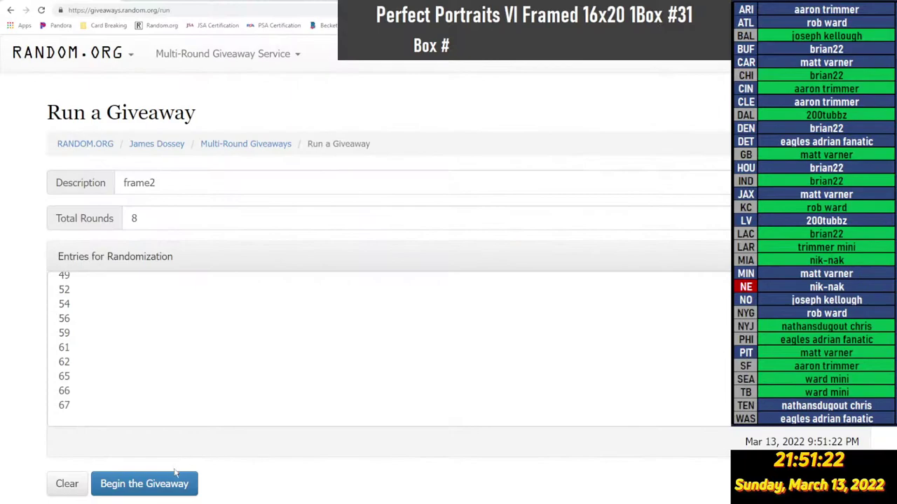
click(175, 473)
click(610, 232)
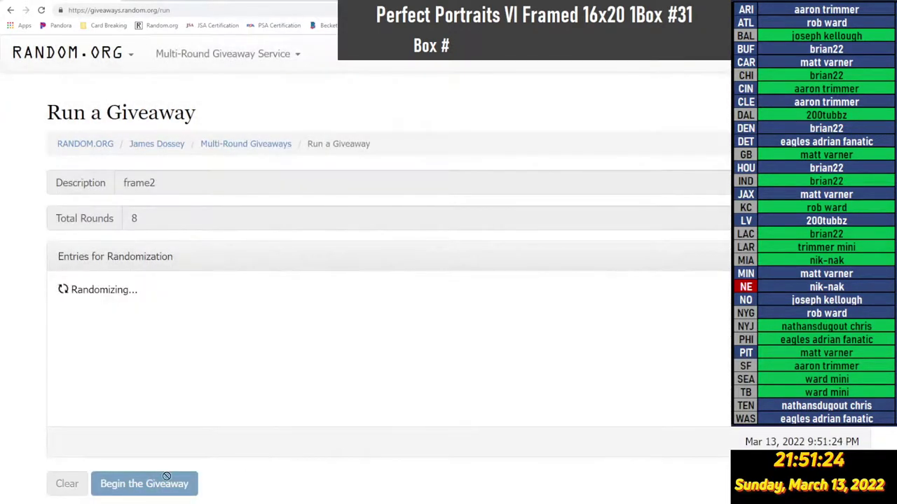
Advance through every round to the final order starting 47, 13, 40
click(126, 483)
click(136, 483)
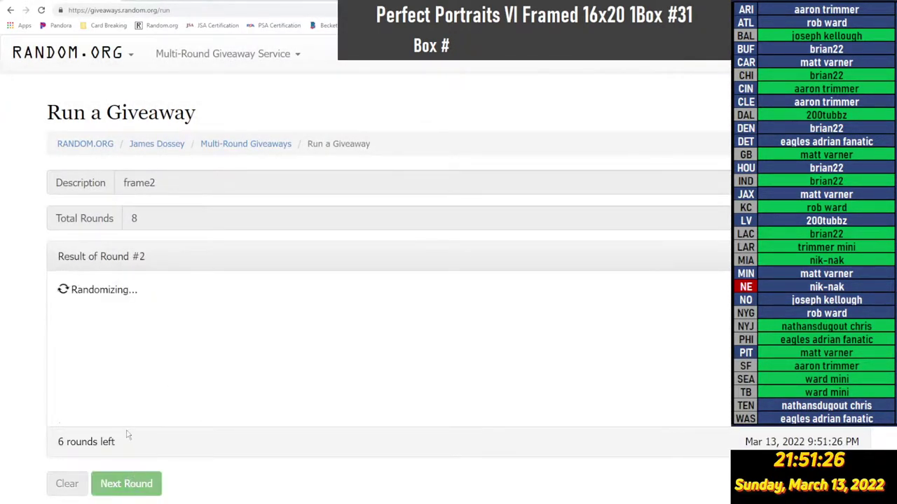
click(140, 483)
click(137, 484)
click(130, 483)
click(125, 481)
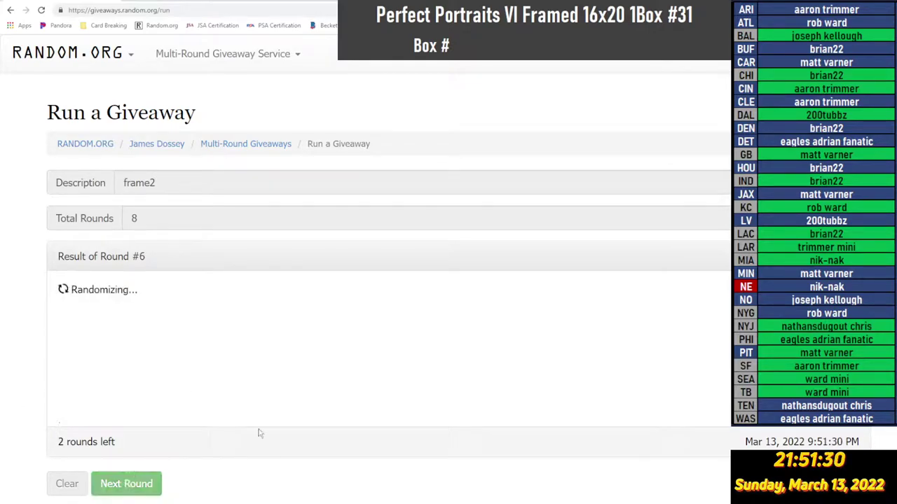
click(149, 484)
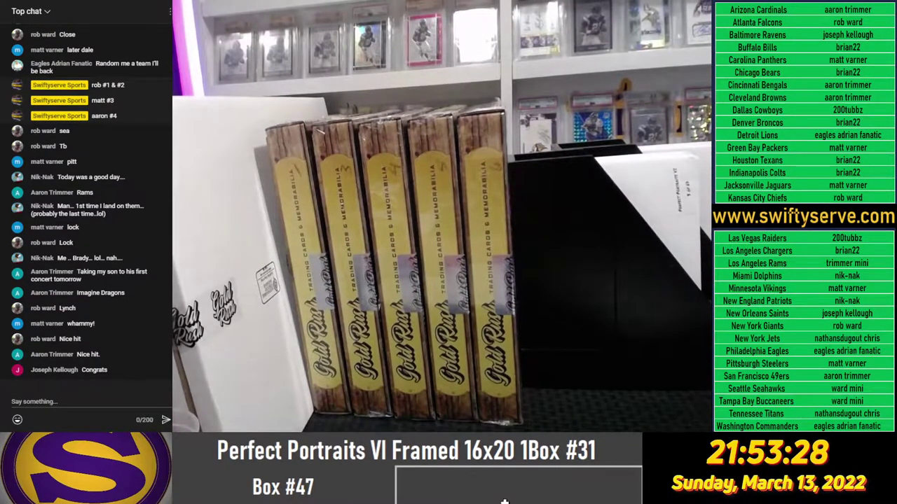
Record Box #47 as 'Brett Favre - GB' and shade the Green Bay Packers row yellow
text(Brett Fav)
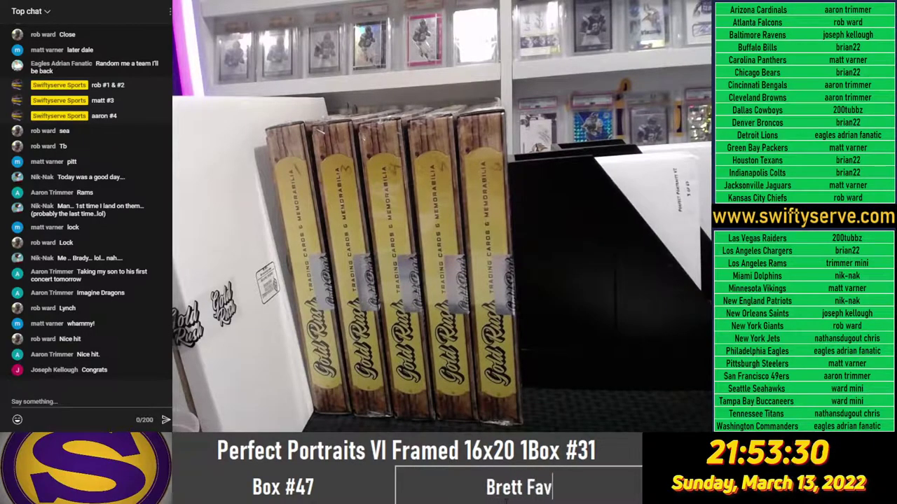
text(re - GB)
click(504, 500)
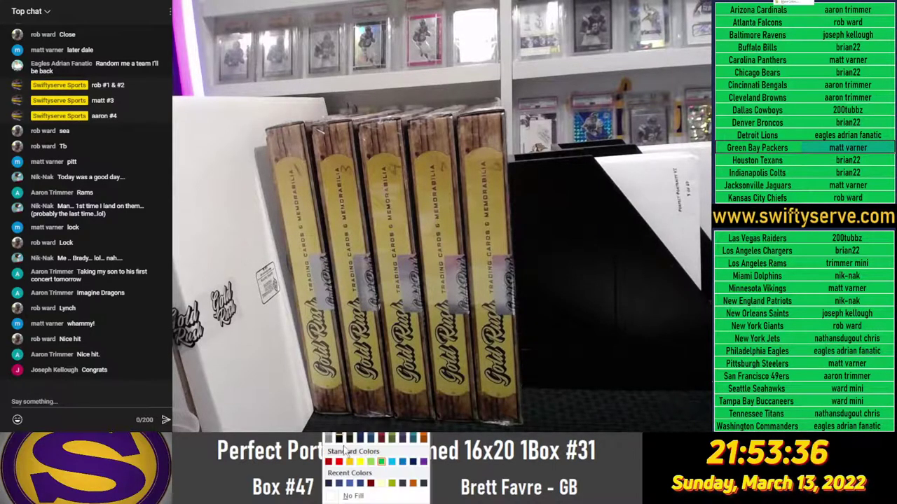
click(373, 474)
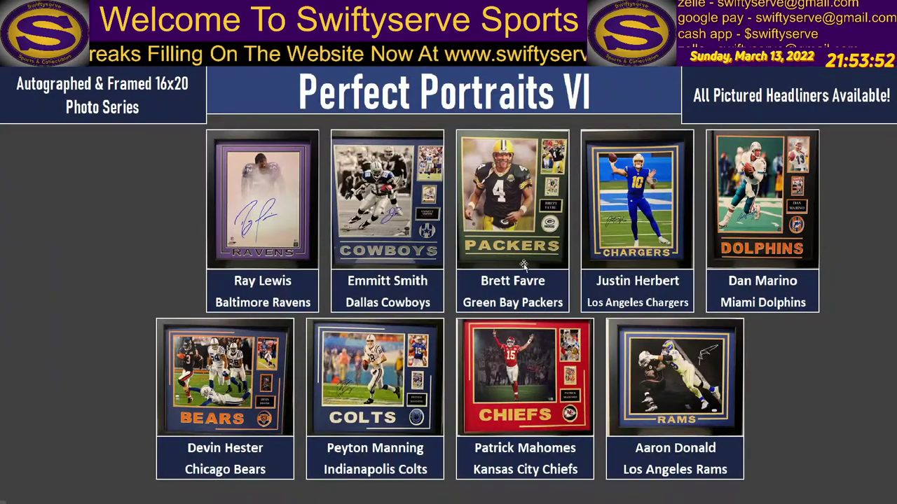
Delete the Brett Favre portrait, then select the panel over its empty slot for a fill colour
click(523, 171)
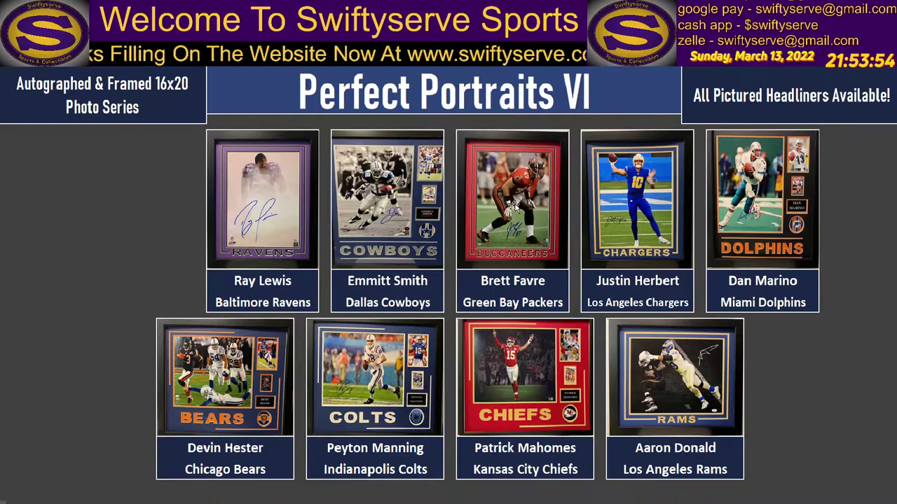
scroll(518, 189, down, 4)
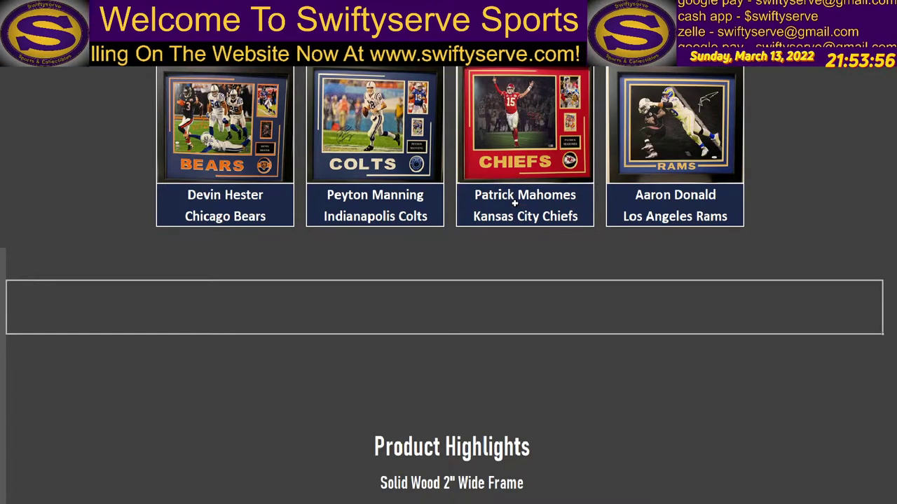
scroll(514, 204, up, 4)
click(514, 210)
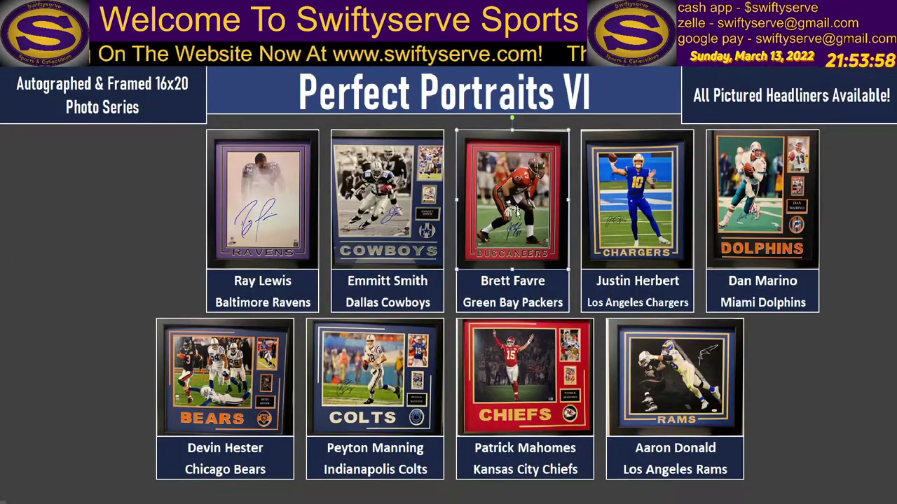
key(Delete)
click(503, 186)
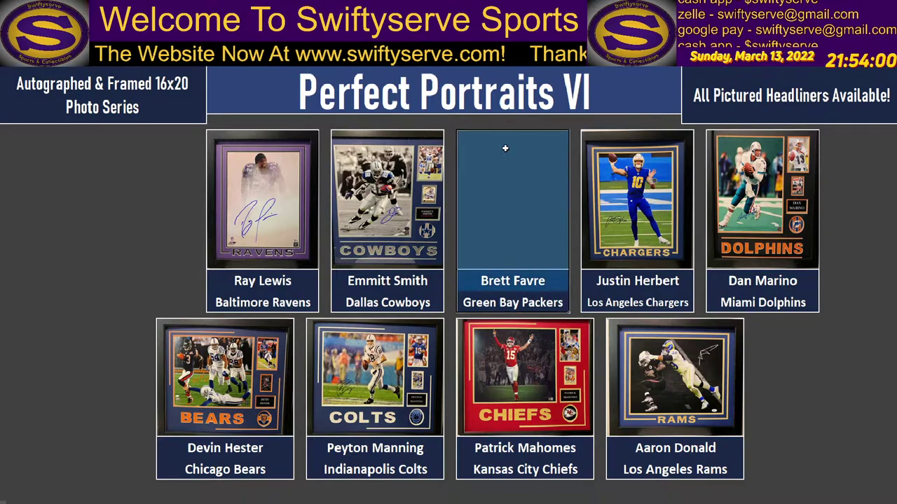
click(139, 64)
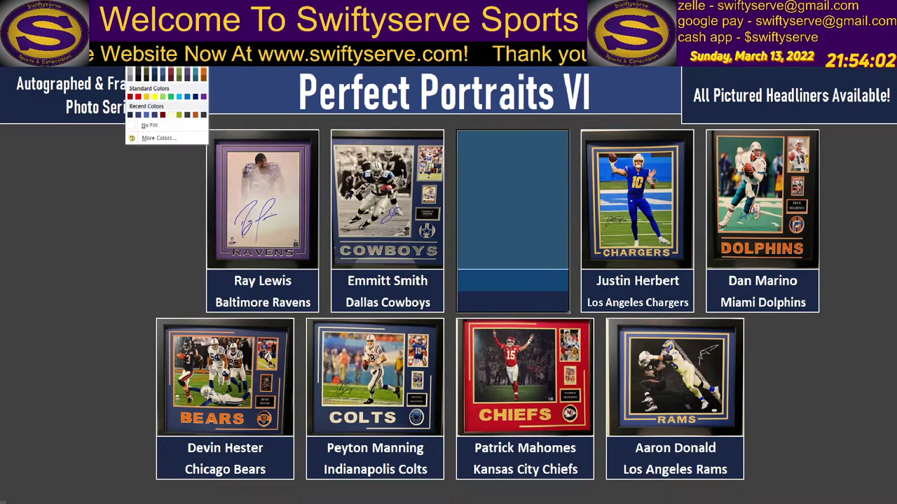
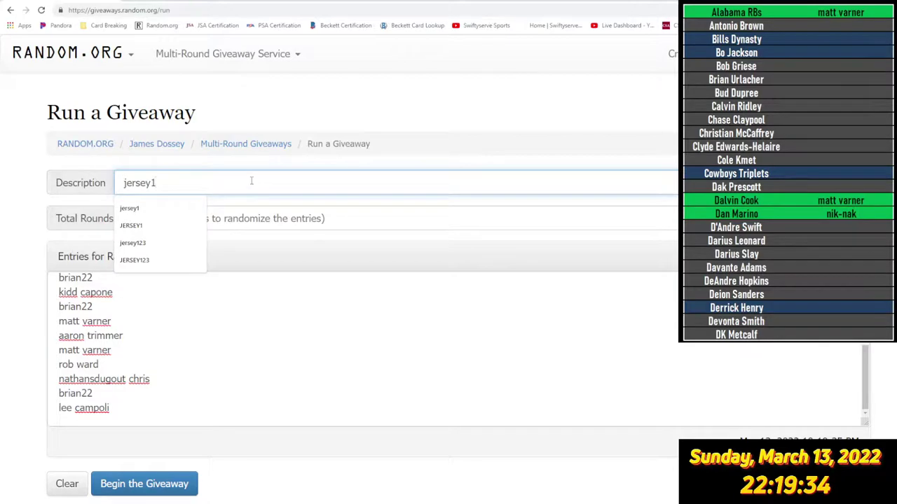
Set Total Rounds to 12 and start the jersey1 giveaway, confirming the prompt
click(366, 217)
text(12)
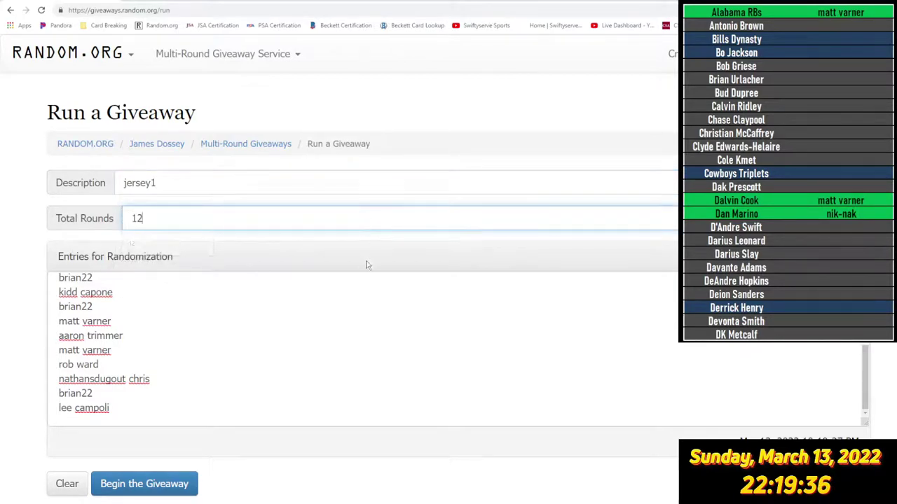
click(145, 483)
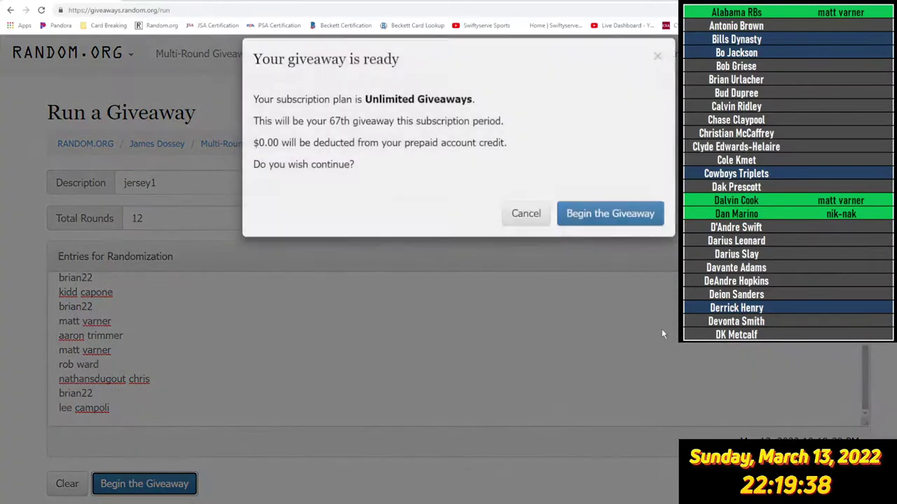
click(582, 230)
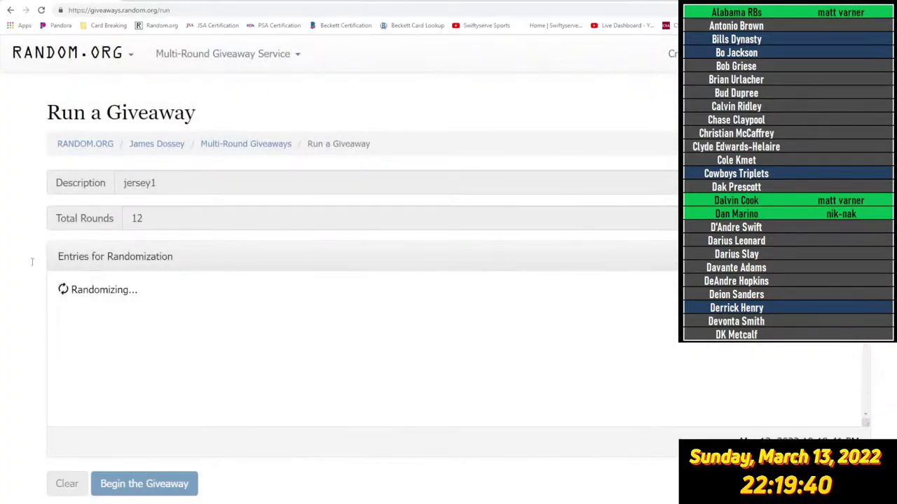
Draw giveaway rounds 2 through 6 until round #6 results show
click(140, 484)
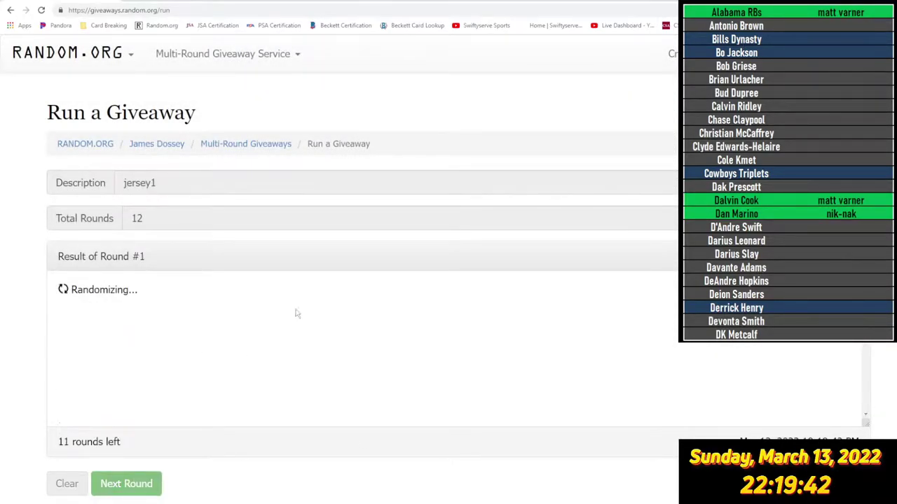
click(106, 481)
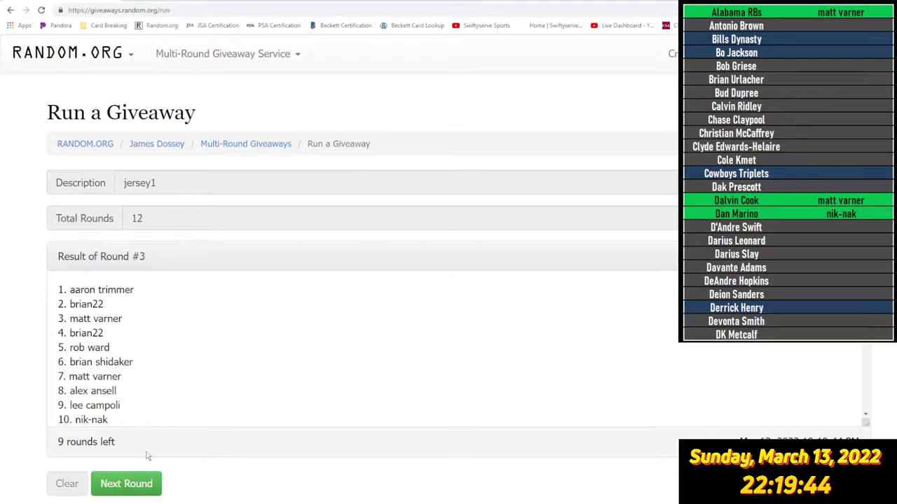
click(120, 483)
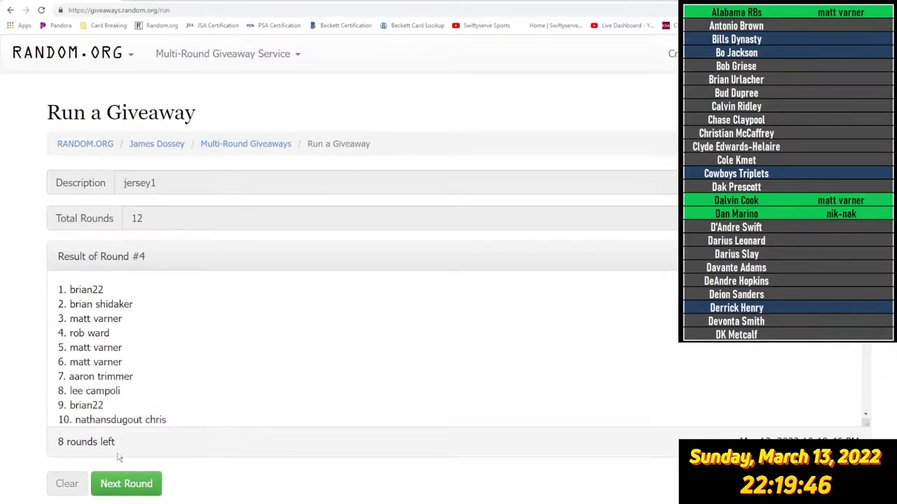
click(122, 483)
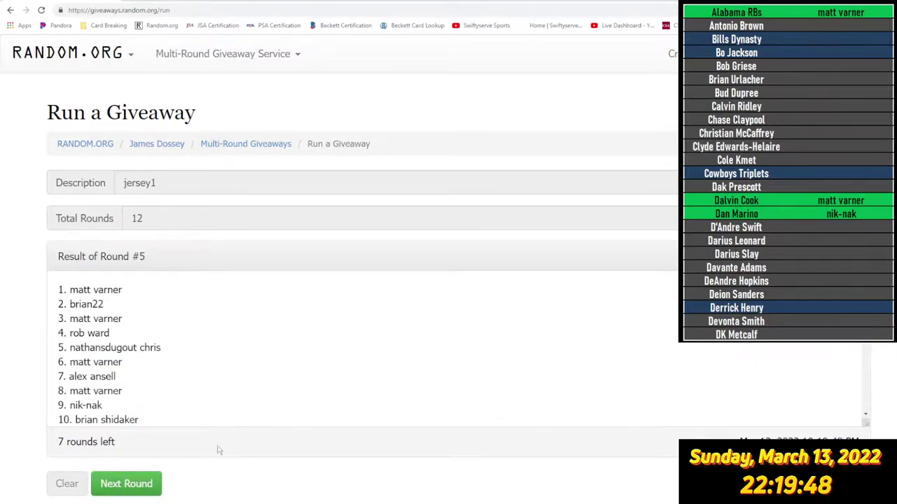
click(147, 484)
click(840, 25)
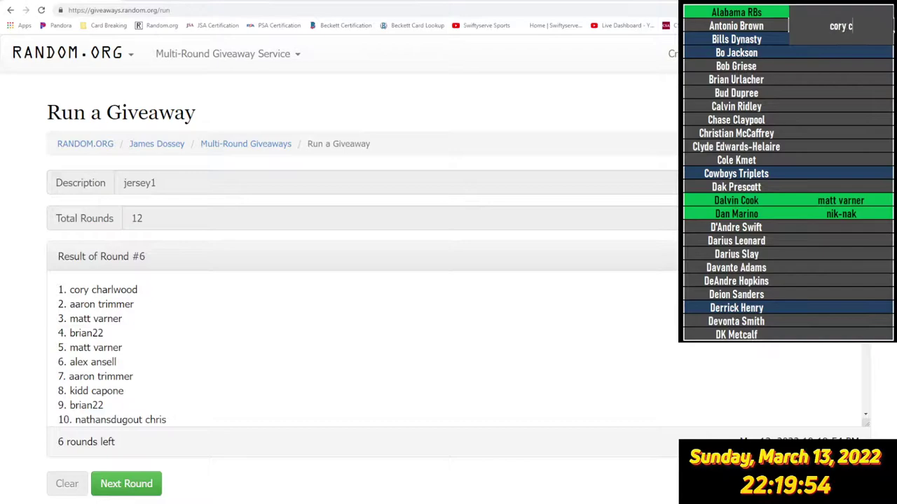
key(Return)
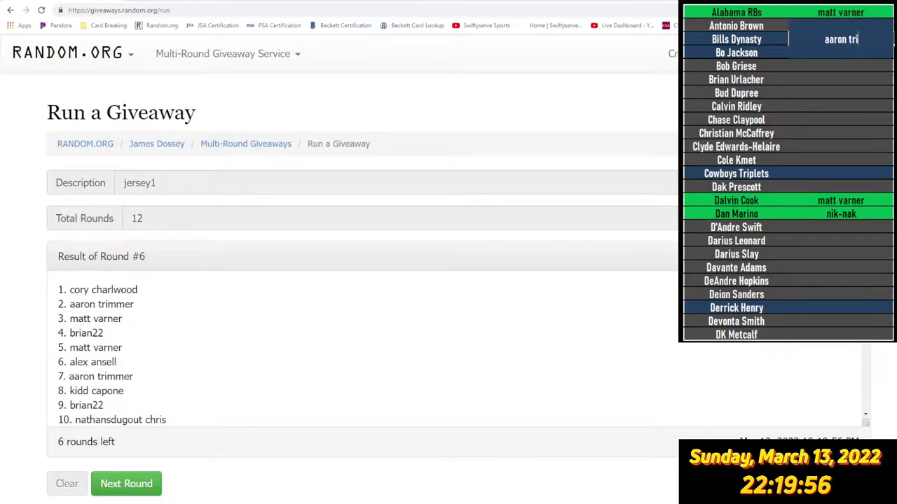
key(Return)
key(Return)
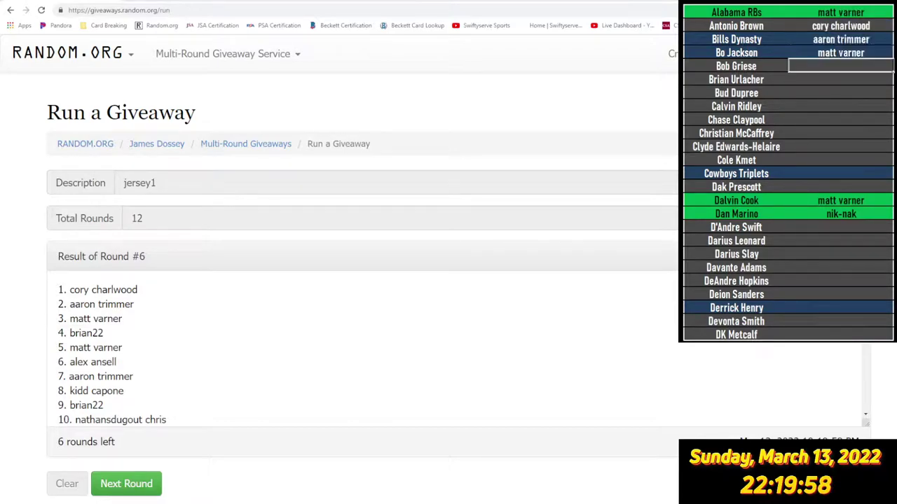
text(brian)
key(Return)
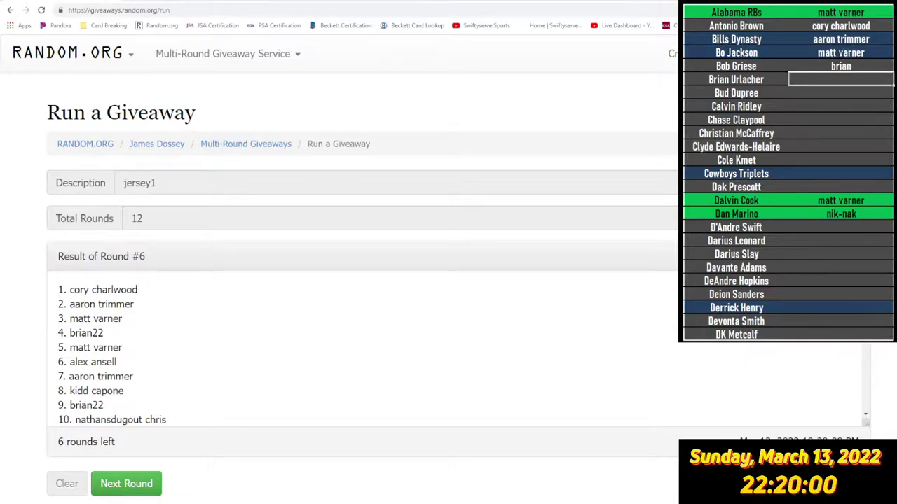
key(Up)
text(brian22)
key(Return)
key(Return)
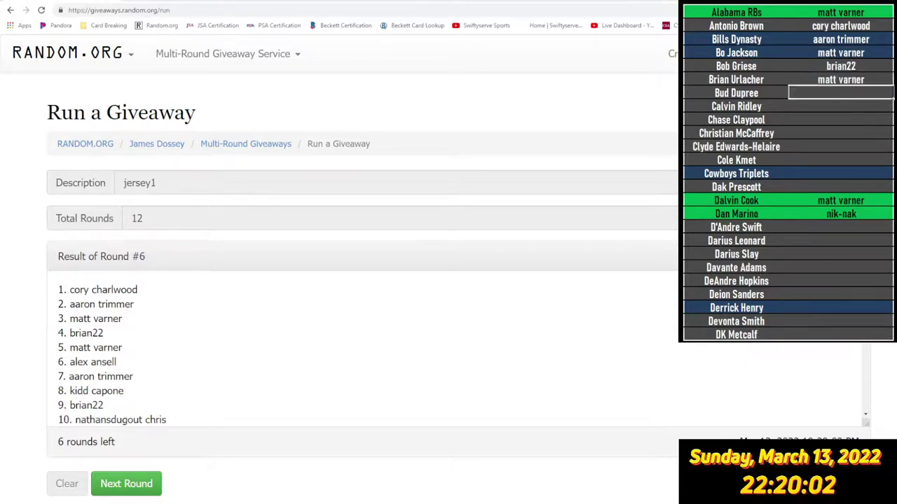
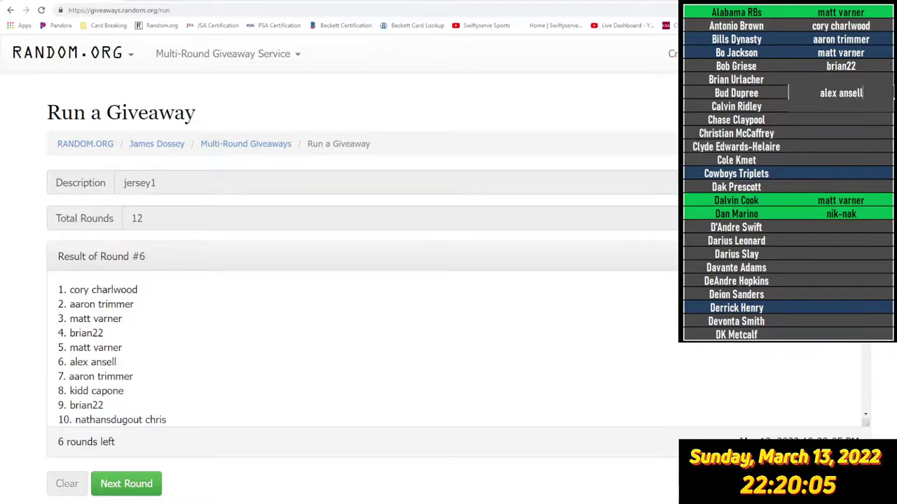
key(Return)
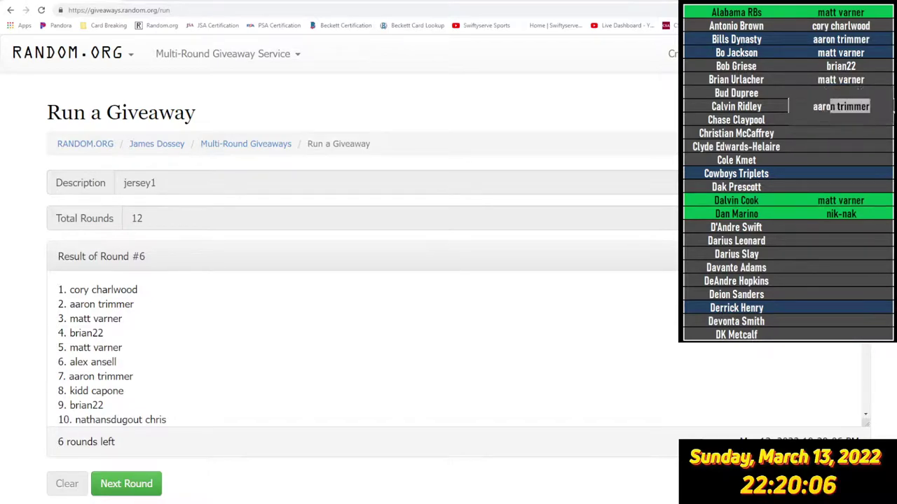
key(Return)
text(kidd capone)
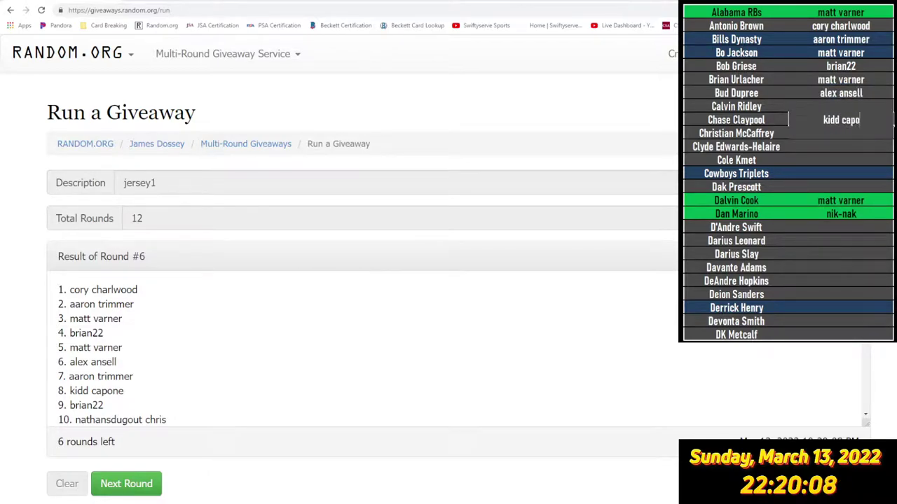
key(Return)
text(bri)
key(Return)
text(nath)
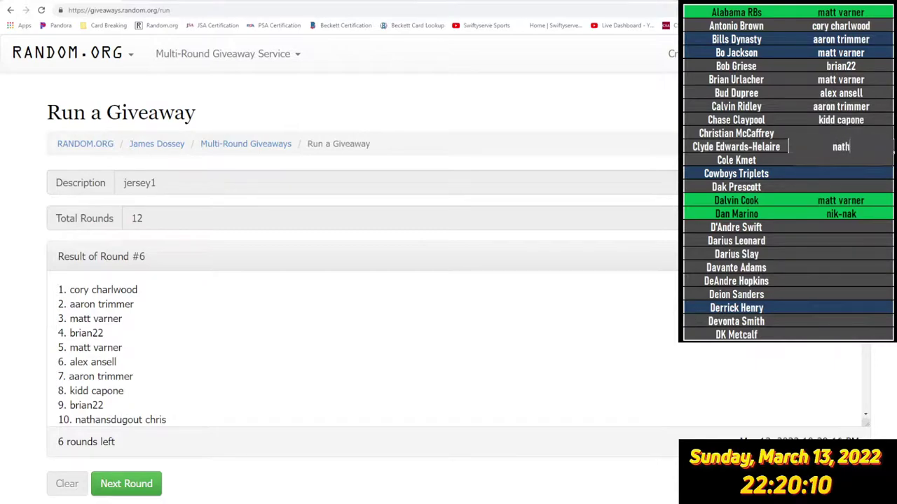
text(ansdugout chris)
key(Return)
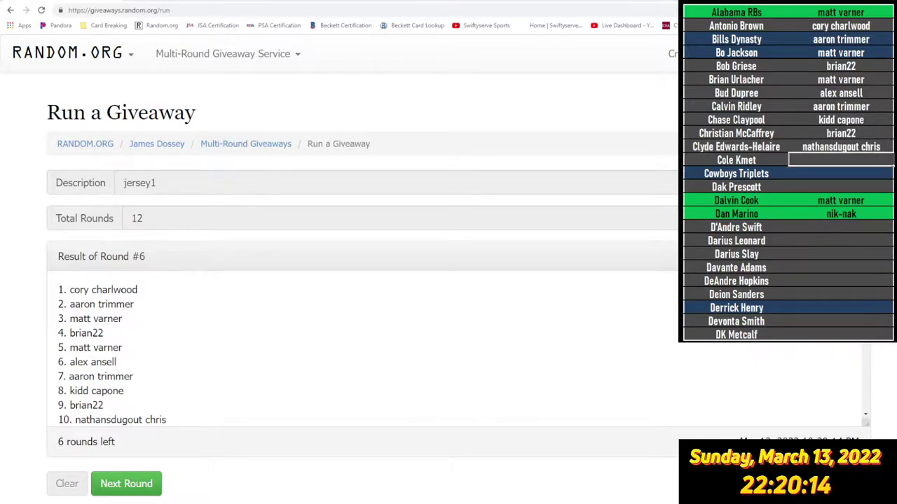
drag(867, 280, 884, 357)
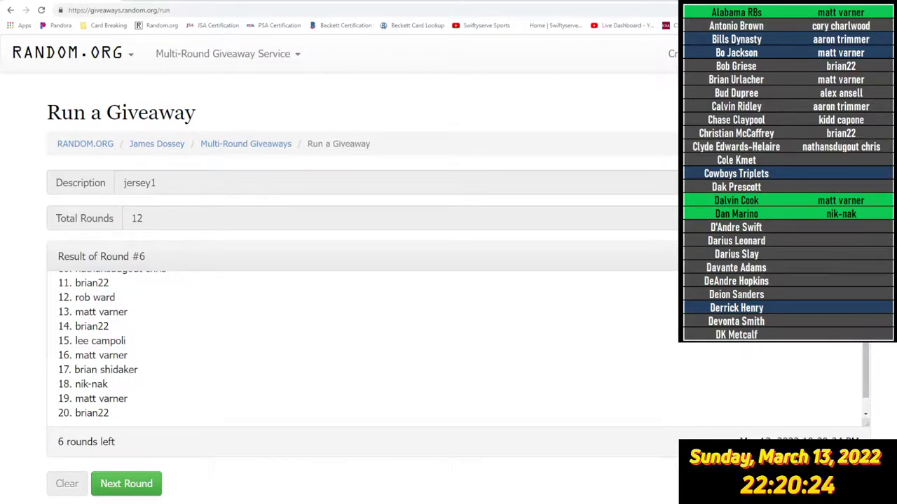
click(841, 160)
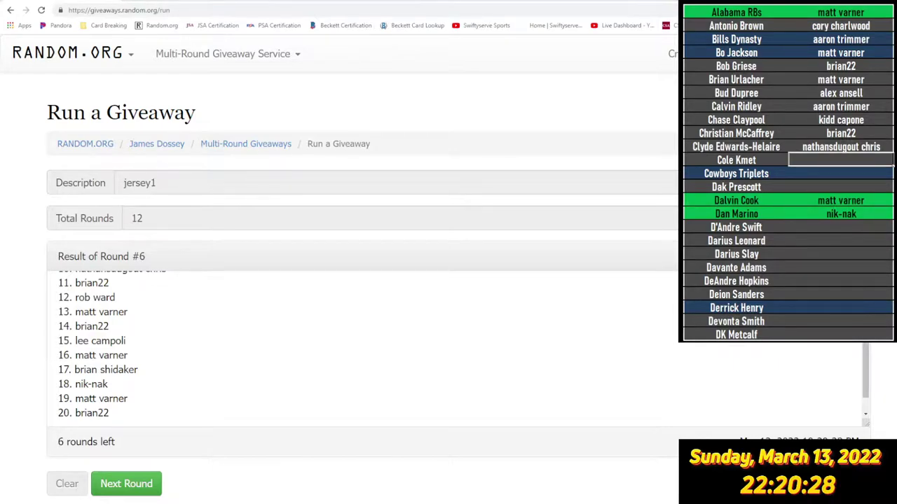
drag(840, 25, 841, 146)
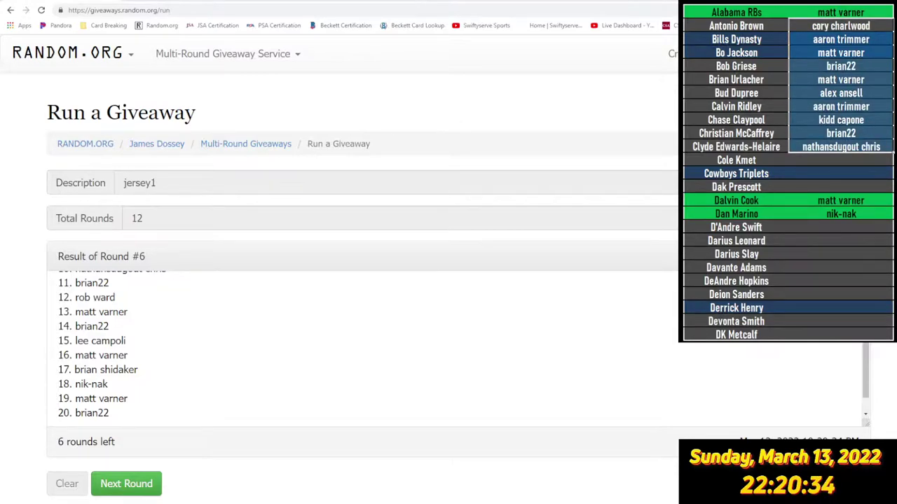
key(Delete)
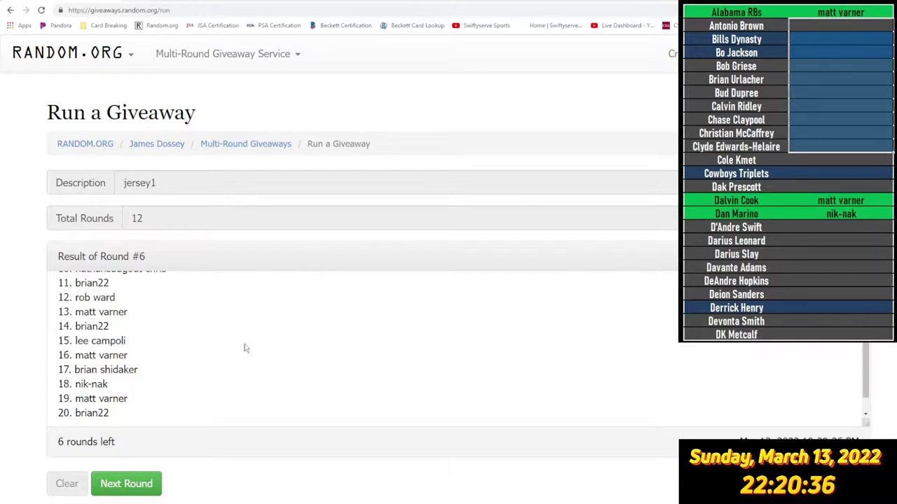
drag(869, 368, 873, 399)
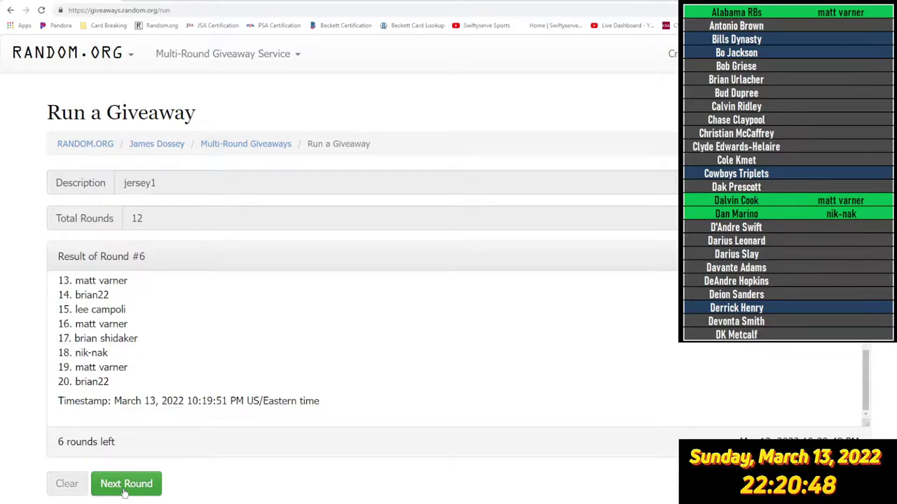
Draw the next giveaway rounds until Round #9's results appear
click(123, 491)
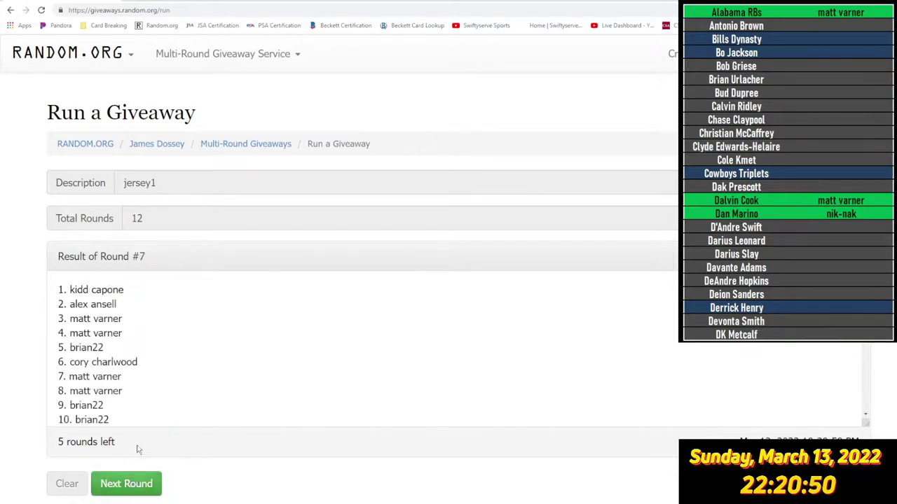
click(142, 487)
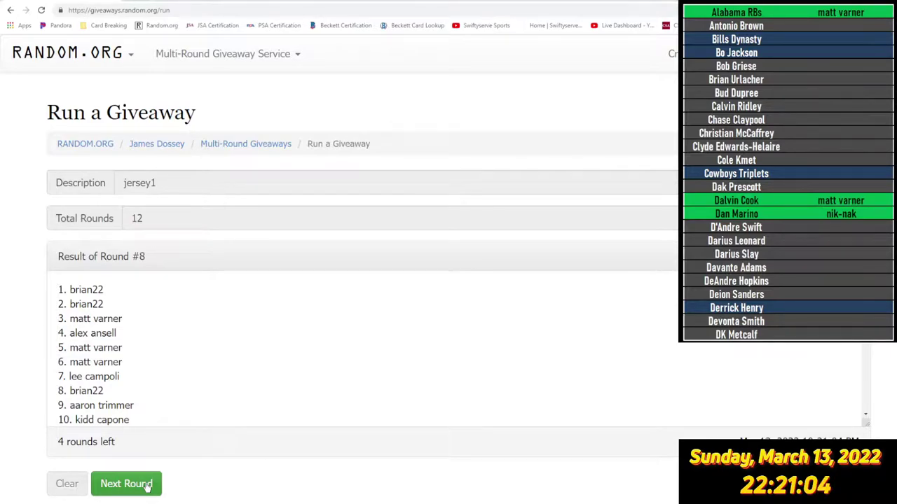
click(147, 486)
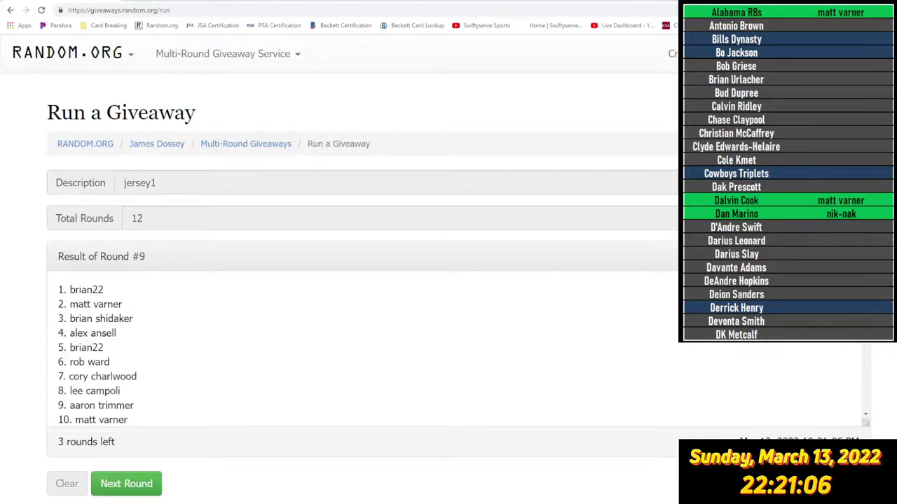
Enter round 9's first ten winners into the overlay's empty owner cells
drag(841, 25, 840, 146)
click(841, 25)
text(b)
key(Return)
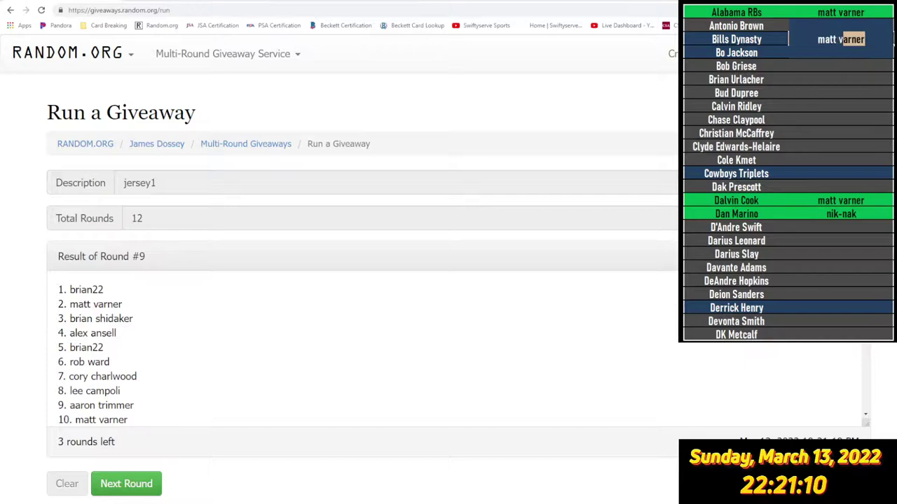
key(Return)
key(Return)
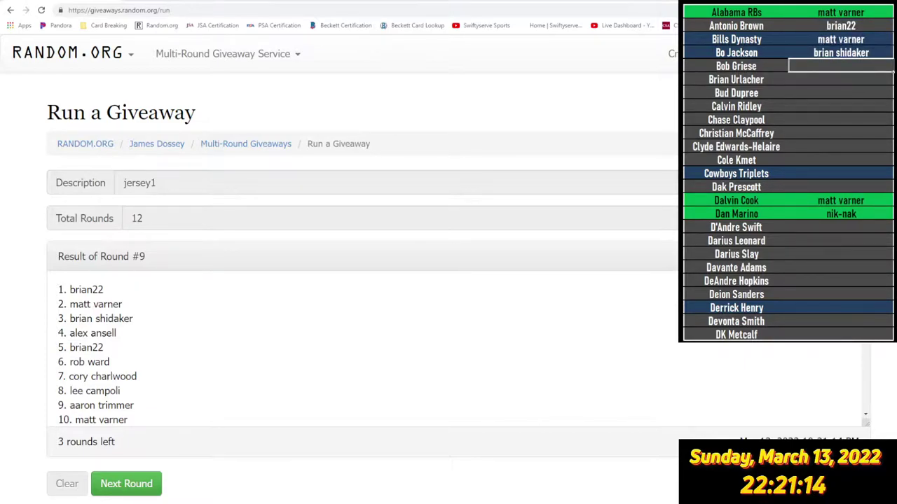
key(Return)
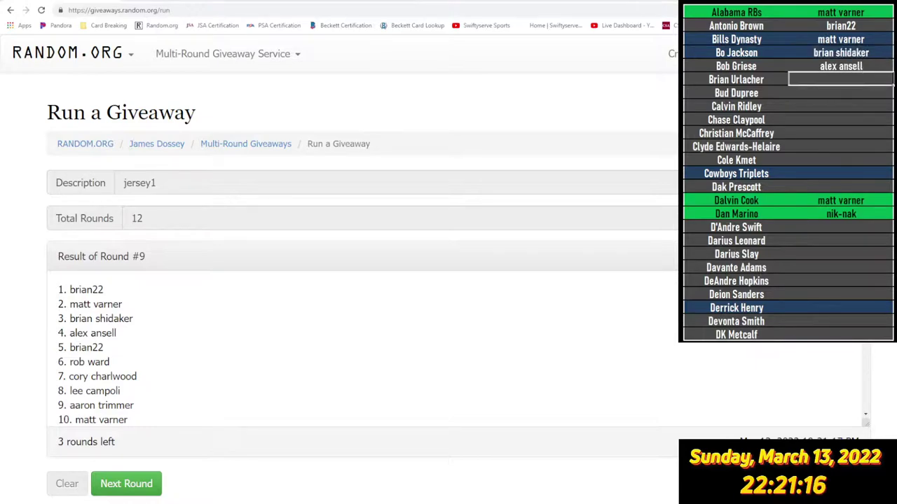
text(brian22)
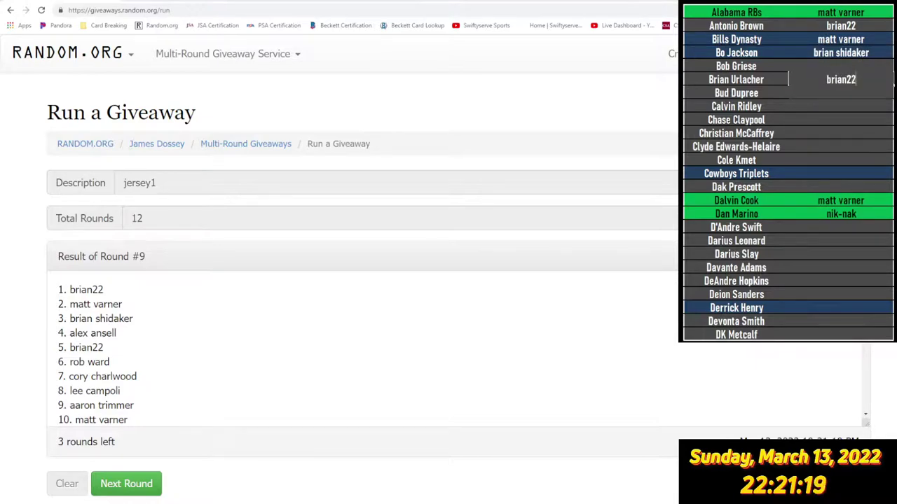
key(Return)
key(Return)
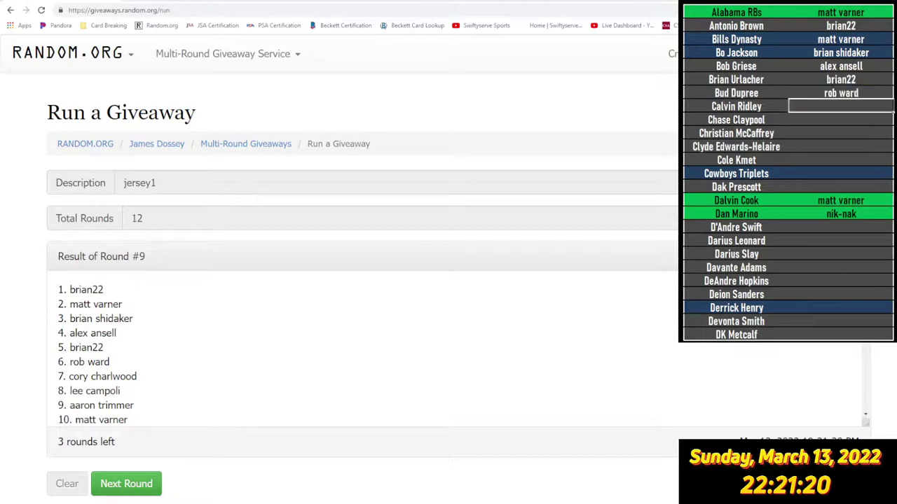
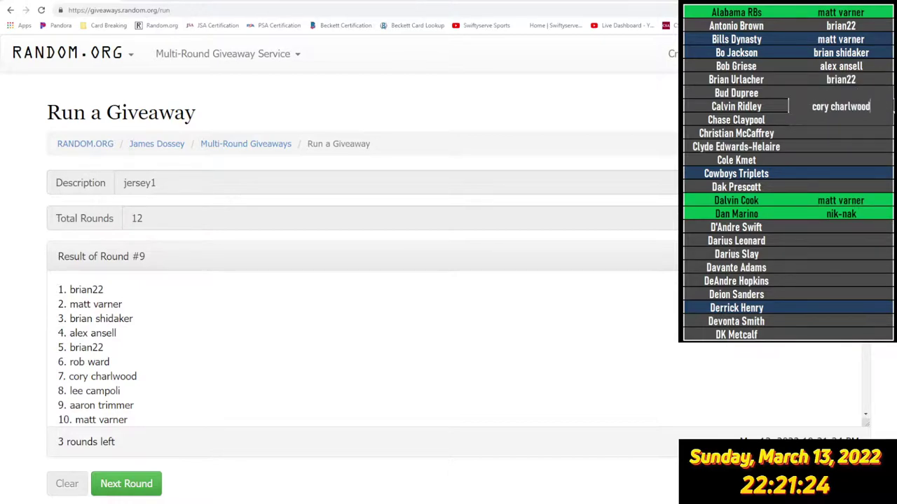
key(Return)
key(Return)
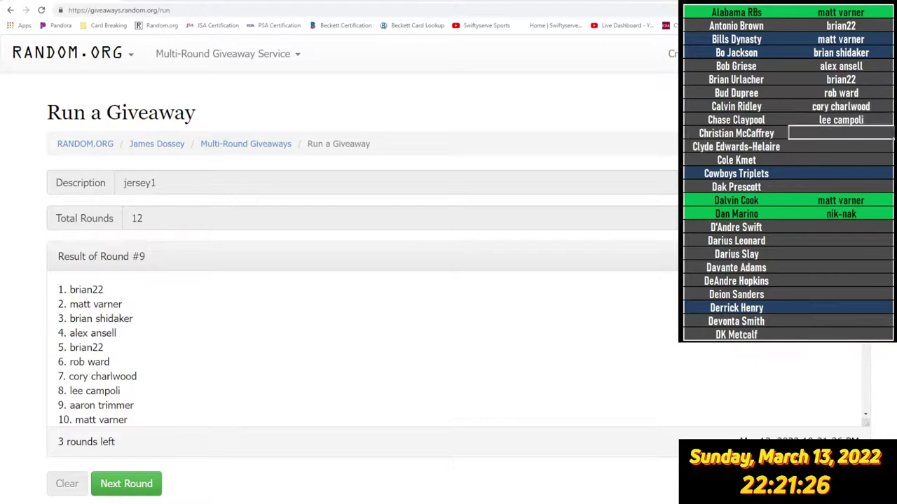
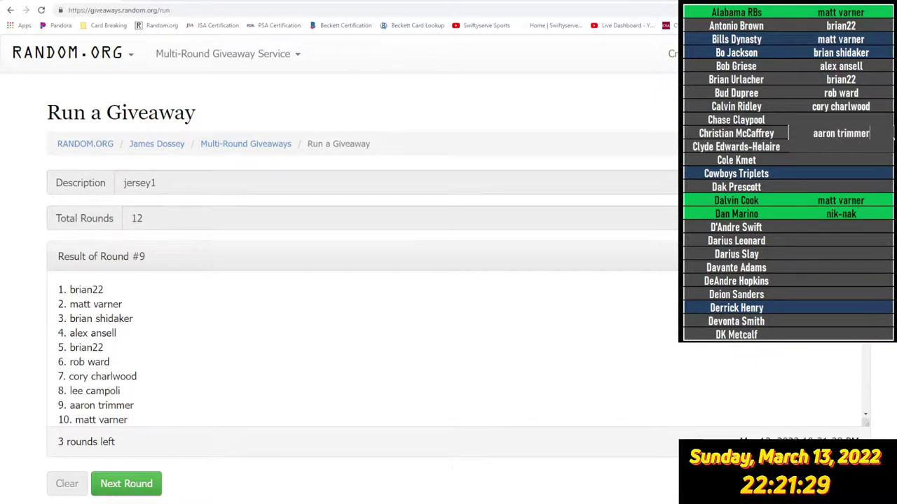
key(Return)
key(Return)
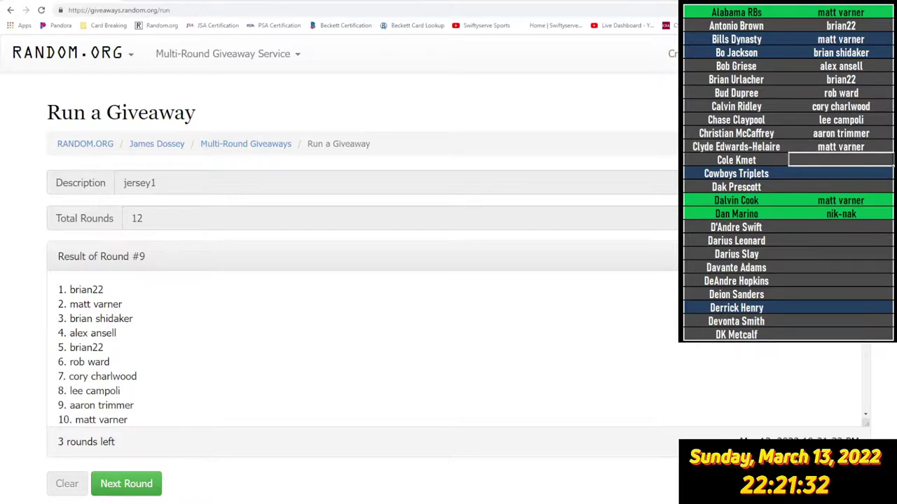
Fill the remaining empty owner slots with round 9's other ten winners, then draw round 10
drag(866, 300, 876, 354)
click(840, 160)
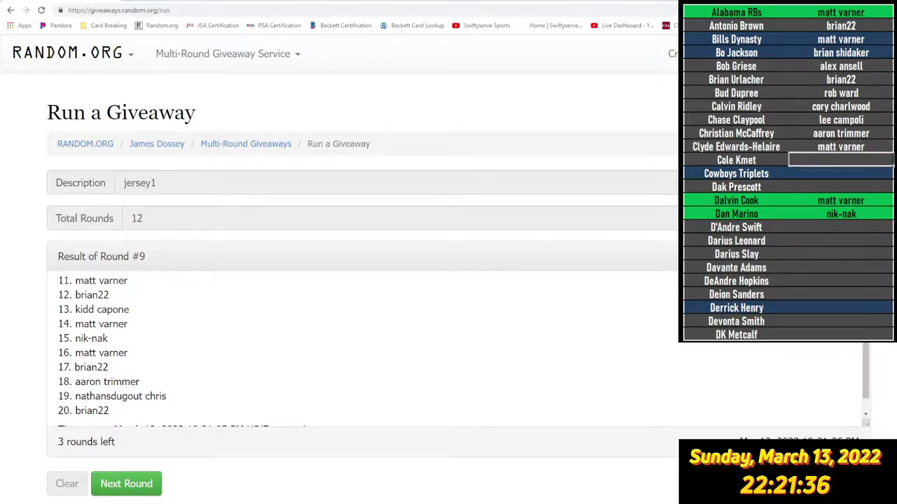
key(Return)
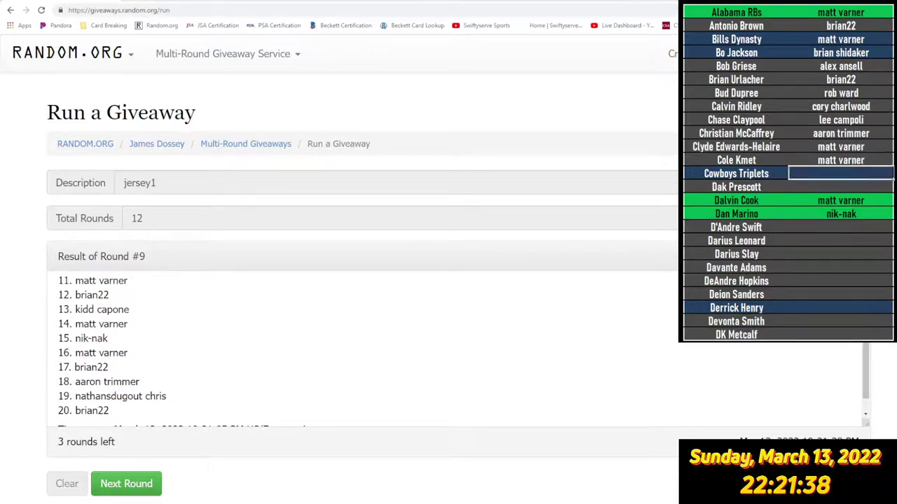
text(brian)
key(Return)
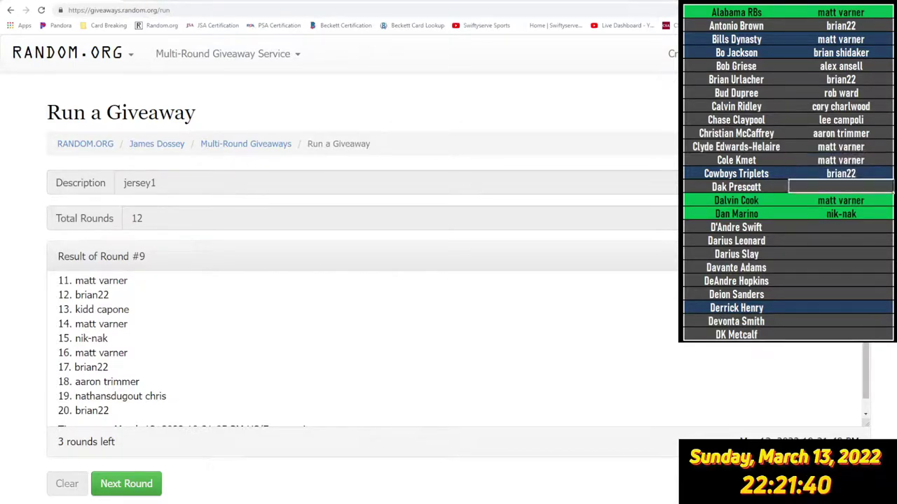
text(kidd capone)
key(Return)
key(Return)
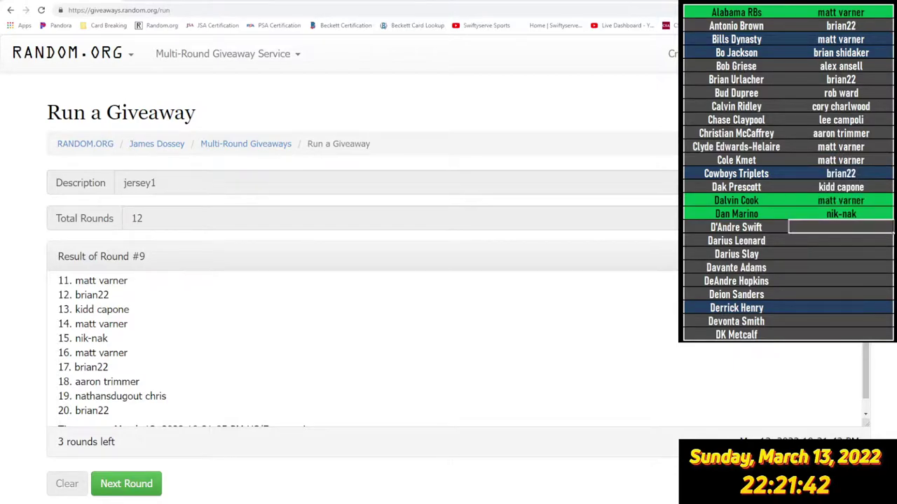
text(mat)
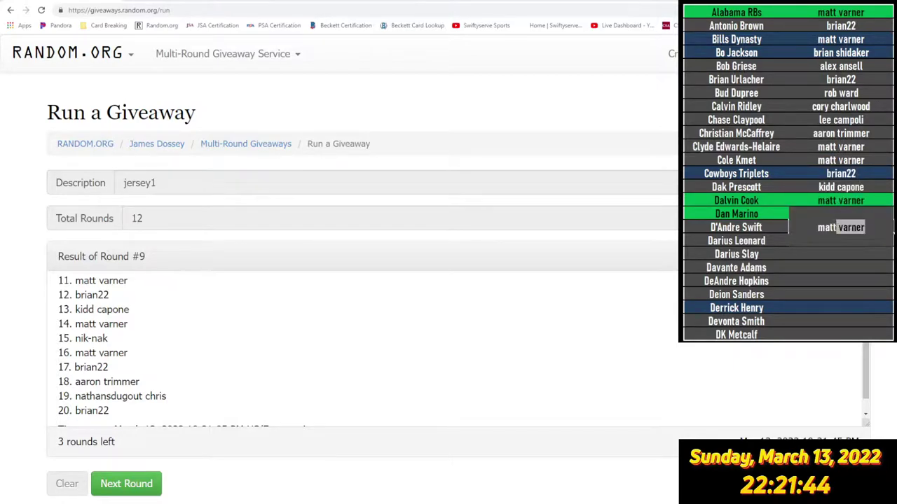
key(BackSpace)
key(BackSpace)
key(BackSpace)
key(BackSpace)
key(BackSpace)
text(nik-nak)
key(Return)
text(nik0)
key(BackSpace)
text(-nak)
key(Return)
key(Return)
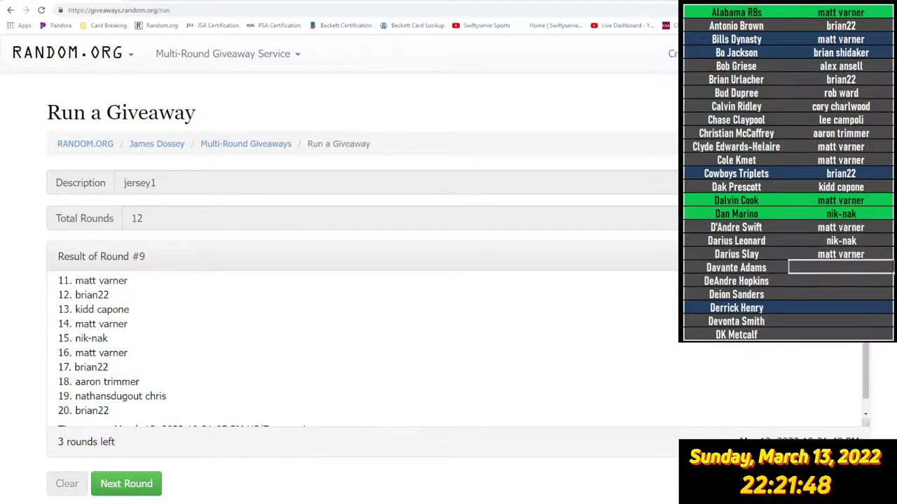
text(brian22)
key(Return)
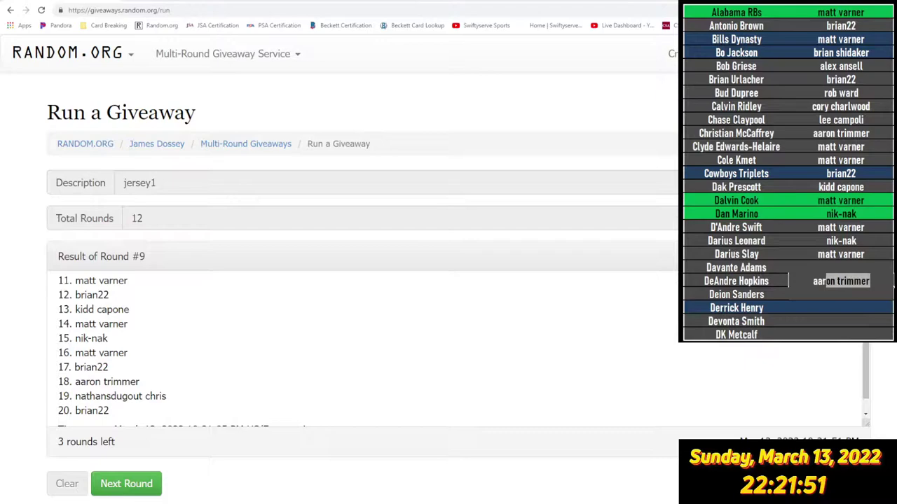
key(Return)
text(natha)
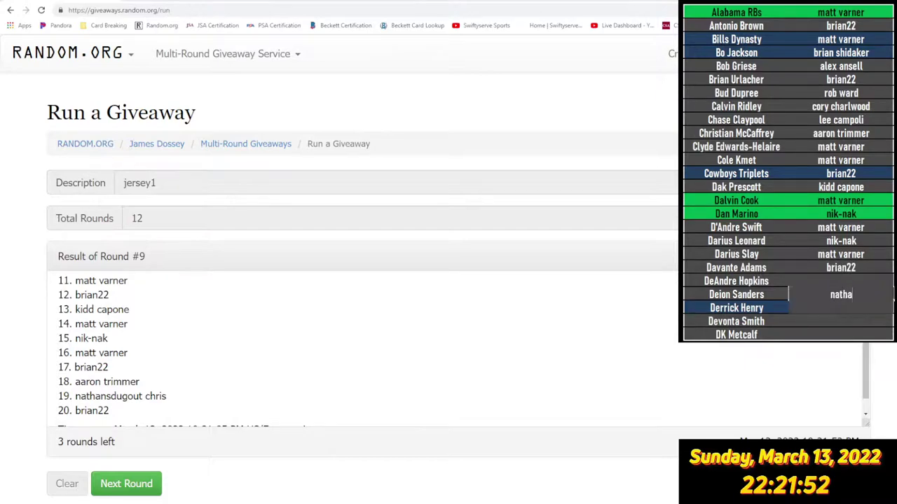
text(nsdugout chris)
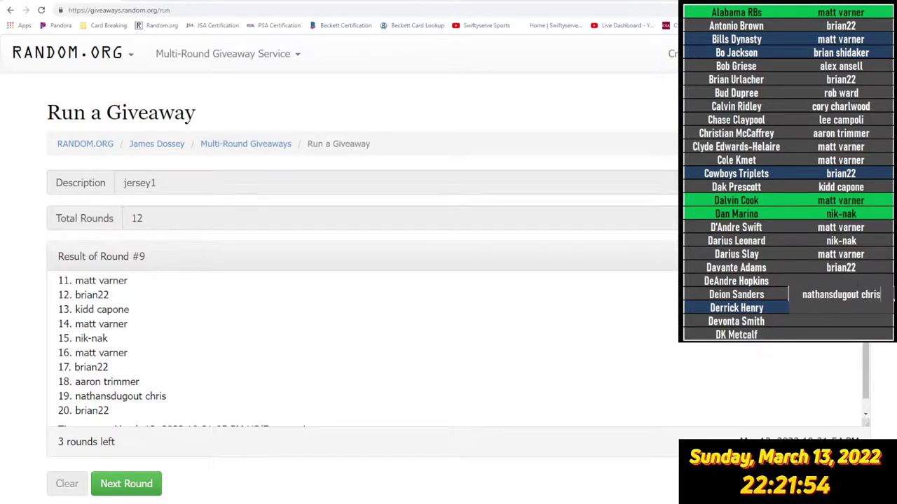
key(Return)
text(brian22)
key(Return)
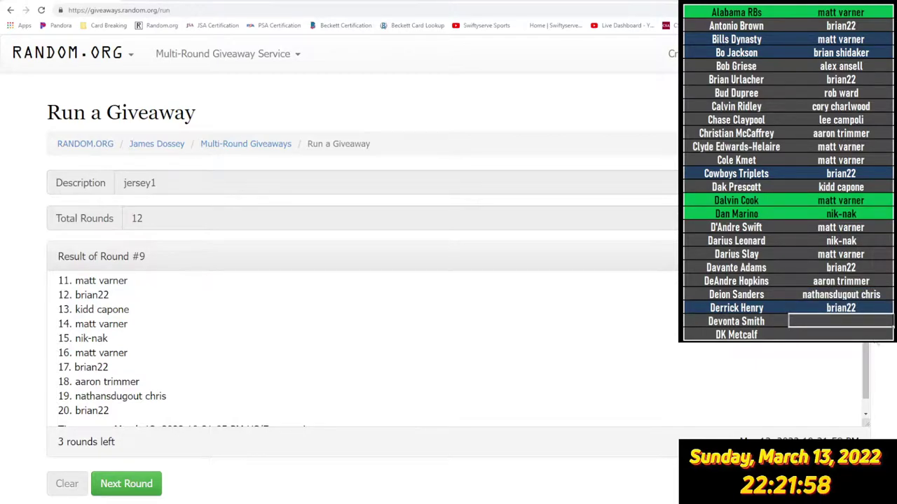
scroll(837, 381, down, 1)
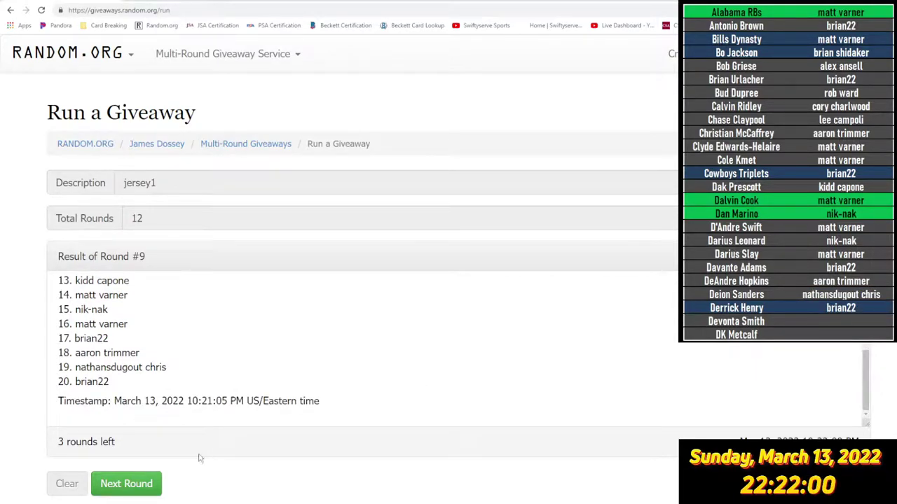
click(137, 478)
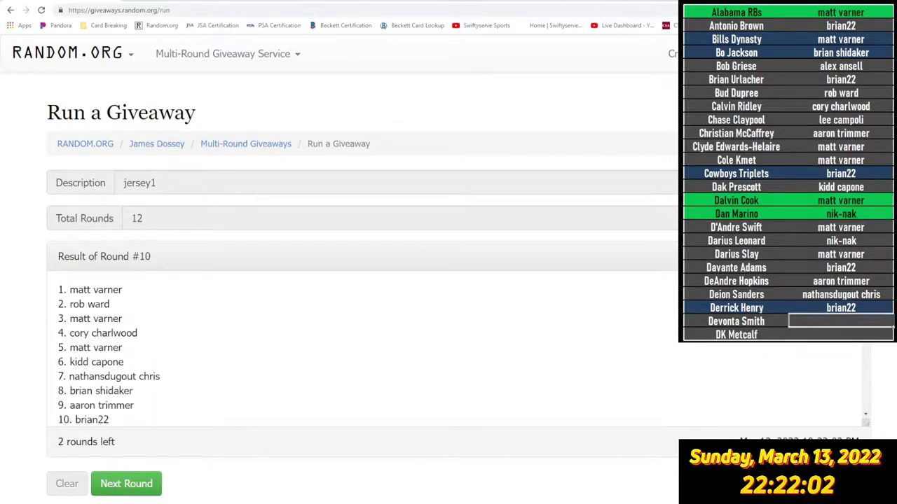
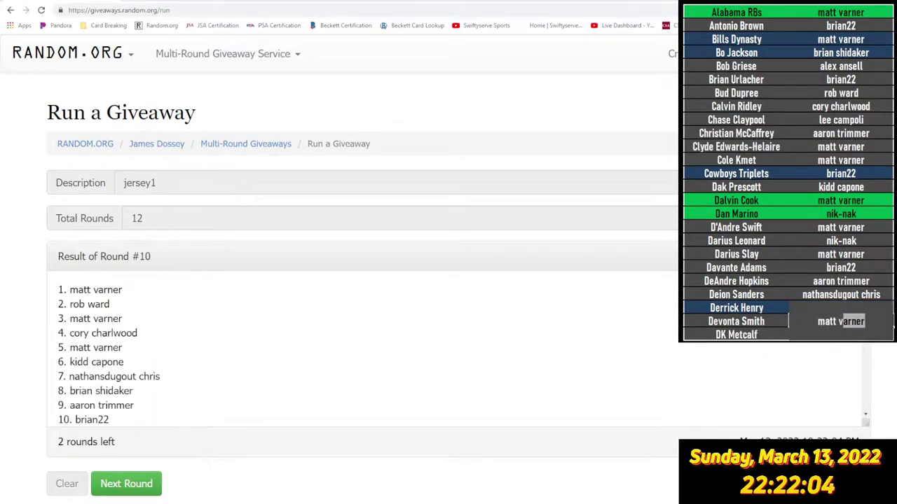
Enter round 10's first two winners for Devonta Smith and DK Metcalf
key(Return)
text(ro)
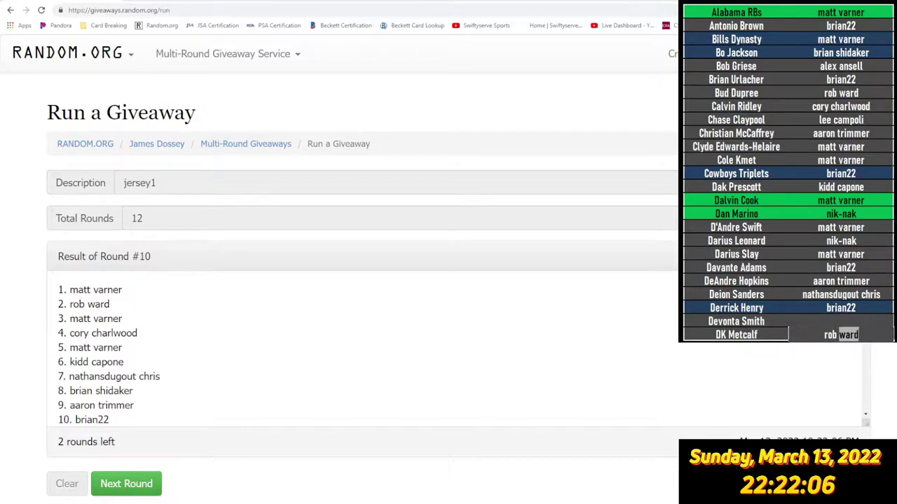
text(b)
key(Return)
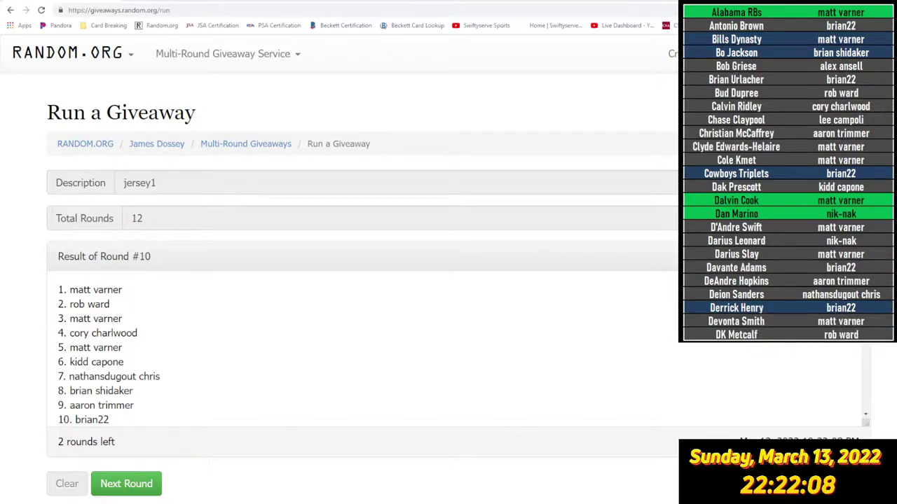
In the next column, fill owners for Drew Bledsoe through Gregory Rousseau with round 10's next eight winners
click(837, 12)
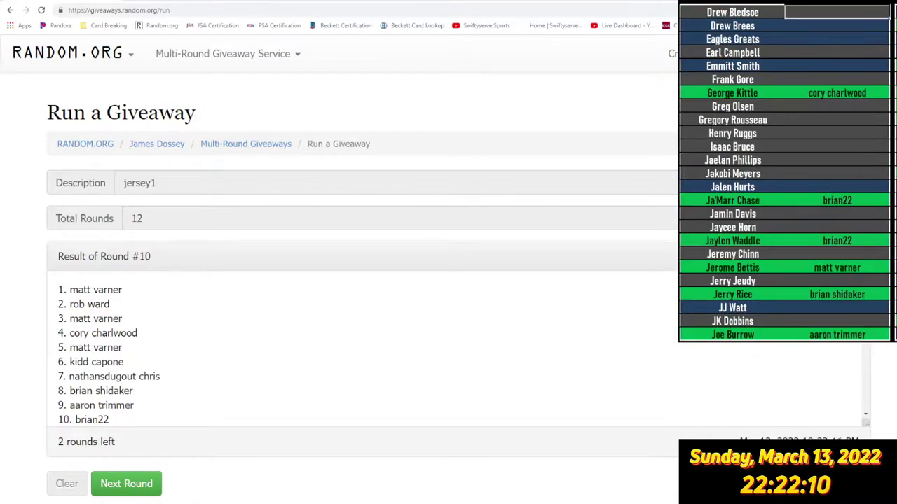
key(Return)
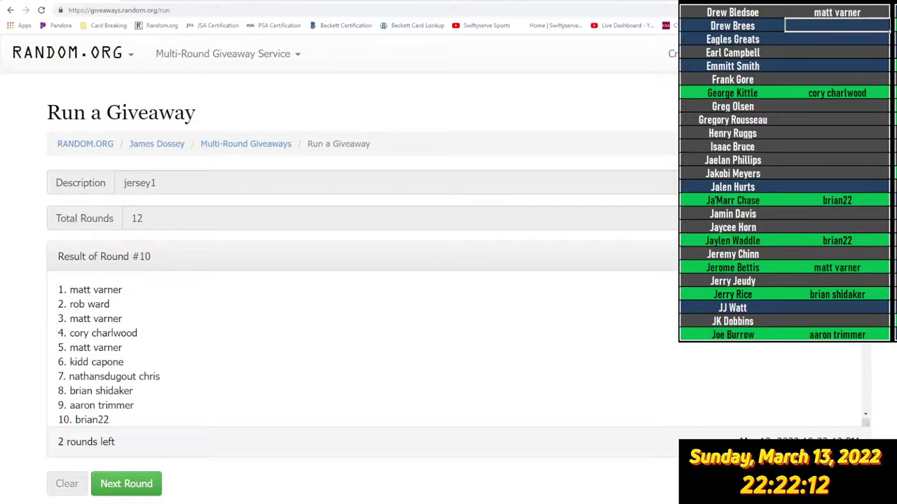
key(Return)
key(Return)
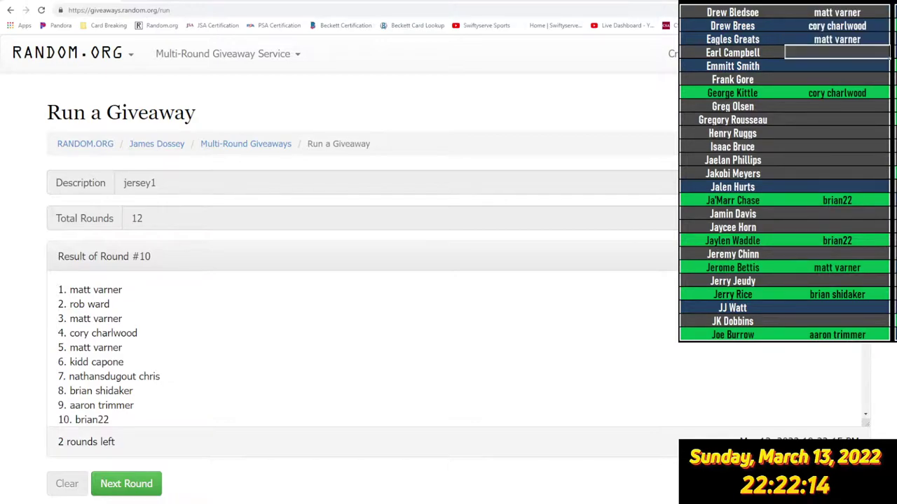
text(kidd c)
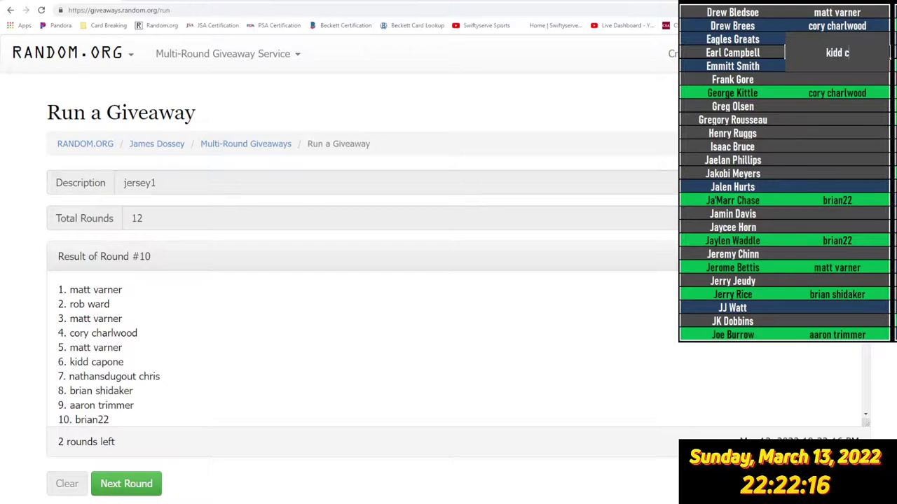
text(apone)
key(Return)
text(nathansdugout )
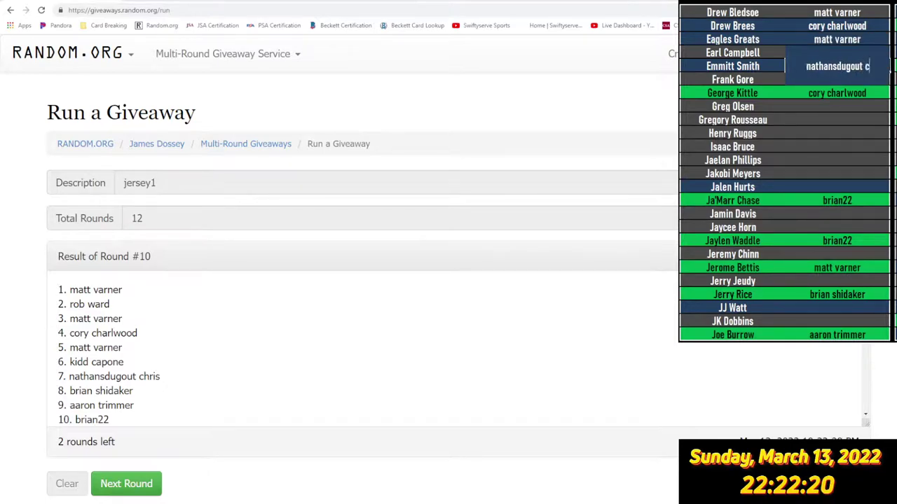
text(chris)
key(Return)
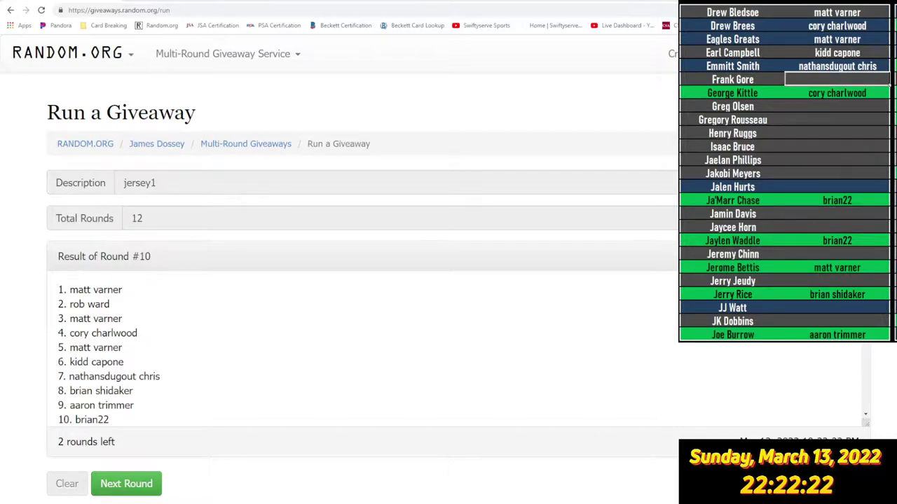
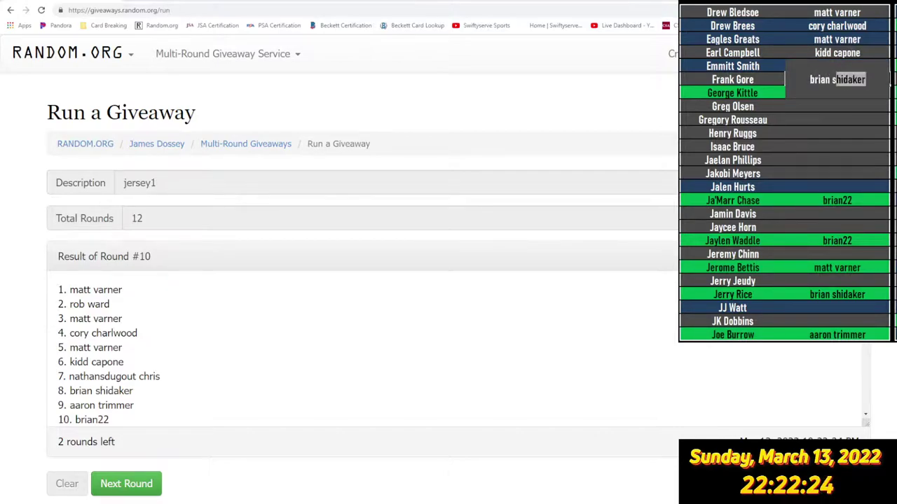
key(Return)
key(Return)
text(brian22)
key(Return)
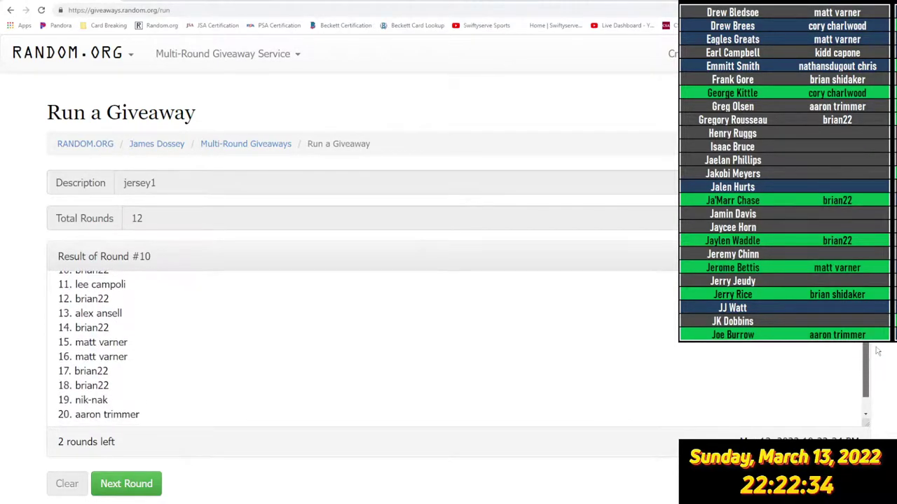
click(837, 133)
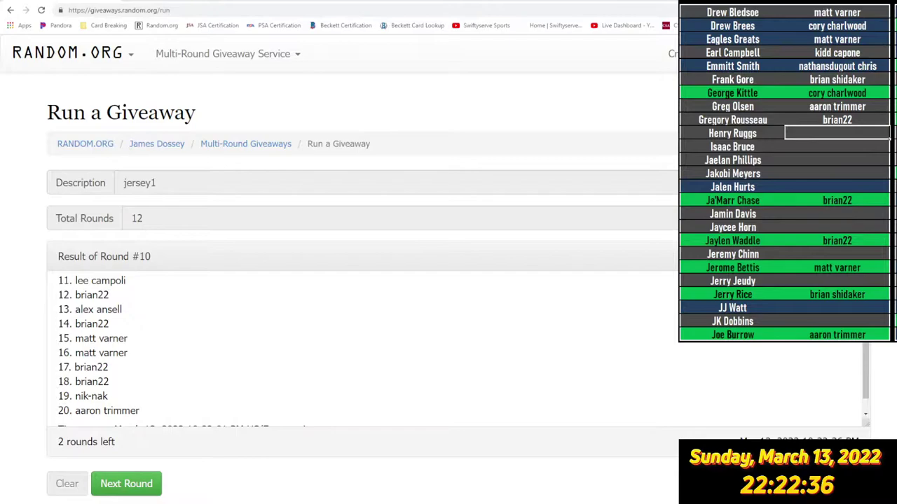
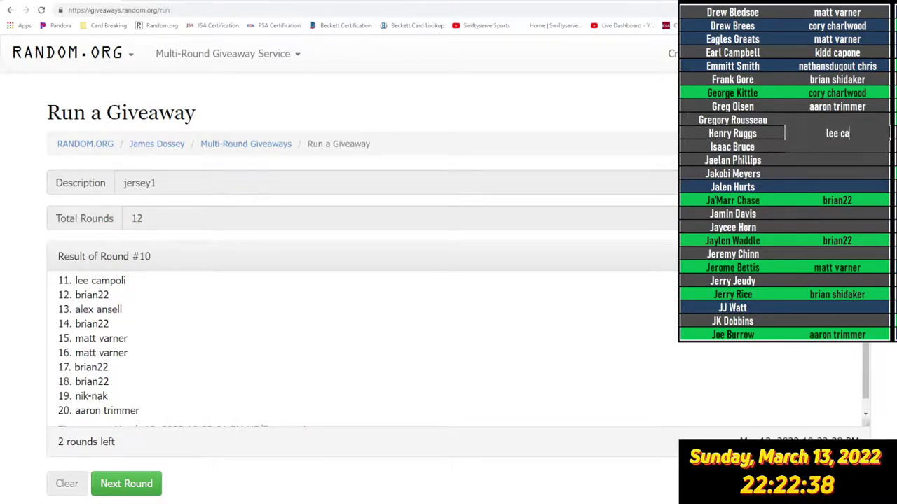
Record round 10's winners for Henry Ruggs through Jamin Davis
key(Return)
text(brian22)
key(Escape)
key(Down)
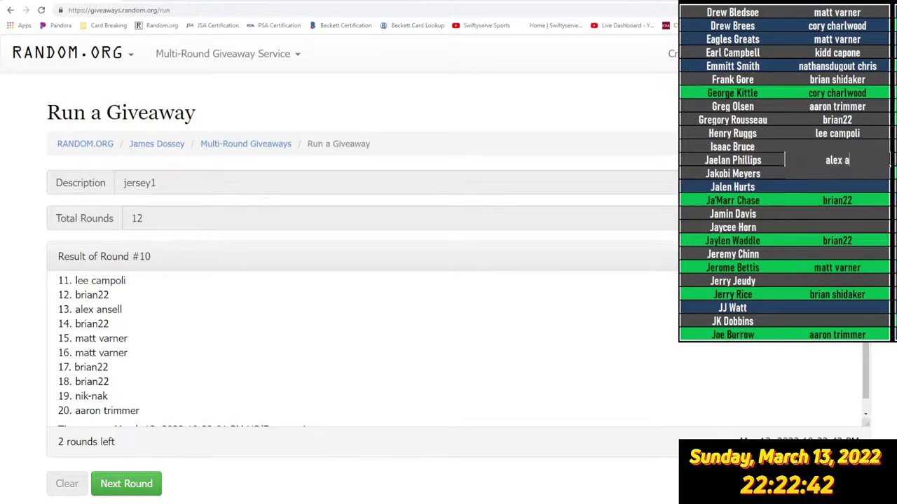
key(Return)
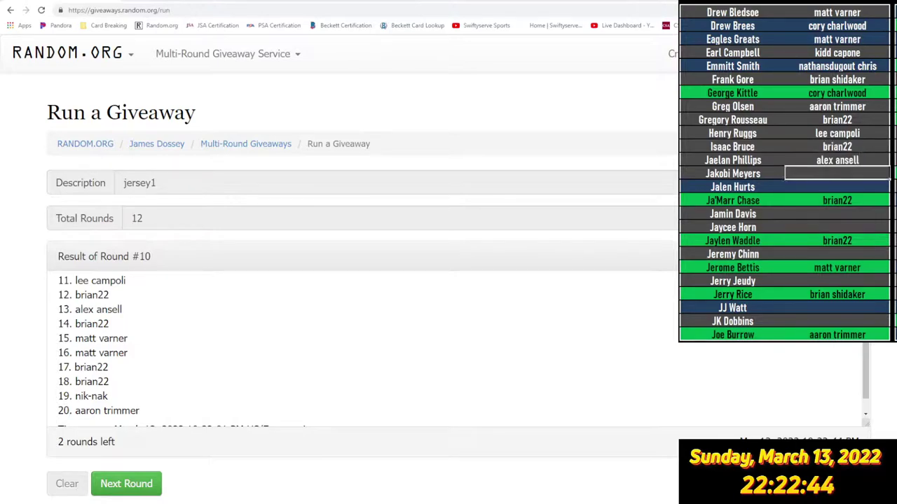
text(bria)
key(Return)
text(mat)
key(Return)
text(m)
key(Return)
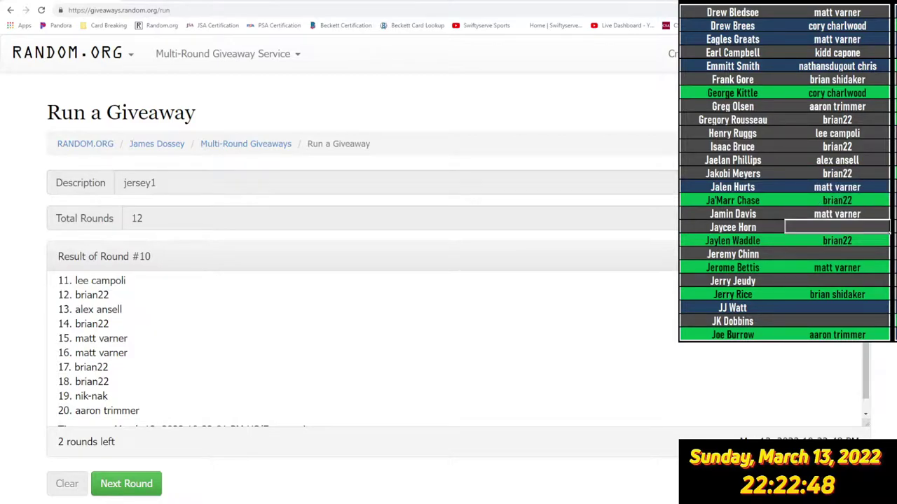
Record the last round 10 winners for Jaycee Horn through JJ Watt, then draw round 11
text(brian22)
key(Return)
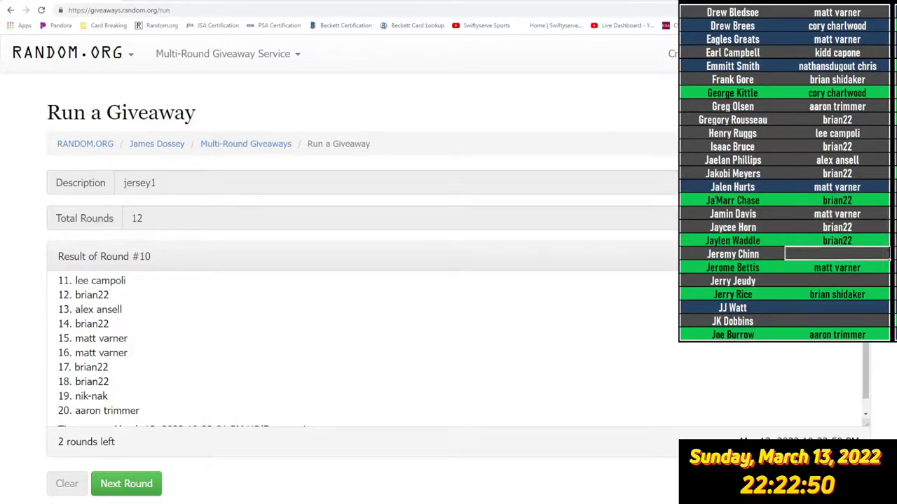
text(brian22)
key(Return)
text(m)
key(Return)
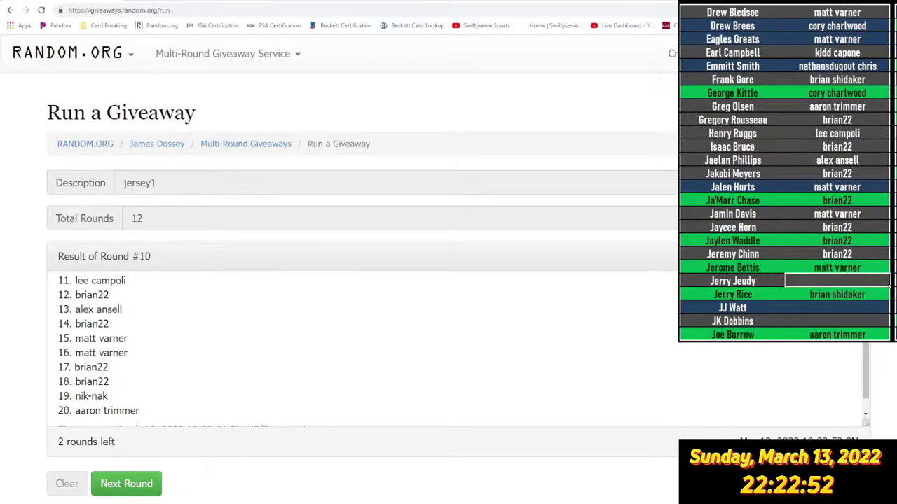
text(n)
text(nak)
key(Return)
key(Return)
key(Return)
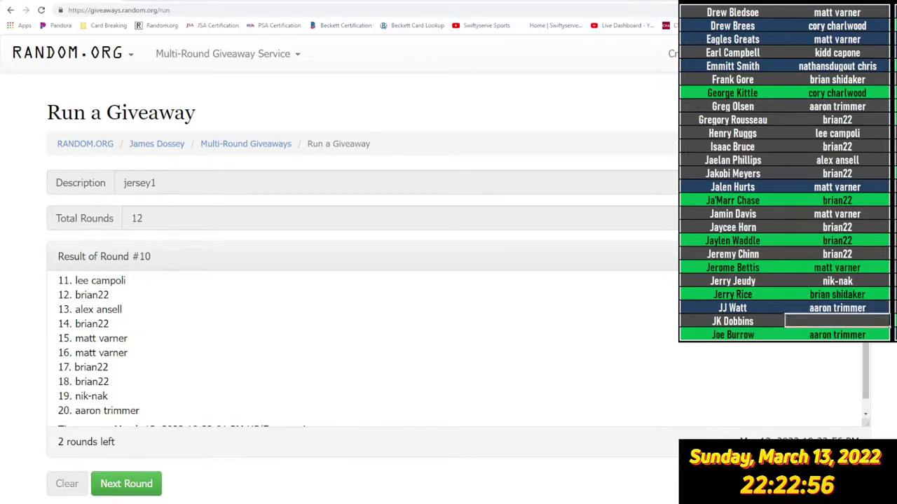
scroll(874, 376, down, 1)
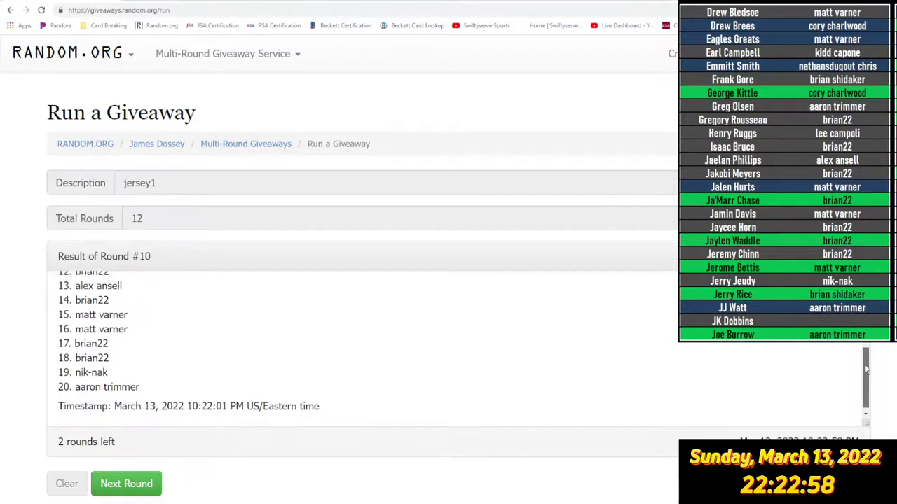
click(152, 486)
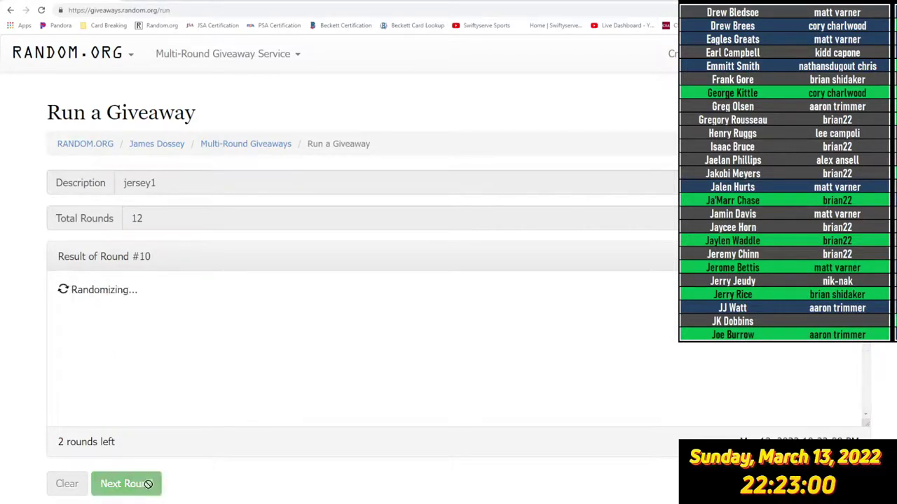
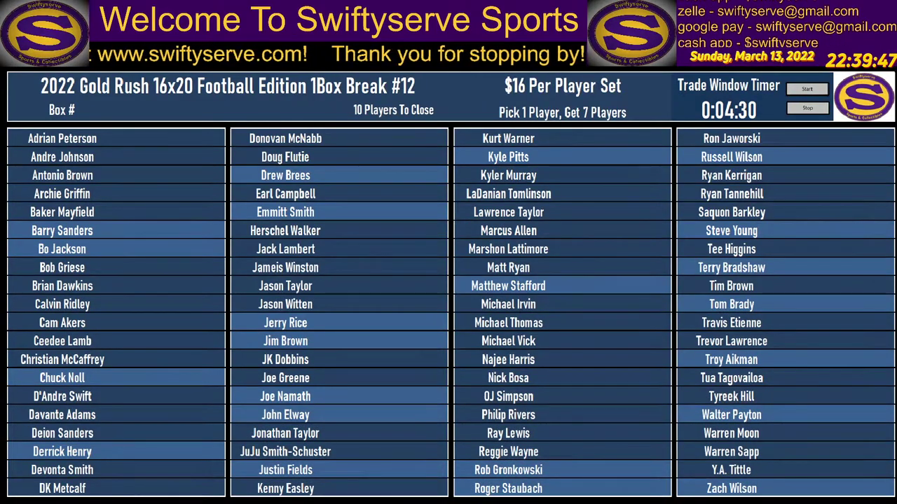
Enter buyer names beside Walter Payton, Jim Brown and Tom Brady, fixing a typo
click(799, 411)
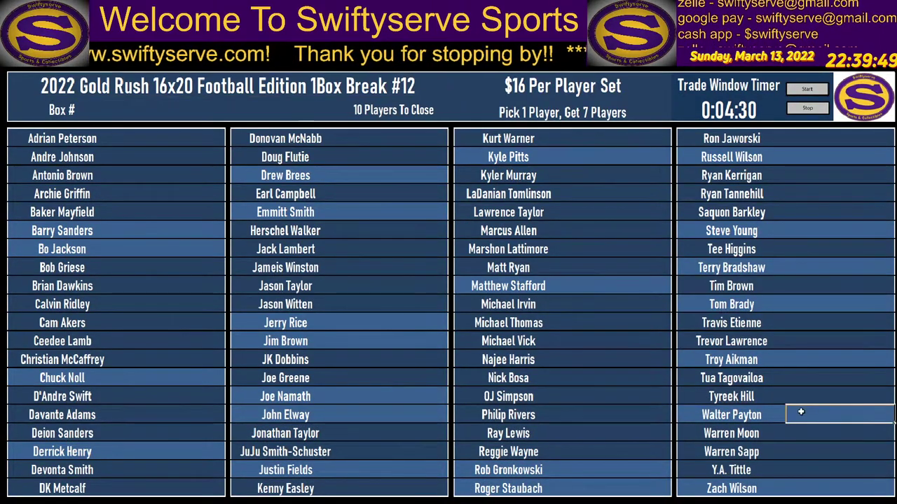
text(brian22)
key(Return)
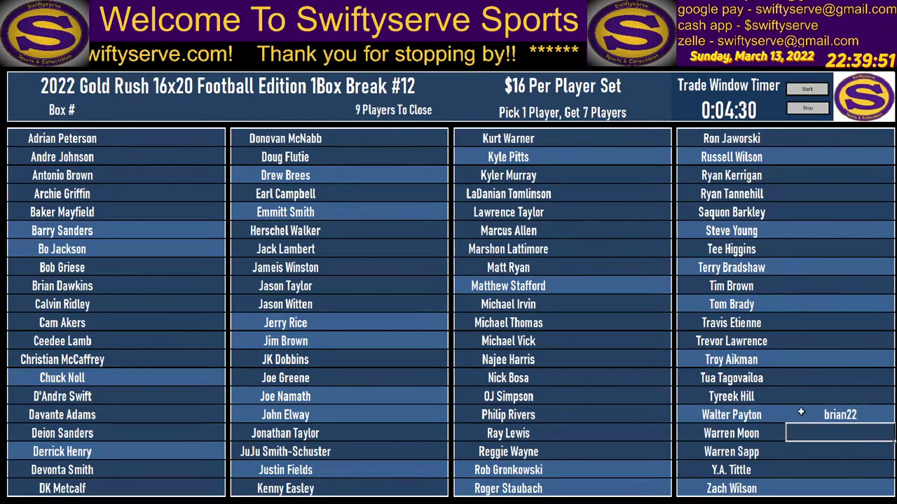
click(375, 341)
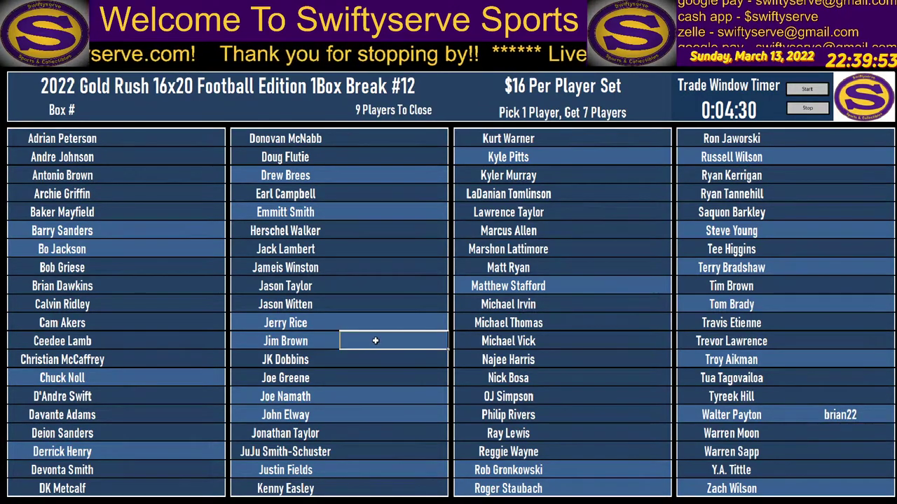
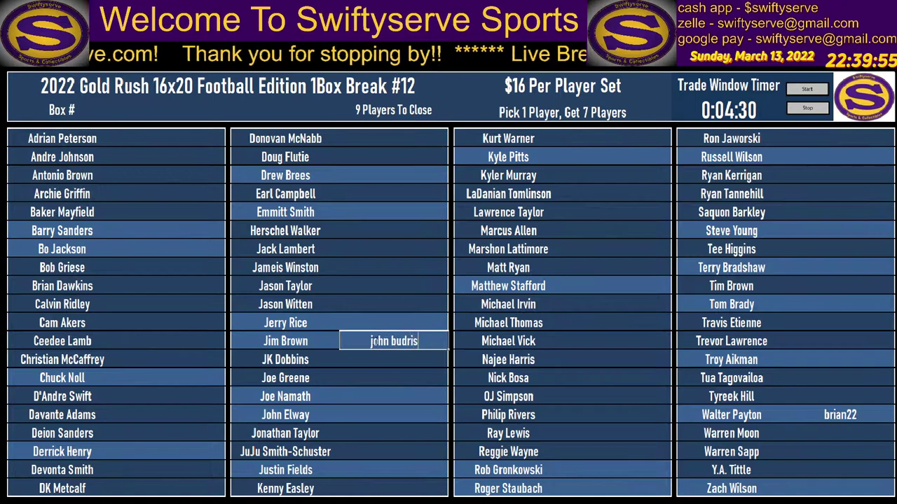
key(Return)
click(829, 304)
text(nik0)
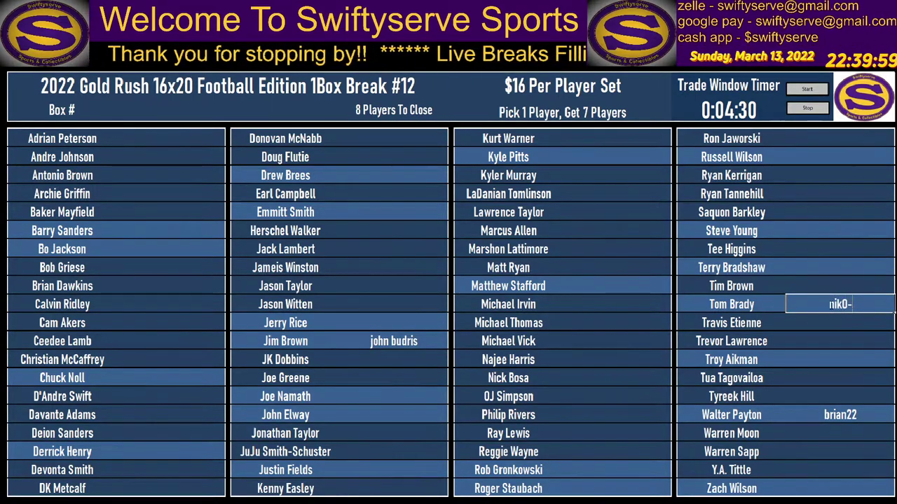
key(BackSpace)
text(-nak)
key(Return)
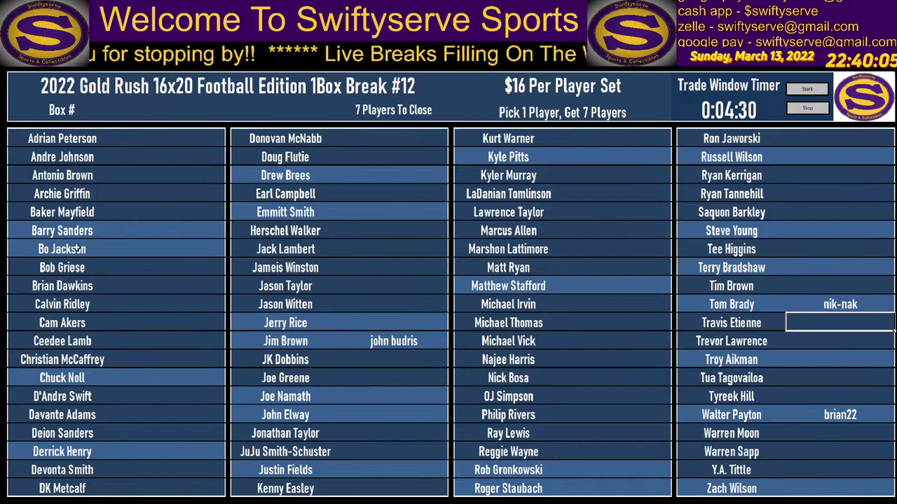
Enter buyer names beside Barry Sanders and Najee Harris
click(150, 234)
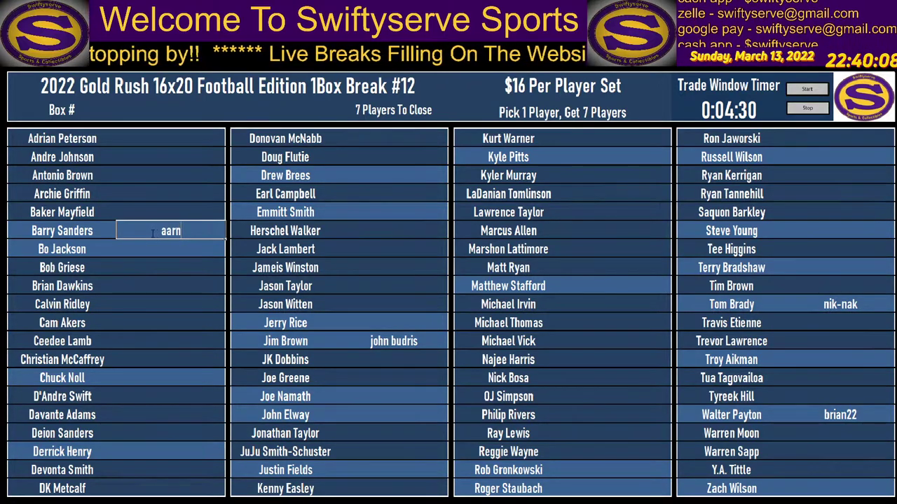
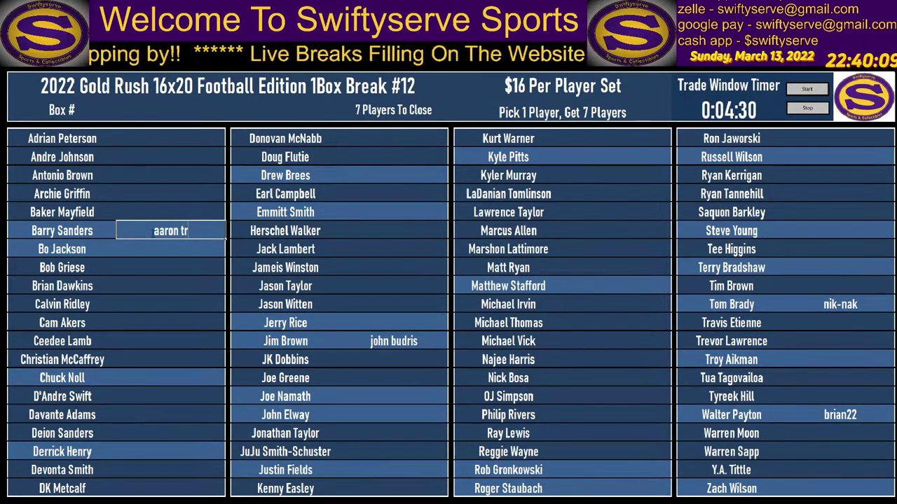
key(Return)
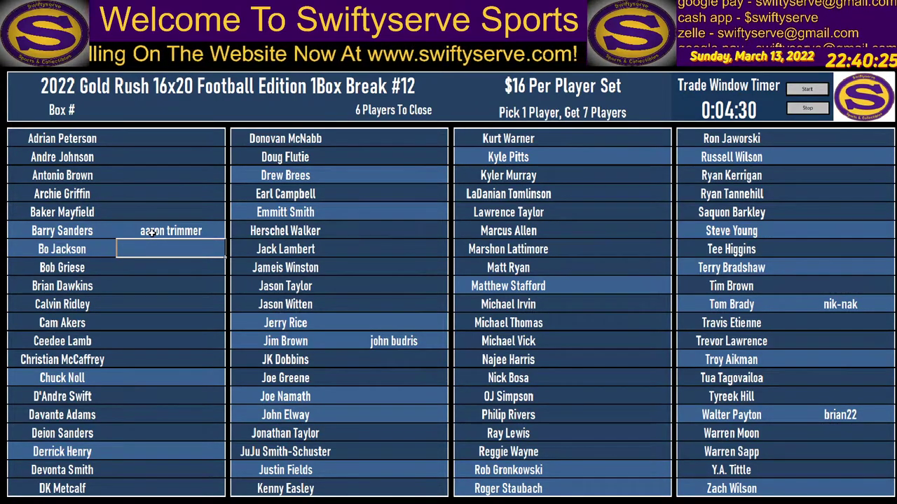
click(621, 357)
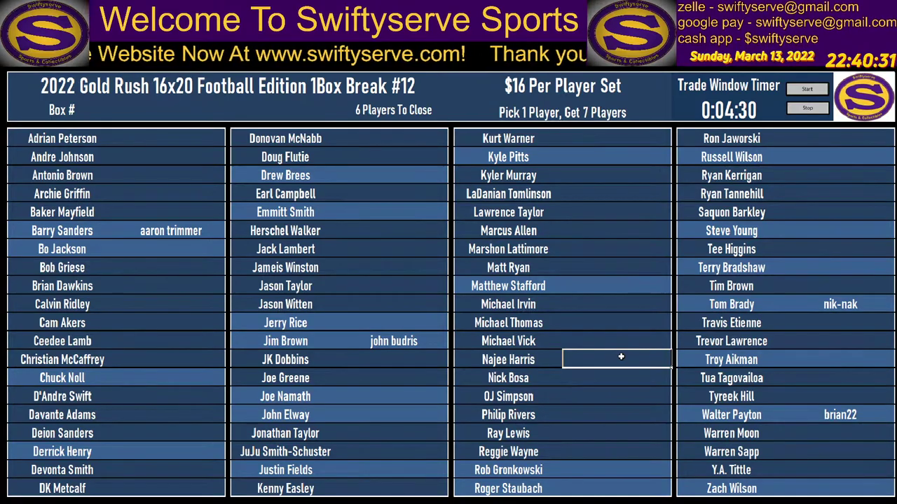
key(Return)
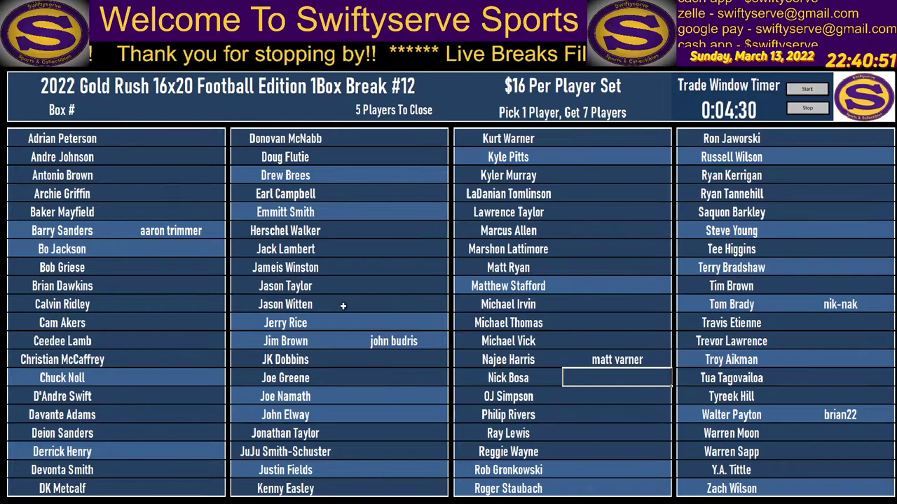
click(411, 212)
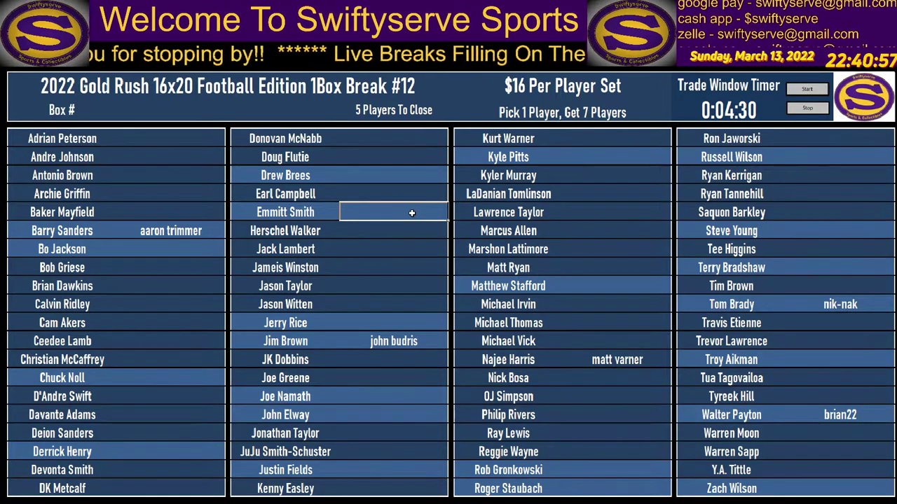
Enter buyer names beside Emmitt Smith and Terry Bradshaw, correcting typos
text(damusat)
key(Return)
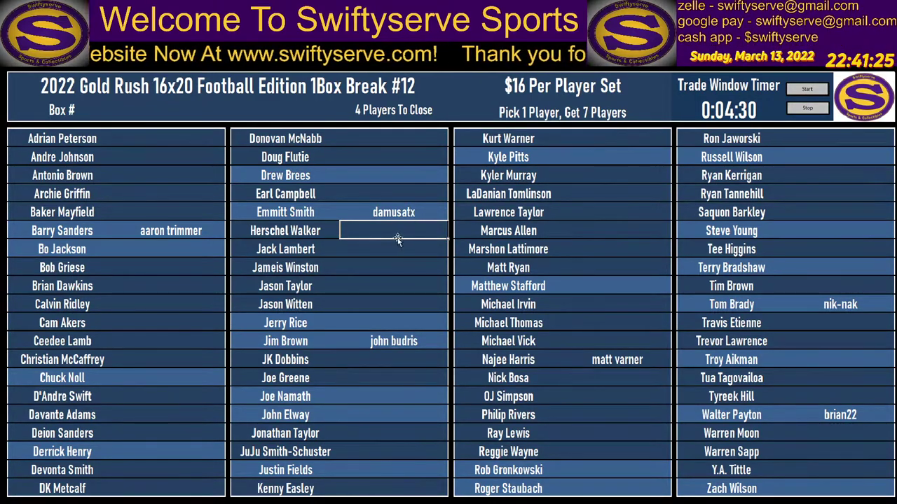
click(814, 269)
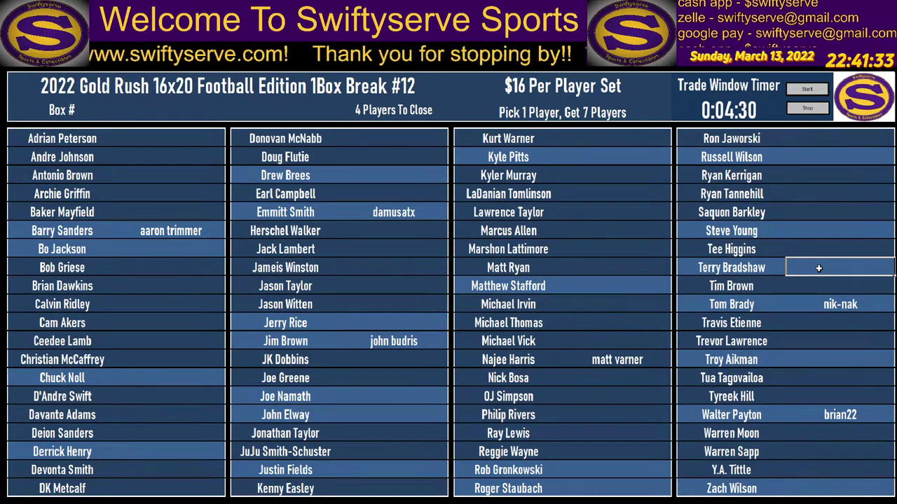
text(brai)
key(BackSpace)
key(BackSpace)
key(BackSpace)
key(BackSpace)
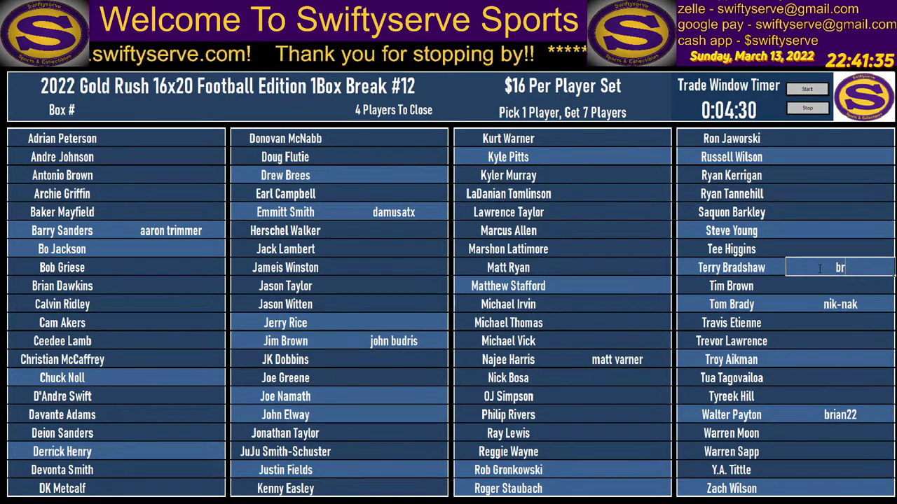
key(Return)
Copy the Terry Bradshaw buyer into the Bo Jackson buyer cell
click(819, 268)
key(ctrl+c)
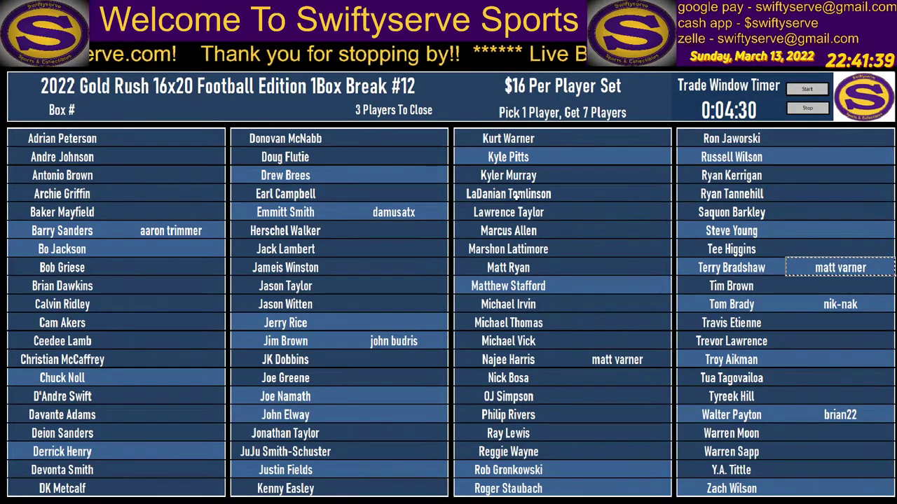
click(160, 249)
key(ctrl+v)
click(172, 288)
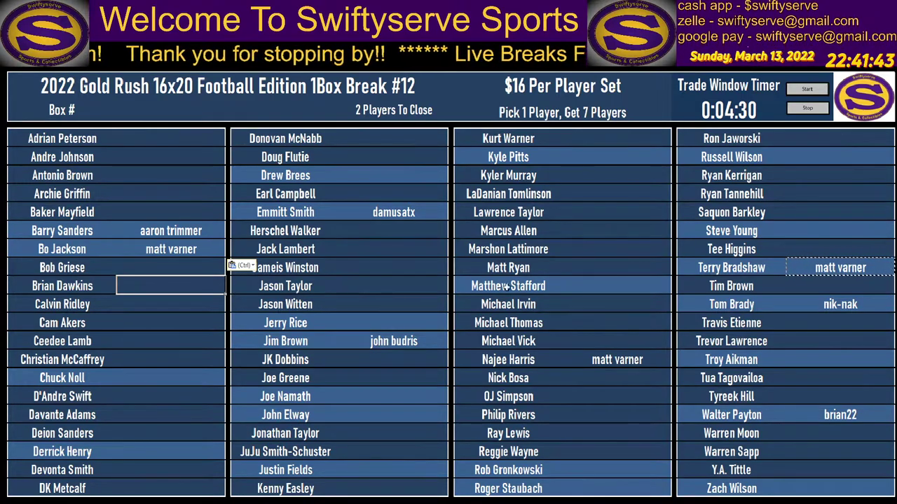
Give Joe Namath and Justin Fields the same buyer
click(369, 402)
text(kidd capone)
key(Return)
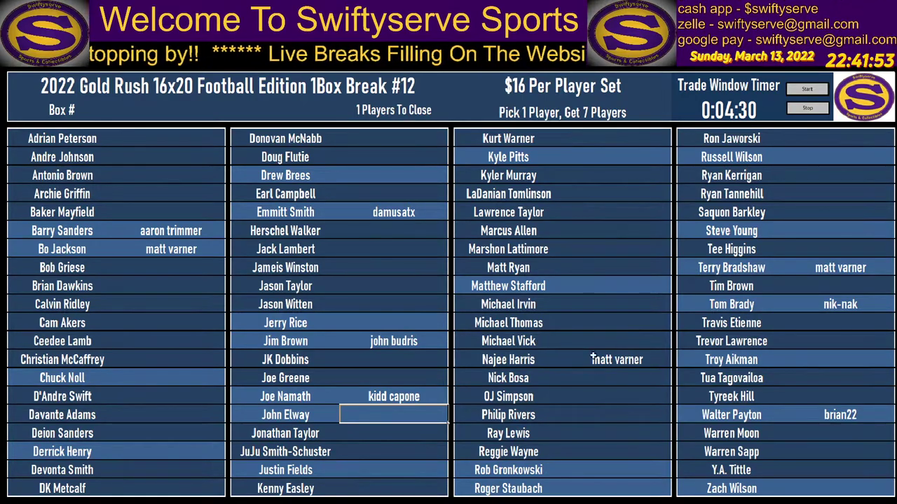
click(423, 470)
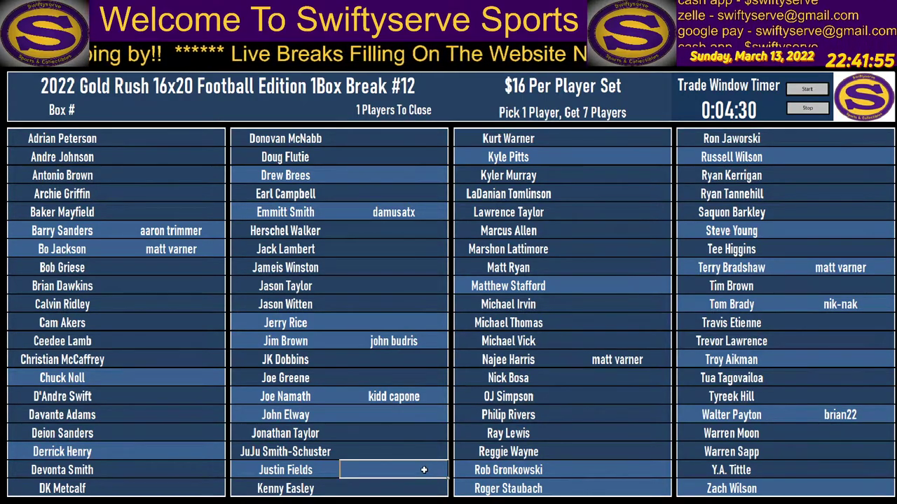
text(kidd capone)
key(Return)
Replace the players-to-close count with '3/13 CLOSED!!!' and select the Walter Payton row
click(387, 110)
text(3/13)
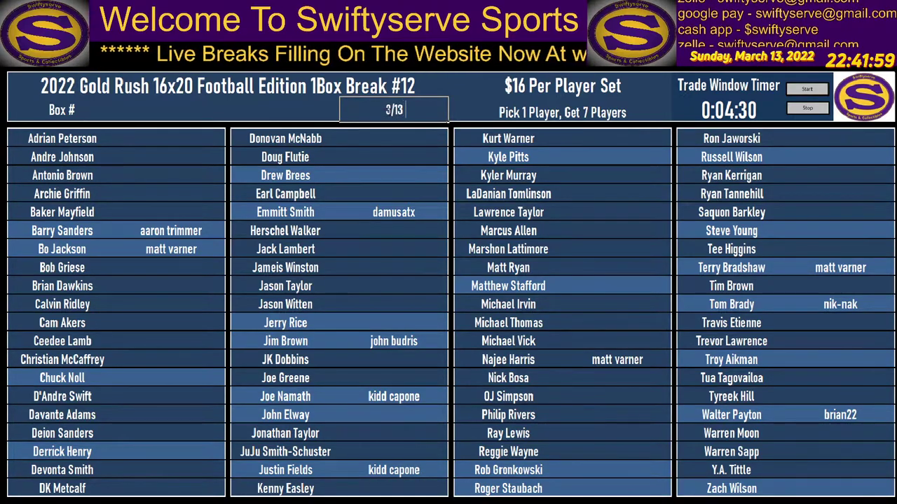
text( CLOSED!!!)
key(Return)
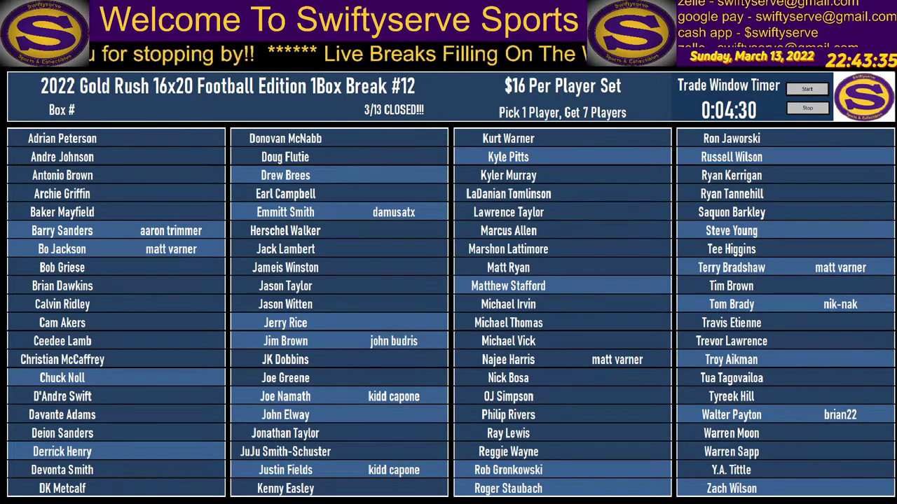
click(849, 415)
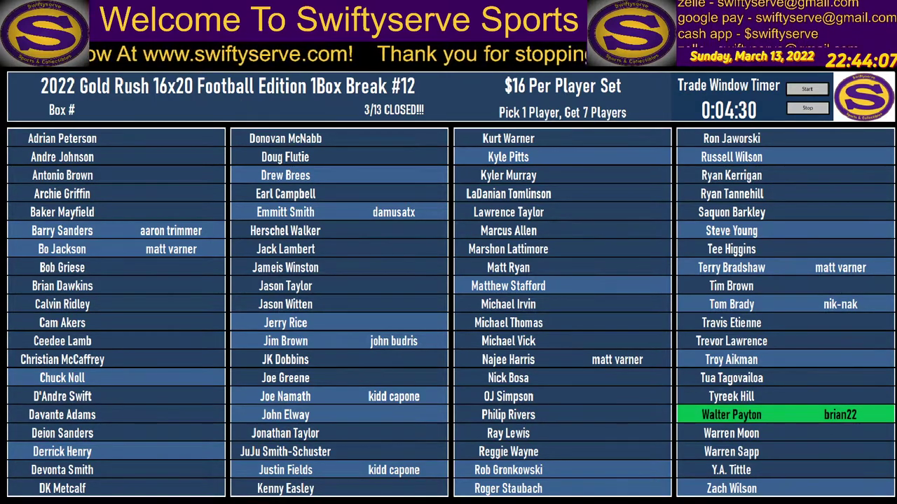
Fill the Emmitt Smith, Terry Bradshaw, Najee Harris, Bo Jackson and Tom Brady rows green
key(alt+Tab)
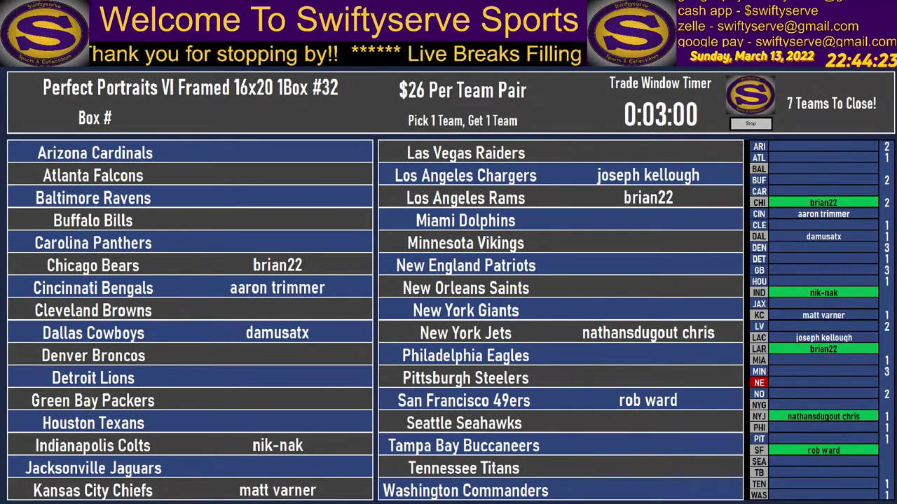
key(alt+Tab)
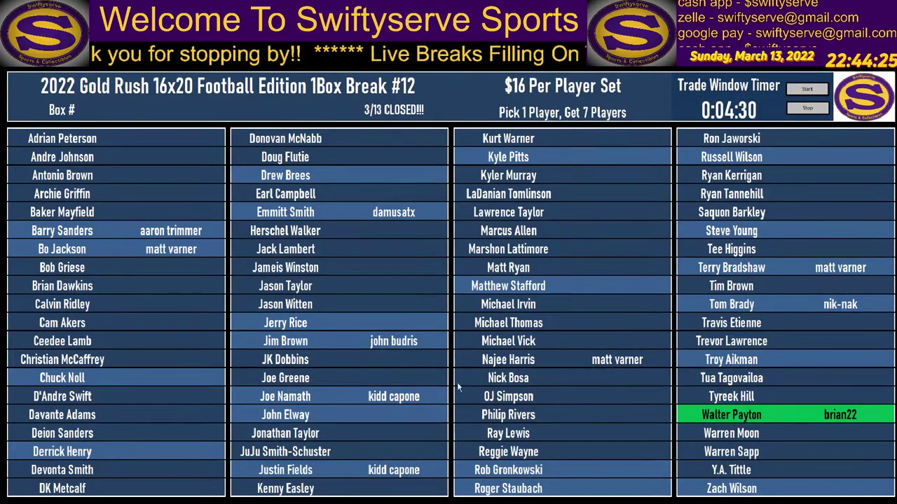
click(315, 212)
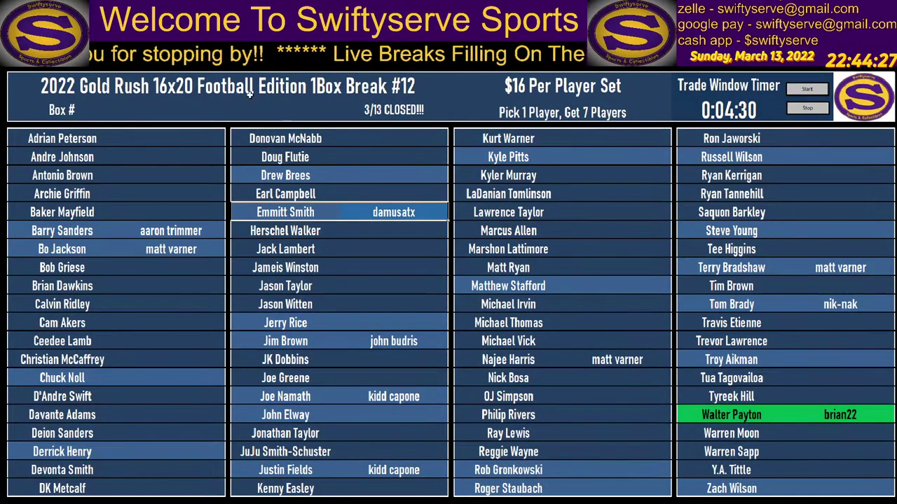
key(Return)
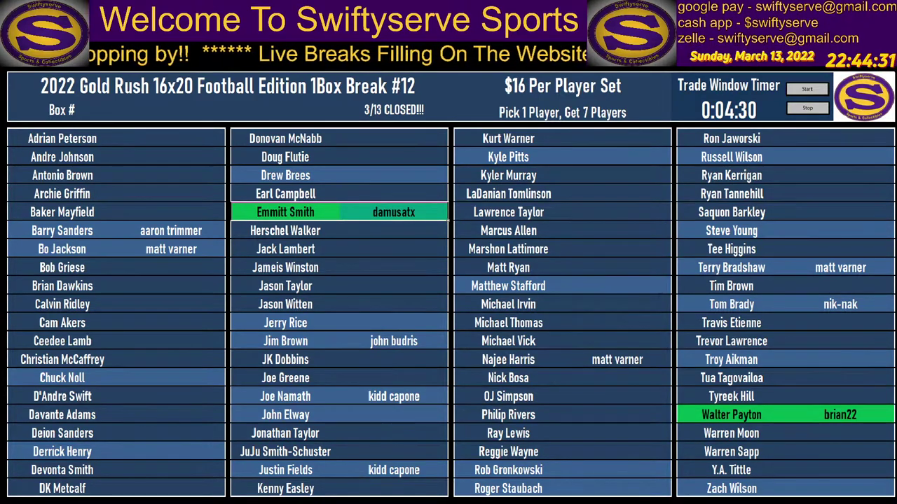
drag(751, 267, 805, 266)
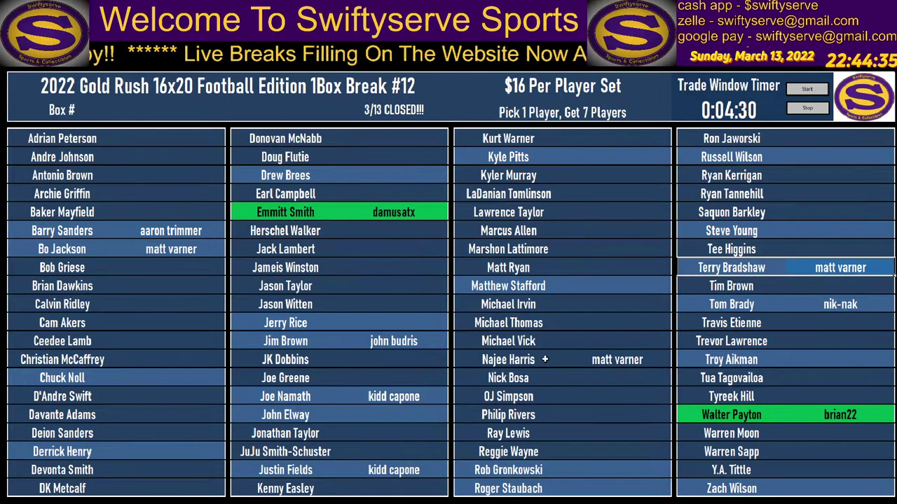
drag(545, 360, 605, 358)
drag(91, 250, 133, 250)
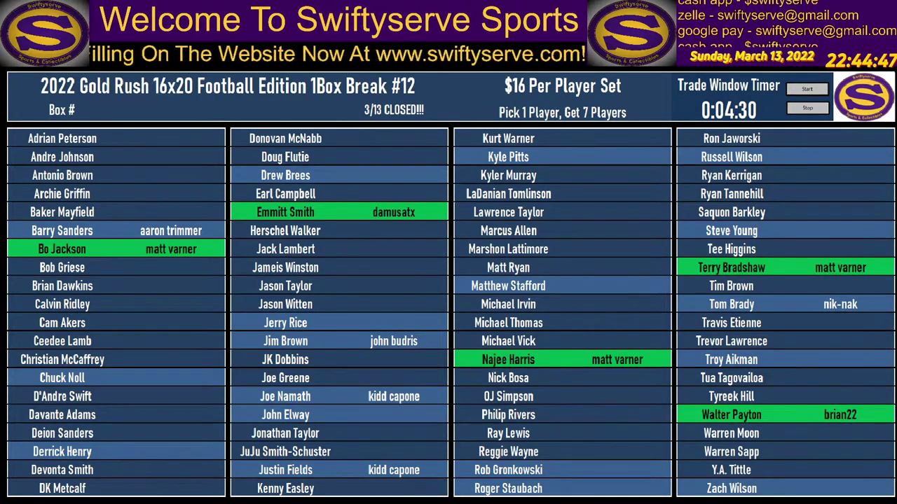
drag(746, 312, 813, 302)
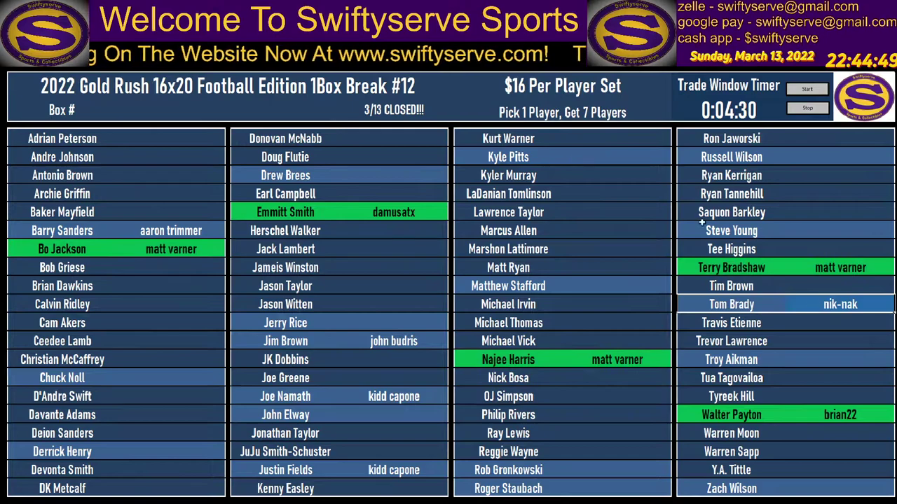
key(F4)
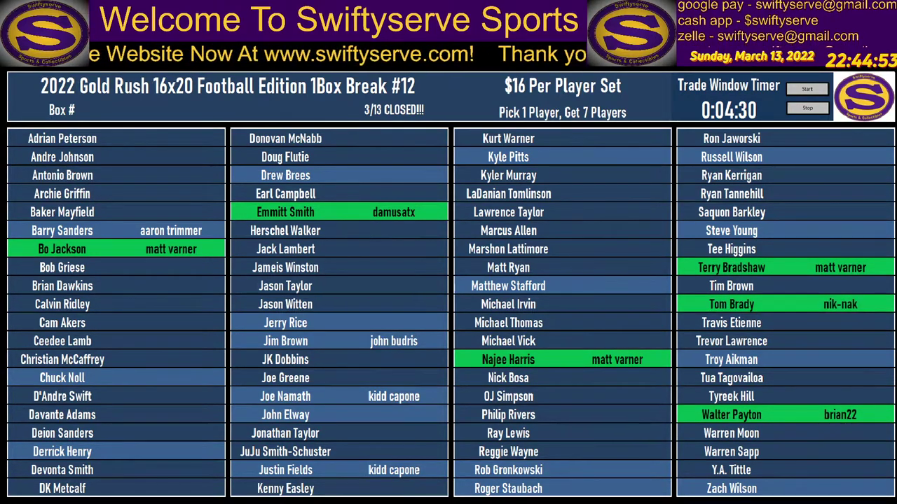
Fill the Joe Namath and Justin Fields rows green, then select Barry Sanders
click(338, 402)
click(318, 468)
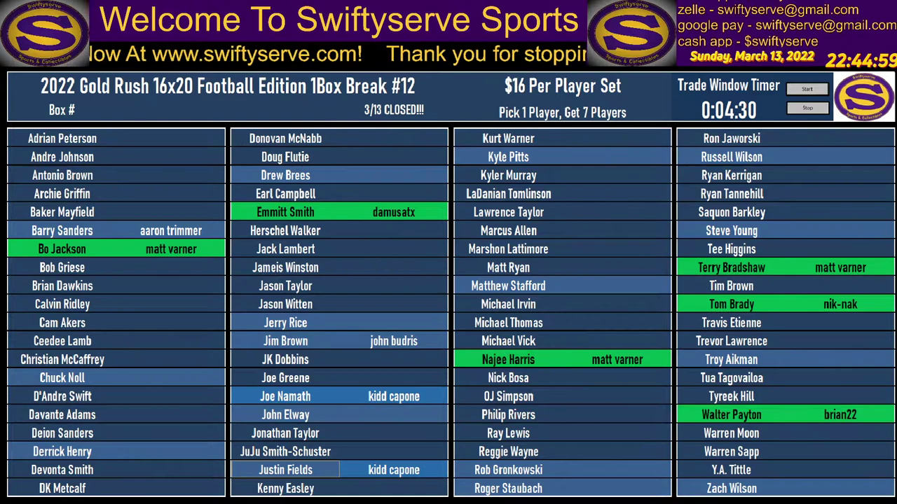
key(F4)
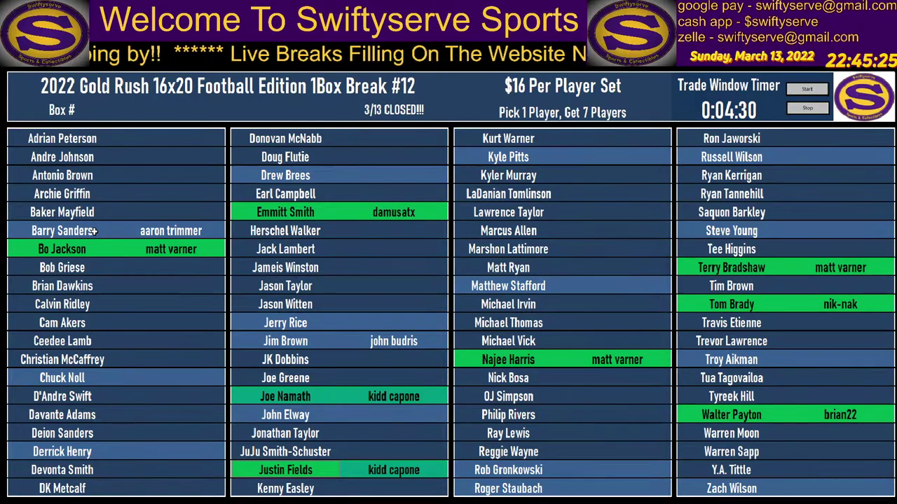
click(96, 233)
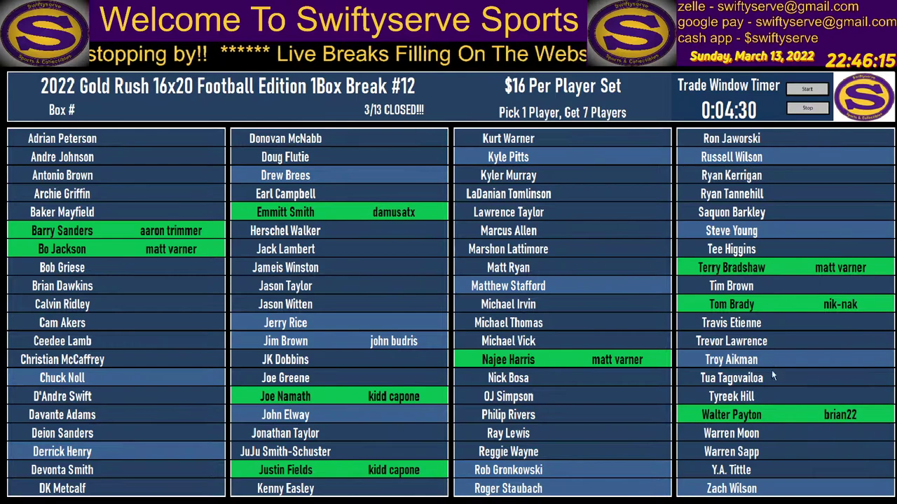
click(361, 341)
key(alt+h)
key(h)
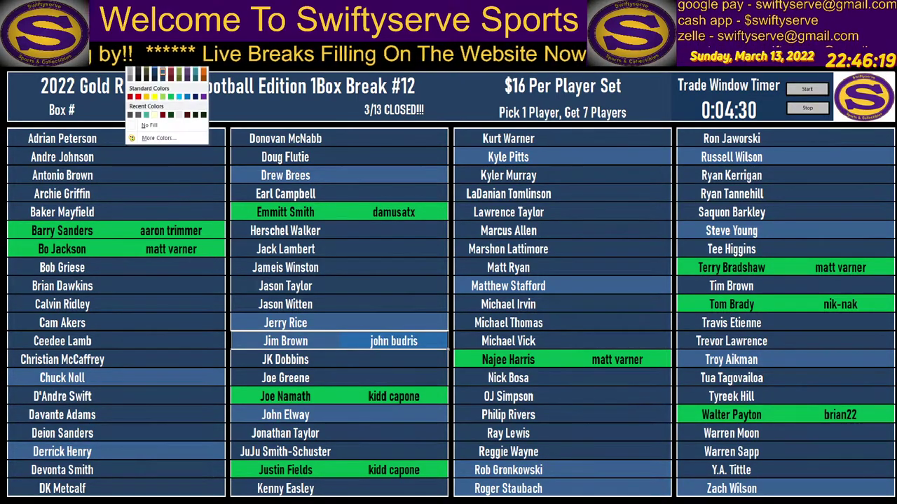
click(131, 97)
key(alt+h)
key(h)
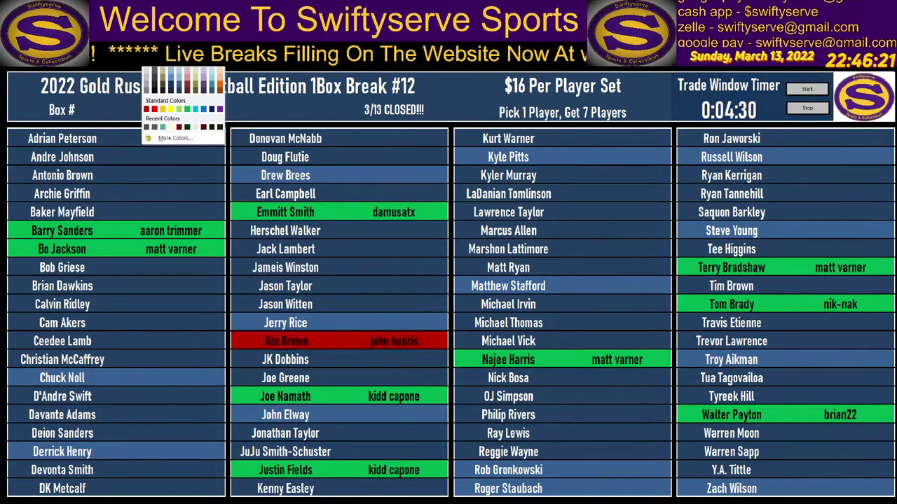
key(Escape)
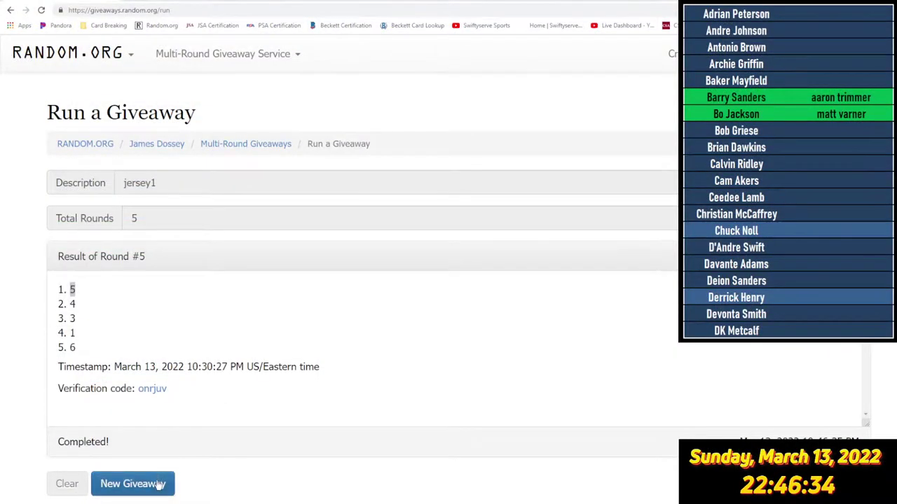
Start a new, empty Random.org giveaway and place the cursor in Entries
click(151, 483)
click(621, 184)
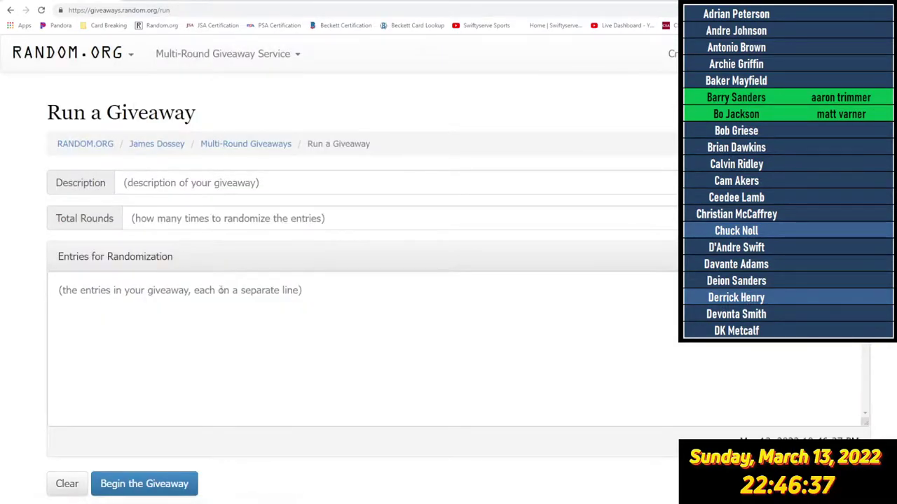
click(228, 297)
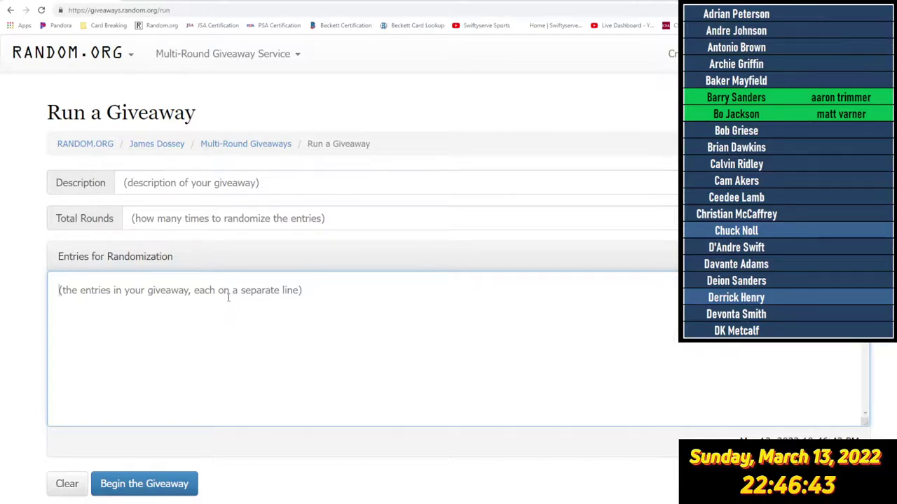
List the first five buyers' names, one per line, in the entries box
key(Return)
key(Return)
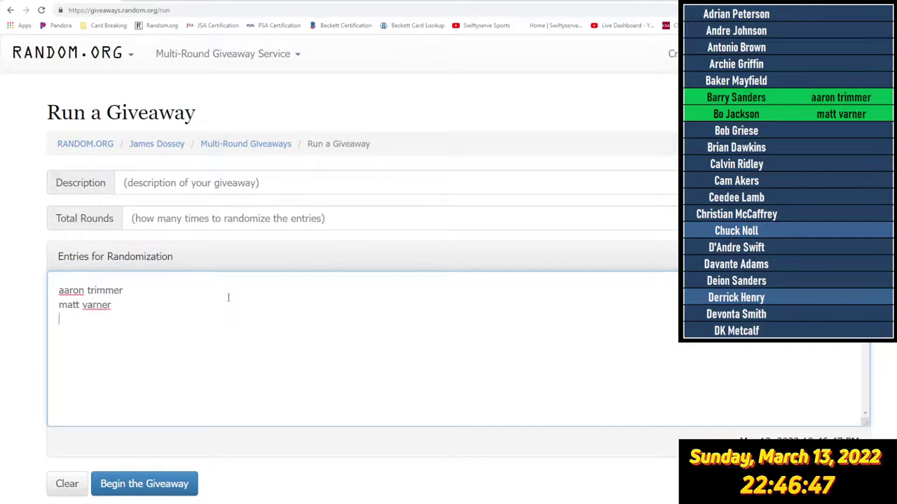
text(damusatx)
key(Return)
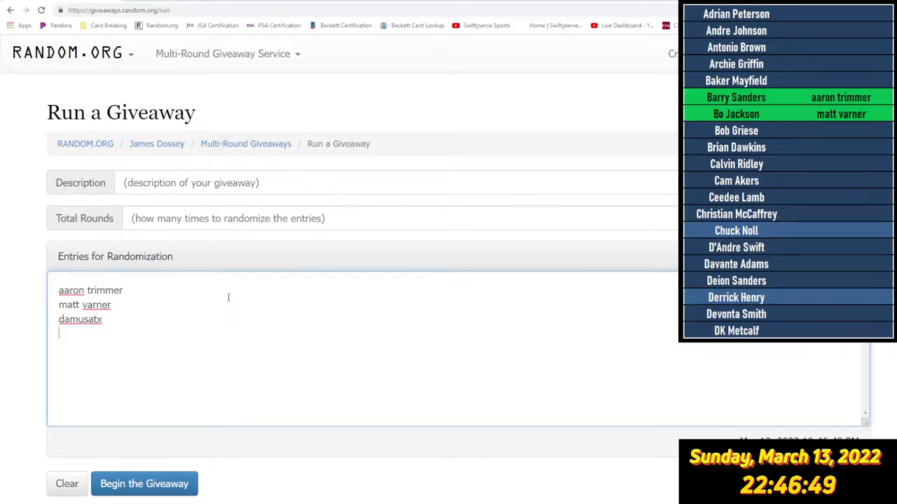
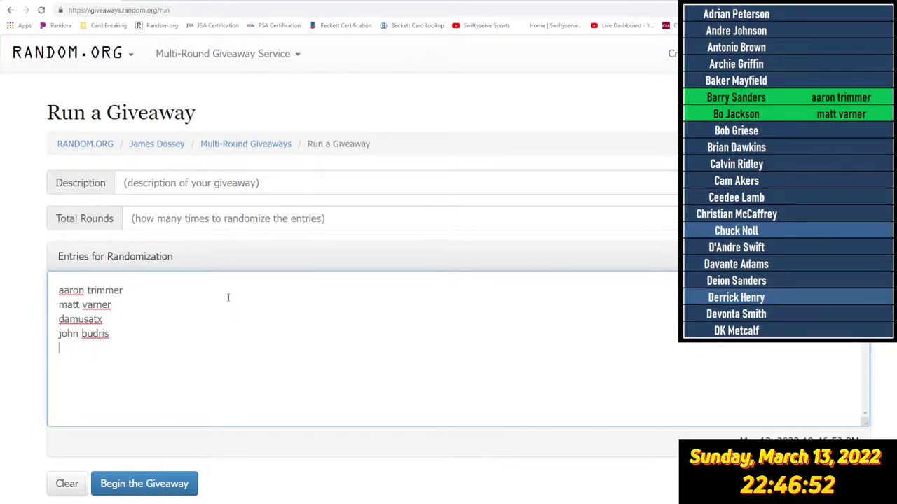
key(Return)
text(kdid c)
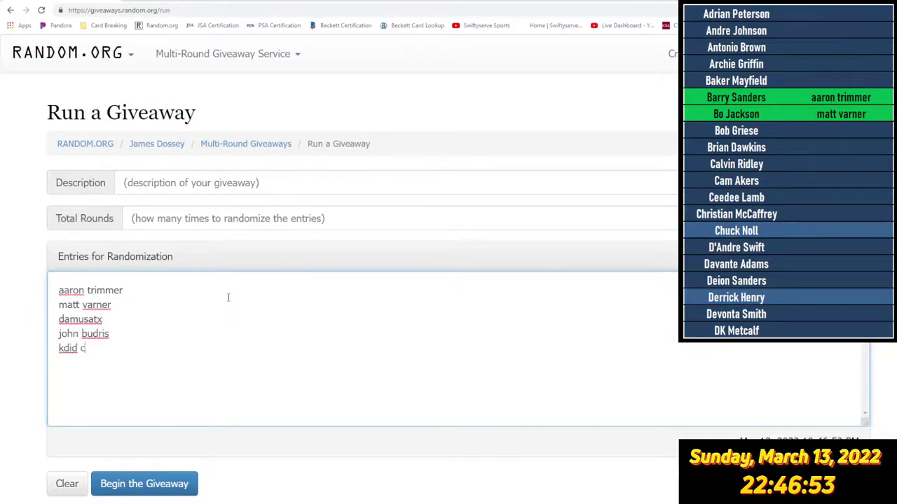
key(BackSpace)
key(BackSpace)
key(BackSpace)
text(idd capone)
key(Return)
Add the remaining five buyers' names and remove the trailing blank line
text(id)
key(BackSpace)
key(BackSpace)
text(kidd capone)
key(Return)
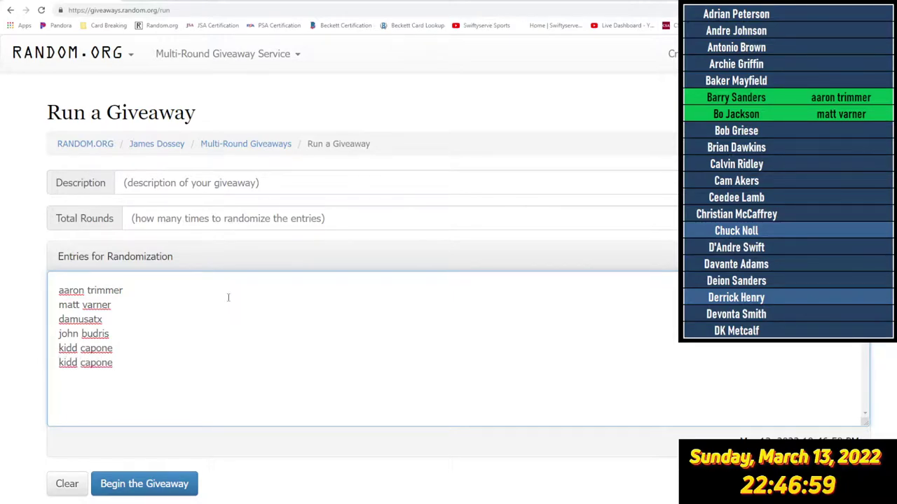
key(Return)
key(Return)
text(nik-nak)
key(Return)
text(brian22)
key(Return)
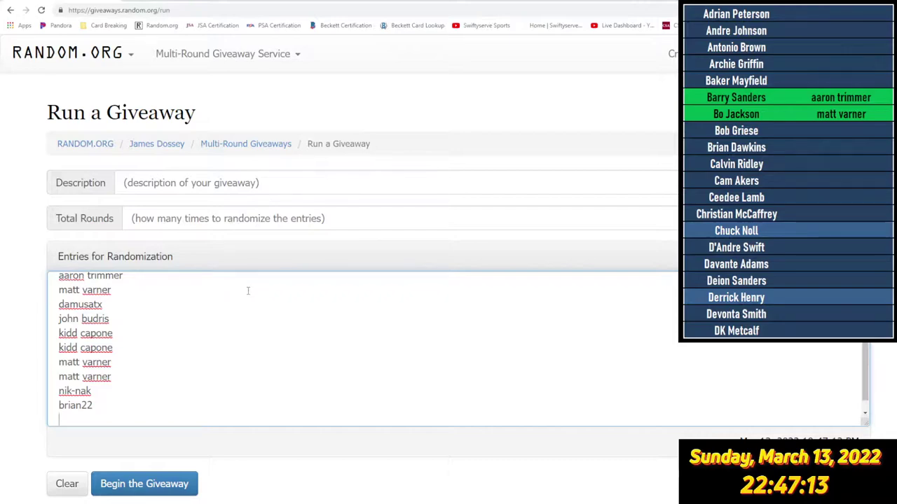
key(BackSpace)
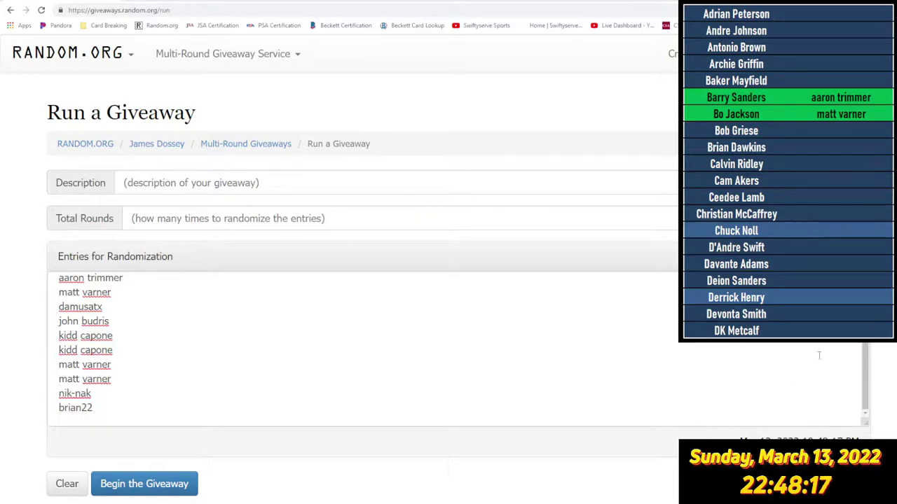
click(92, 414)
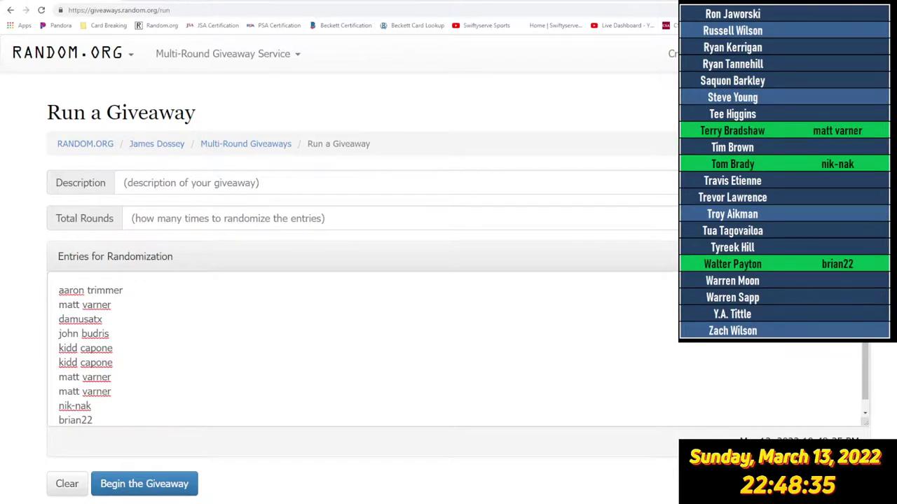
click(93, 420)
key(Return)
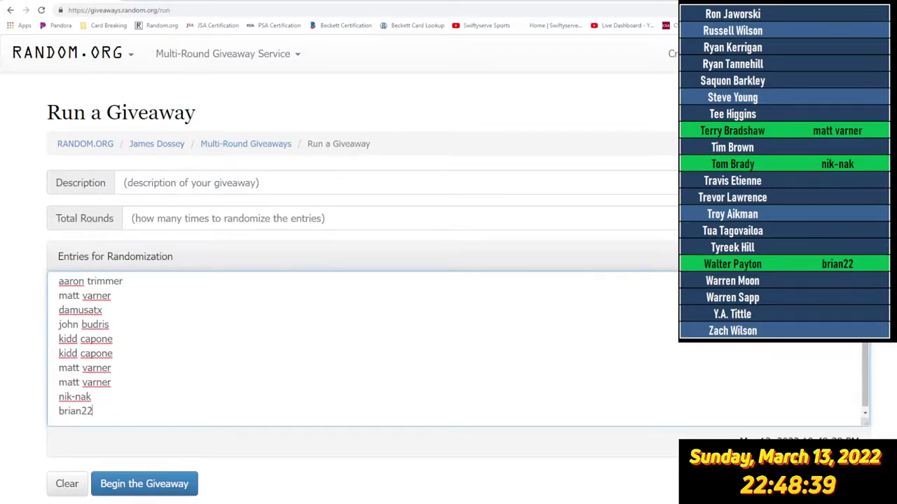
key(Tab)
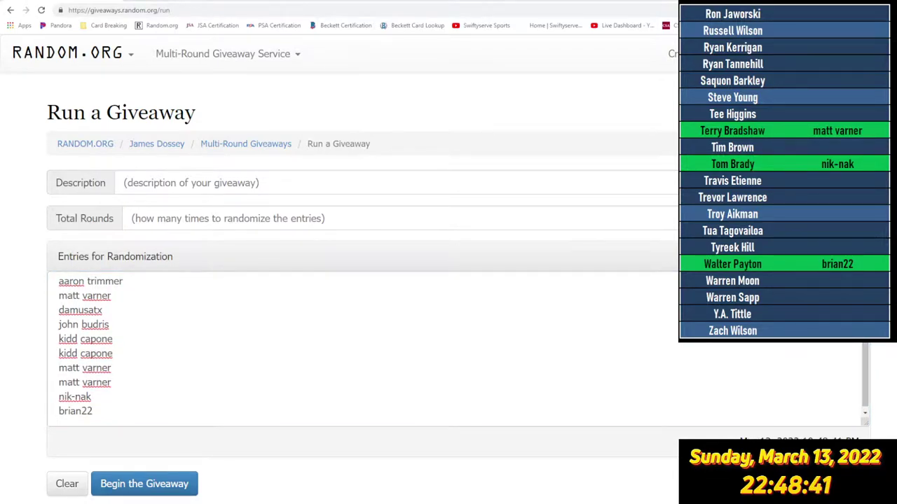
Set the giveaway description to 'pic2' with 12 total rounds
click(413, 187)
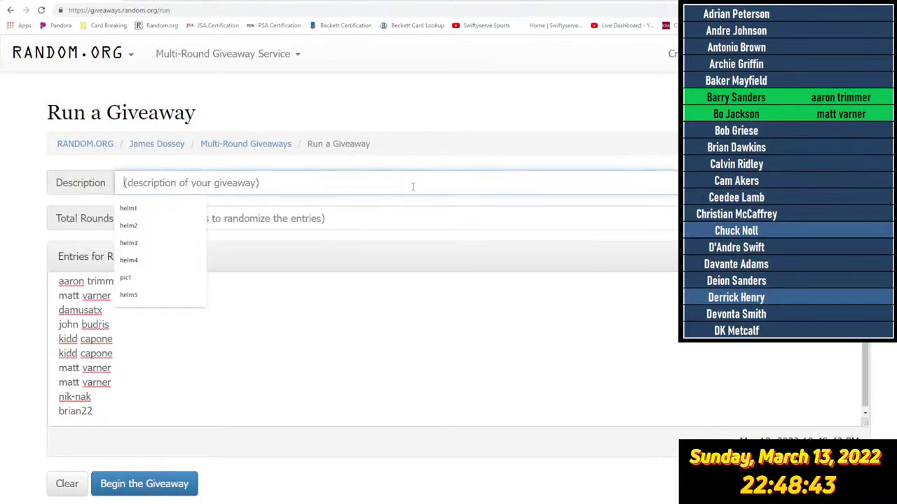
text(pic2)
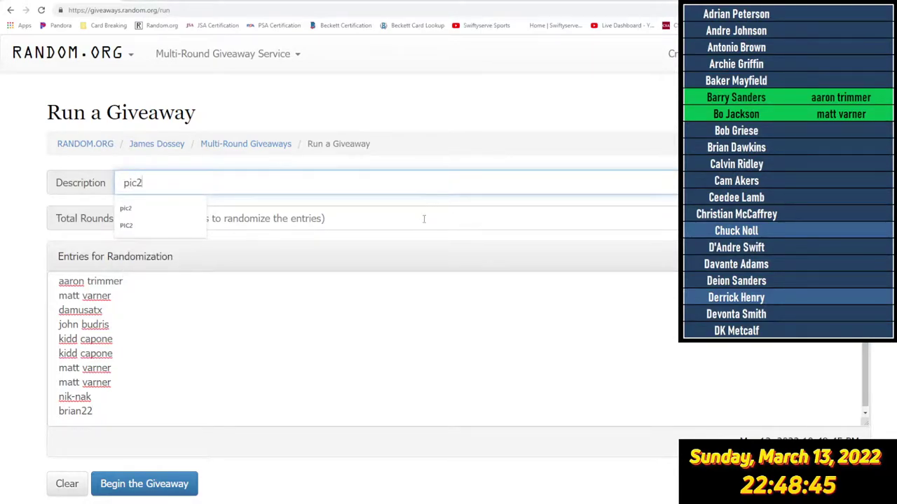
key(Tab)
text(12)
key(Tab)
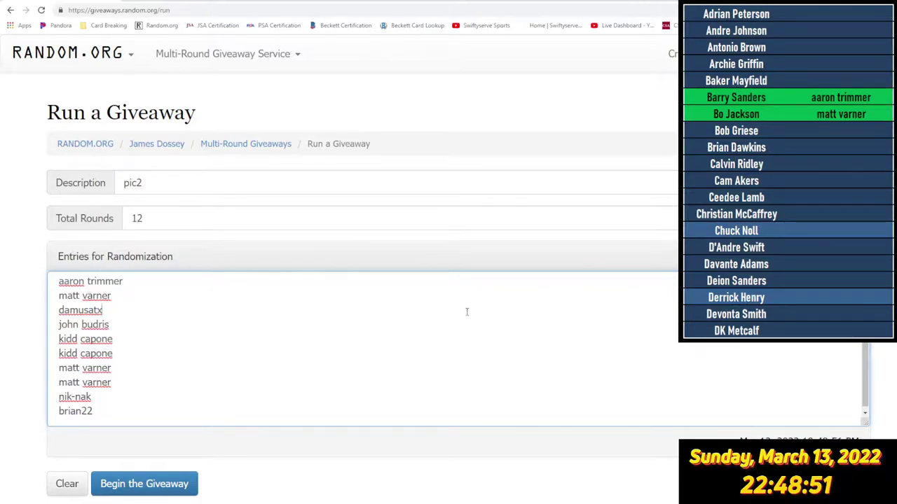
Begin the giveaway and advance through the rounds to Round #6
click(176, 479)
click(616, 231)
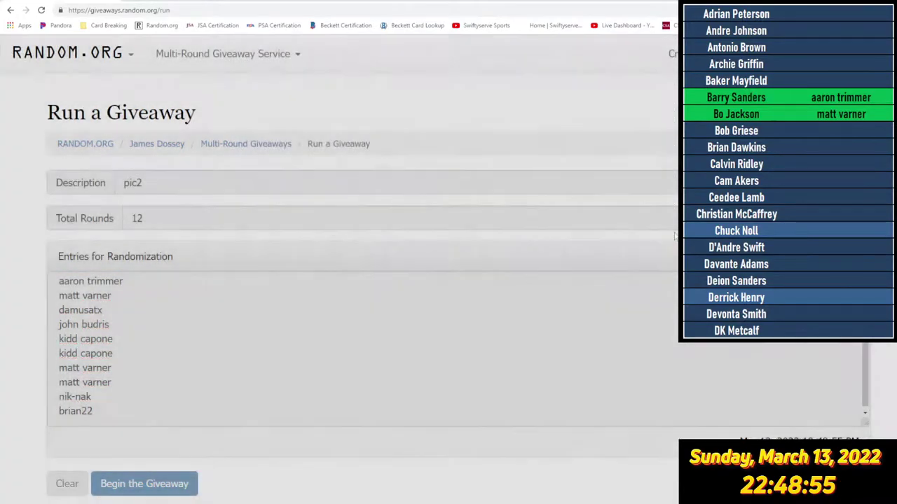
click(150, 483)
click(150, 483)
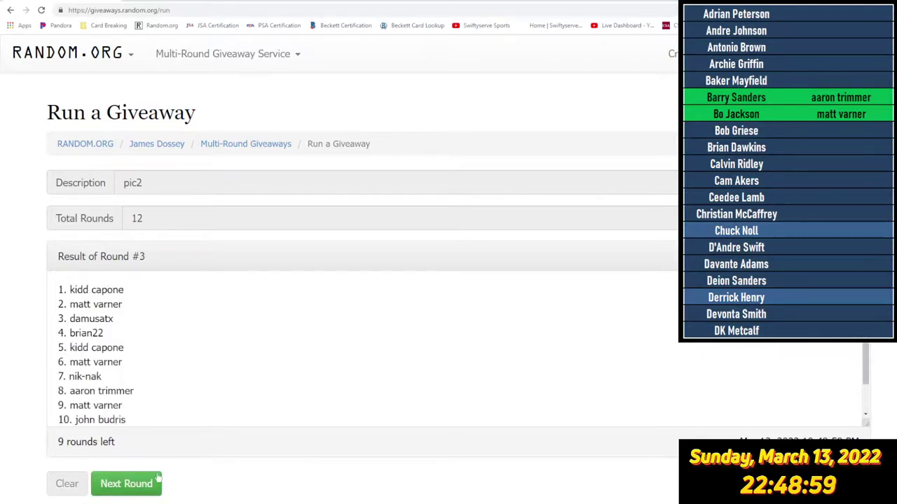
click(152, 485)
click(152, 484)
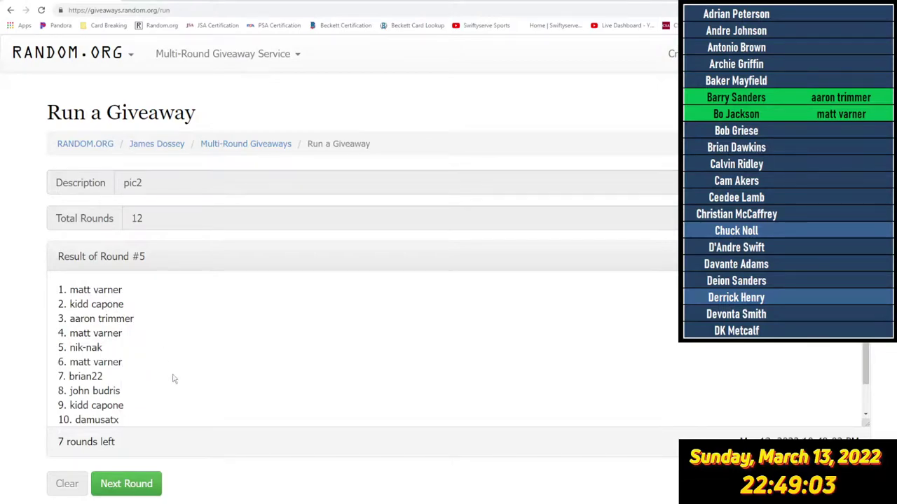
click(150, 484)
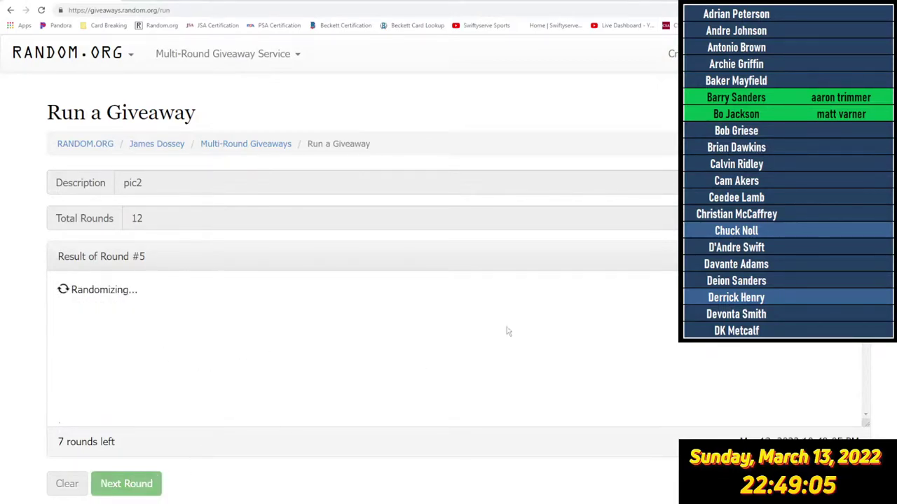
click(840, 14)
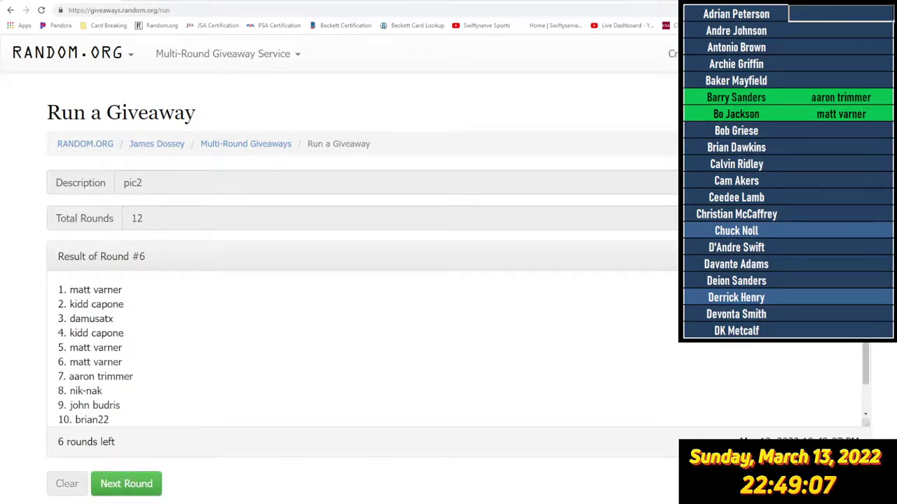
key(Return)
text(kidd capone)
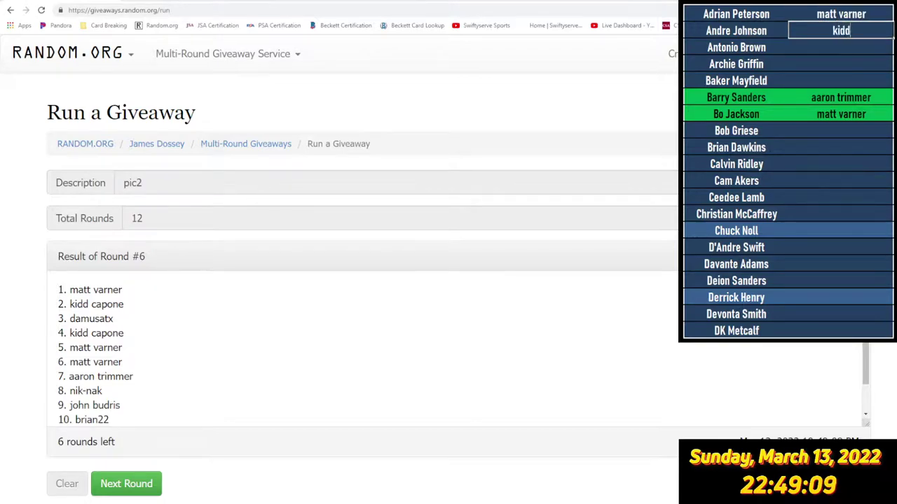
key(Return)
text(d)
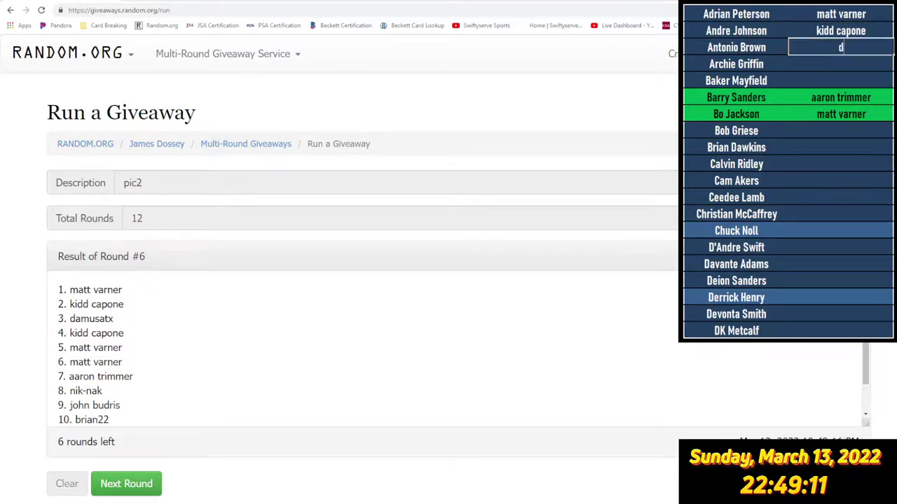
text(amusatx)
key(Return)
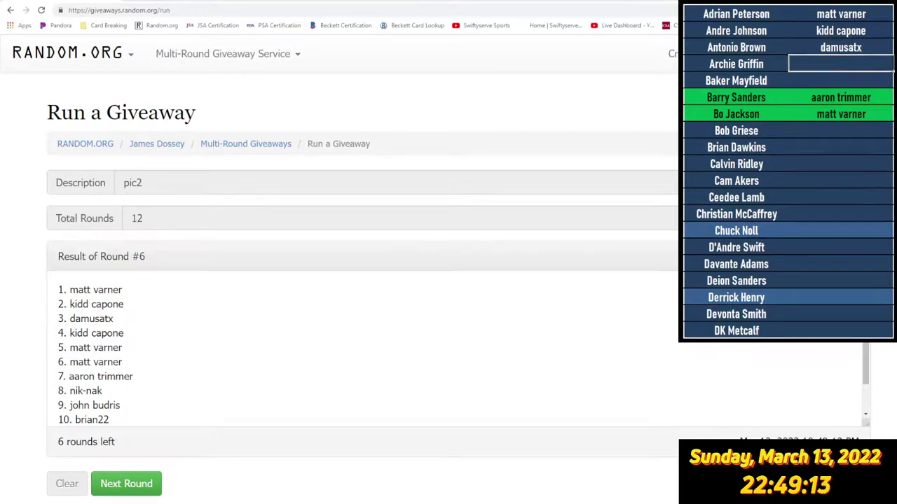
text(kidd capone)
key(Return)
key(Return)
key(Return)
key(Return)
key(Return)
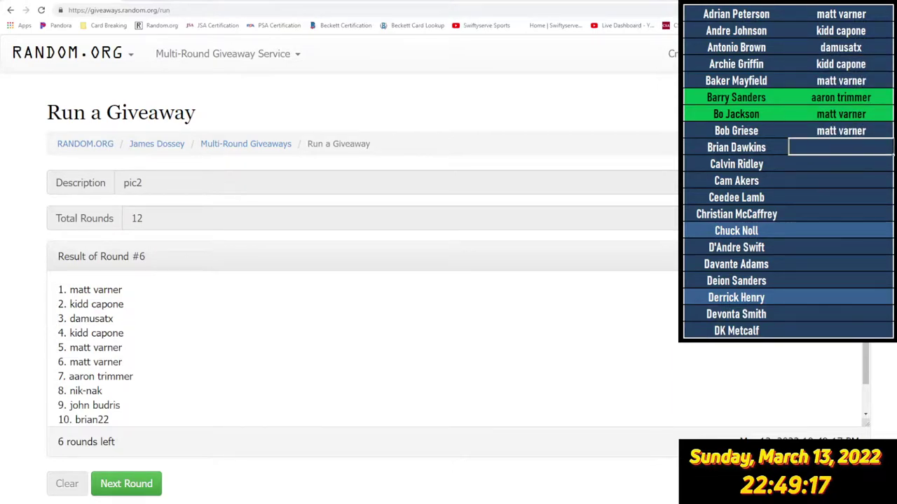
key(Return)
text(ni)
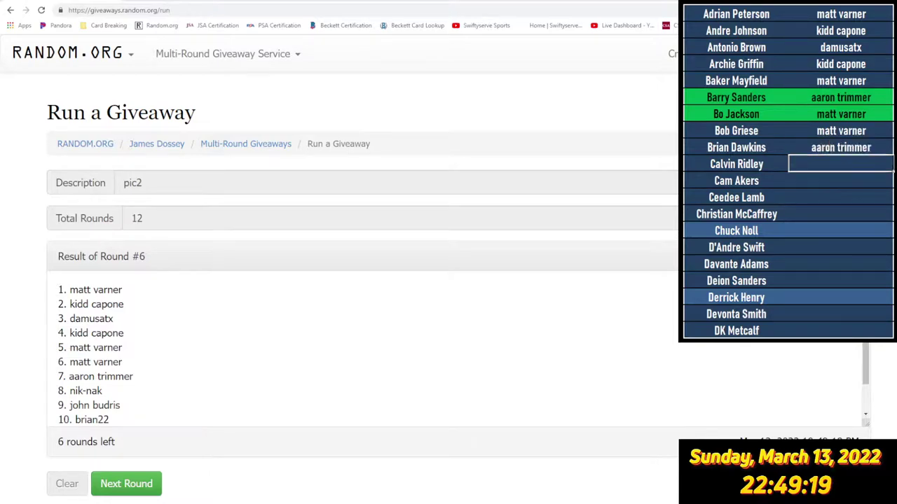
text(k-nak)
key(Return)
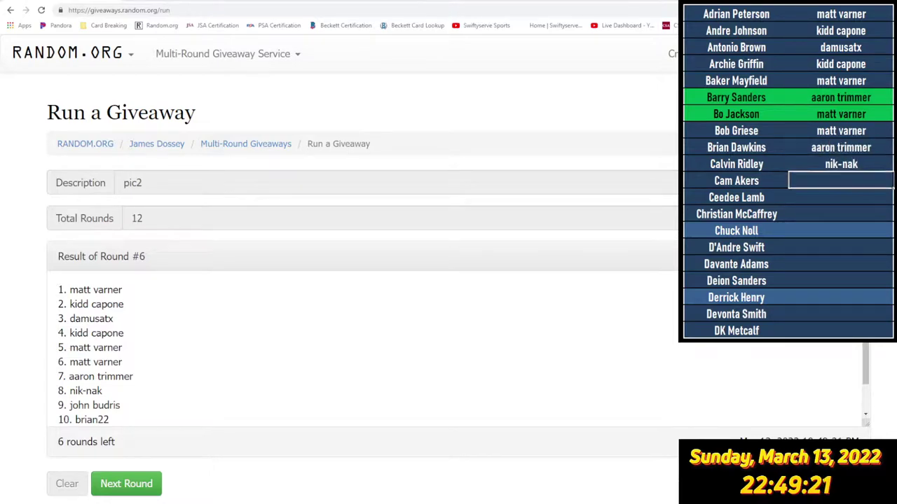
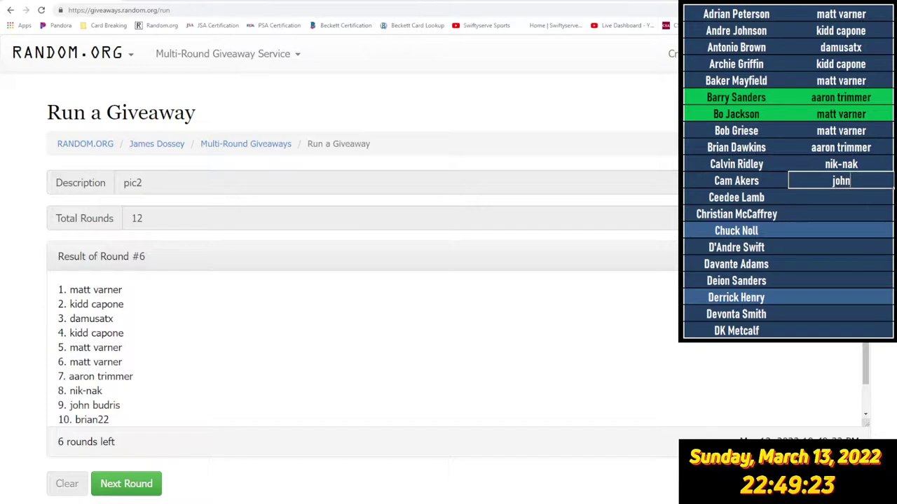
key(Return)
text(brian22)
key(Return)
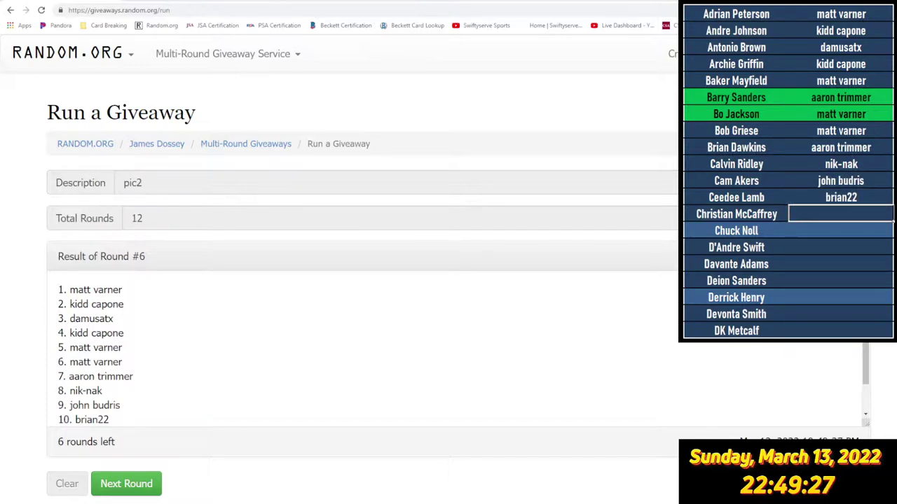
scroll(280, 336, down, 1)
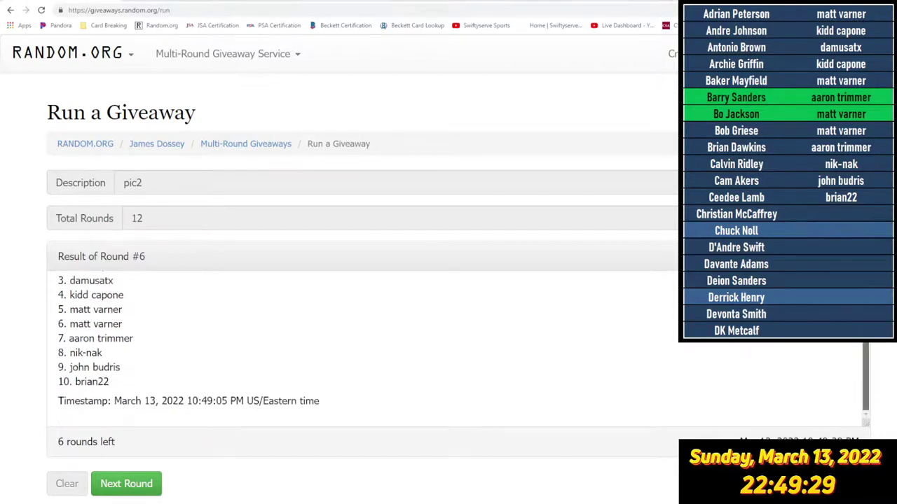
click(156, 480)
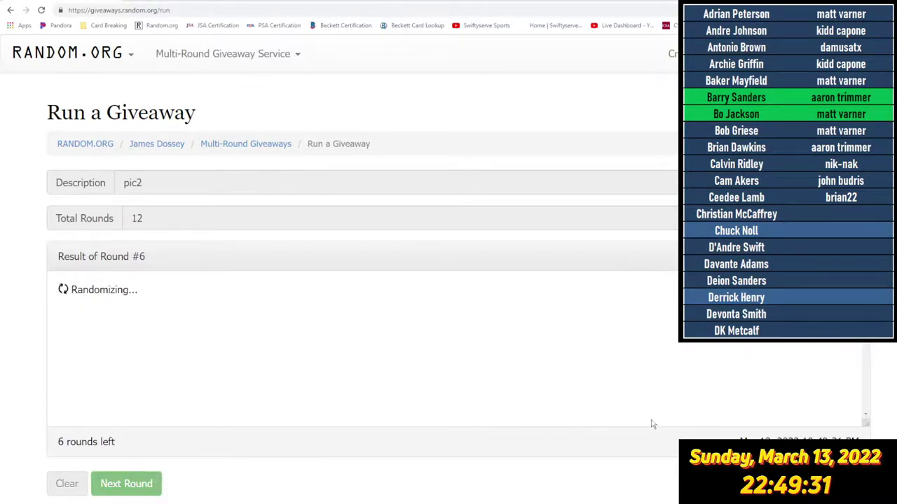
key(alt+Tab)
text(nik-)
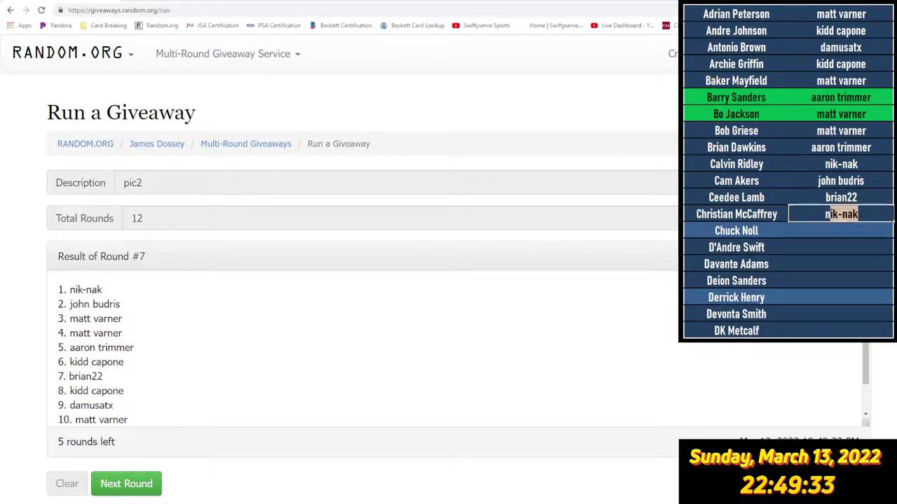
text(nak)
key(Return)
text(ma)
key(Return)
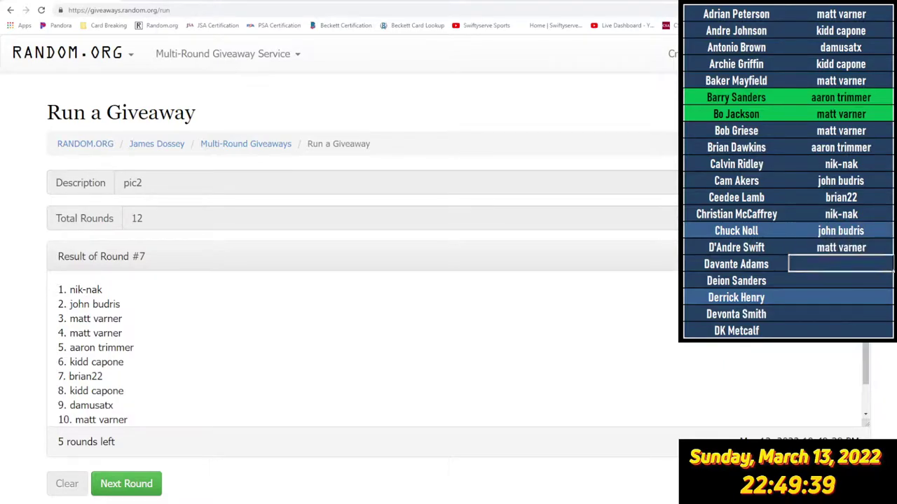
text(ma)
key(Return)
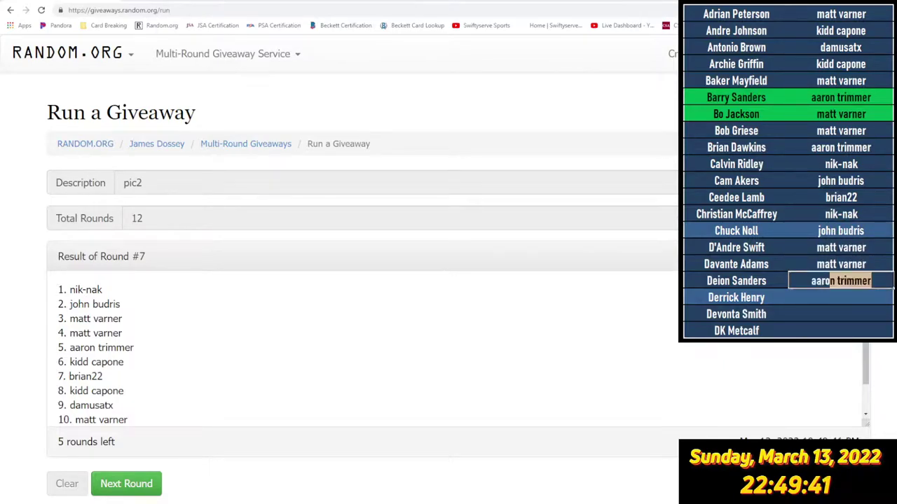
key(Return)
text(kidd capone)
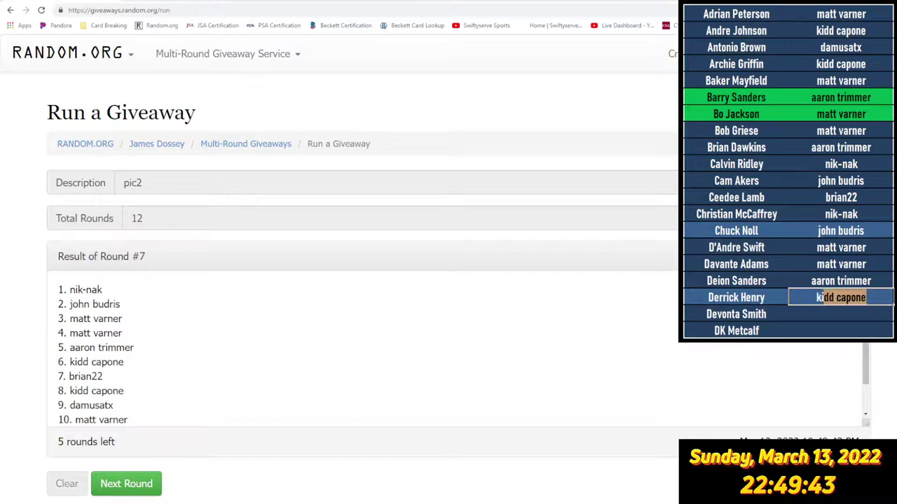
key(Return)
text(brian2)
key(Return)
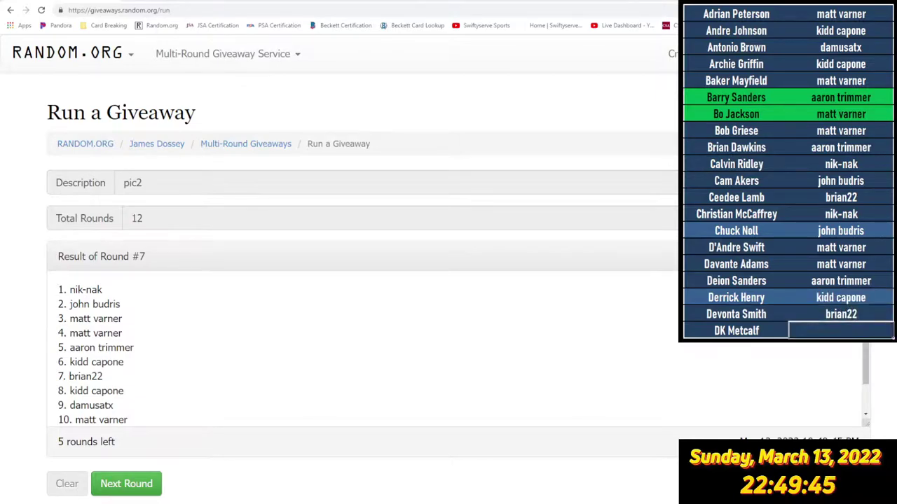
text(kidd capone)
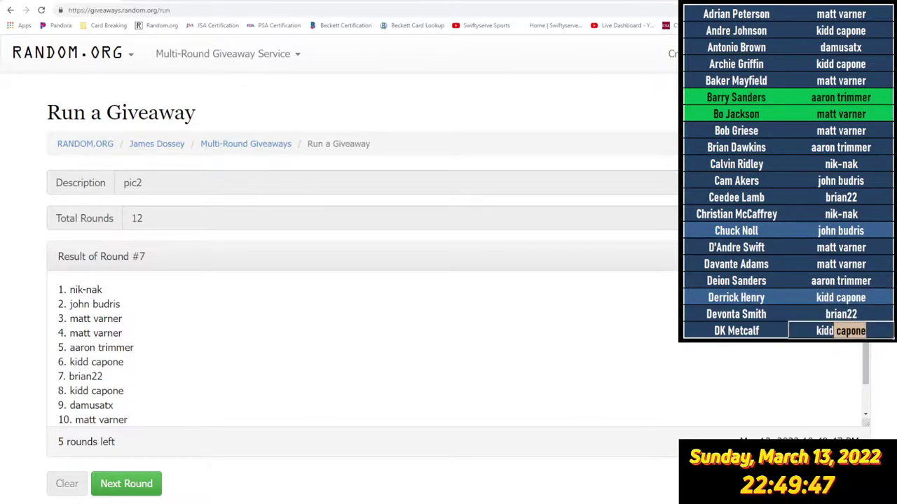
key(Return)
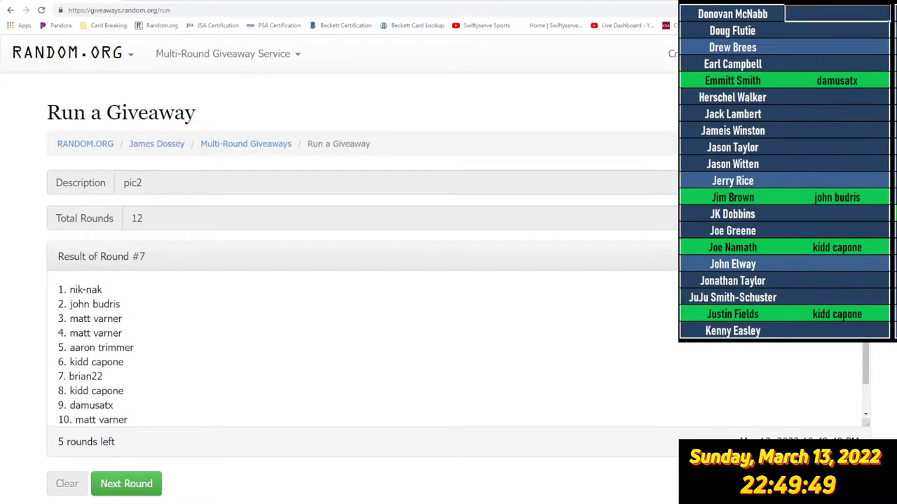
text(damusatx)
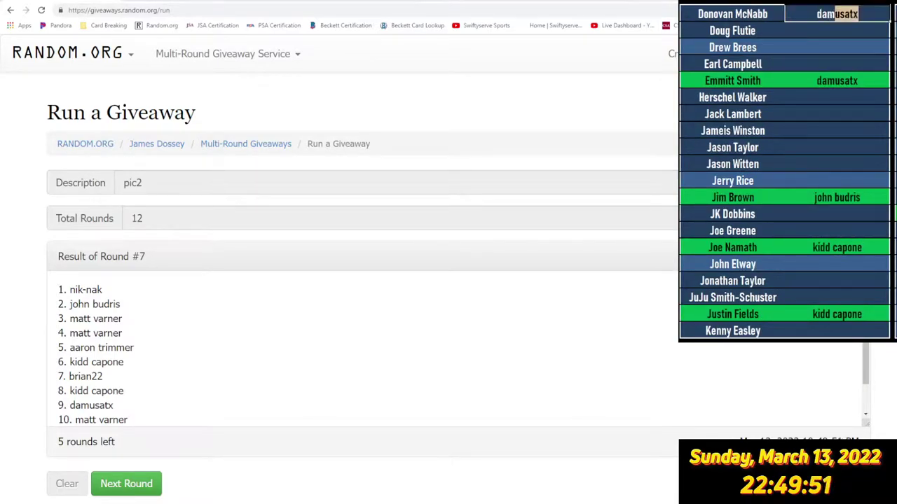
key(Return)
text(matt)
key(Return)
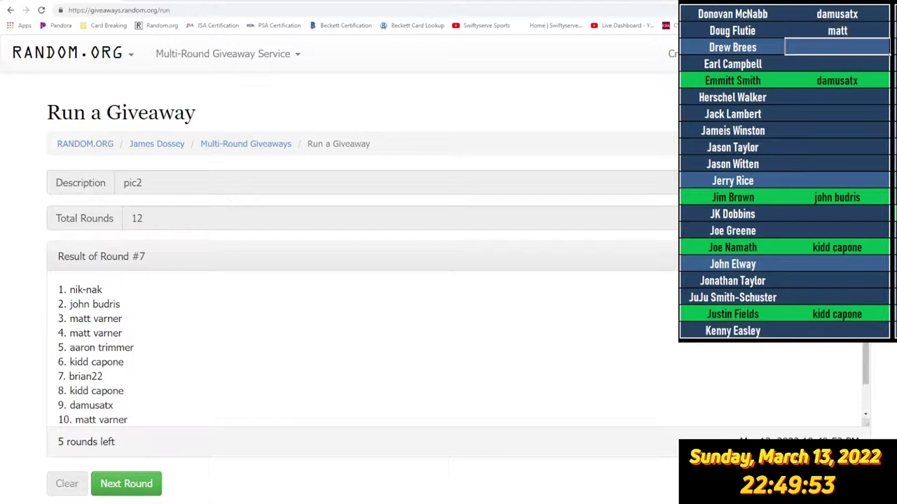
click(837, 30)
key(Return)
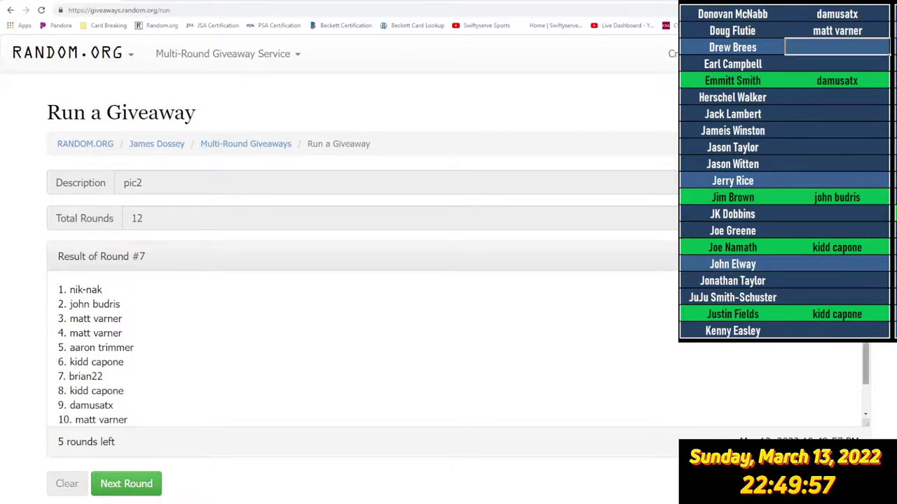
scroll(372, 390, down, 1)
click(149, 482)
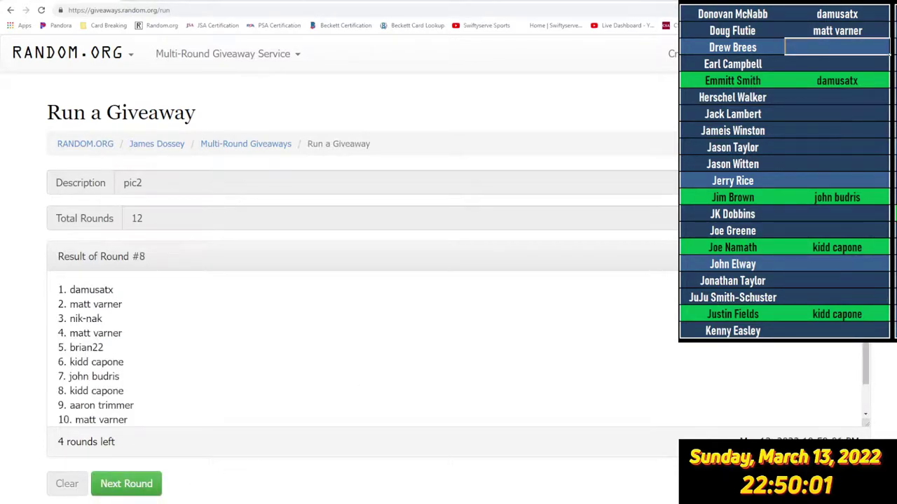
text(damusatx)
key(Return)
text(mat)
key(Return)
key(Return)
text(nik-nak)
key(Return)
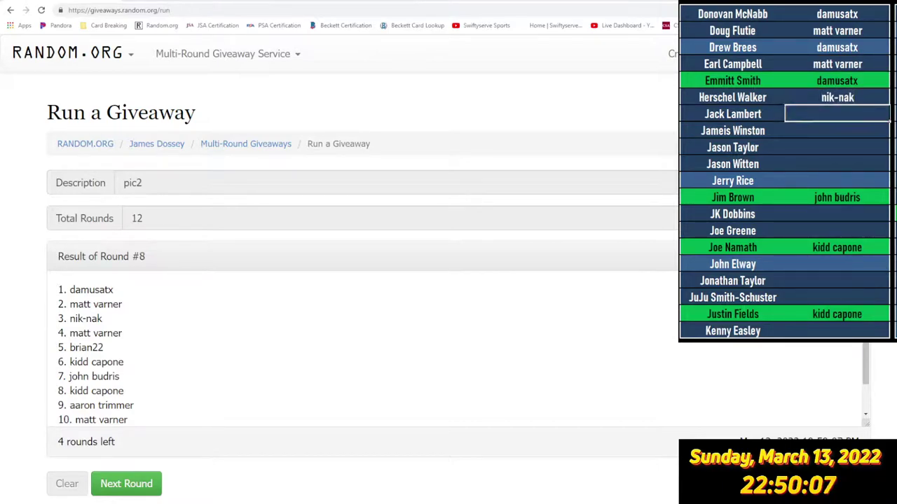
key(Return)
text(brian22)
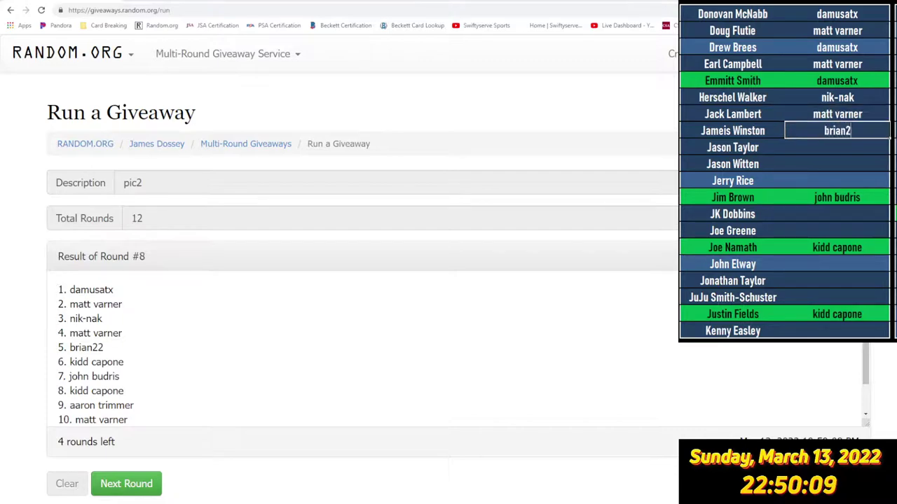
key(Return)
text(kidd capone)
key(Return)
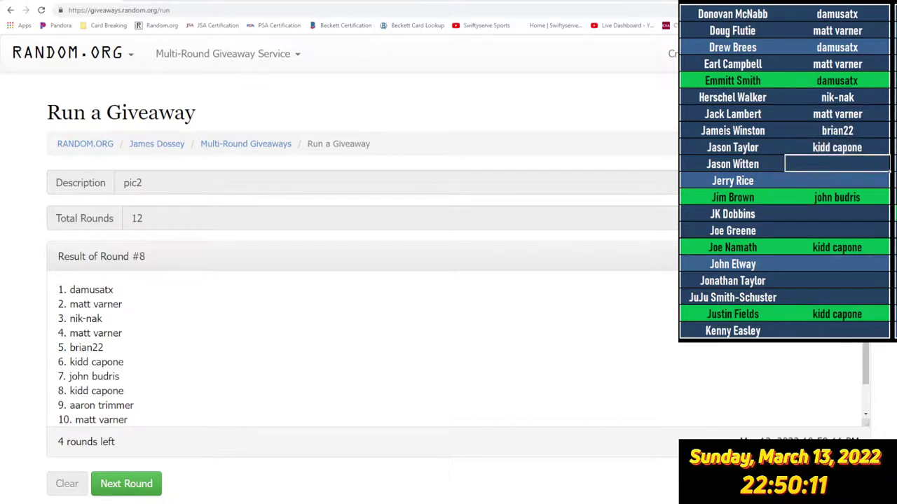
text(john)
key(Return)
text(k)
key(Return)
key(Return)
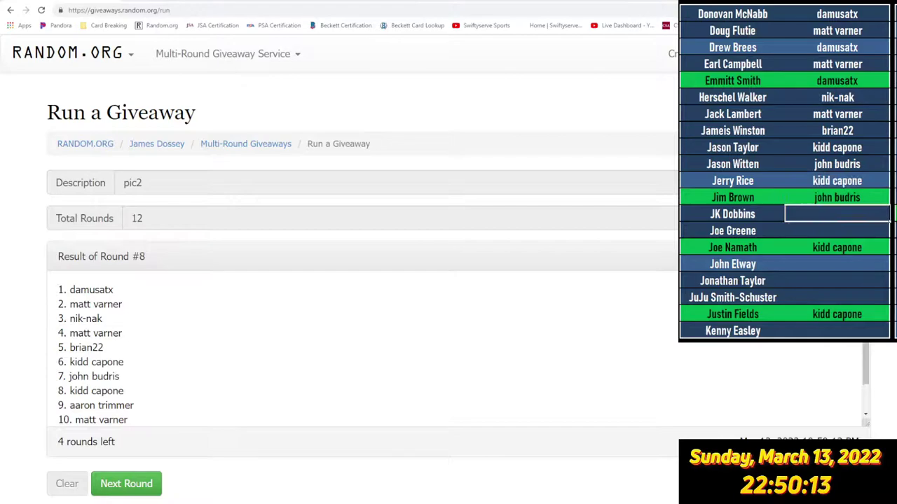
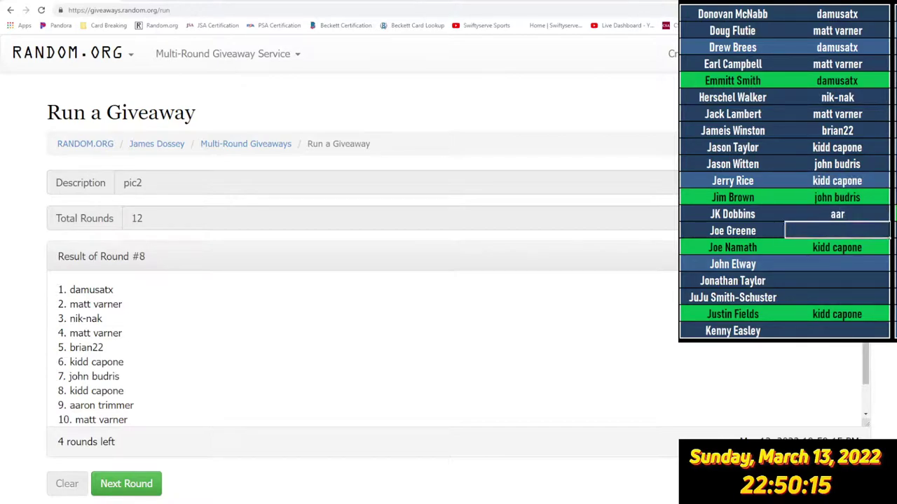
key(Return)
text(mat)
key(Return)
click(837, 264)
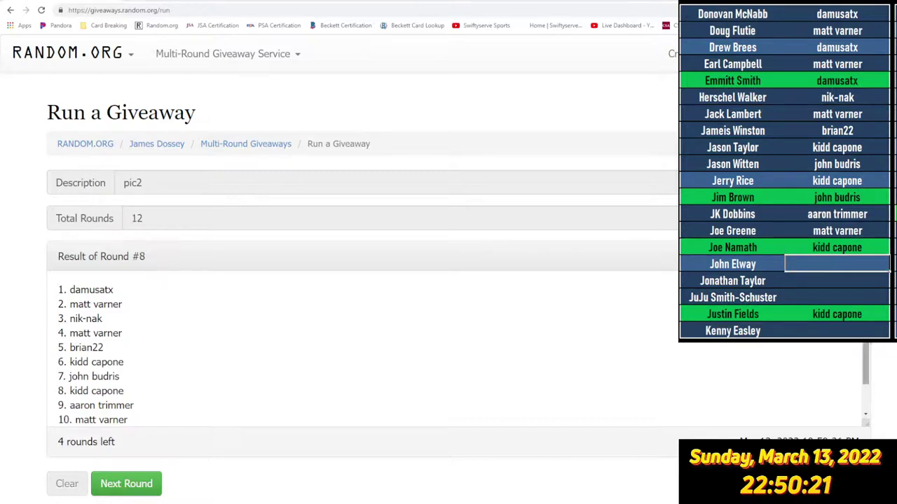
scroll(866, 382, down, 1)
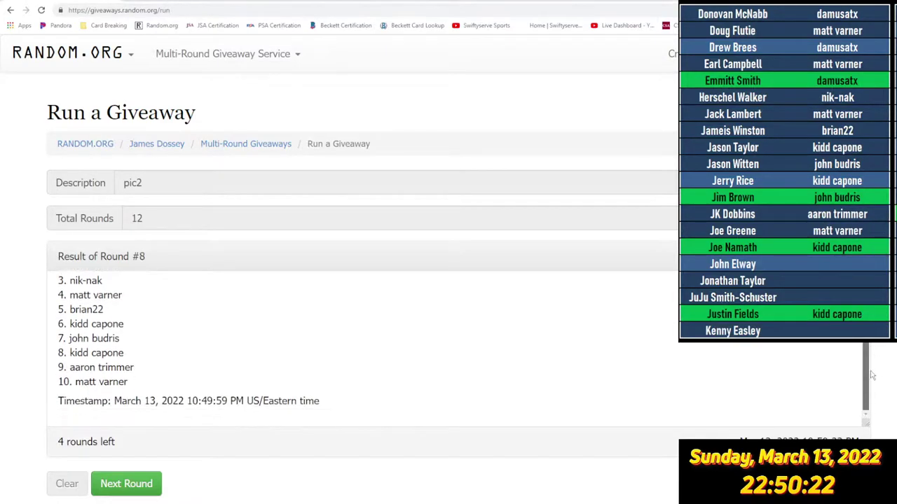
click(155, 483)
click(836, 264)
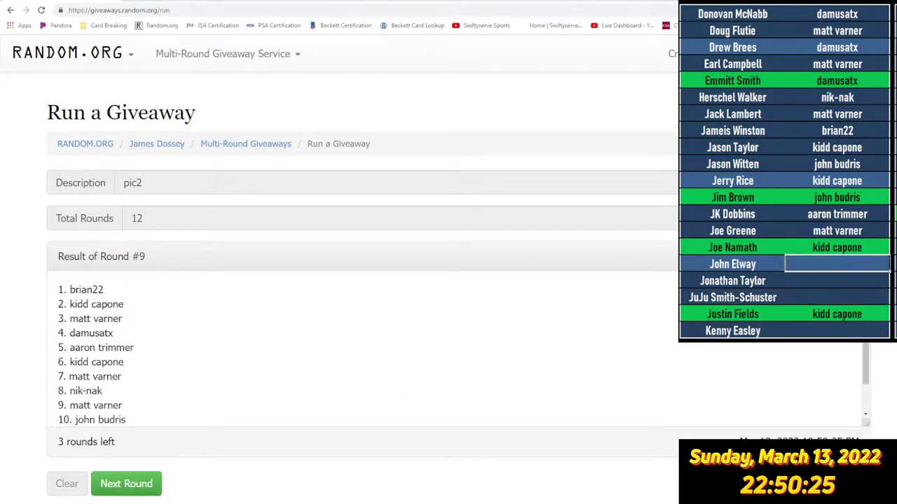
text(brian22)
key(Return)
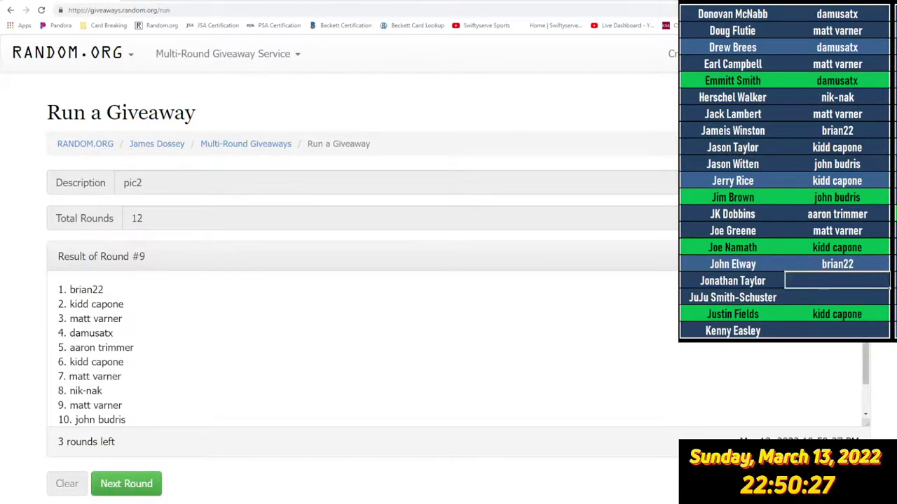
text(kidd)
key(Return)
key(Return)
text(damusatx)
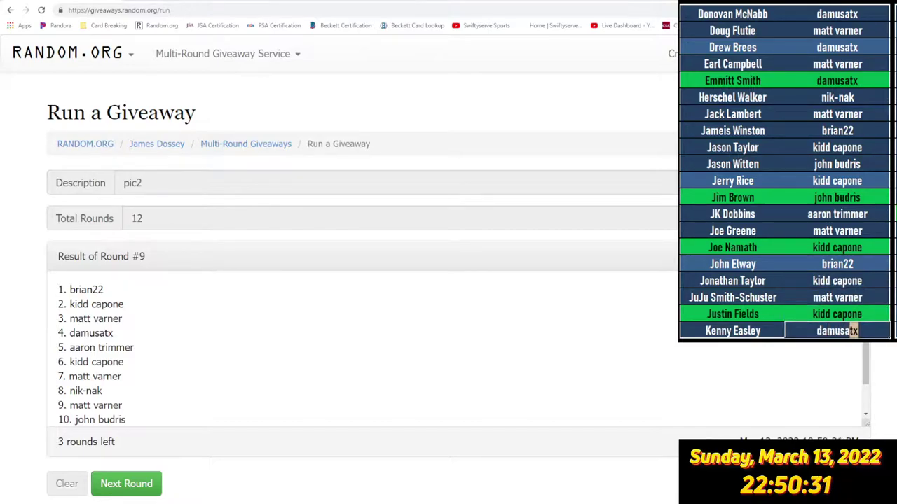
key(Return)
scroll(785, 172, down, 7)
click(837, 14)
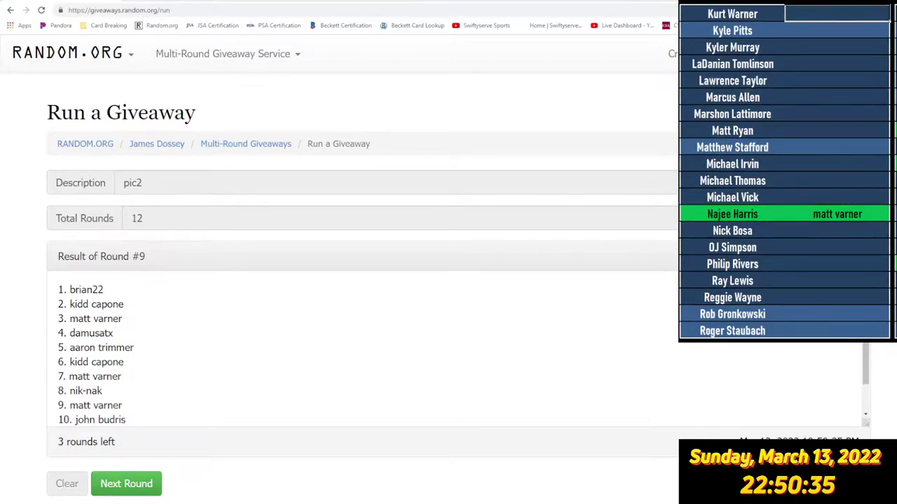
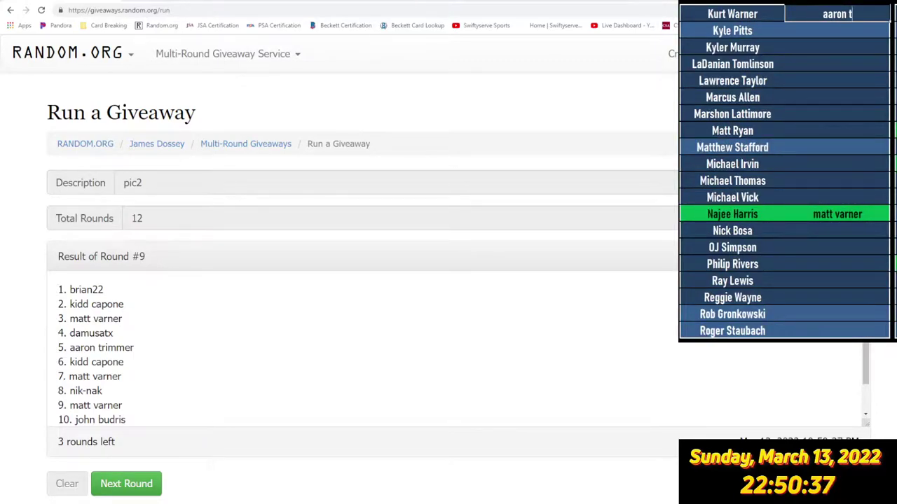
key(Return)
text(kidd cap)
text(one)
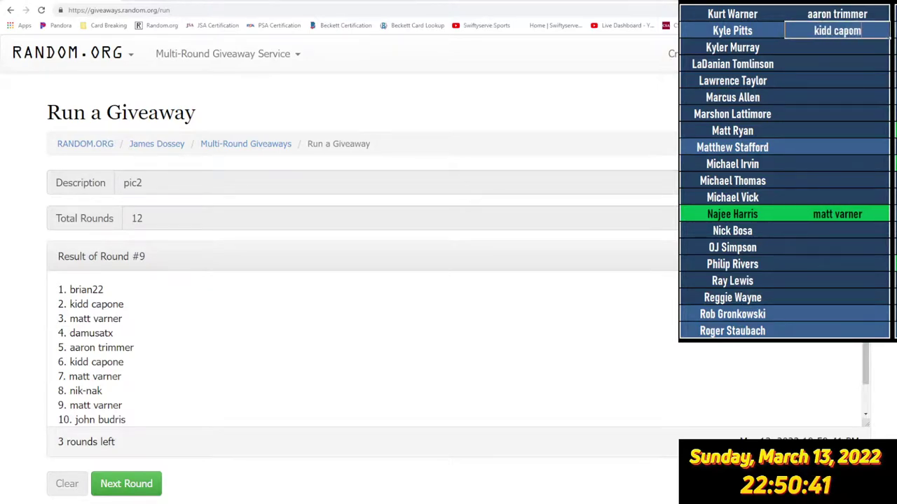
key(Return)
text(matt)
key(Return)
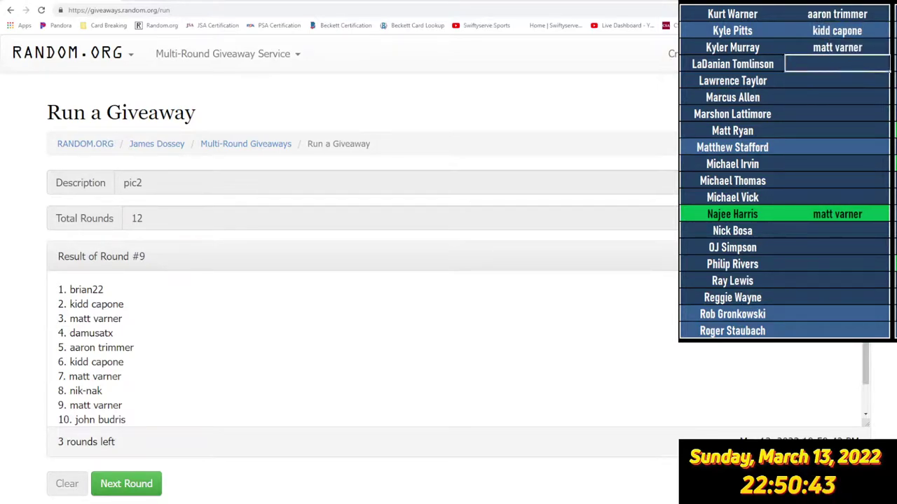
text(nik)
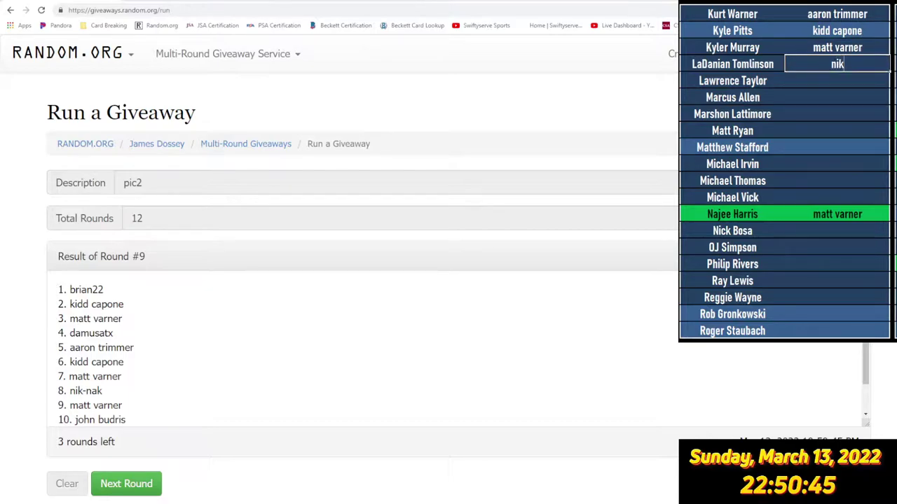
text(-nak)
key(Return)
text(mat)
key(Return)
key(Return)
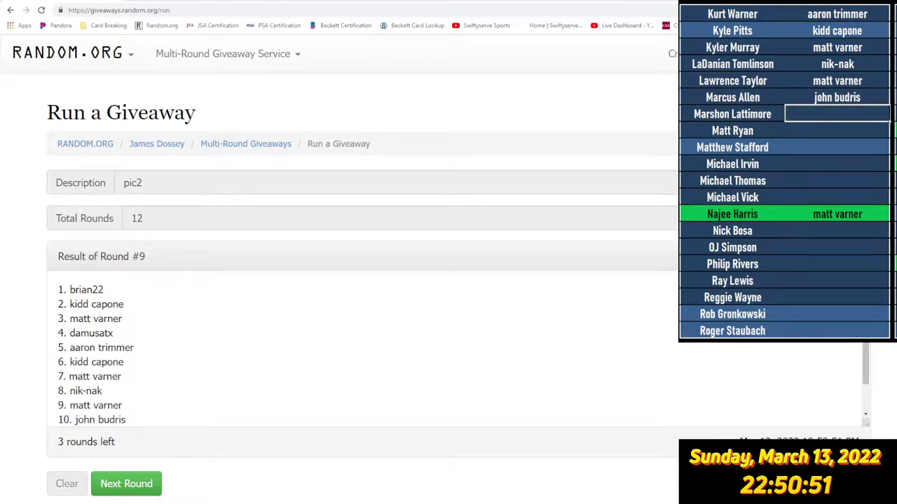
scroll(630, 368, down, 2)
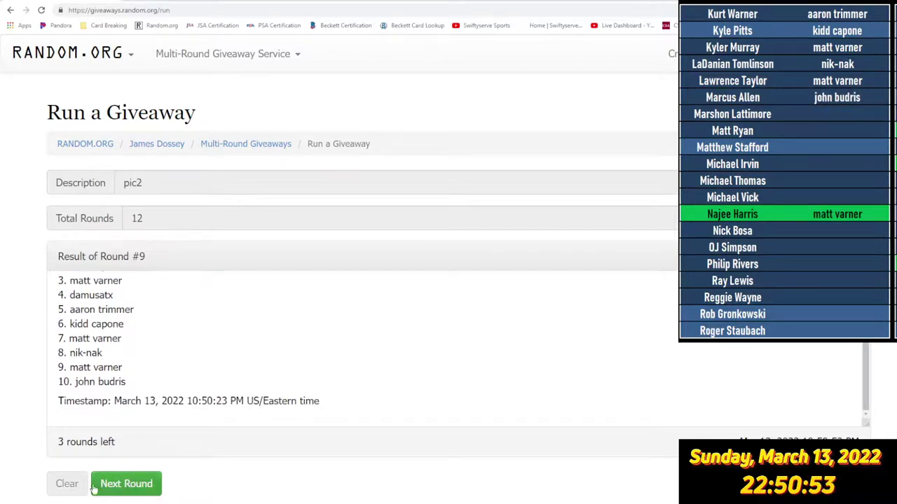
click(135, 485)
click(837, 114)
text(nik-nak)
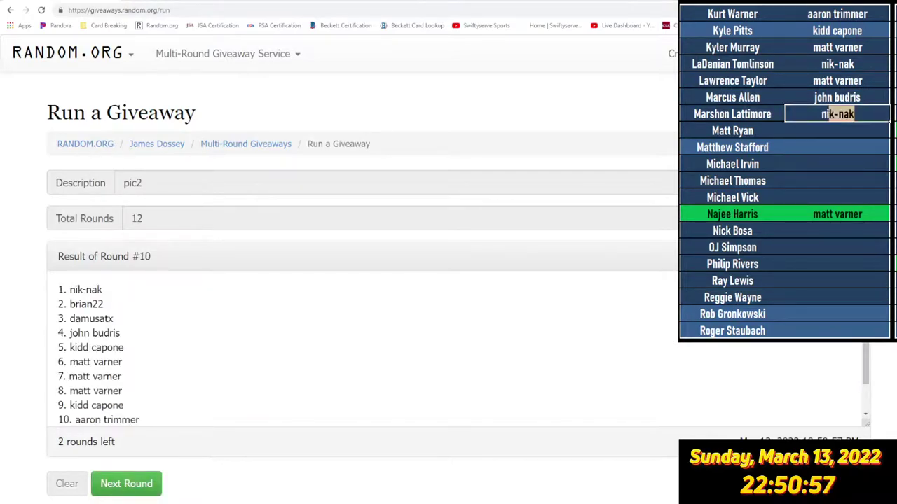
key(Return)
text(brian22)
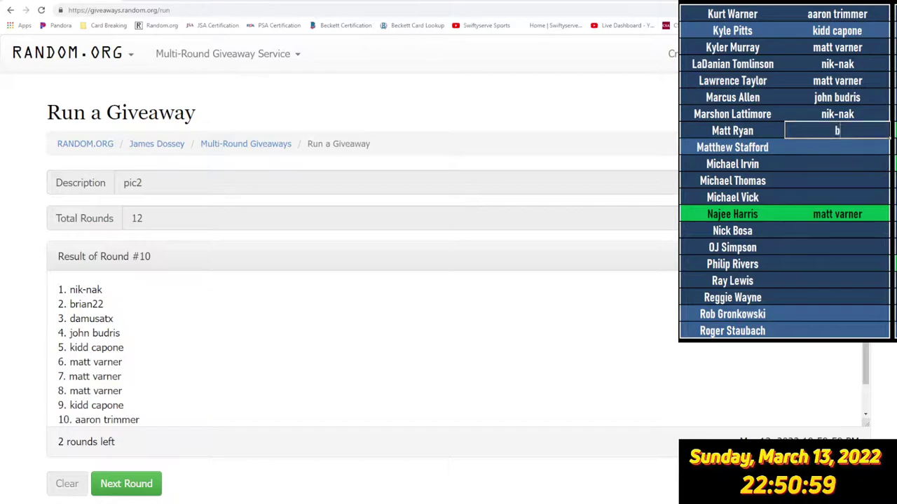
key(Return)
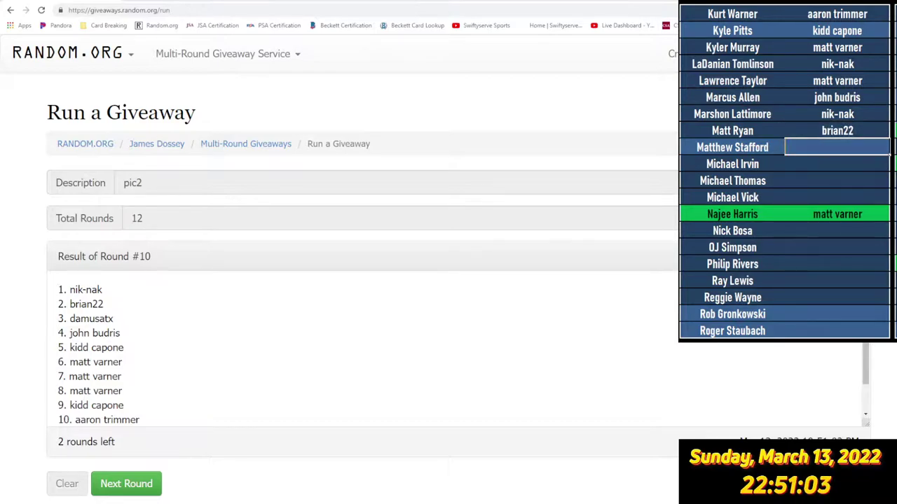
text(damusata)
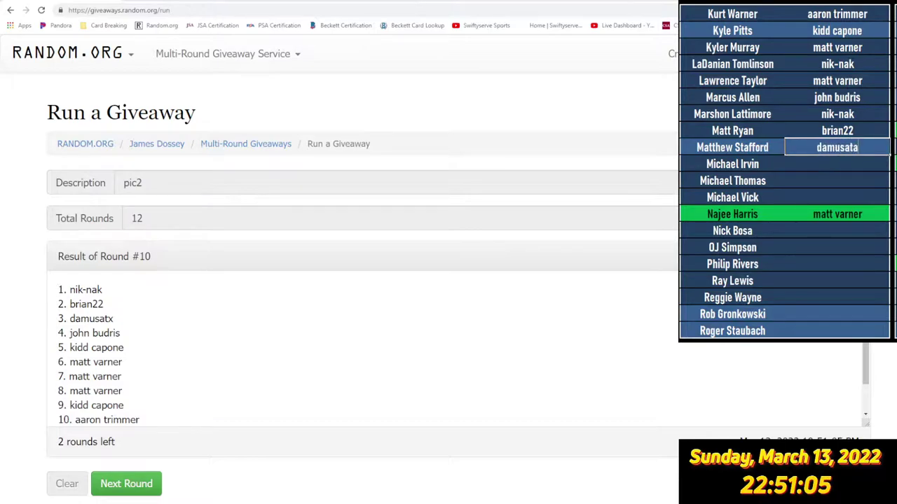
key(BackSpace)
text(x)
key(Return)
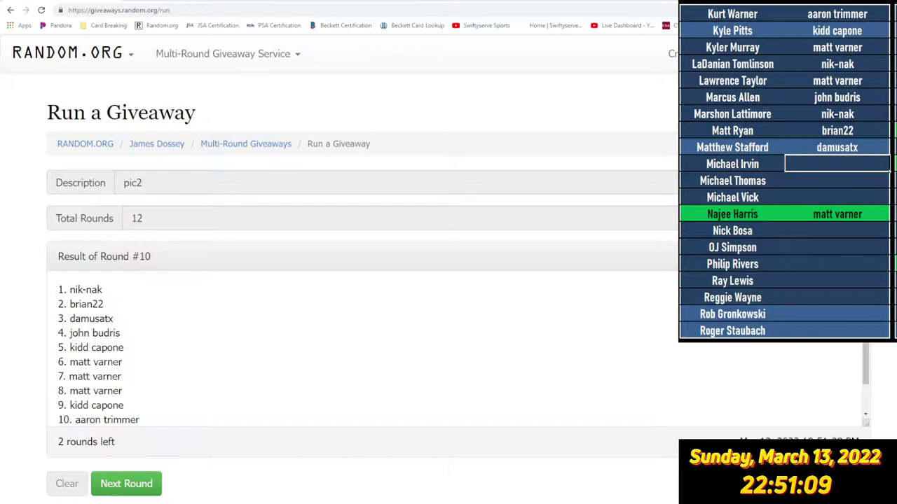
key(Return)
text(k)
key(Return)
text(m)
key(Return)
text(m)
key(Return)
text(m)
key(Return)
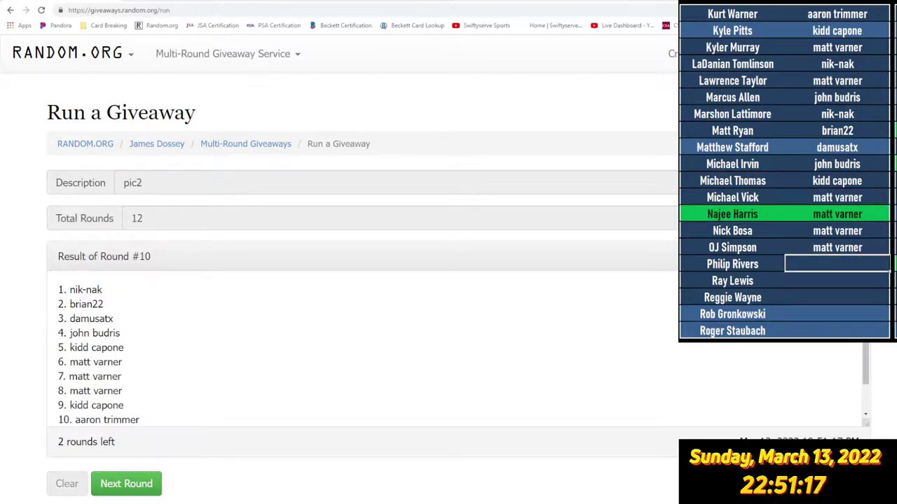
text(kidd capone)
key(Return)
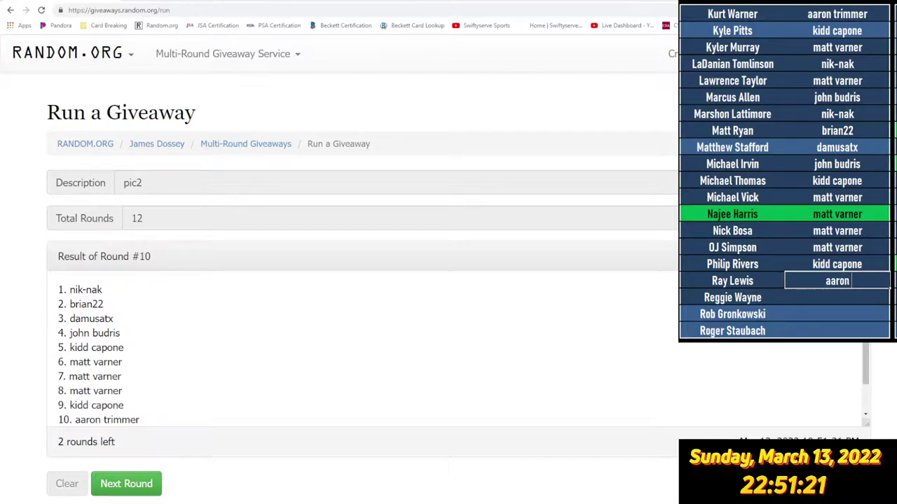
key(Return)
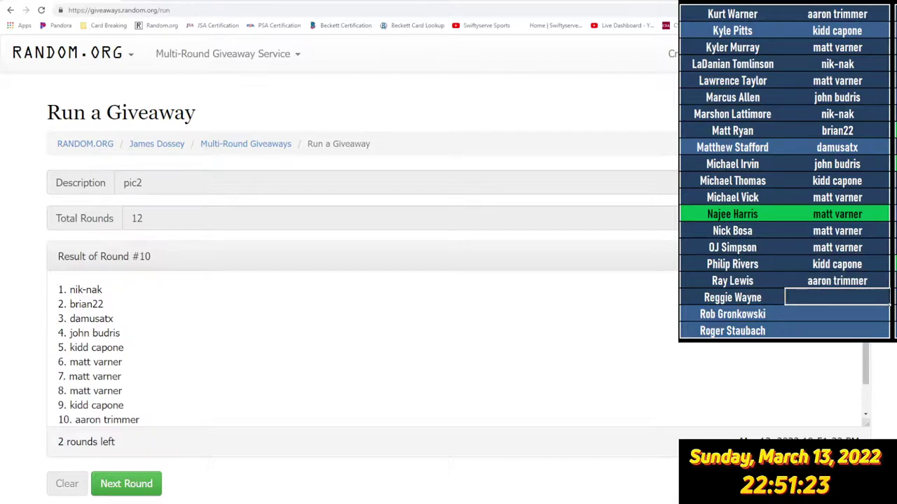
scroll(867, 348, down, 1)
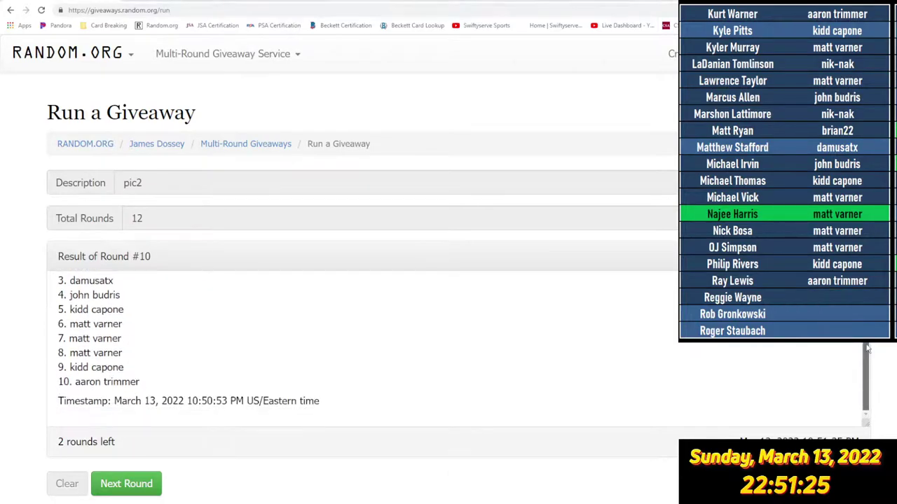
click(155, 482)
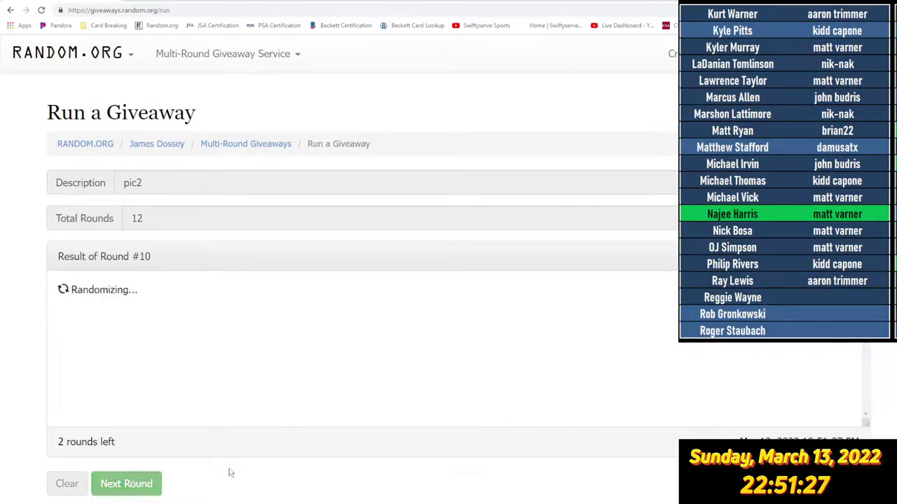
Enter the Round #11 buyers for Reggie Wayne through Ryan Kerrigan
click(838, 298)
text(damusa)
key(Return)
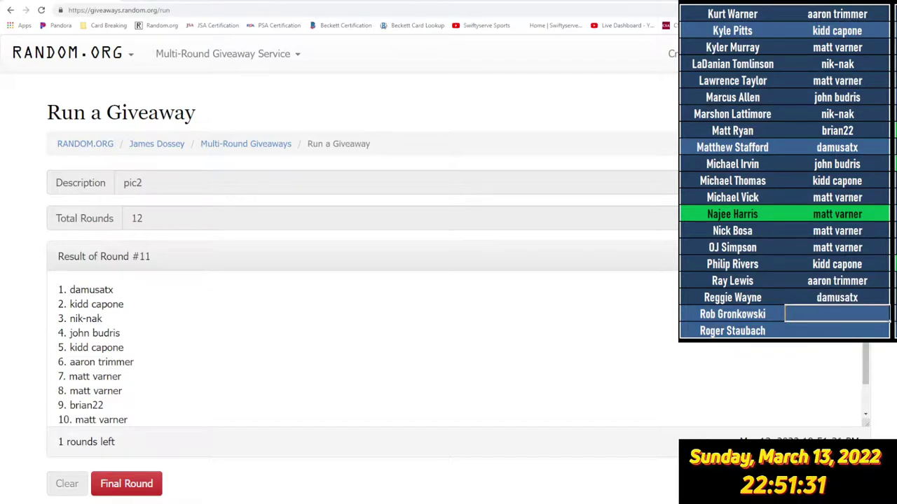
text(kidd capone)
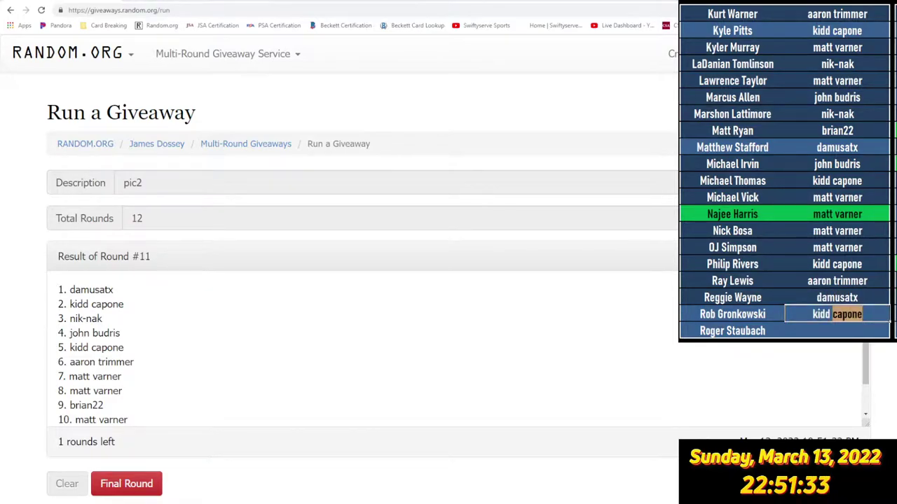
key(Return)
text(nik-nak)
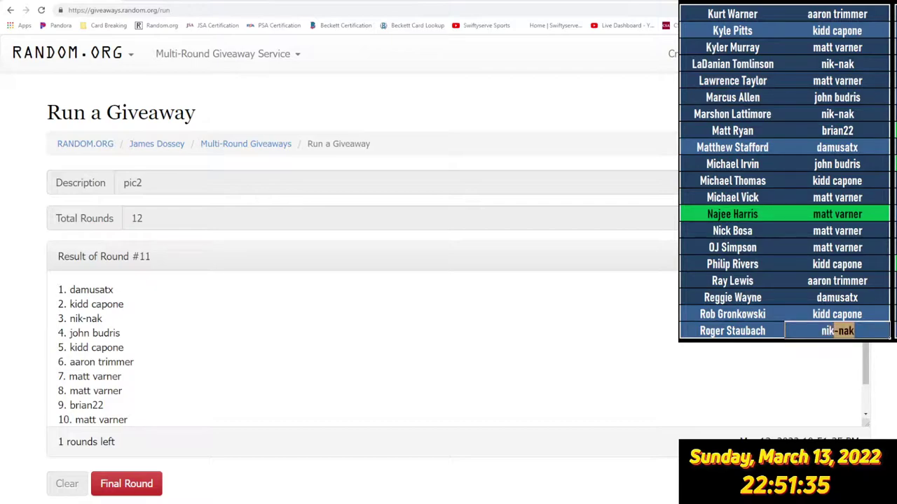
key(Return)
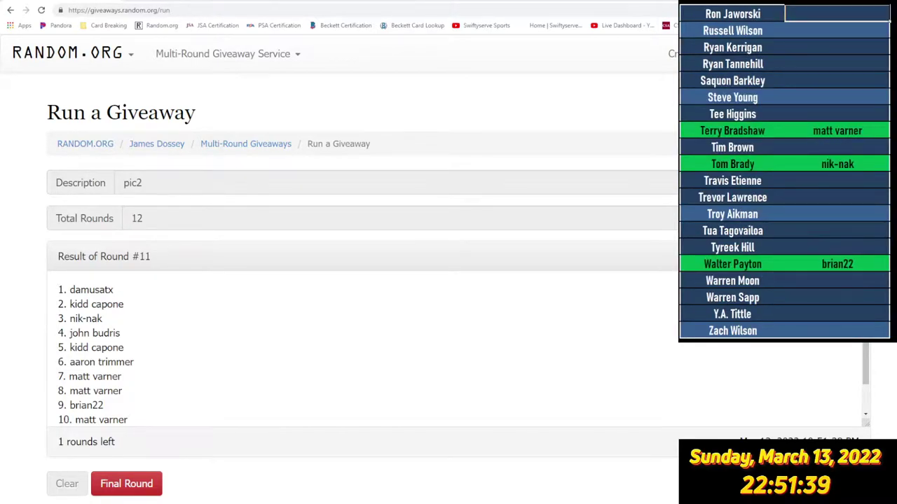
key(Return)
text(kidd capone)
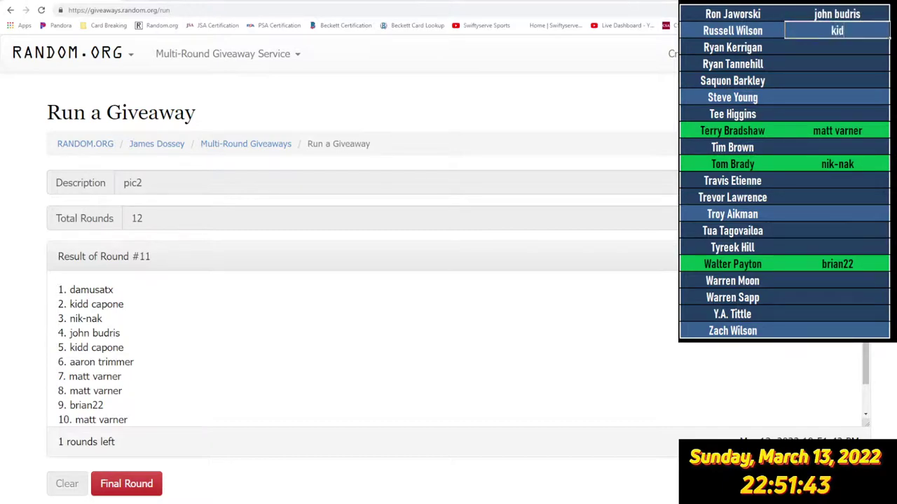
key(Return)
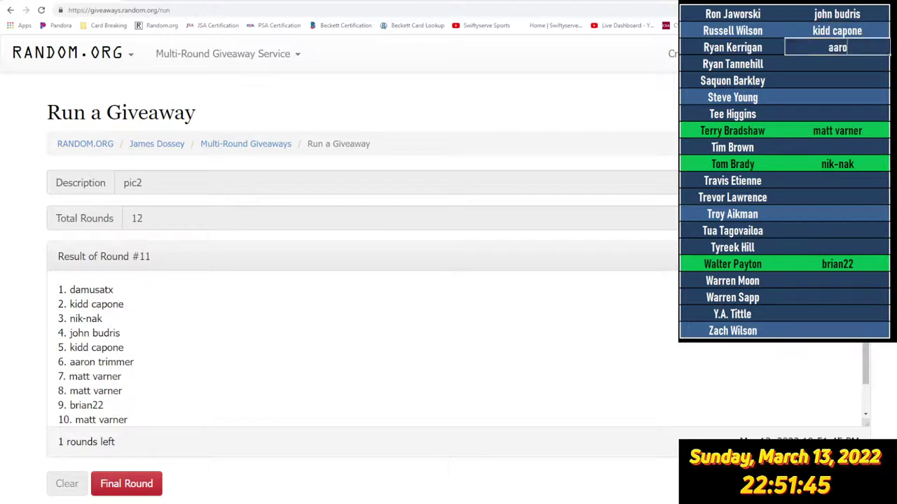
key(Return)
Enter the remaining Round #11 buyers for Ryan Tannehill, Saquon Barkley, Steve Young and Tee Higgins
key(Return)
key(Return)
text(brian22)
key(Return)
key(Return)
key(Return)
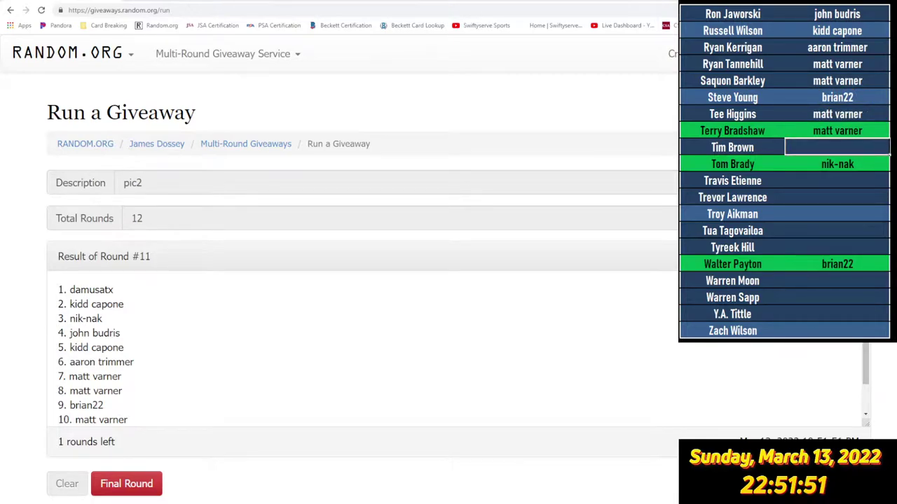
Draw the final Round #12 and enter buyers for Tim Brown through Troy Aikman
scroll(707, 406, down, 1)
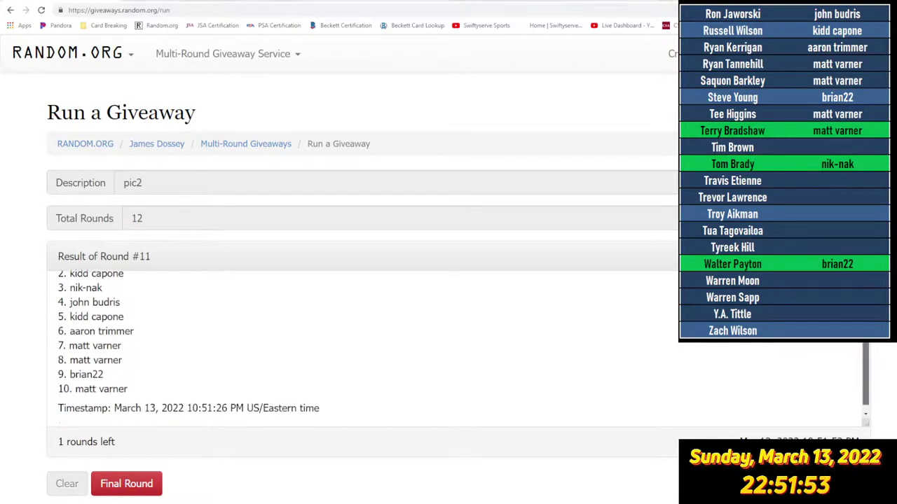
click(119, 489)
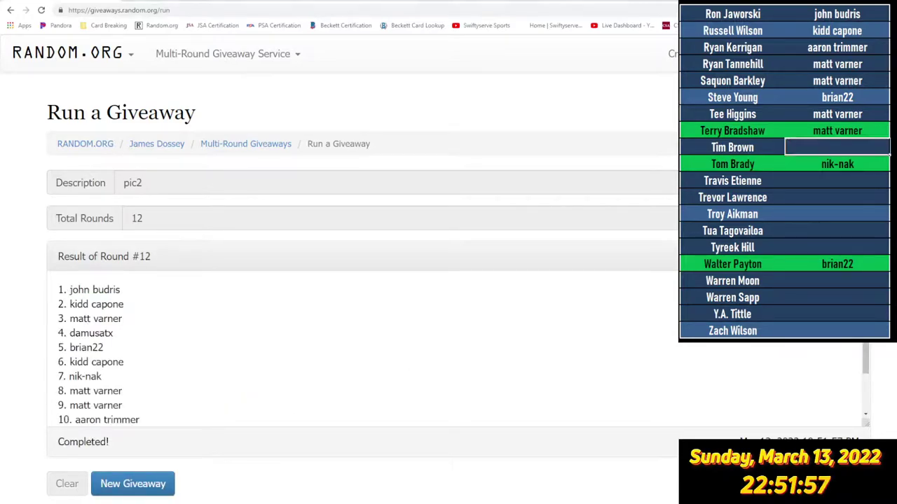
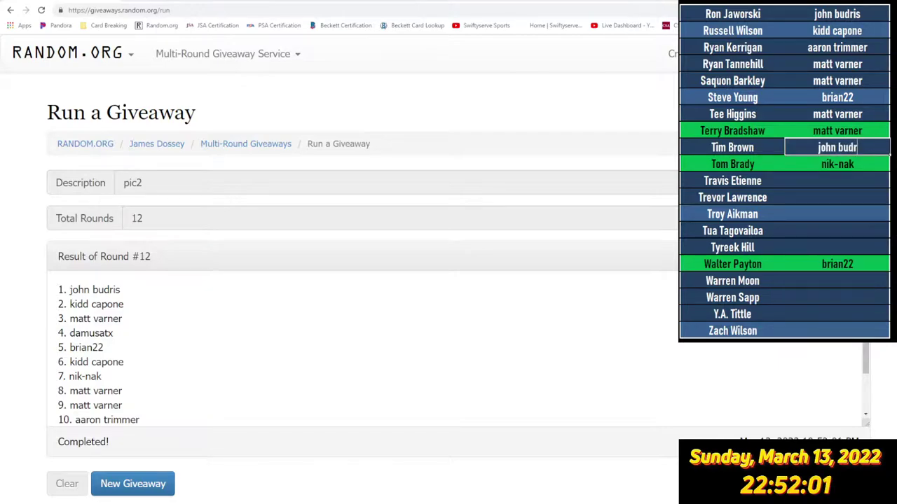
key(Return)
key(Return)
text(k)
key(Return)
text(m)
key(Return)
text(damusatx)
key(Return)
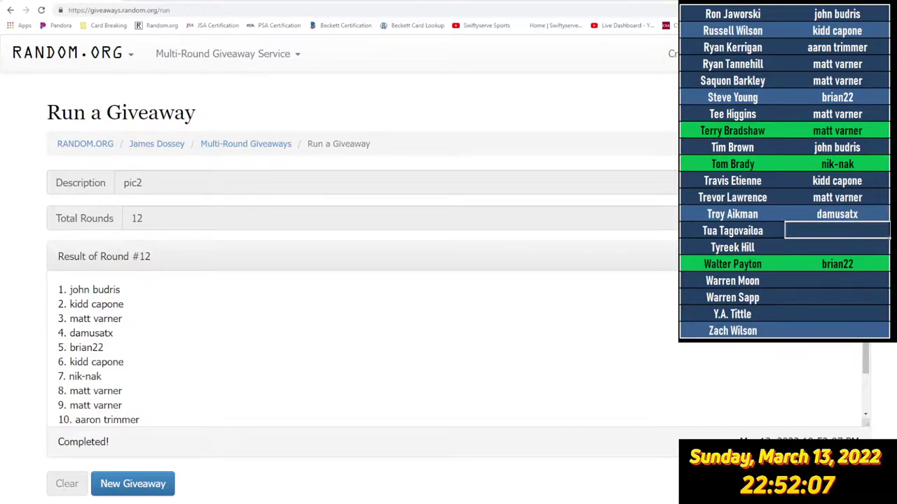
text(brian22)
Enter the Round #12 buyers for Tua Tagovailoa through Zach Wilson
key(Return)
text(kidd capone)
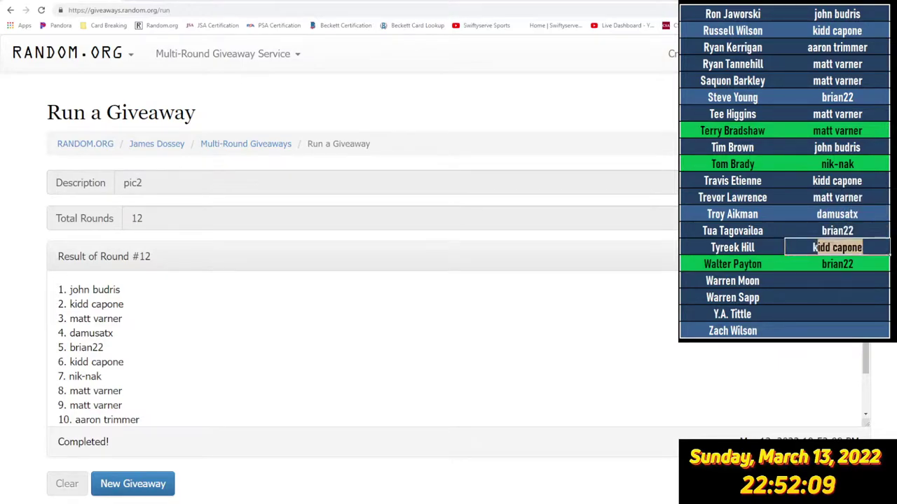
key(Return)
key(Return)
text(nik)
key(Return)
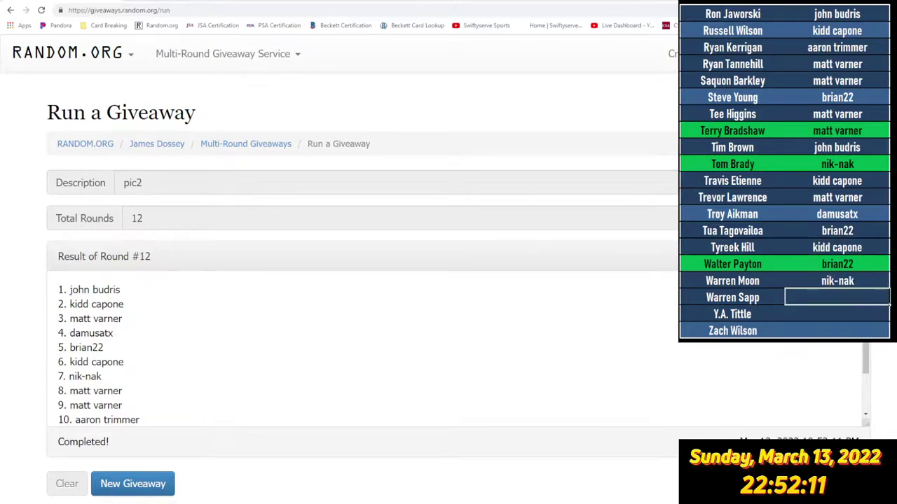
text(m)
key(Return)
text(ma)
key(Return)
text(aar)
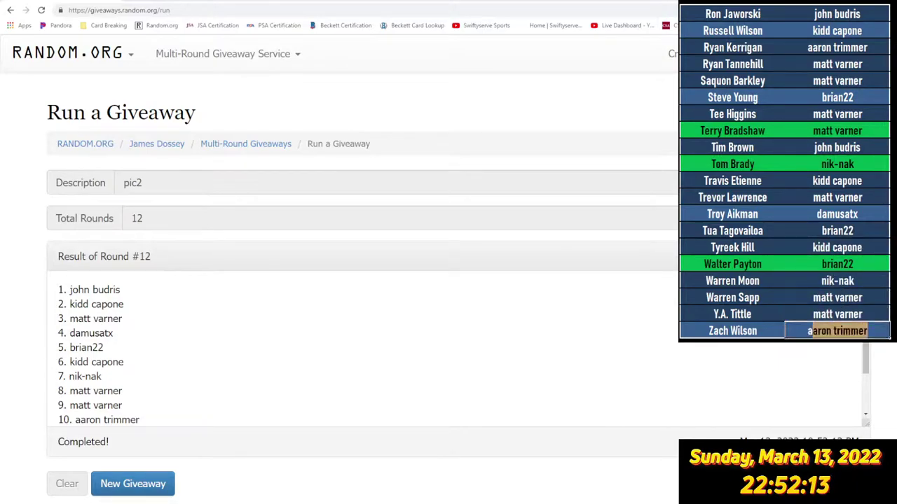
key(Up)
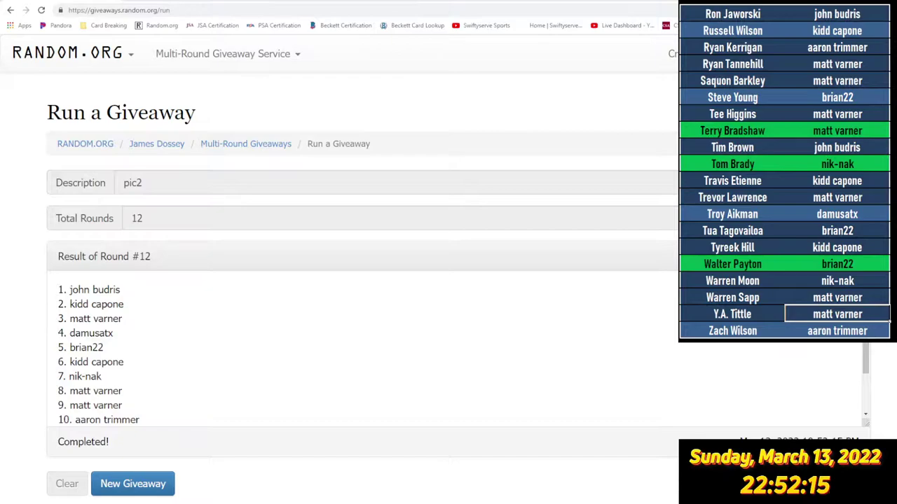
scroll(494, 409, down, 4)
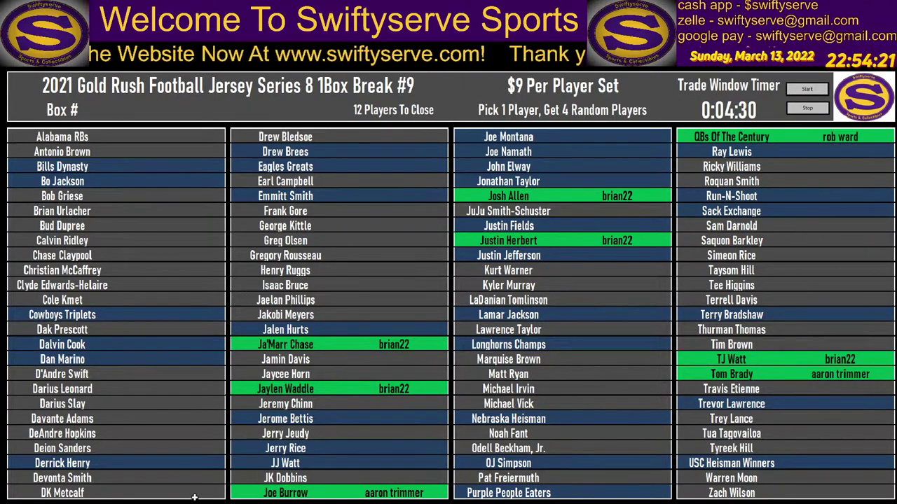
Record the buyer for the Pittsburgh Steelers on the Perfect Portraits #32 sheet
key(alt+Tab)
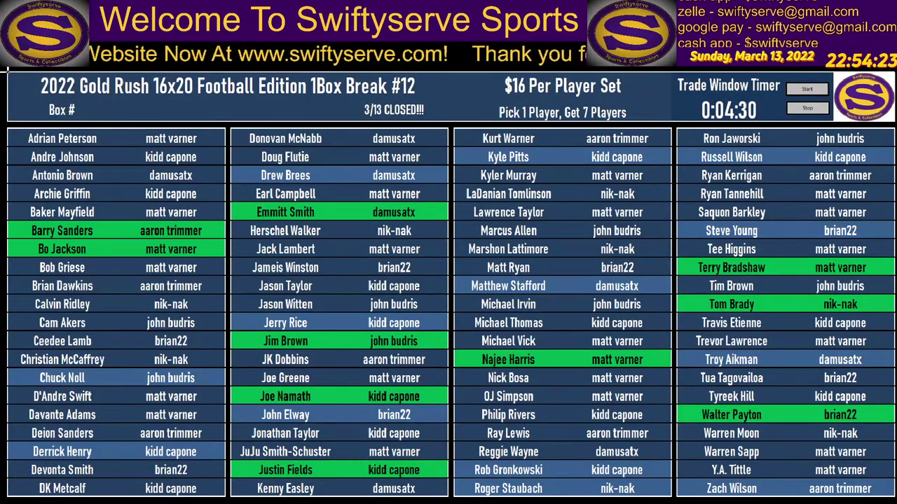
key(alt+Tab)
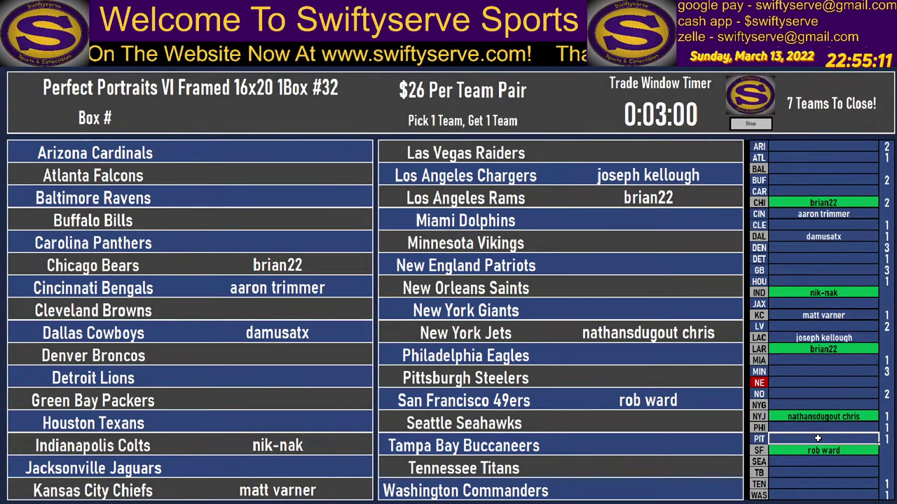
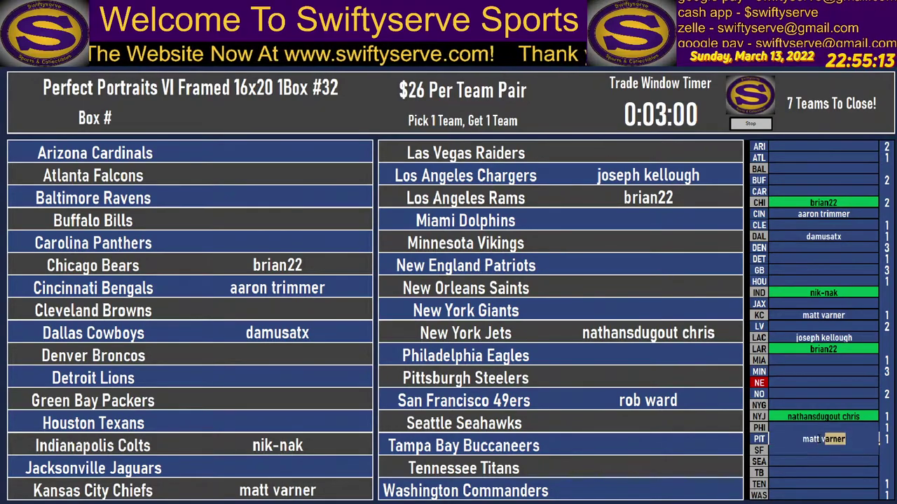
key(Return)
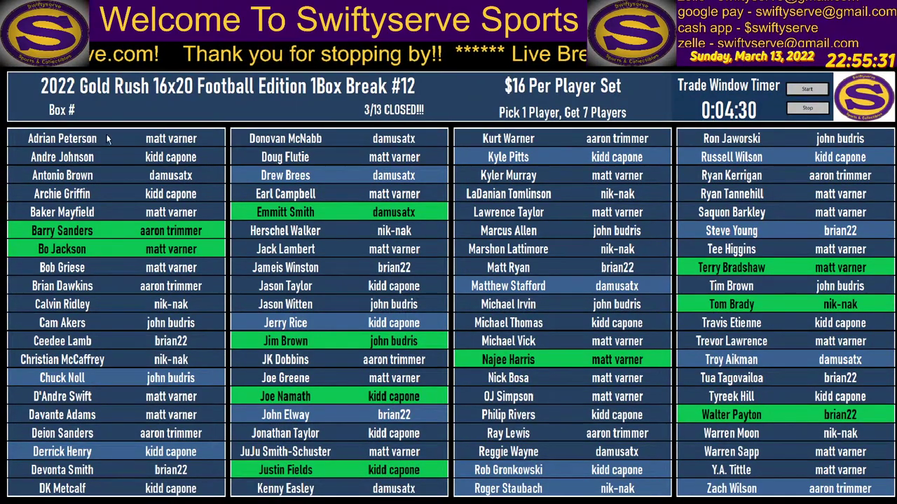
Select the Adrian Peterson, Antonio Brown, Baker Mayfield and Bob Griese rows on the board
click(138, 140)
click(102, 177)
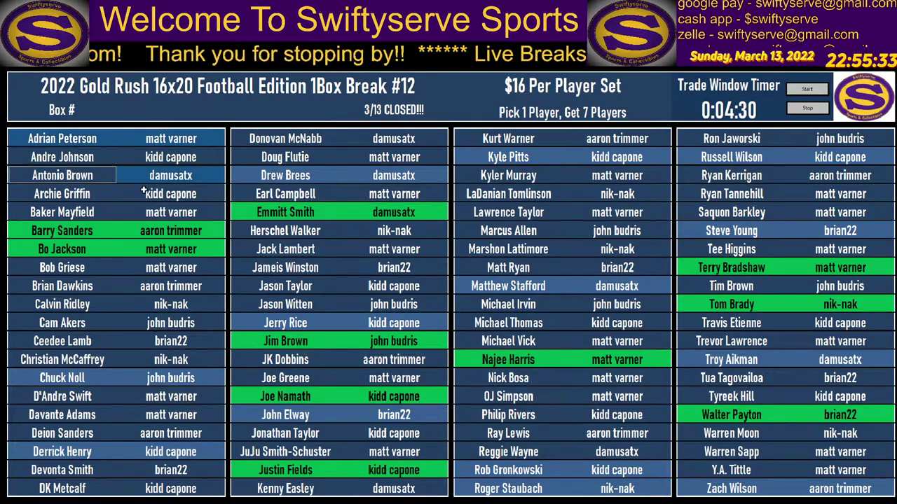
click(101, 213)
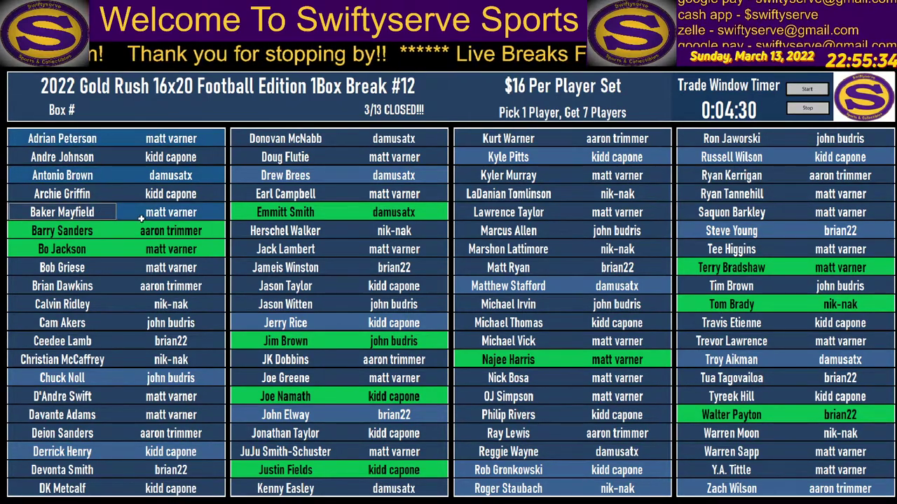
click(82, 267)
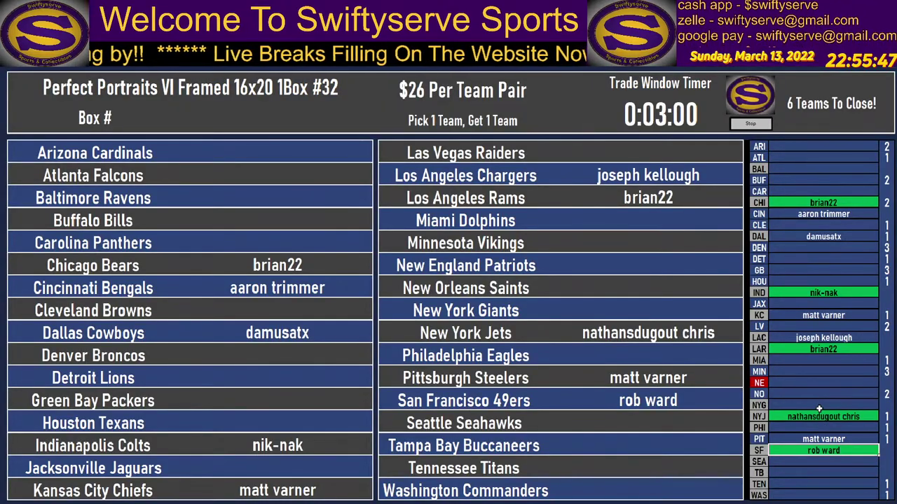
Enter the buyers for the Philadelphia Eagles and New Orleans Saints in the team list
click(815, 429)
text(eagle)
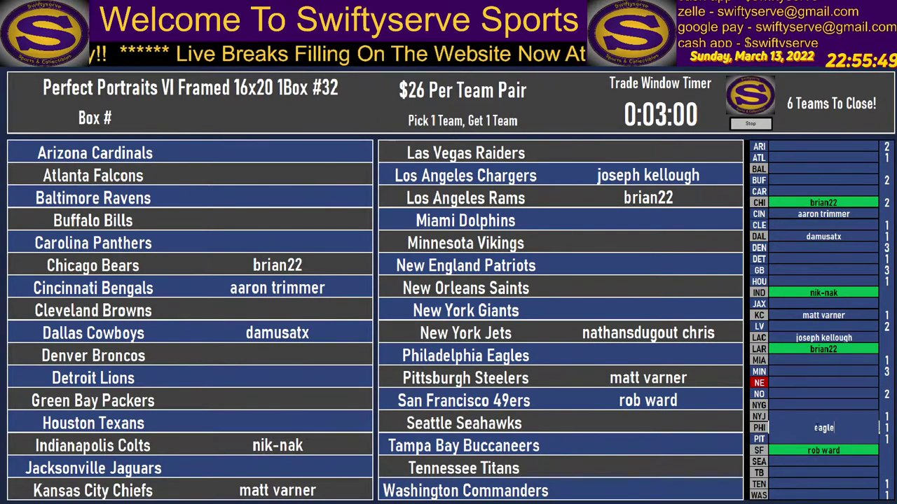
text(s adrian fanatic)
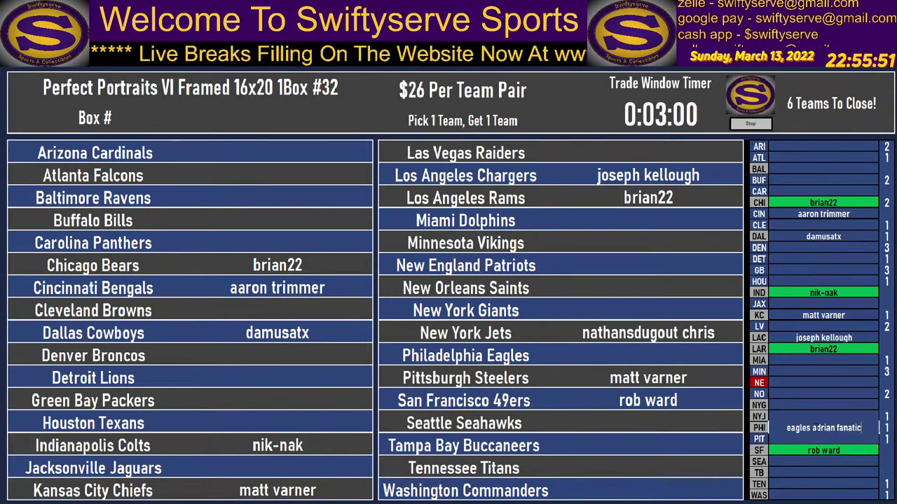
key(Return)
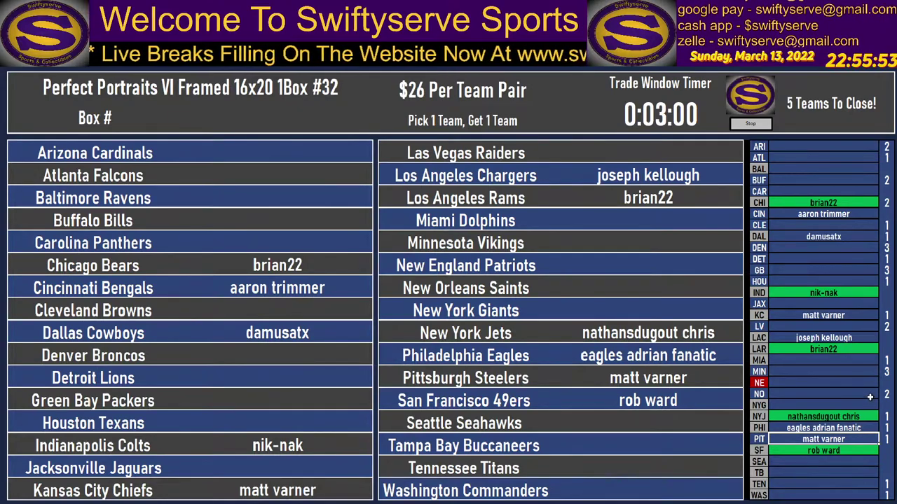
click(818, 393)
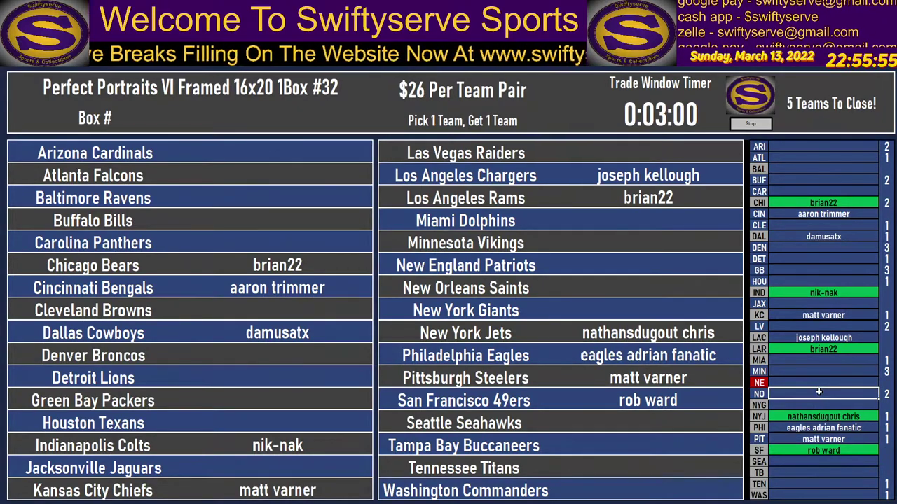
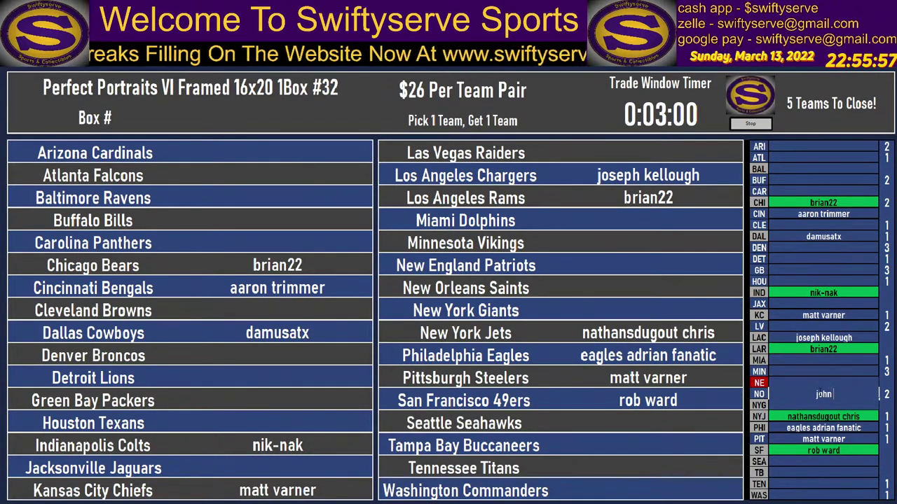
key(Return)
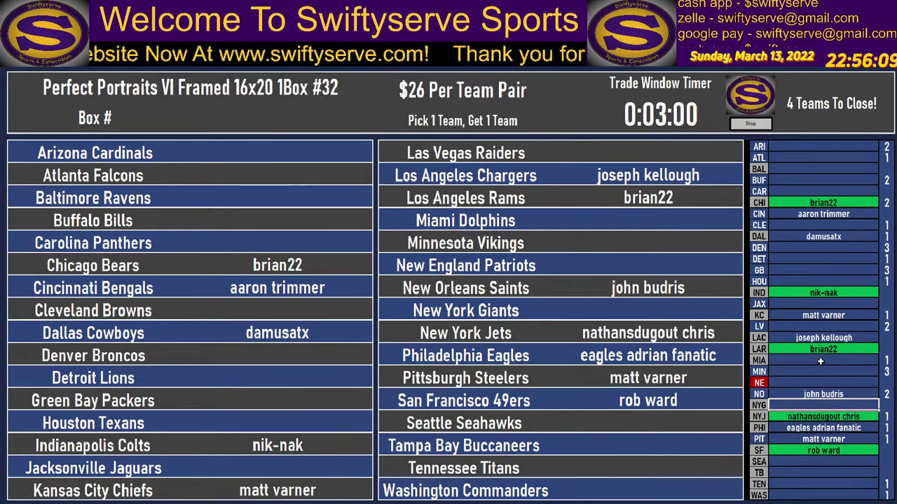
click(849, 169)
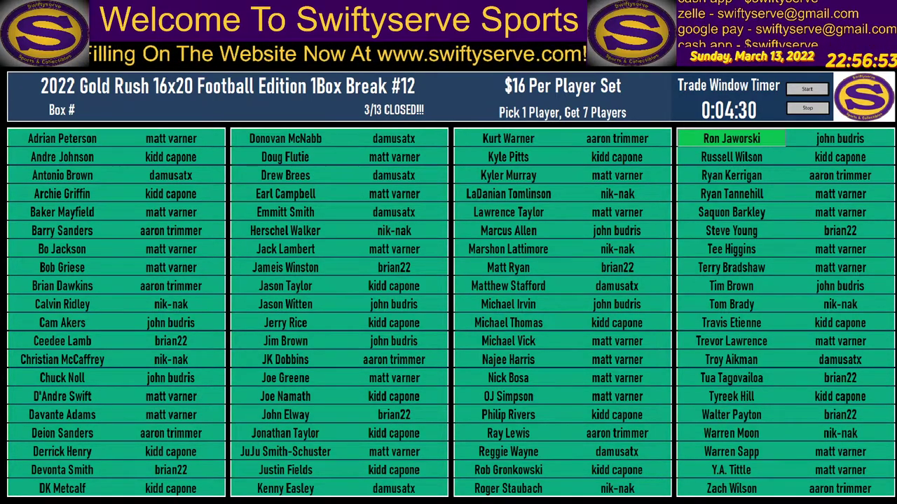
Clear the whole-board selection on the green Gold Rush #12 sheet
click(102, 111)
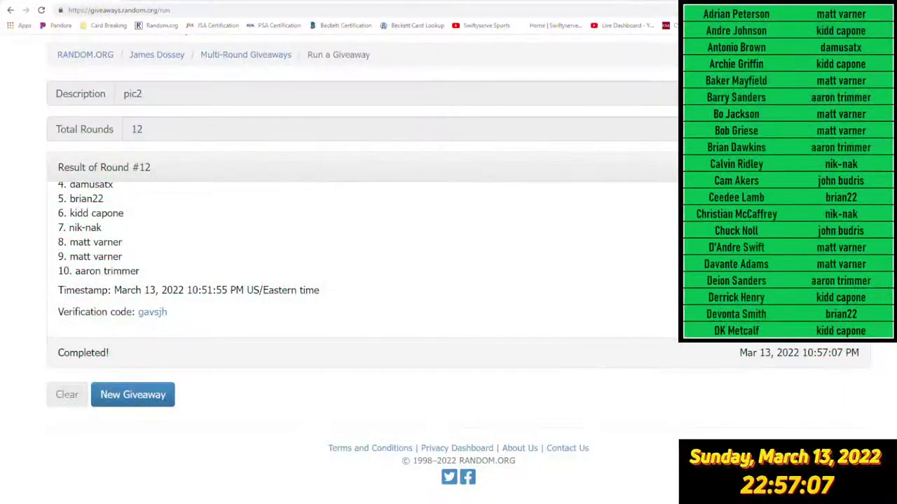
Set up a new giveaway with the pasted numbers, description 'pic2' and 9 rounds
click(165, 397)
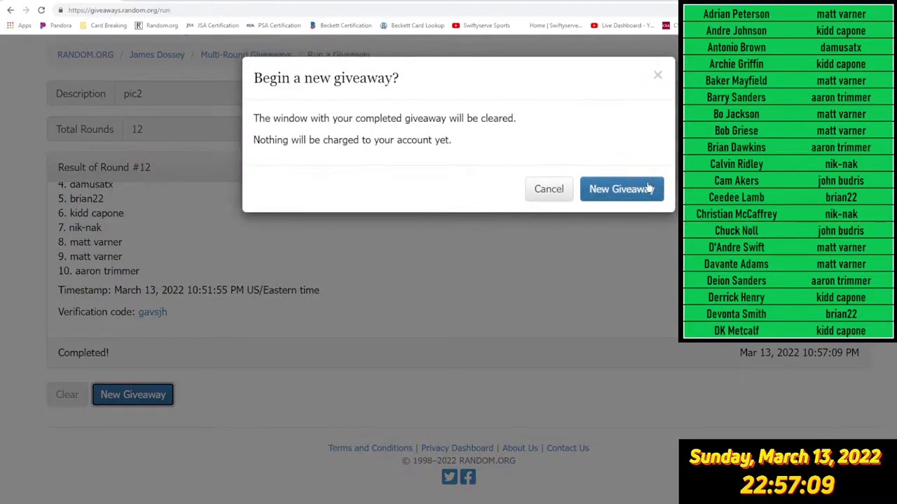
click(623, 189)
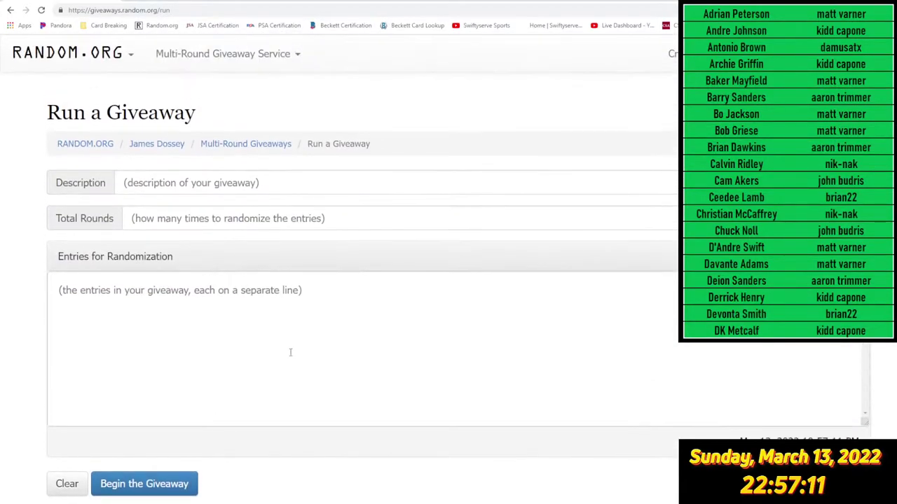
click(292, 352)
key(ctrl+v)
click(247, 183)
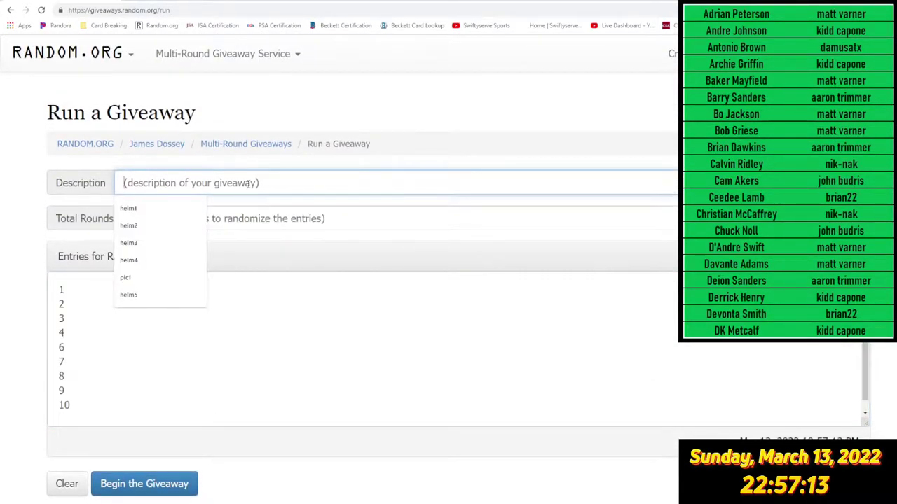
text(pic2)
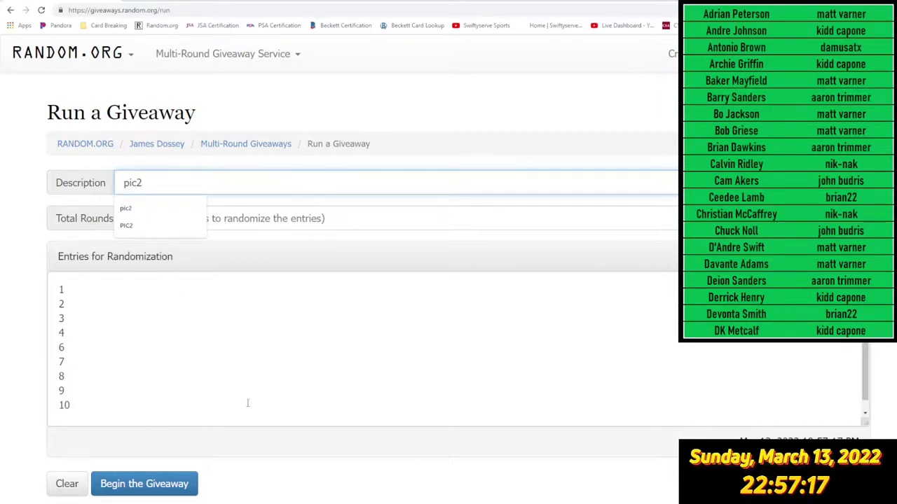
key(Return)
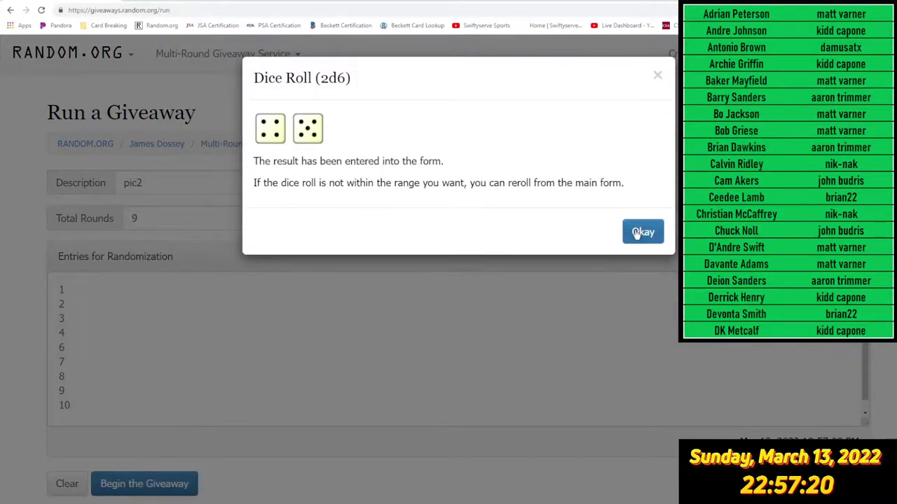
click(637, 231)
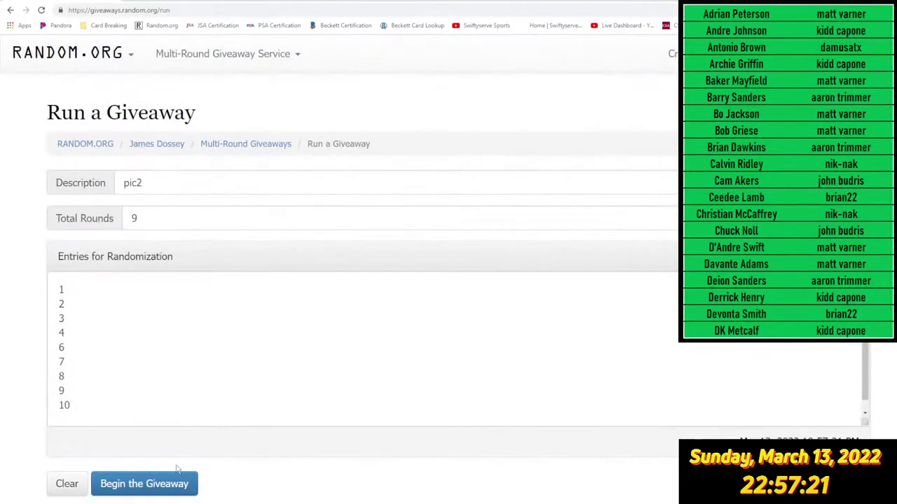
Begin the giveaway, run all rounds to the final, and select winning number 9
click(175, 483)
click(611, 229)
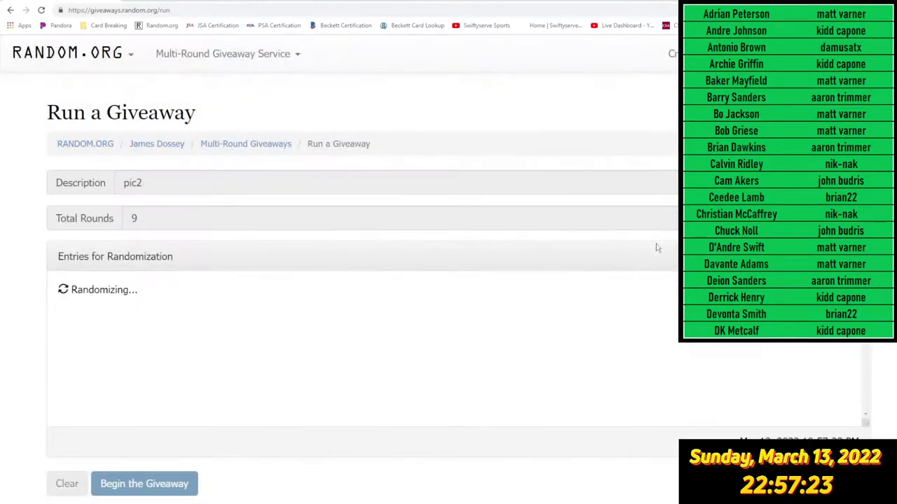
click(126, 483)
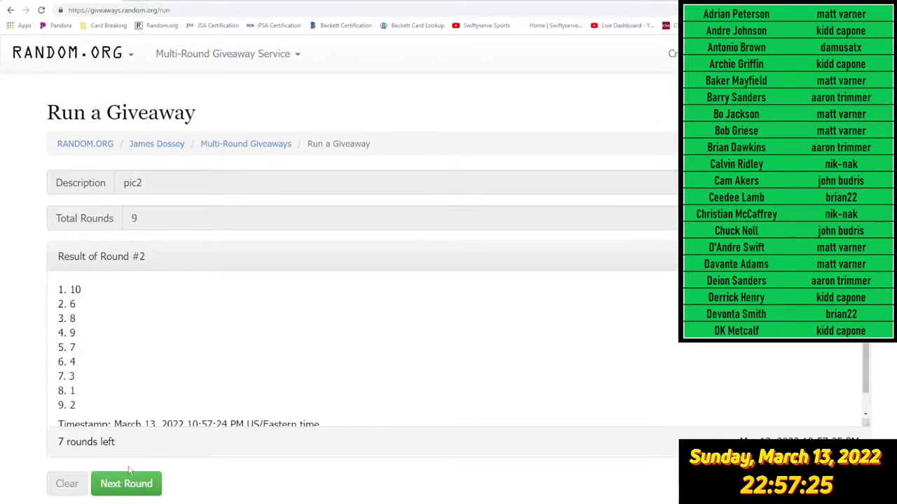
click(133, 483)
click(140, 493)
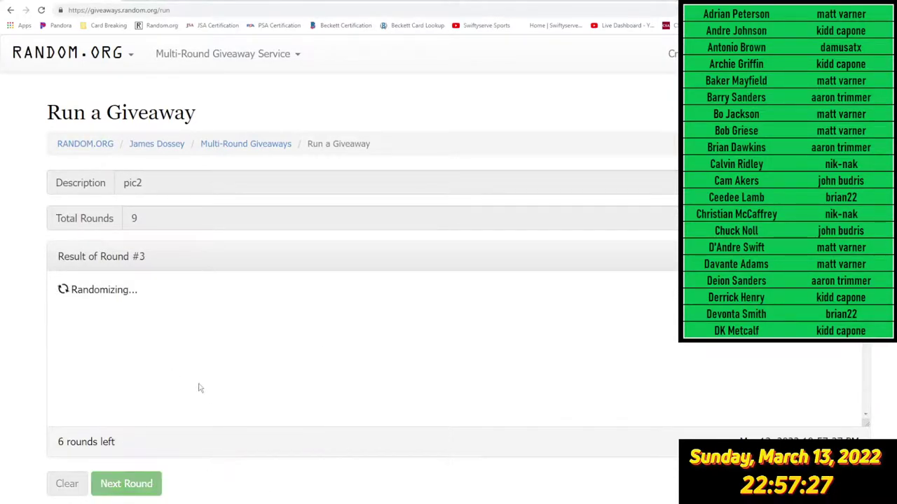
click(126, 483)
click(136, 484)
click(132, 482)
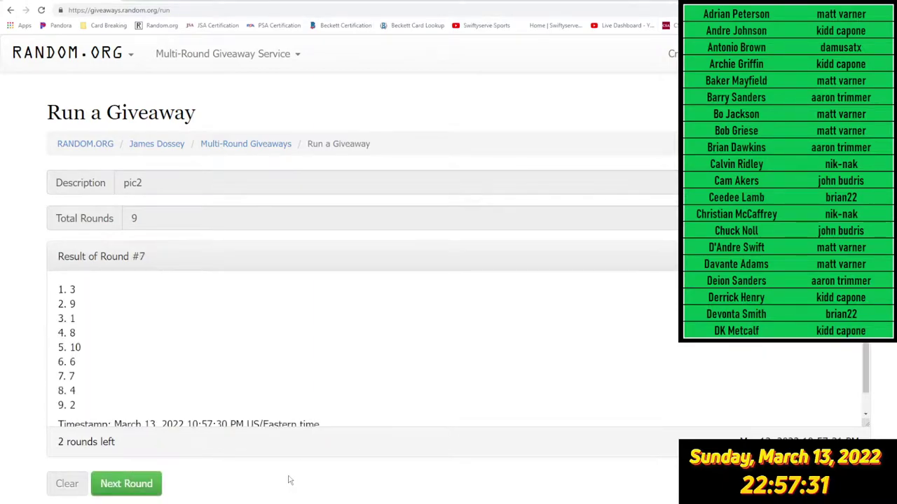
click(126, 484)
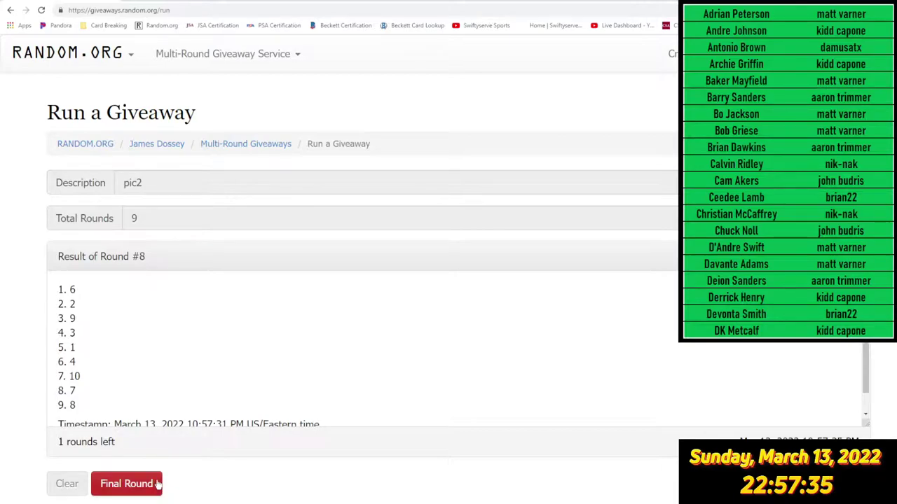
click(120, 486)
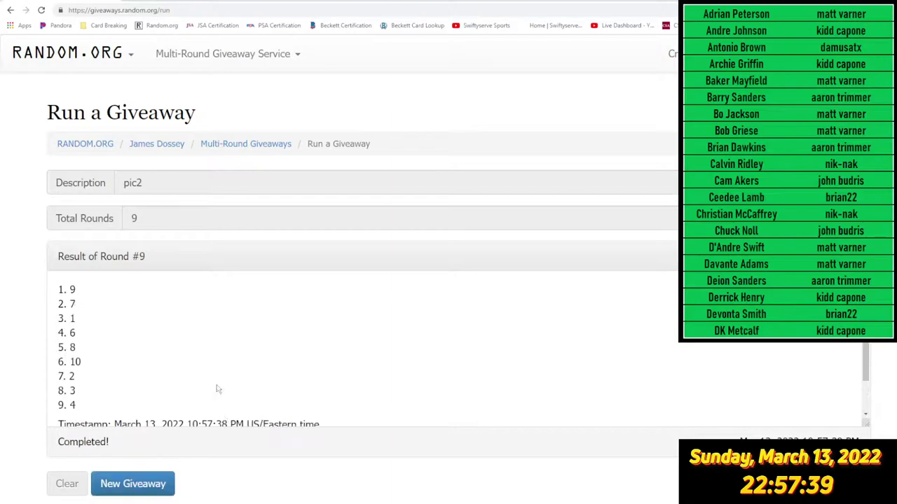
double_click(72, 290)
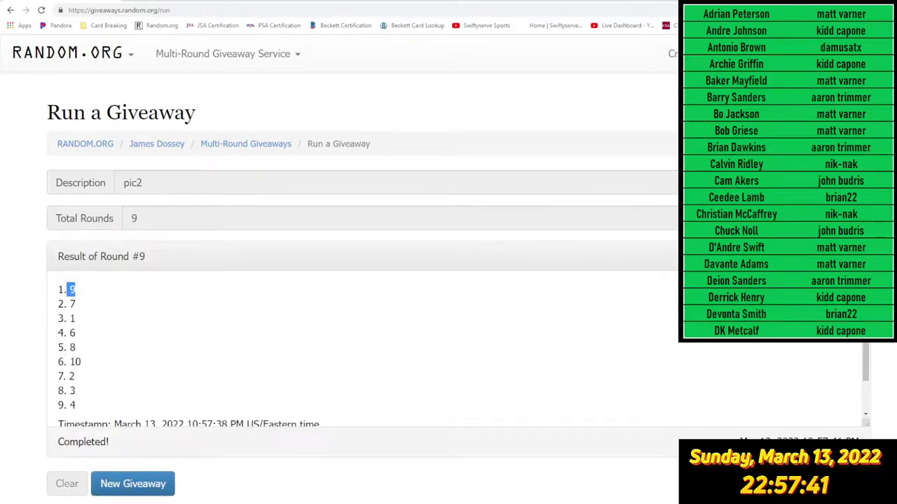
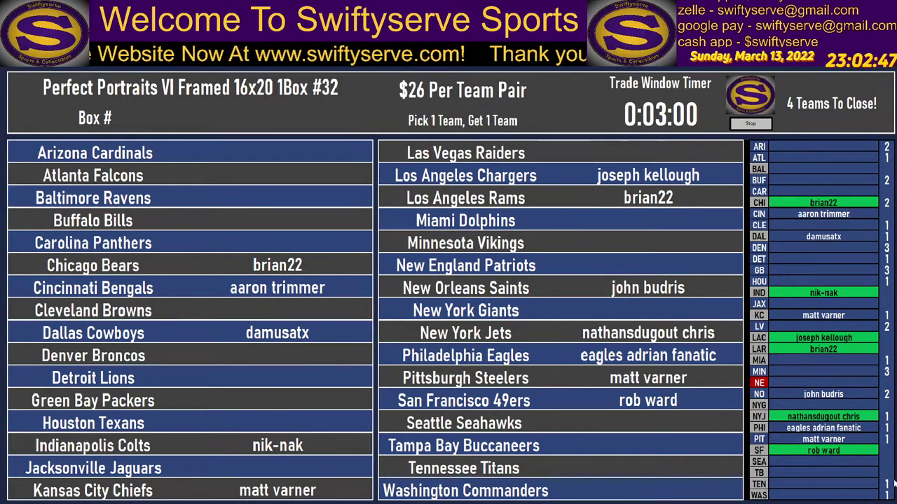
Enter the Buccaneers buyer's name in the TB sidebar cell, then the Giants buyer's name
click(838, 474)
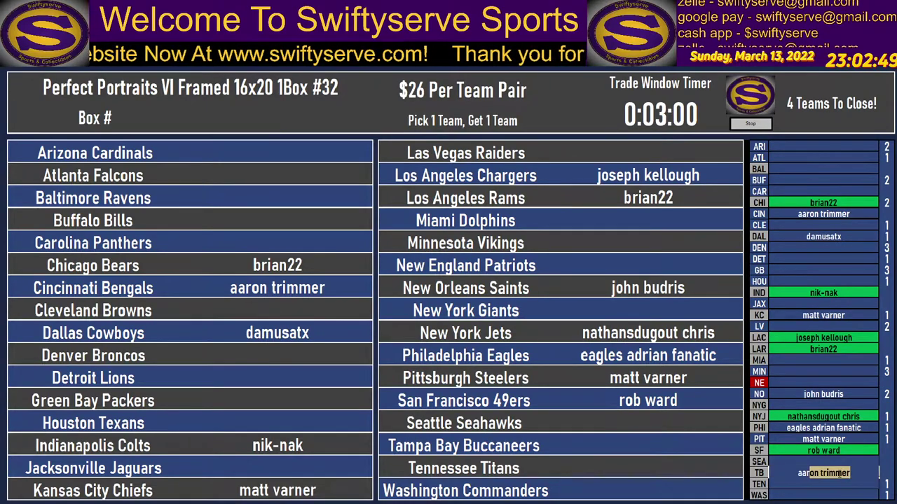
key(Return)
key(Up)
key(Up)
key(Up)
key(Up)
key(Up)
key(Up)
key(Up)
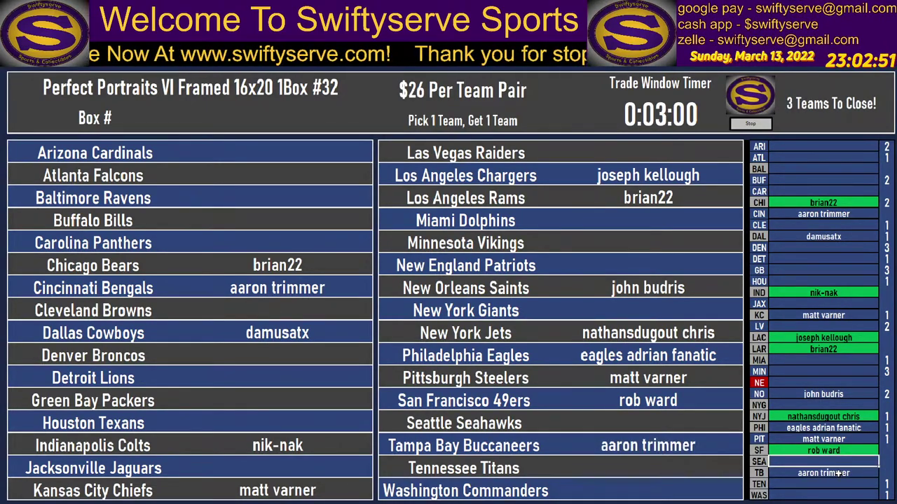
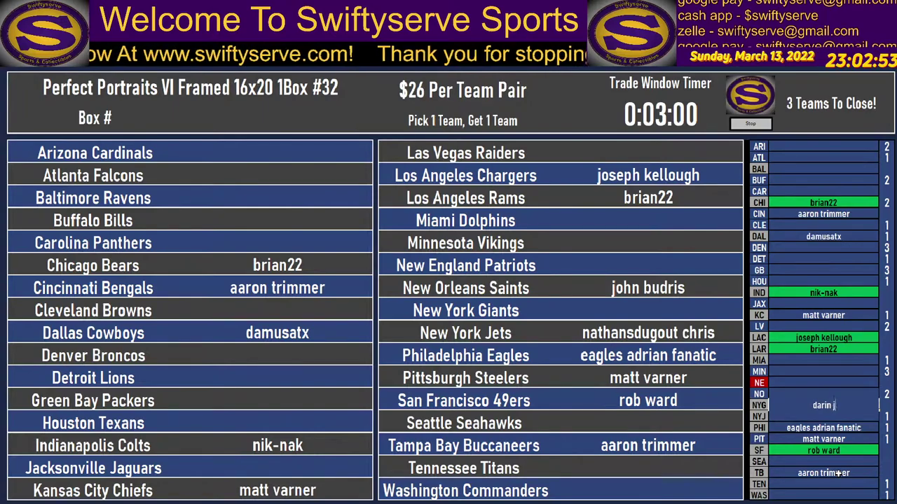
key(Return)
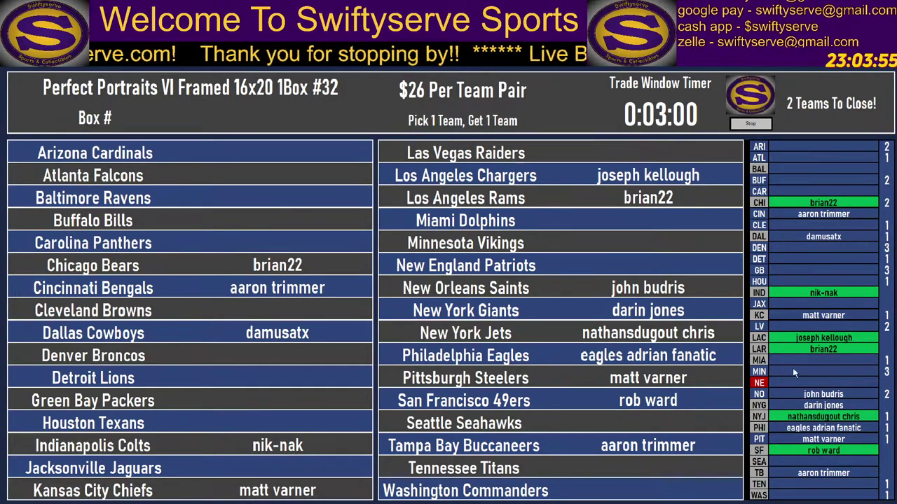
Work through the Dolphins, Ravens, Steelers, Chiefs and Eagles sidebar entries, turning the Steelers and Chiefs buyers green
click(827, 359)
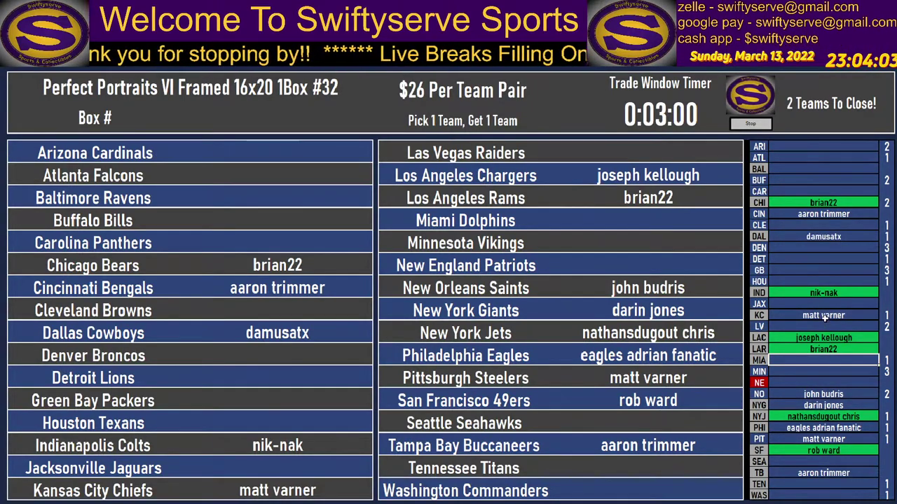
click(828, 168)
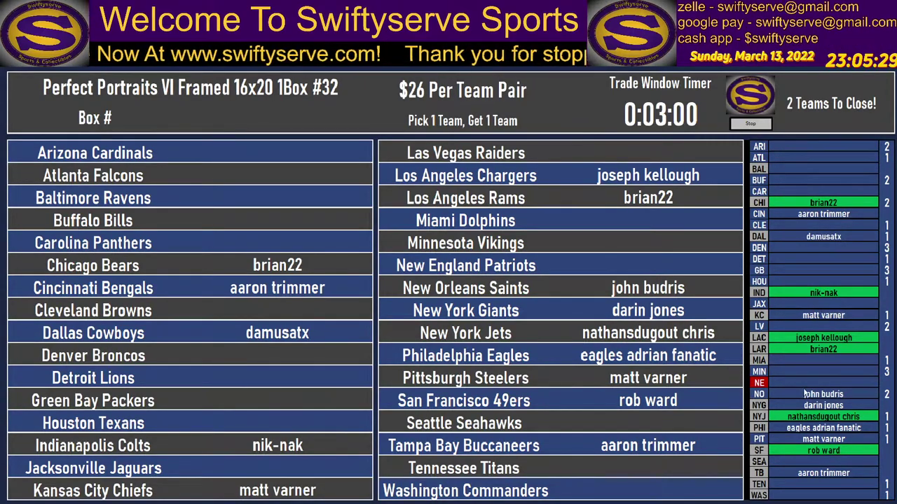
click(850, 437)
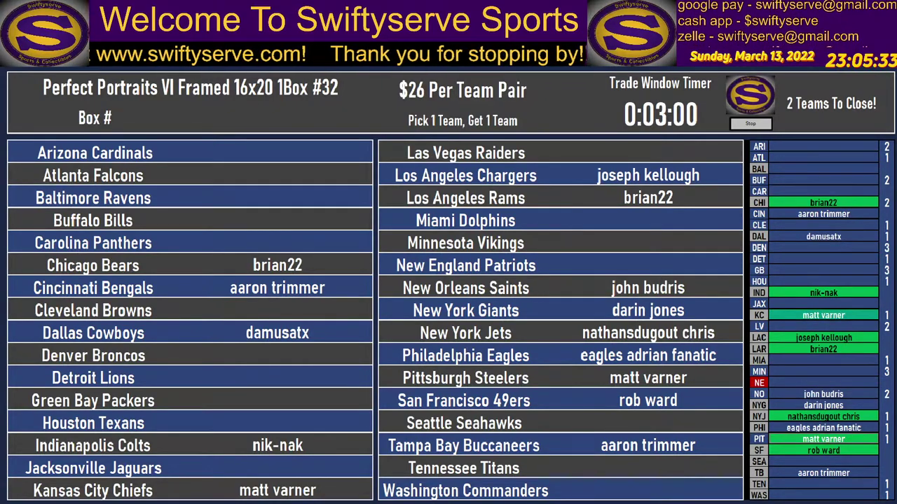
click(837, 429)
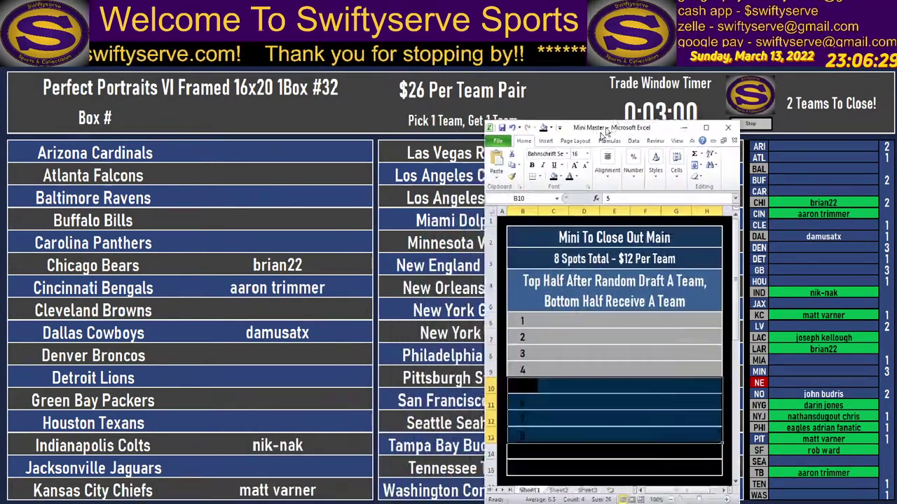
Position the Mini Master workbook over the top-right of the team board
drag(595, 112, 604, 121)
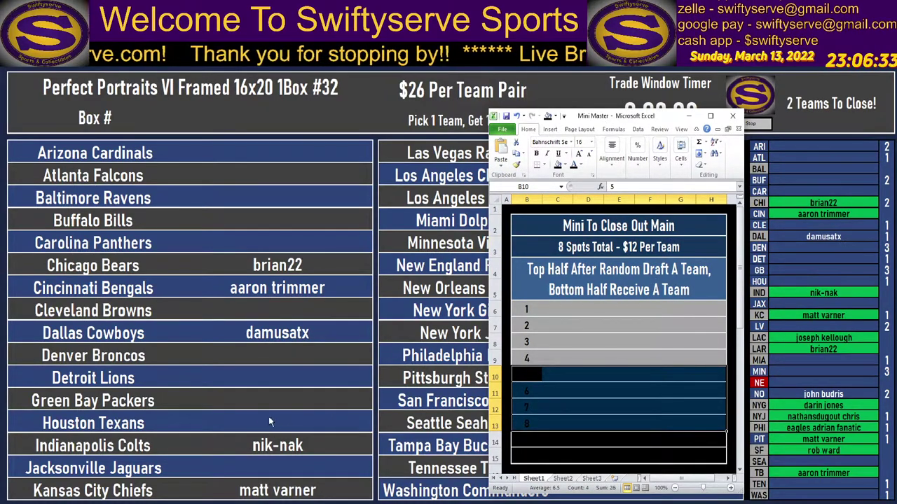
click(531, 93)
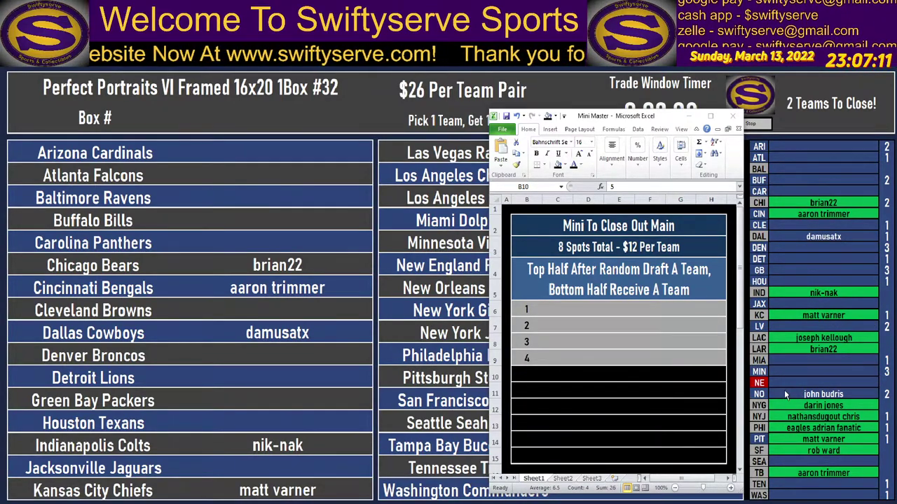
Enter a buyer's name in each mini list slot, in the order 3, 2, 1, then 4
click(620, 340)
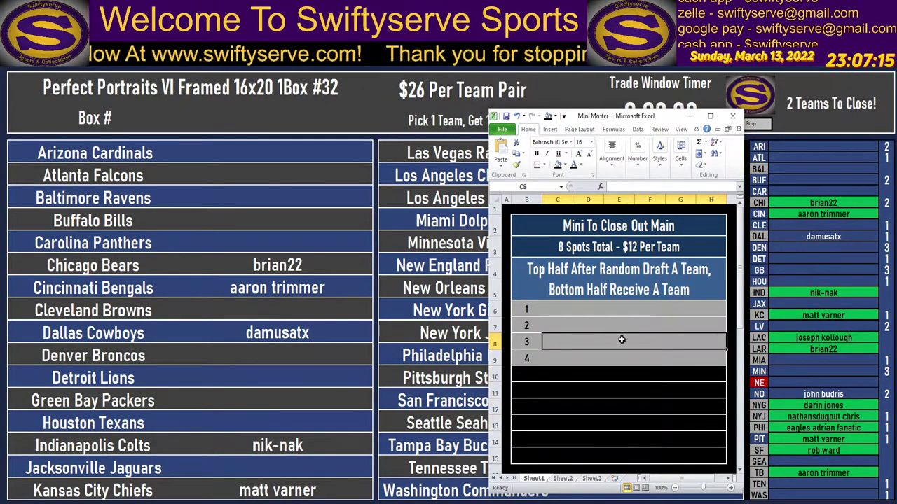
text(brian22)
key(Return)
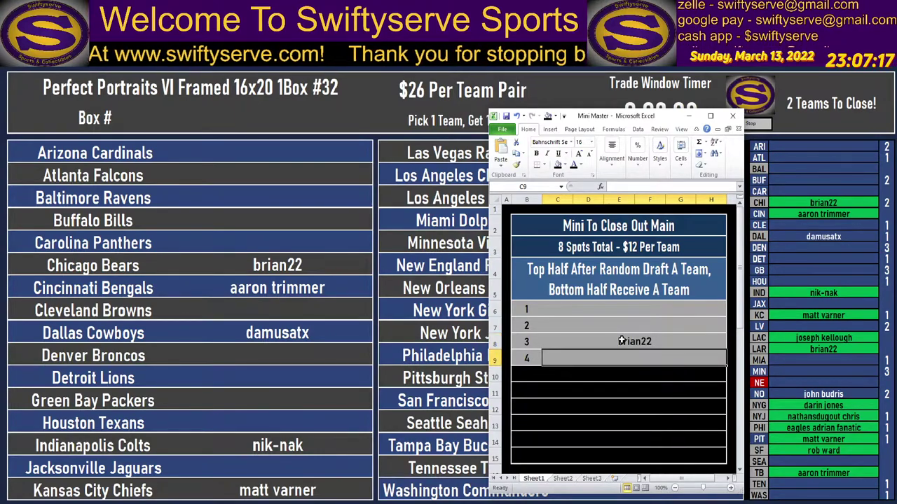
key(Up)
key(Up)
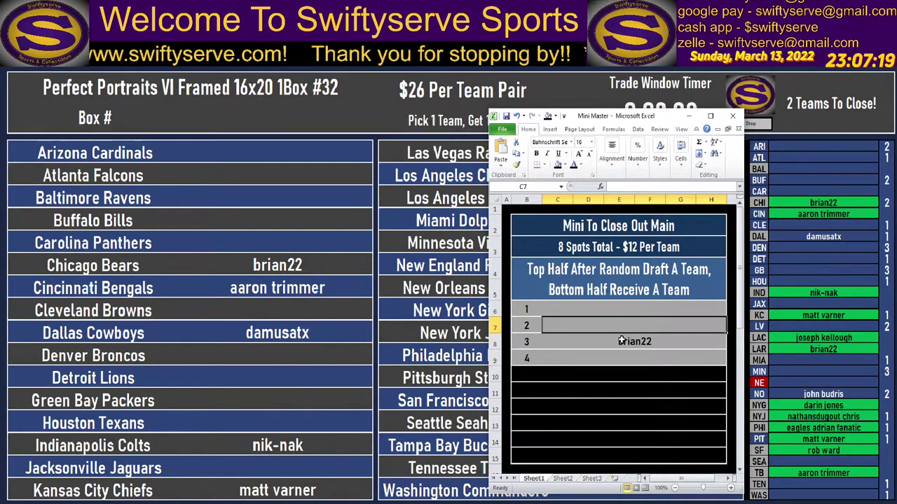
key(Return)
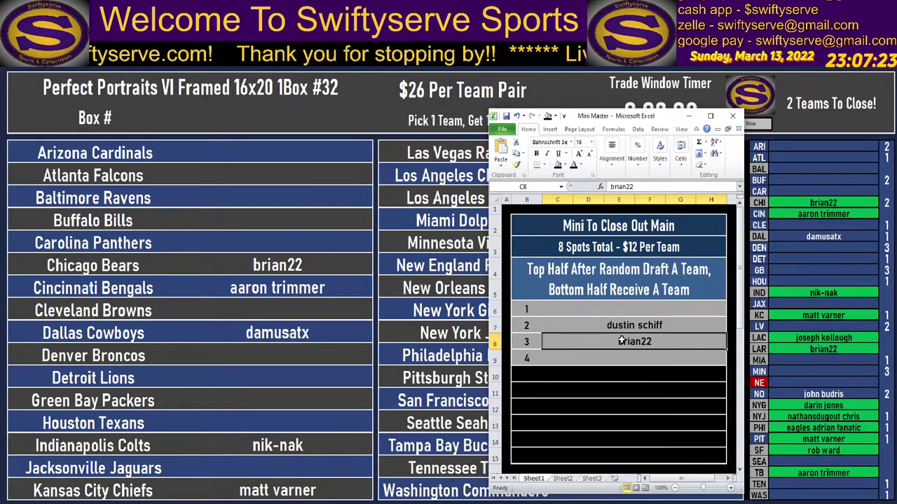
key(Up)
key(Up)
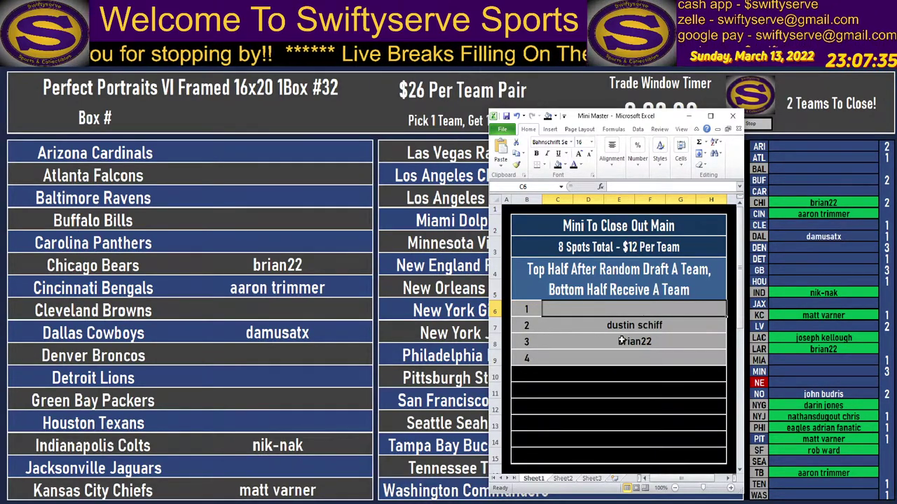
text(da)
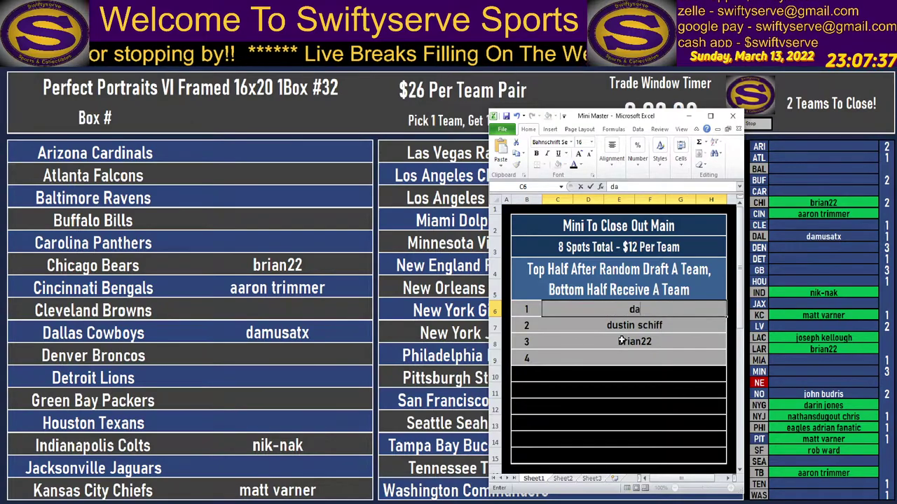
text(musatx)
key(Return)
key(Return)
key(Return)
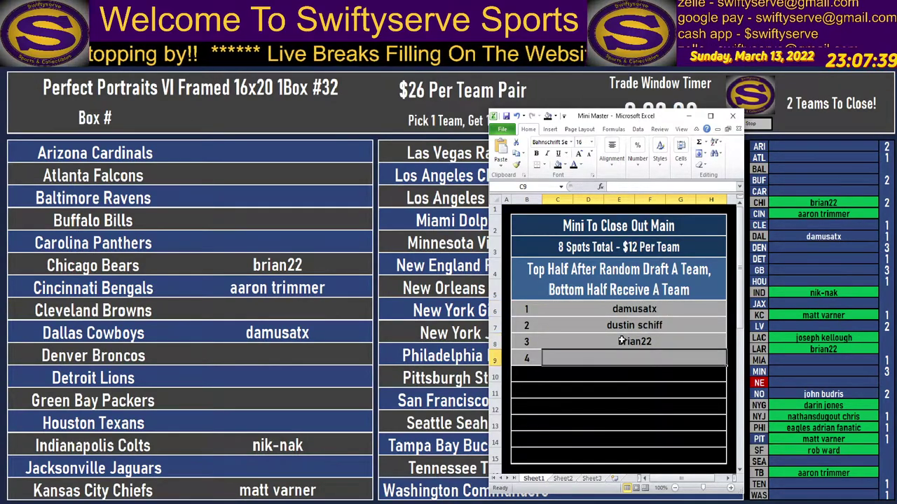
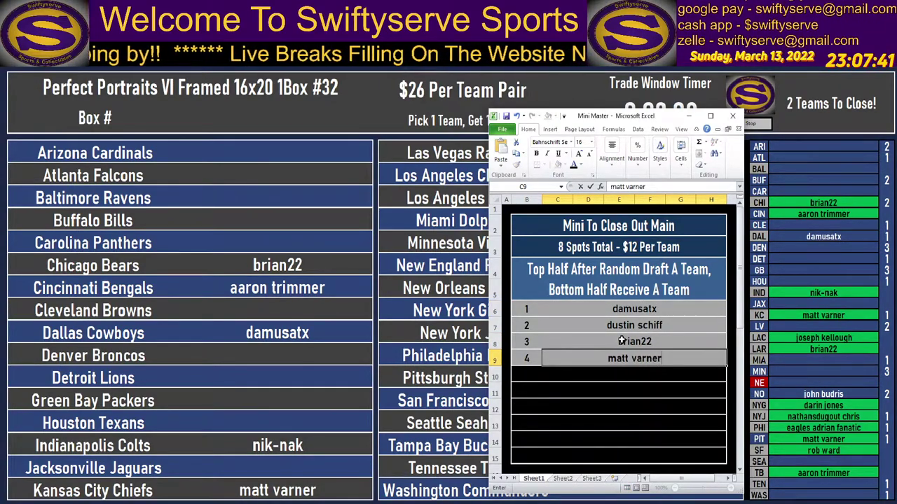
key(Return)
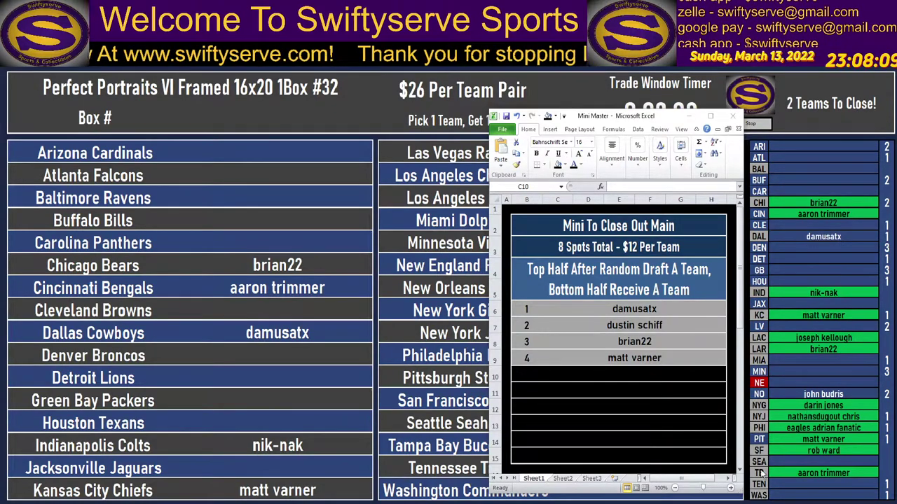
Shade the spot 3 buyer green in the mini list, then place the close-out sheet beside the board
click(820, 395)
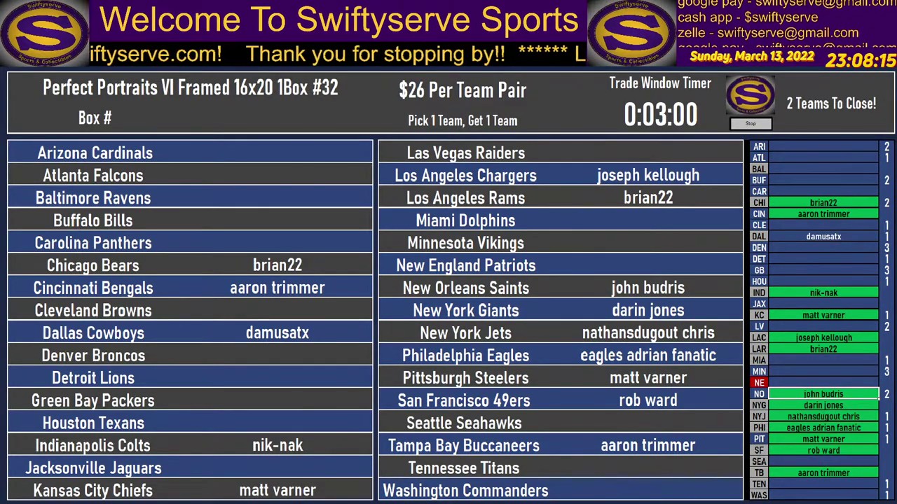
key(alt+Tab)
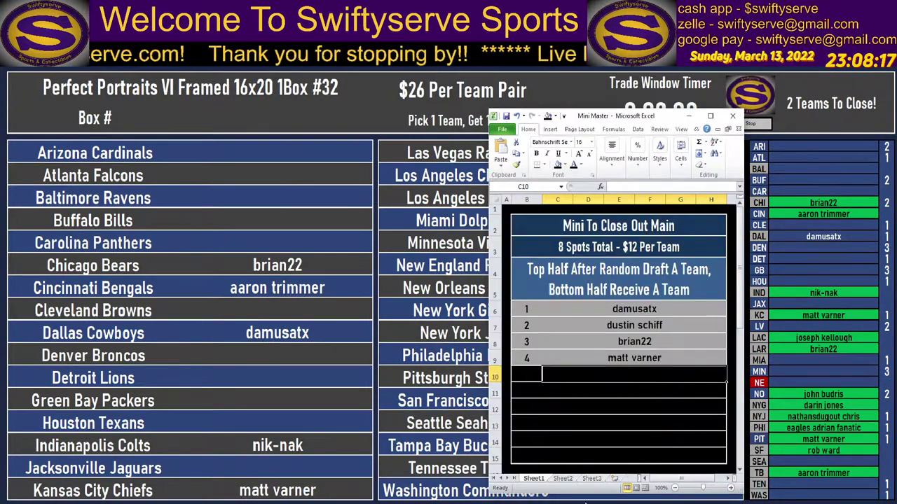
click(650, 344)
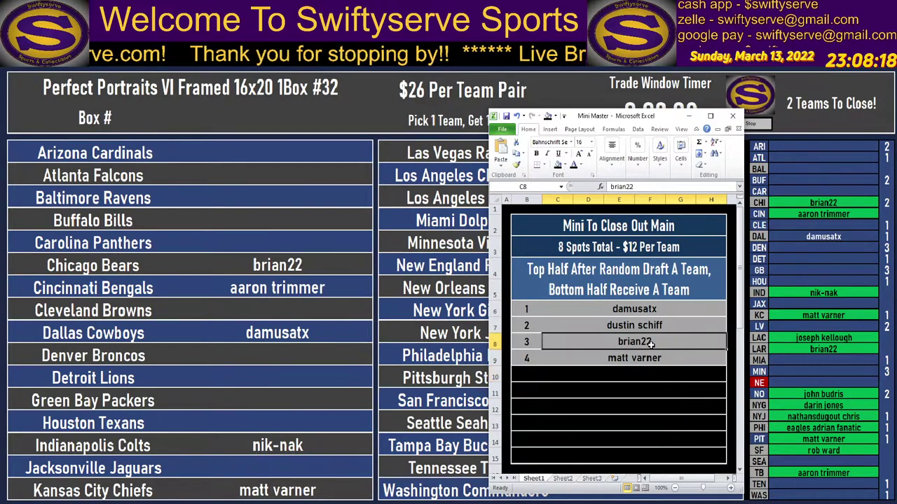
click(561, 167)
click(597, 239)
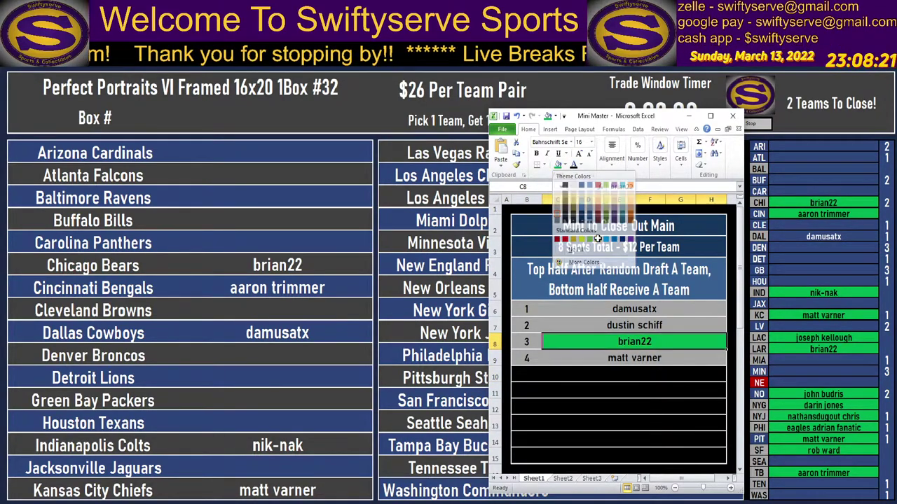
key(super+Down)
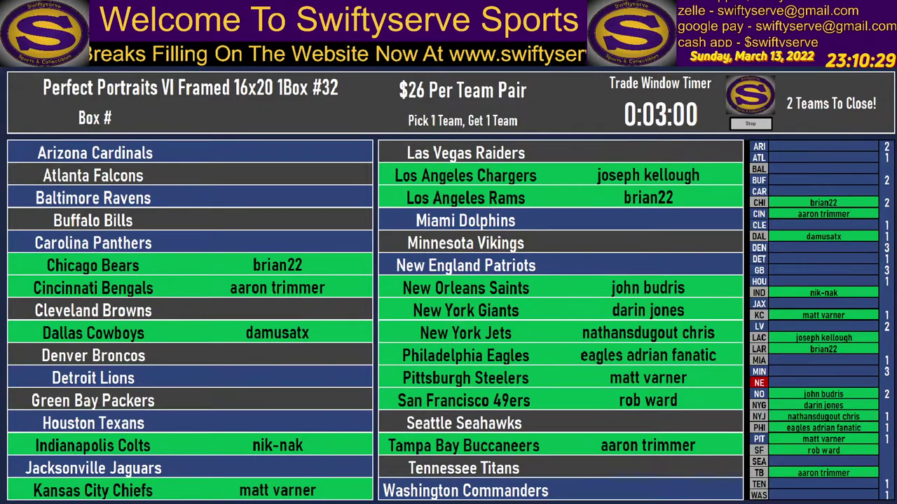
drag(516, 67, 778, 68)
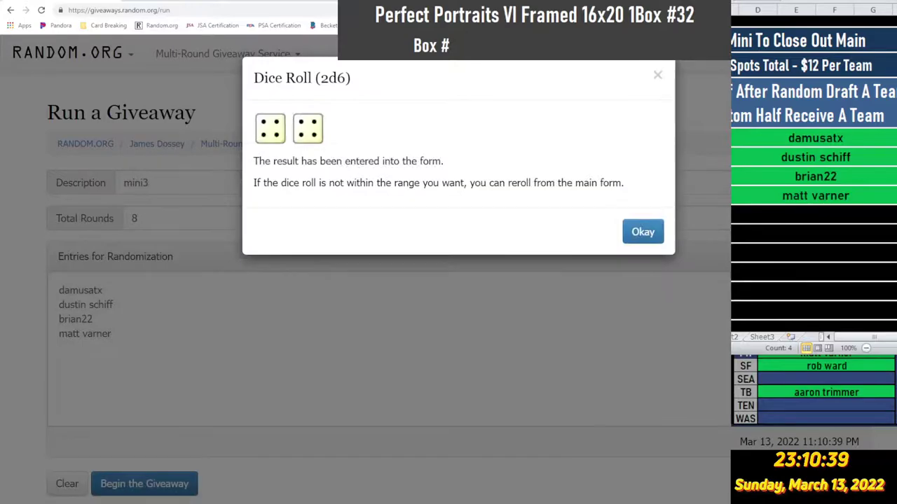
Begin the four-entry mini3 giveaway, run all 8 rounds, and select the 3rd and 4th place finishers
click(640, 231)
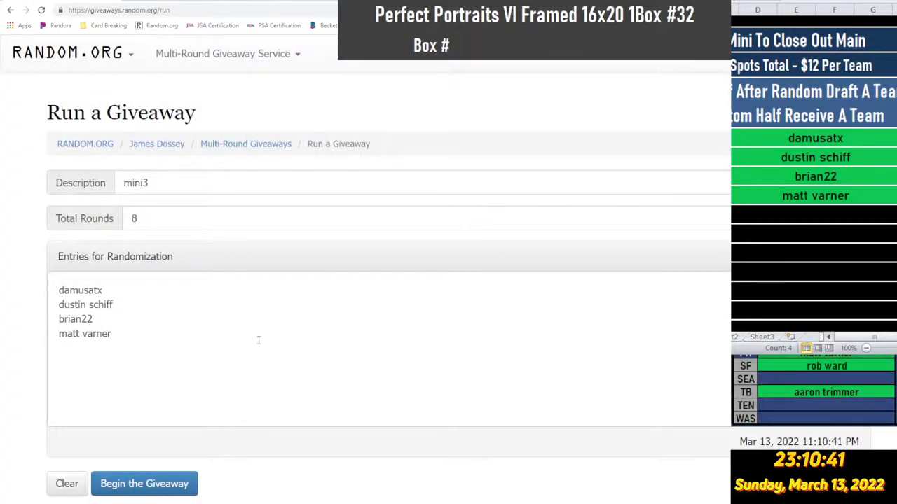
click(160, 487)
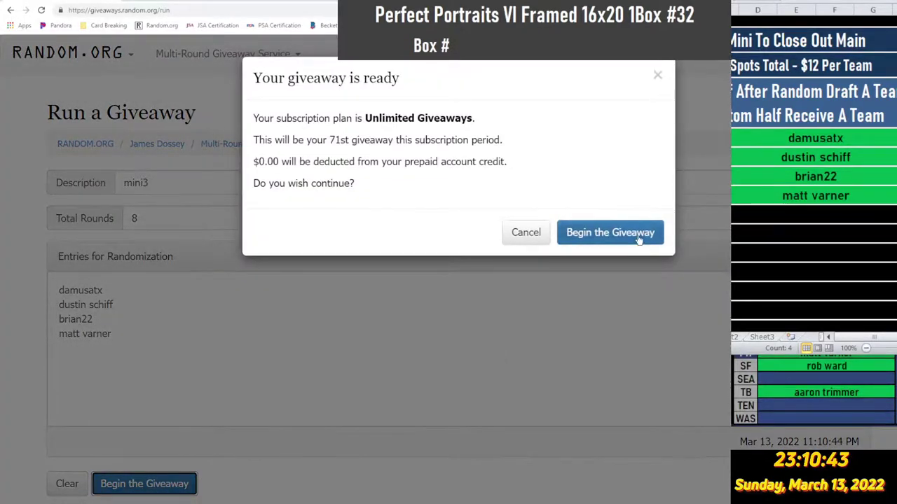
click(639, 239)
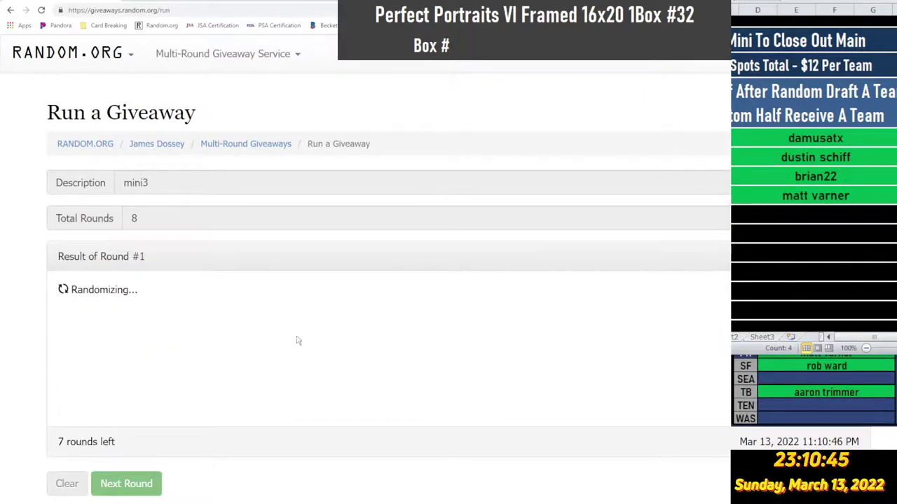
click(121, 483)
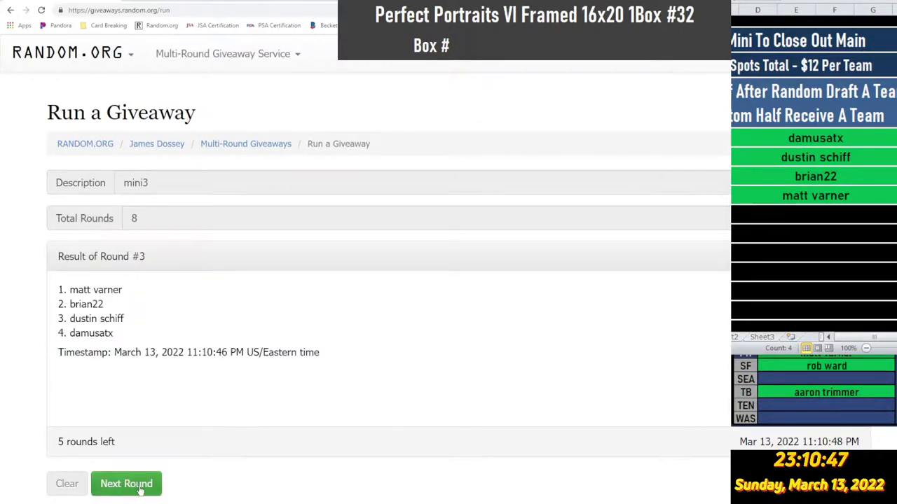
click(140, 491)
click(112, 481)
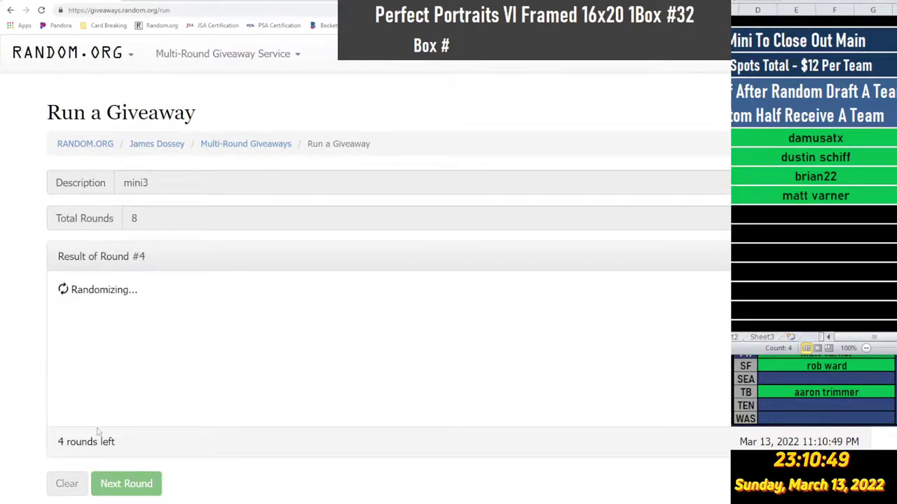
click(120, 483)
click(130, 483)
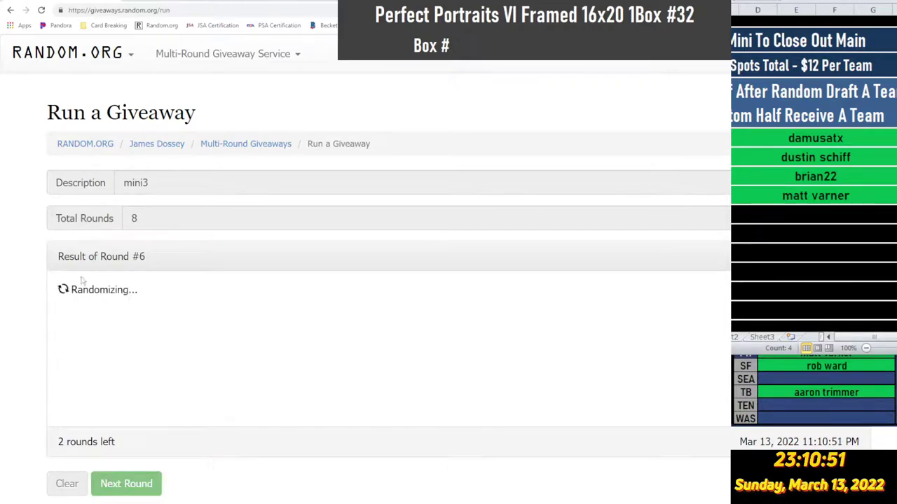
click(127, 481)
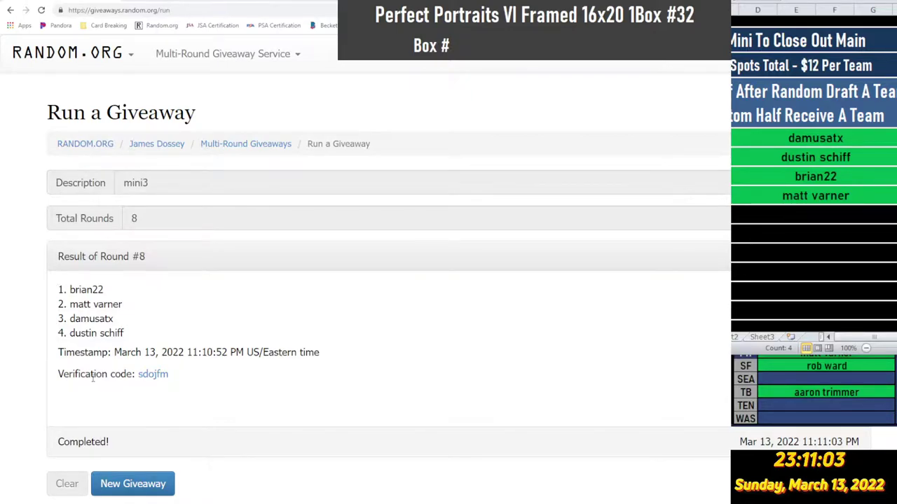
drag(59, 315, 126, 338)
key(ctrl+c)
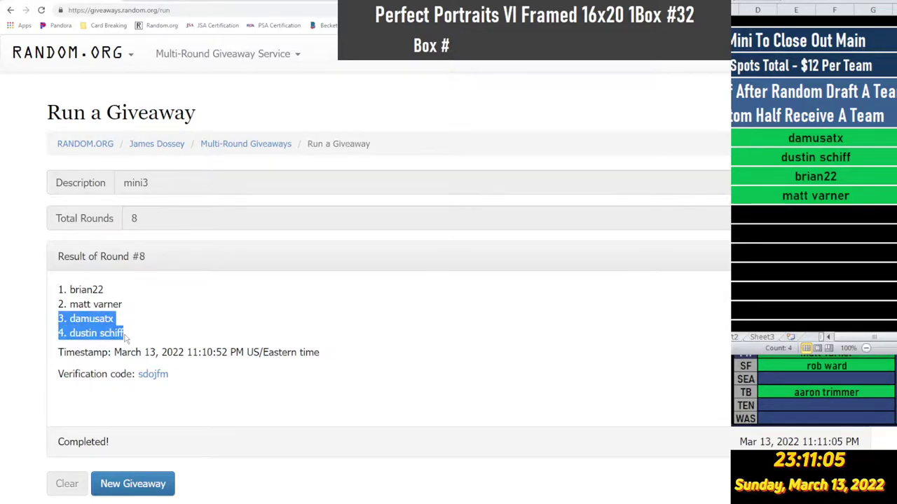
click(133, 483)
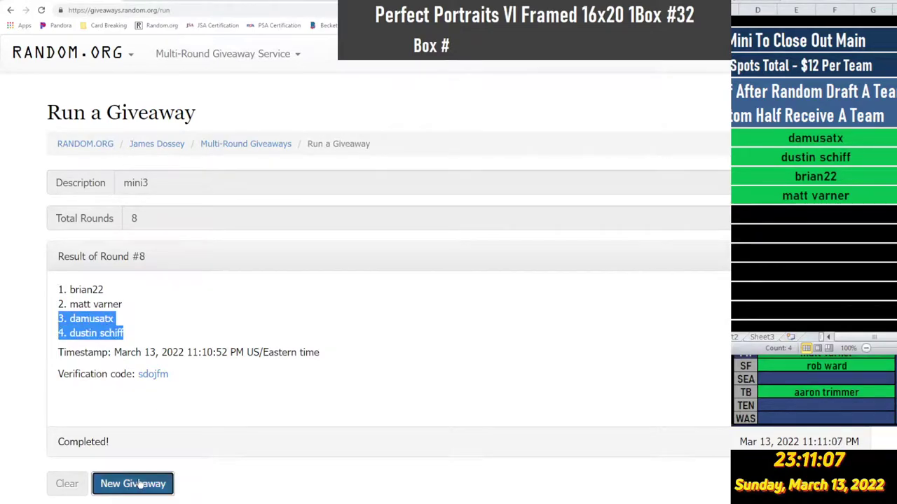
Start a new giveaway and paste the two bottom finishers plus the team owner list into Entries
key(Return)
key(ctrl+v)
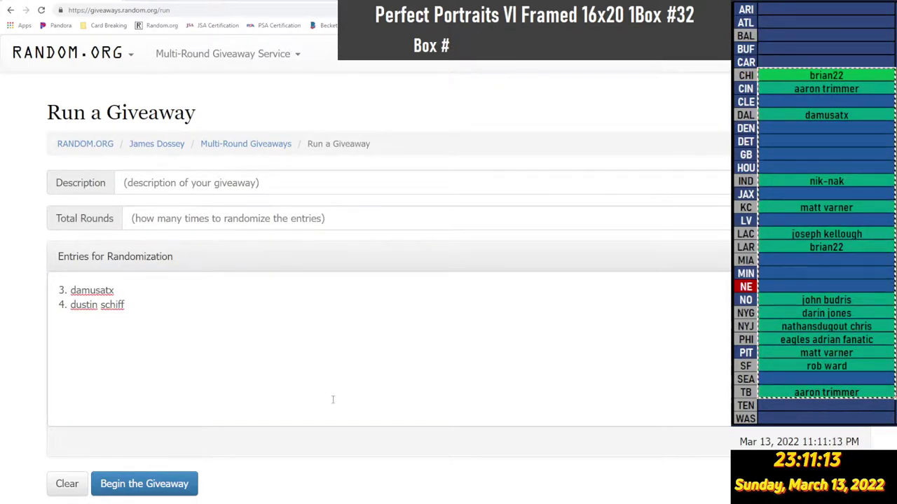
click(79, 334)
click(144, 315)
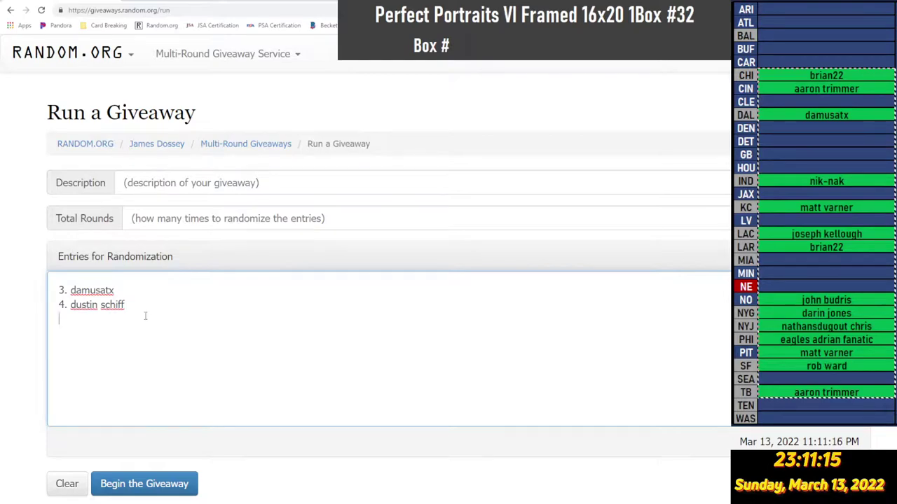
scroll(145, 316, up, 1)
scroll(145, 316, up, 3)
Remove the blank lines from the entries list and paste one more owner entry at the end
click(60, 363)
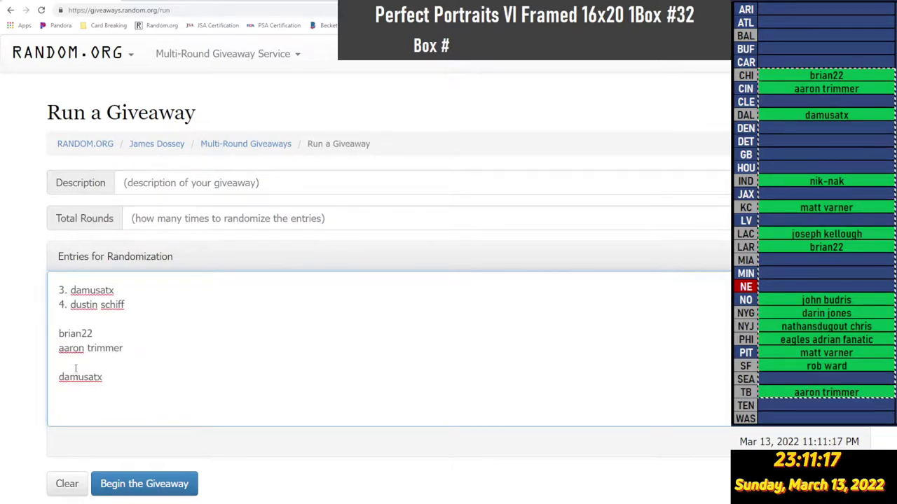
key(BackSpace)
click(60, 379)
key(Delete)
key(Delete)
key(Delete)
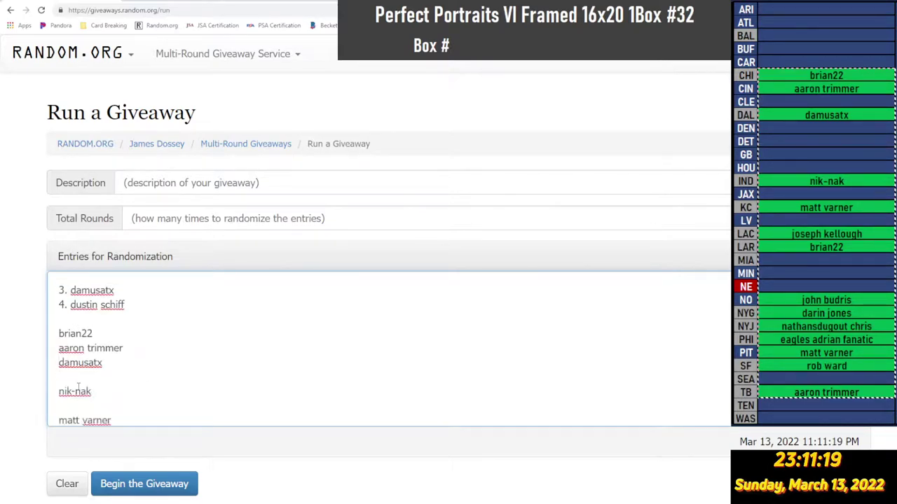
click(70, 392)
key(Delete)
click(68, 406)
key(Delete)
scroll(68, 406, down, 1)
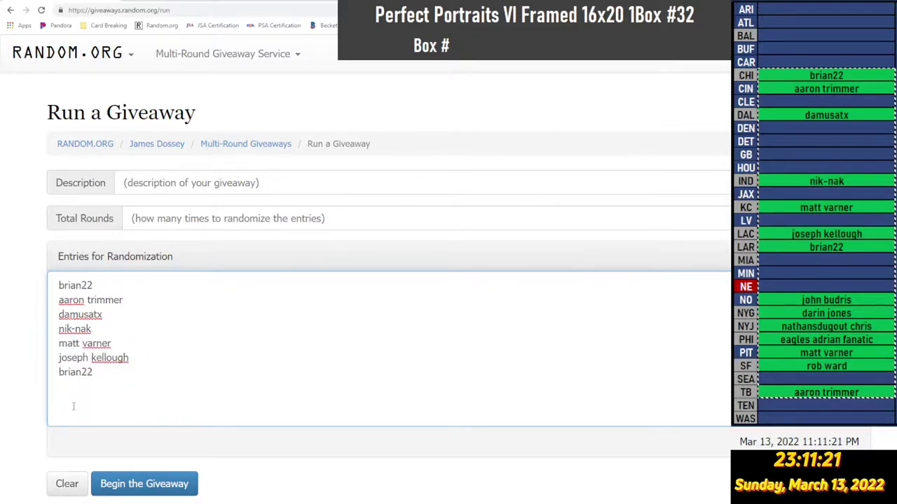
click(70, 387)
key(Delete)
key(Delete)
scroll(75, 399, down, 1)
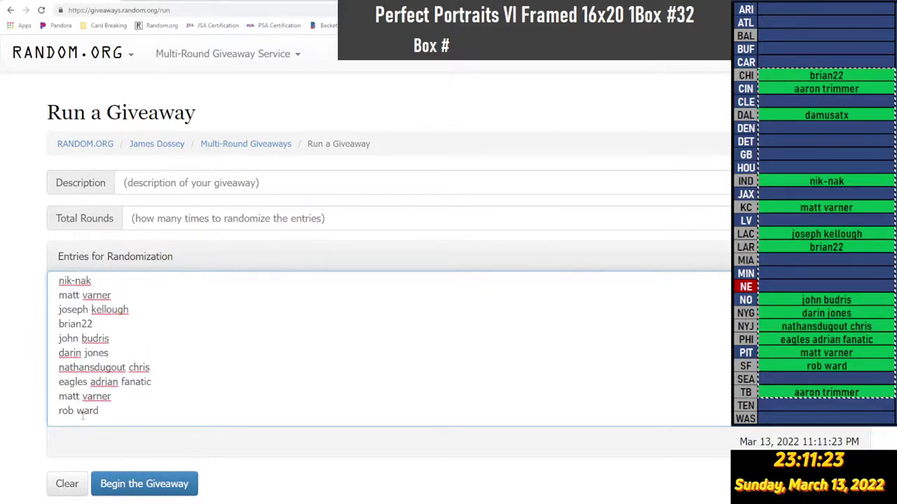
click(77, 421)
scroll(108, 344, up, 10)
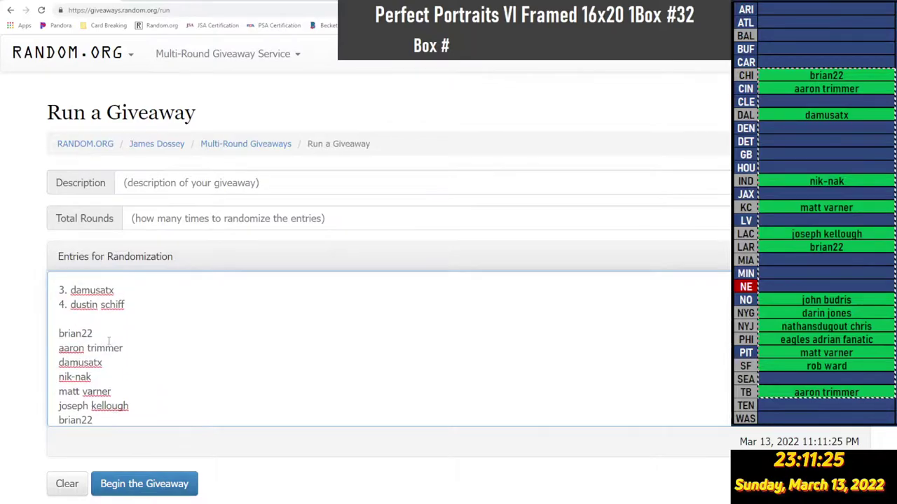
scroll(113, 358, down, 10)
scroll(112, 358, down, 1)
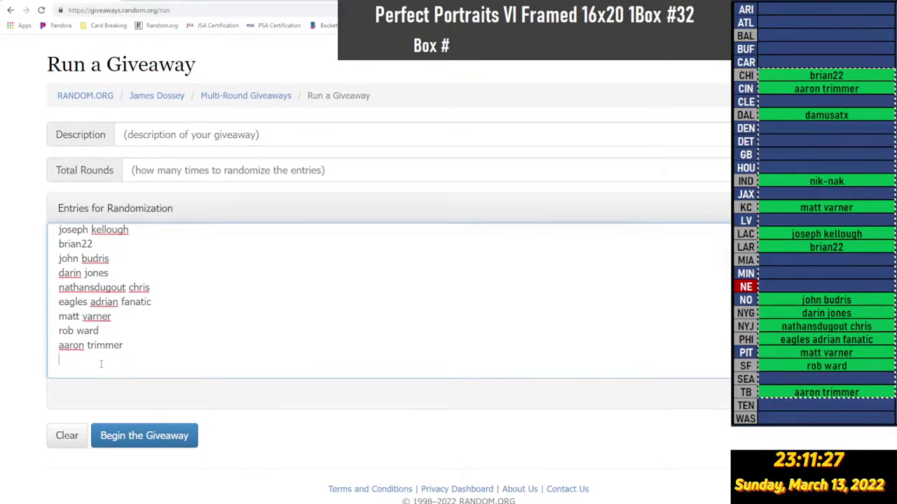
key(BackSpace)
scroll(110, 363, up, 10)
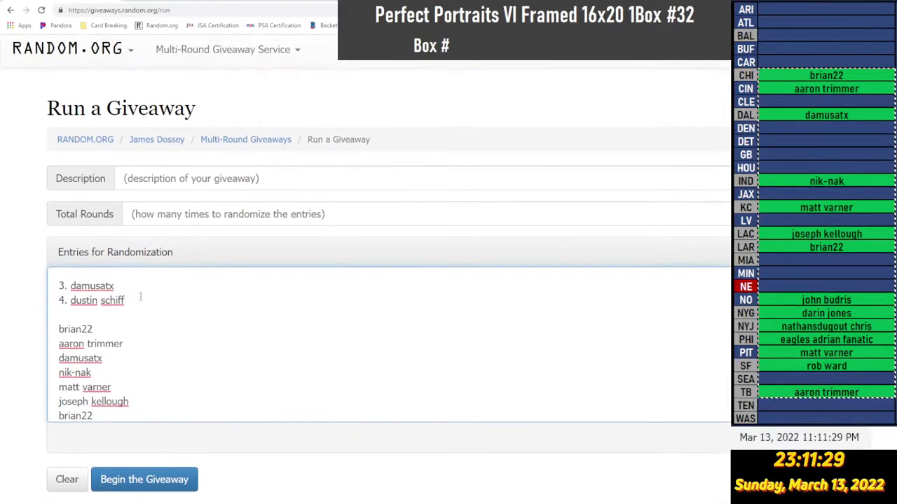
Set the giveaway description to 'frame3' and bring up the team board
click(204, 192)
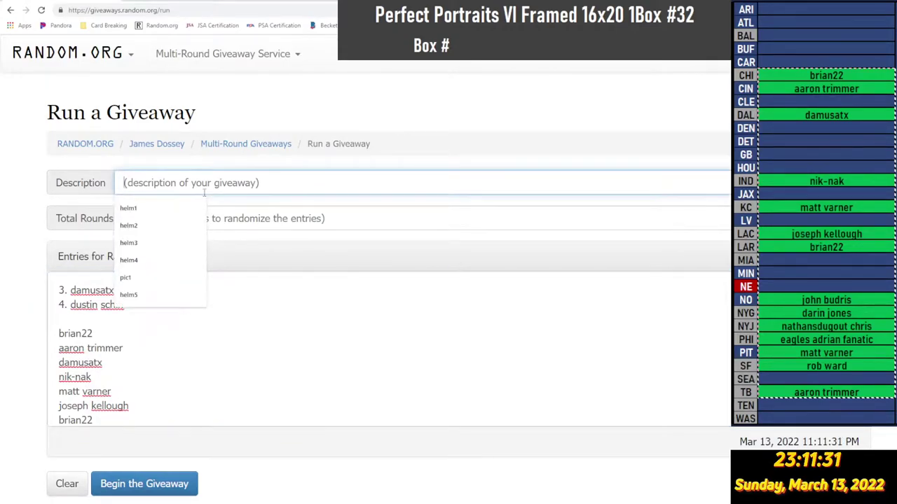
text(frame3)
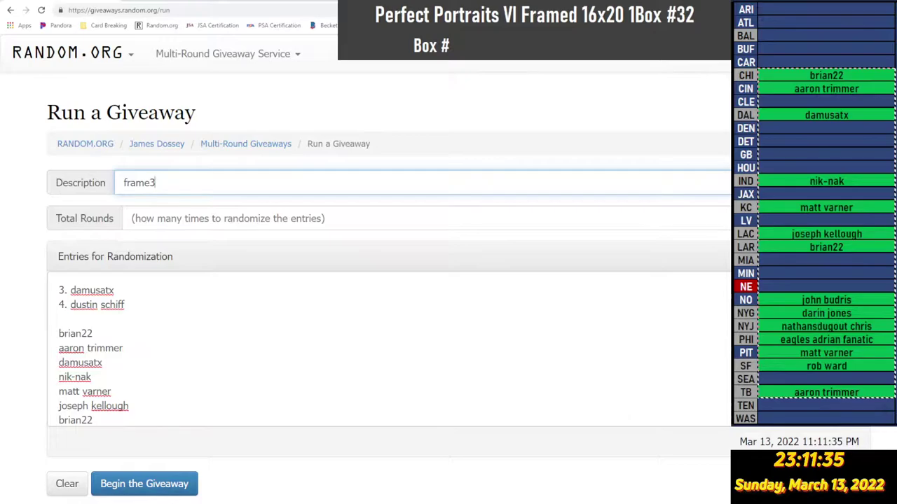
key(alt+Tab)
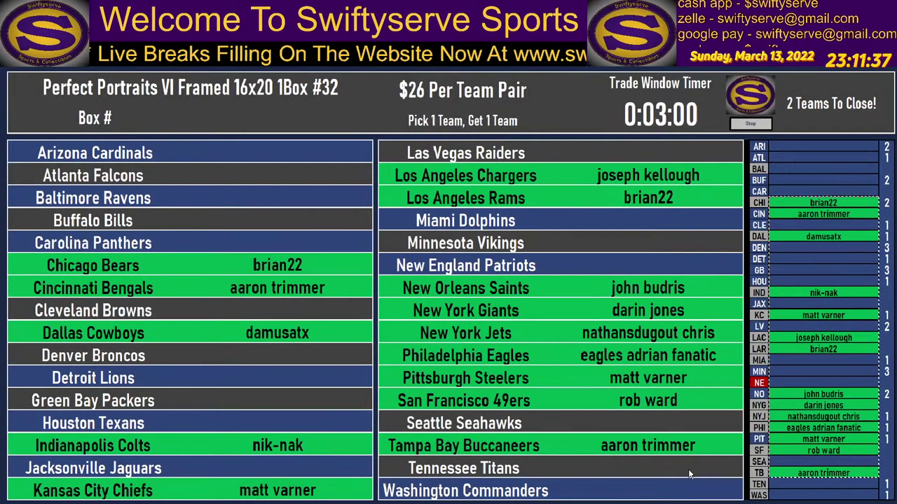
Enter '22 mini' as the Miami Dolphins owner entry in the sidebar
click(830, 359)
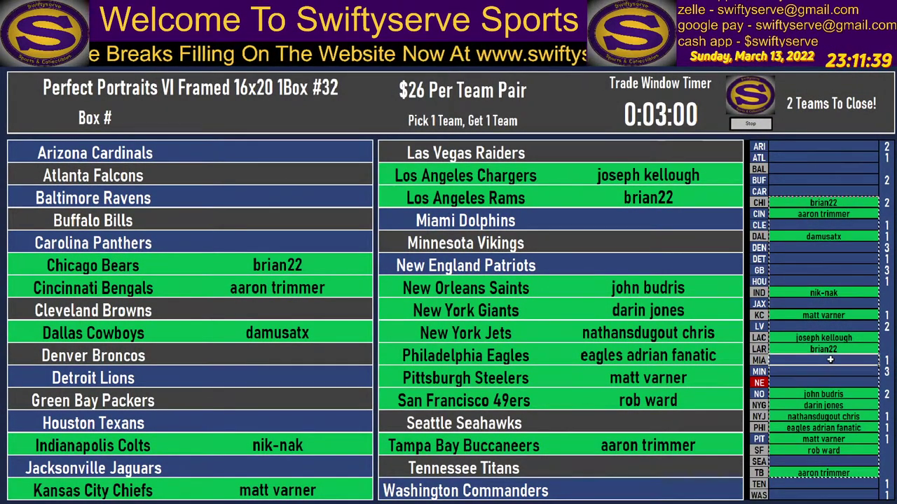
click(830, 361)
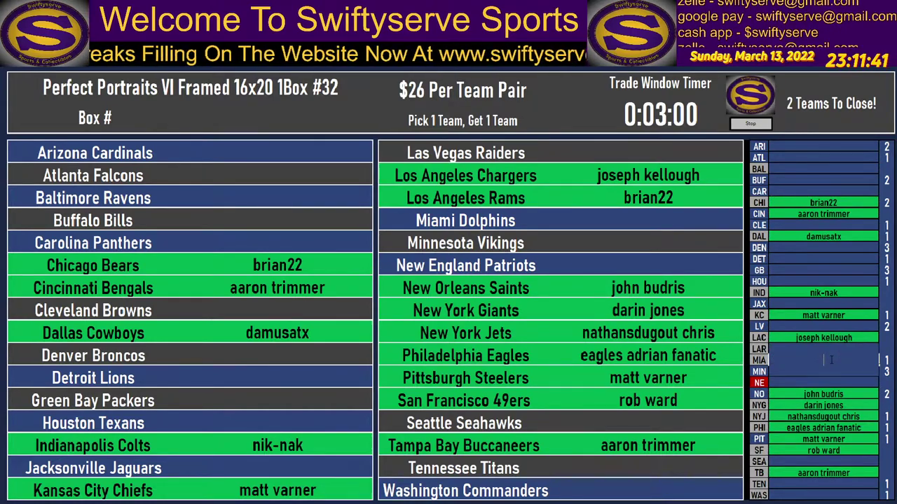
text(22 mini)
key(Return)
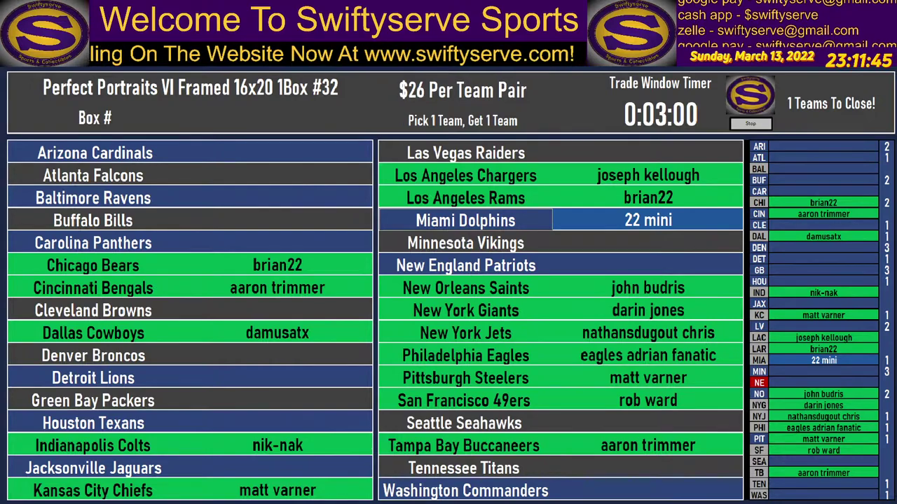
key(alt+h)
key(h)
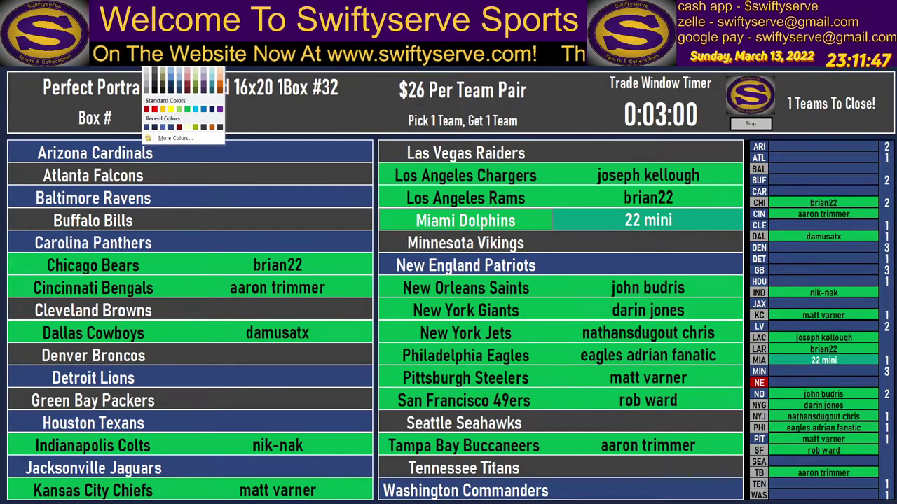
key(Escape)
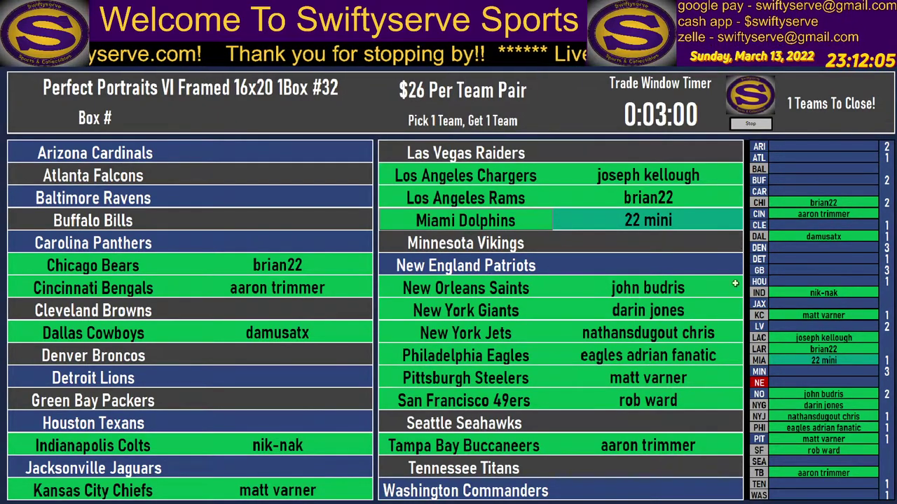
Assign the Baltimore Ravens to its buyer, correcting the name to the buyer's mini entry
click(837, 352)
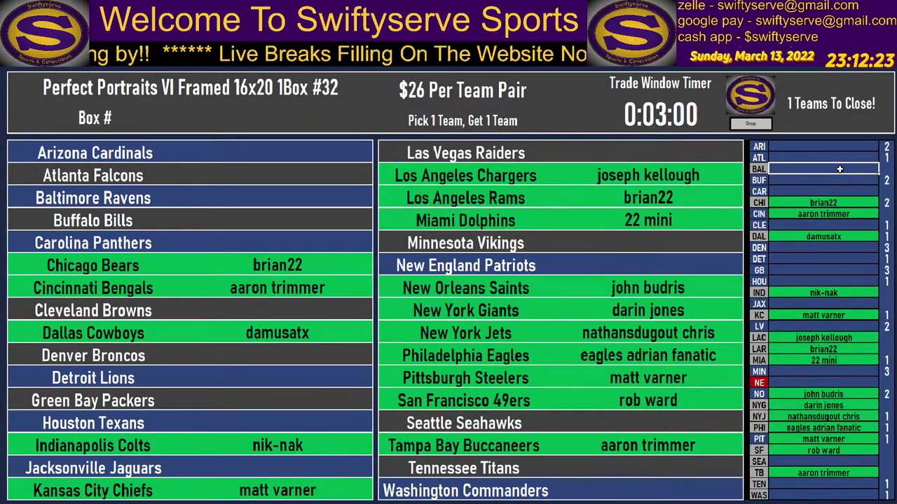
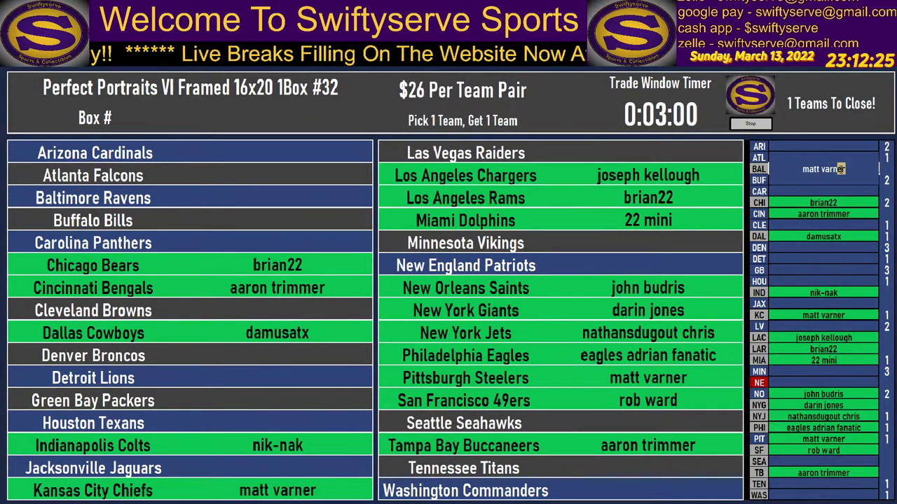
key(Return)
click(840, 169)
text(varner mini)
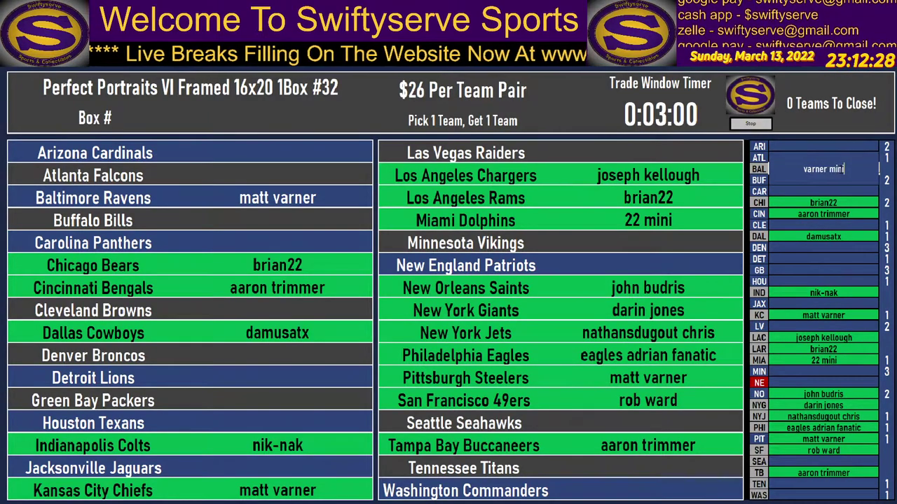
key(Return)
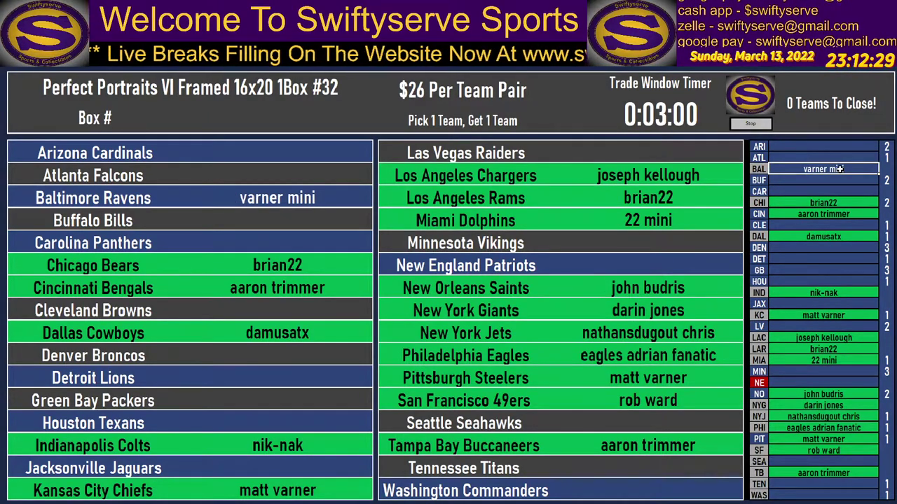
click(135, 198)
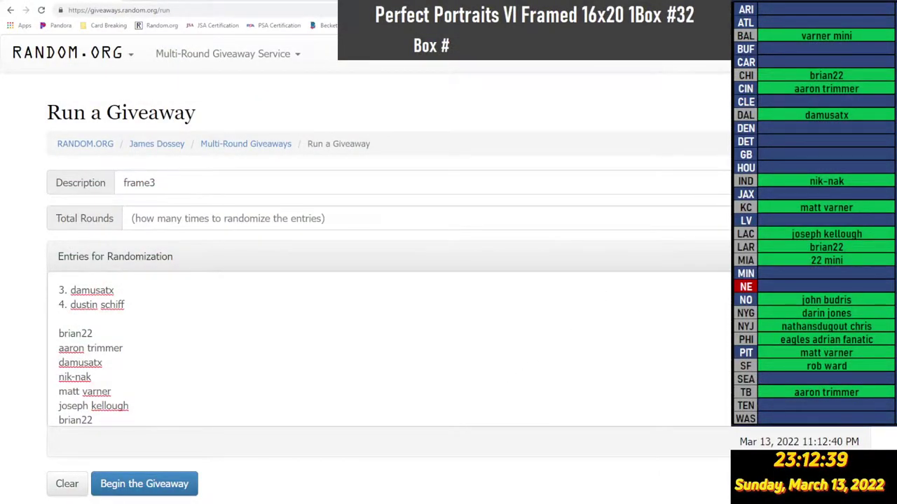
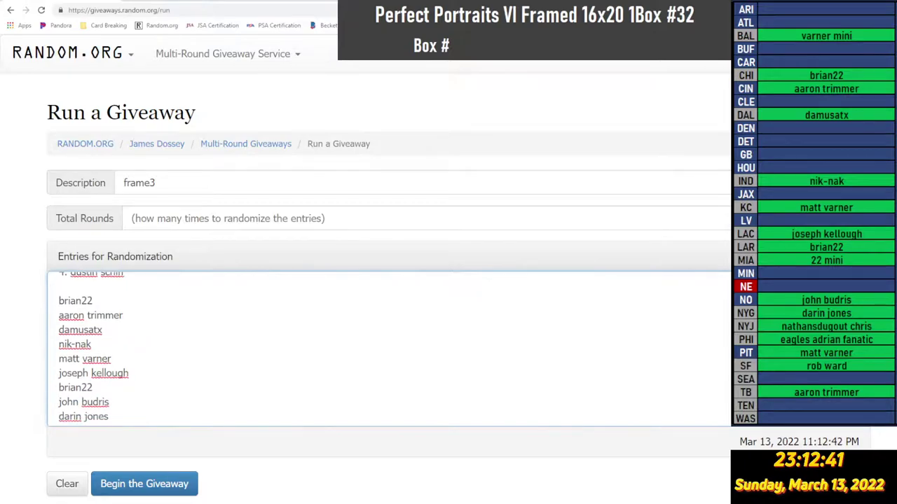
Add the remaining five buyers' names as new lines in the frame3 entries list
key(Return)
text(nathansdugout chris)
key(Return)
text(eagles adrian fanatic)
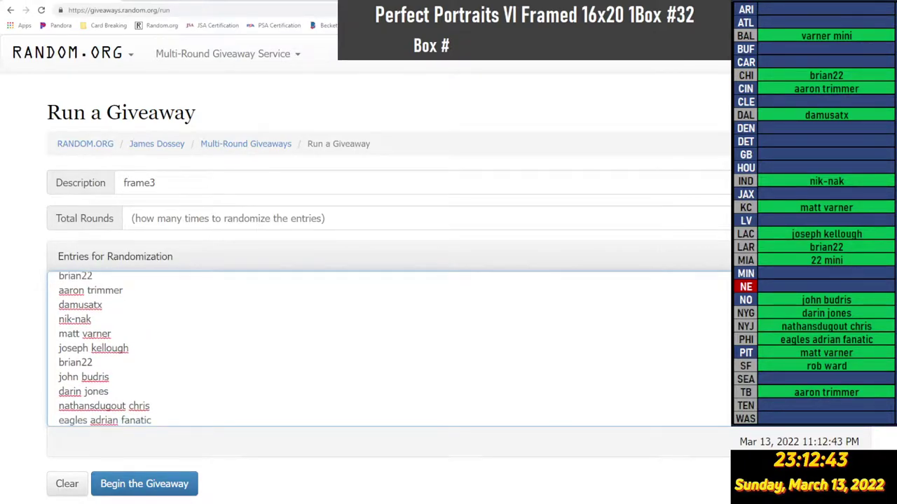
key(Return)
key(Return)
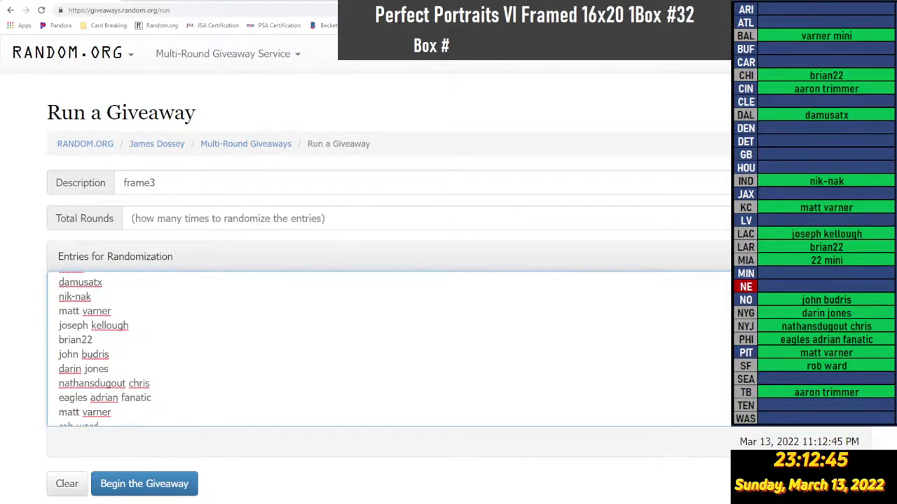
key(Return)
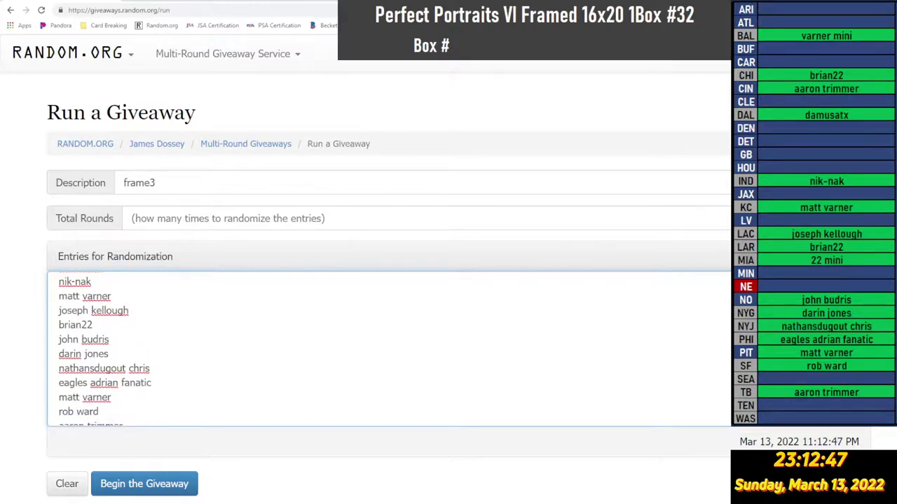
scroll(281, 348, down, 3)
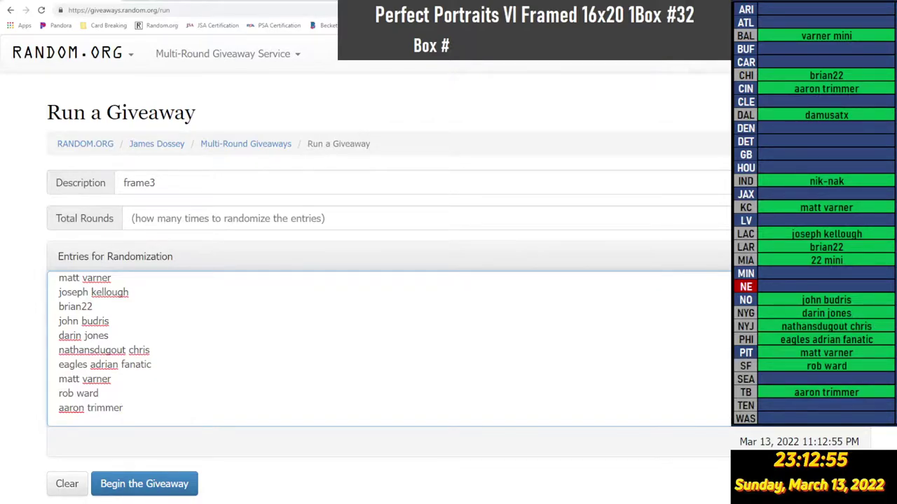
scroll(389, 348, up, 5)
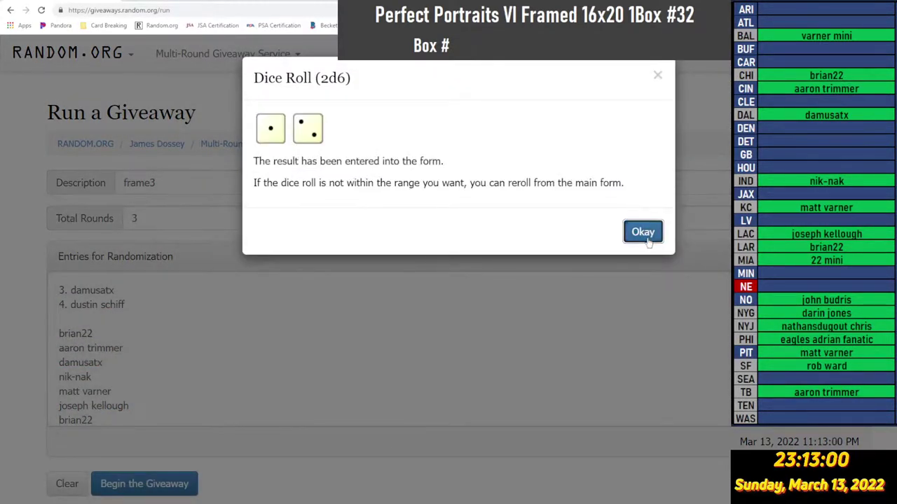
Roll Total Rounds to 5, begin the giveaway, and run rounds through to the final round
click(642, 230)
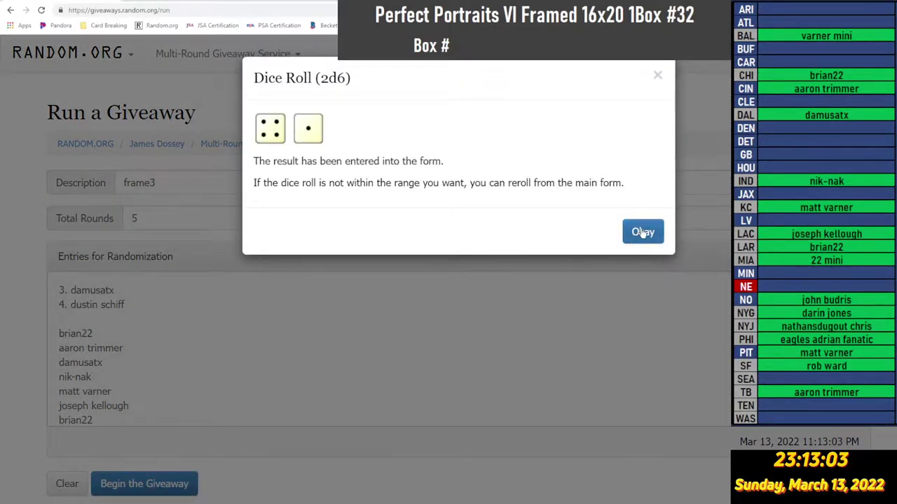
click(642, 231)
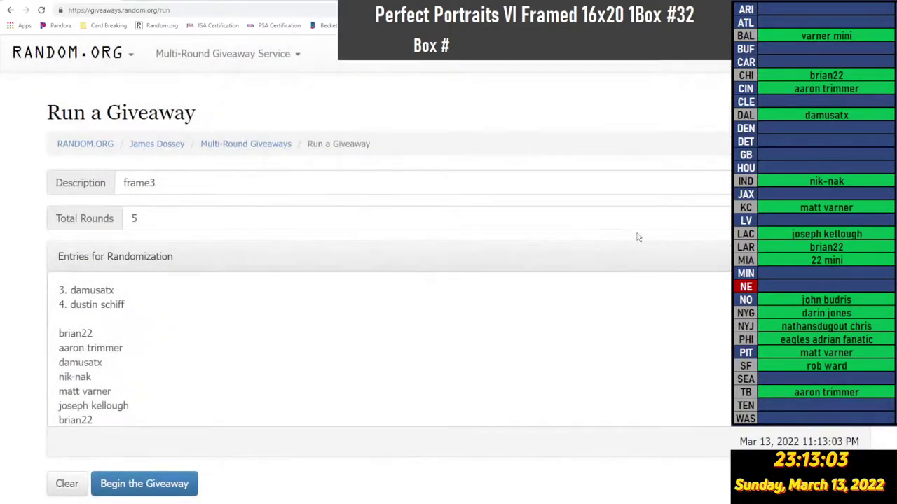
click(175, 483)
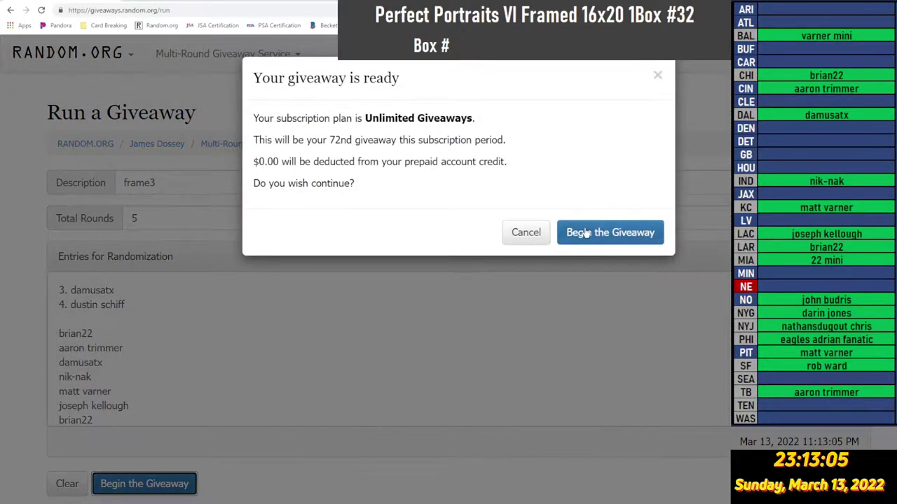
click(586, 233)
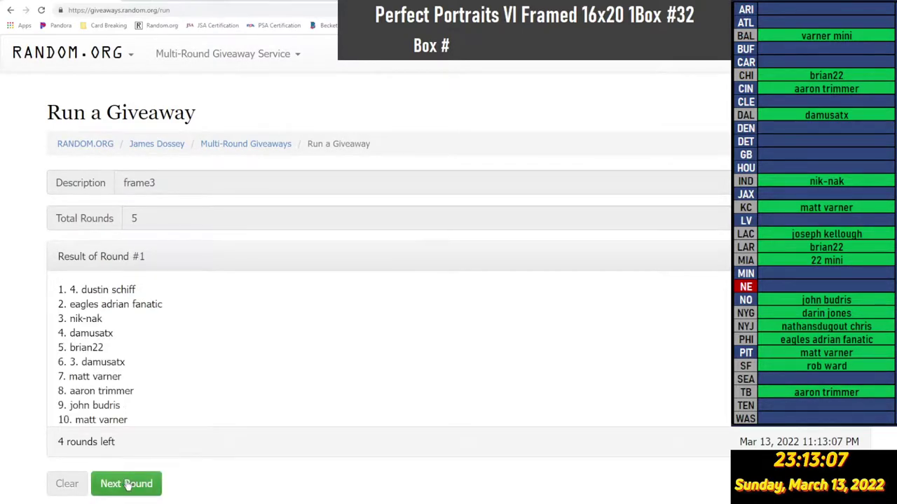
click(128, 485)
click(126, 484)
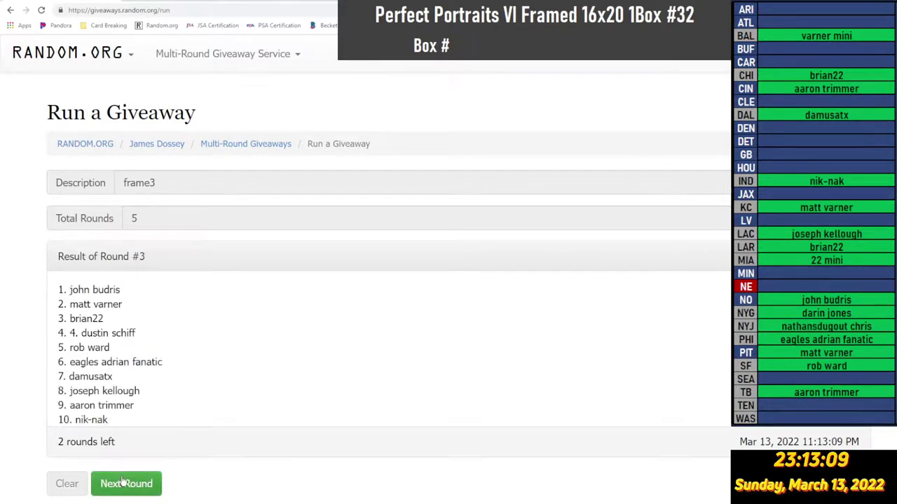
click(124, 482)
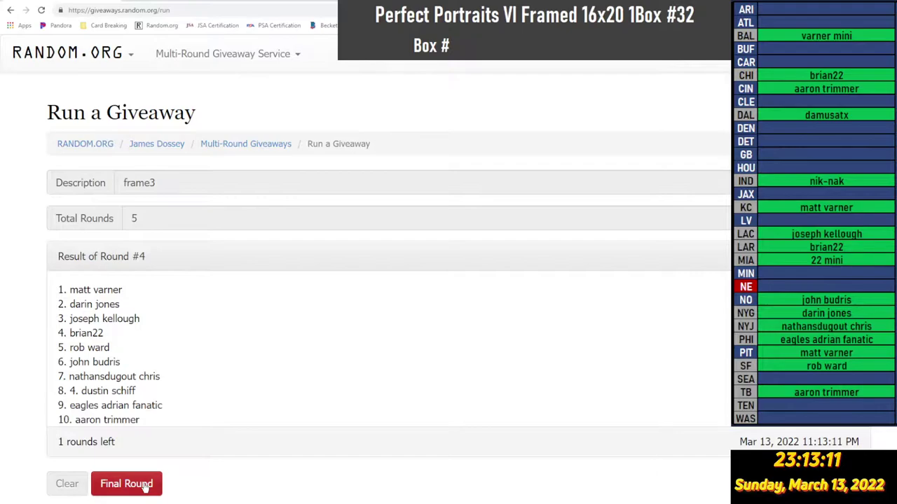
click(145, 485)
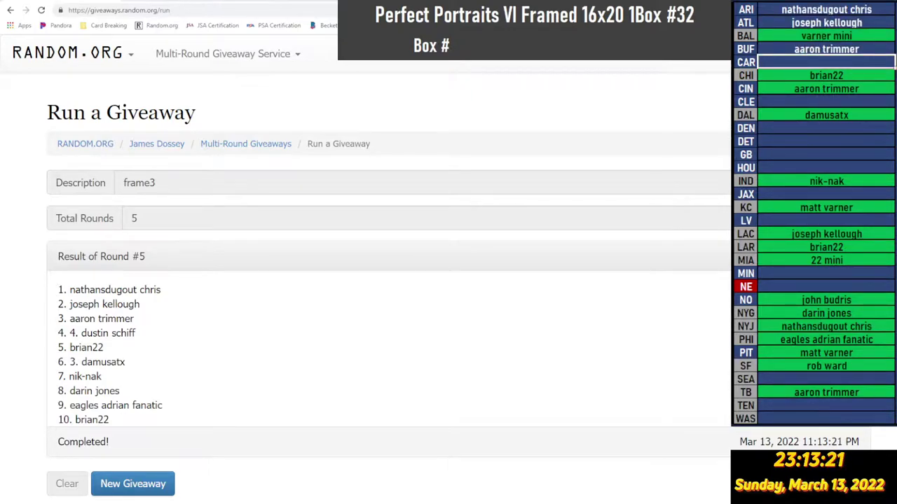
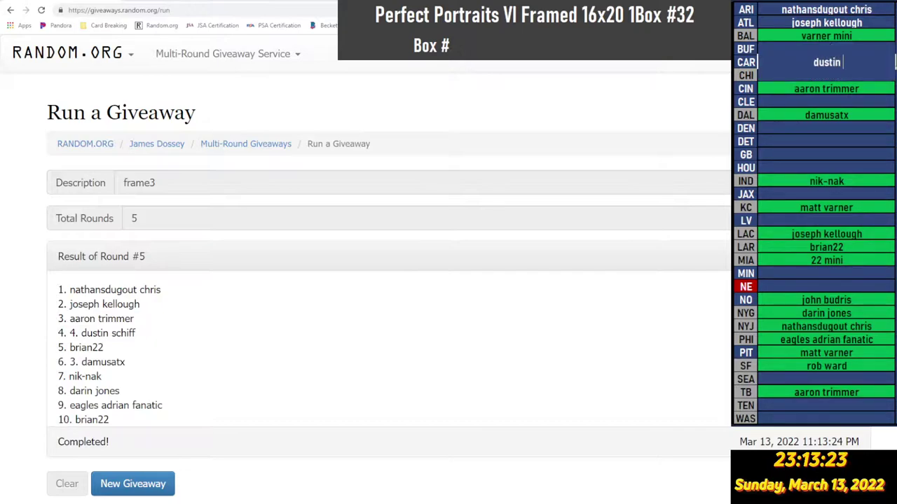
Enter the drawn buyers' names as owners for CAR, CLE, DEN, DET and GB
key(Return)
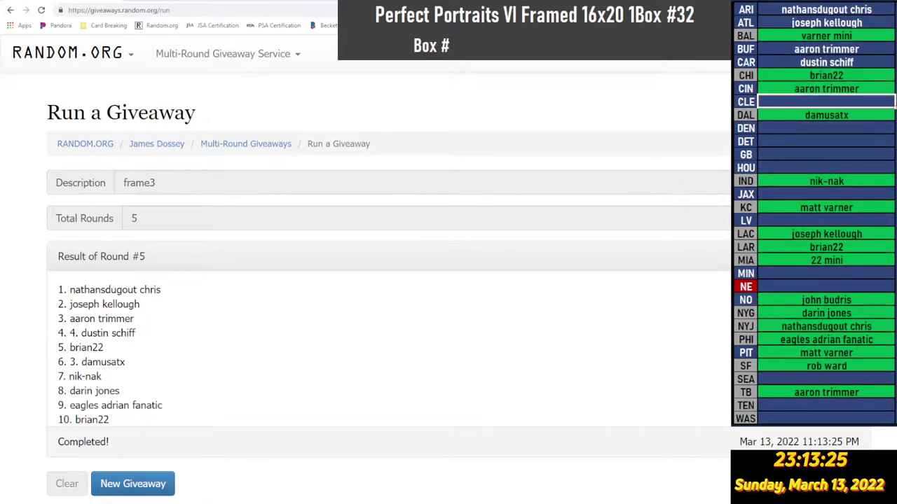
text(brian22)
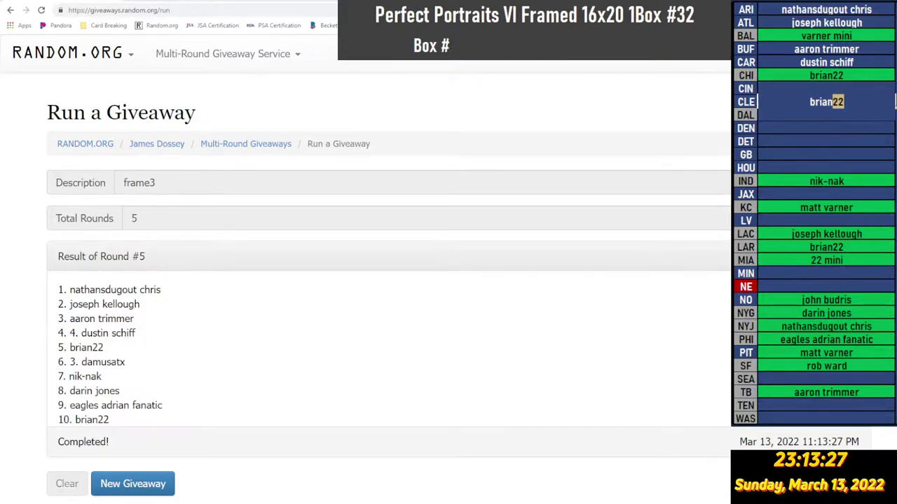
key(Return)
key(Return)
text(damusatx)
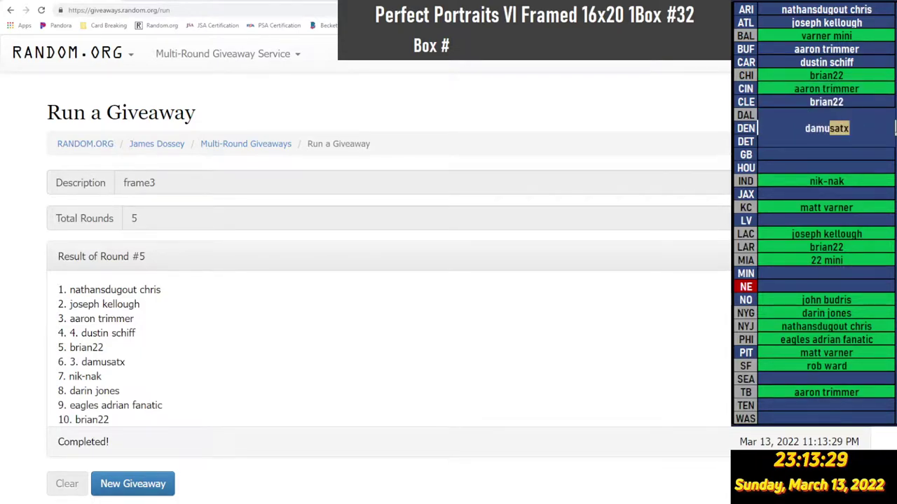
key(Return)
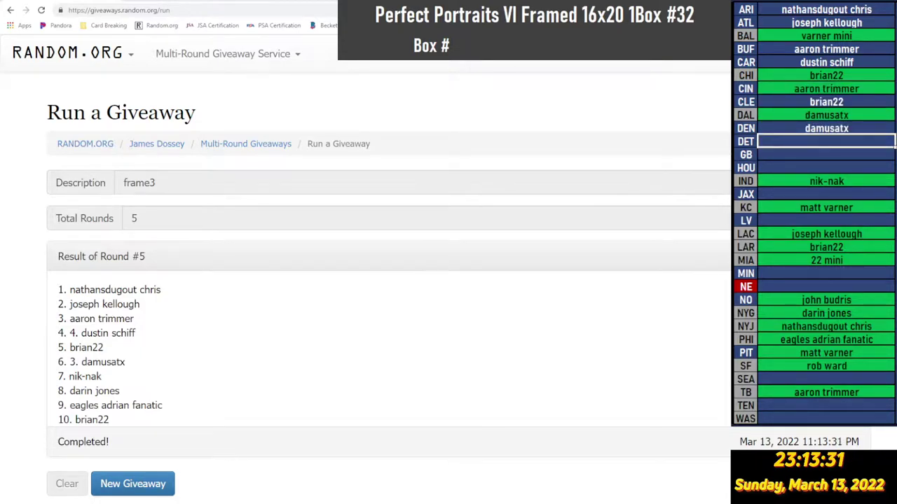
text(n)
key(Escape)
key(Down)
text(darin)
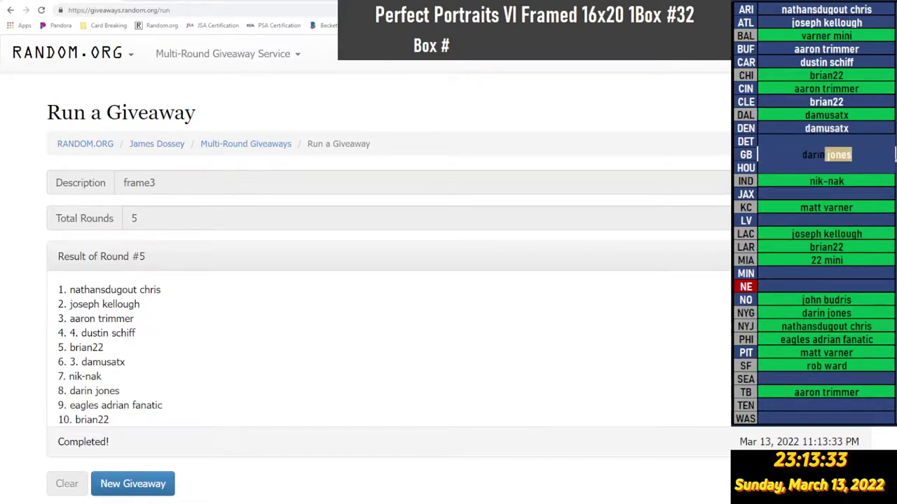
text(k)
key(BackSpace)
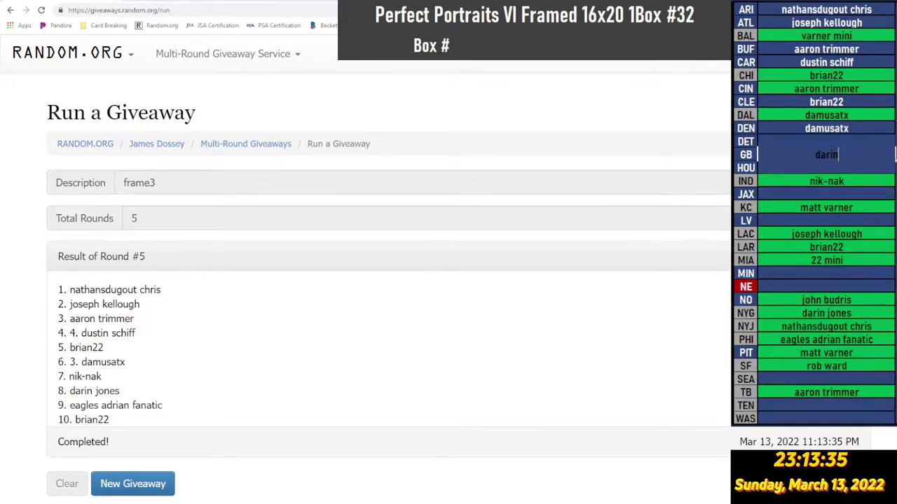
key(Return)
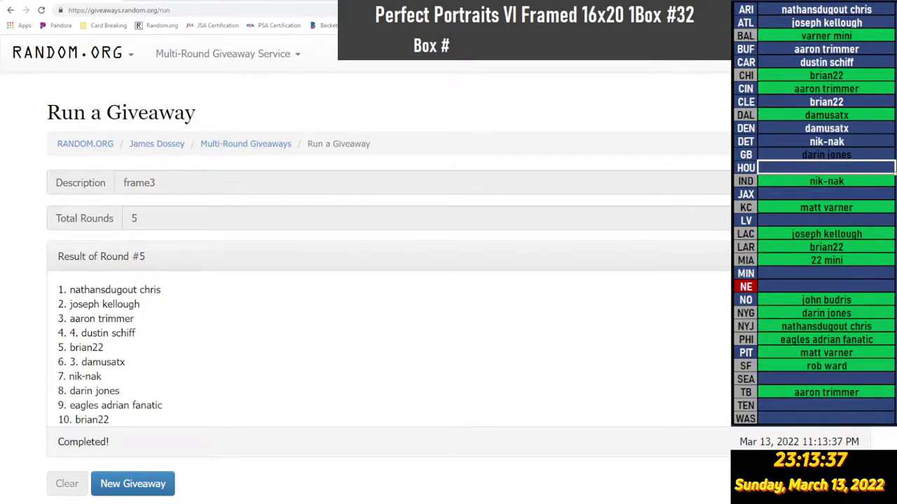
Fill the GB owner cell dark blue
click(826, 155)
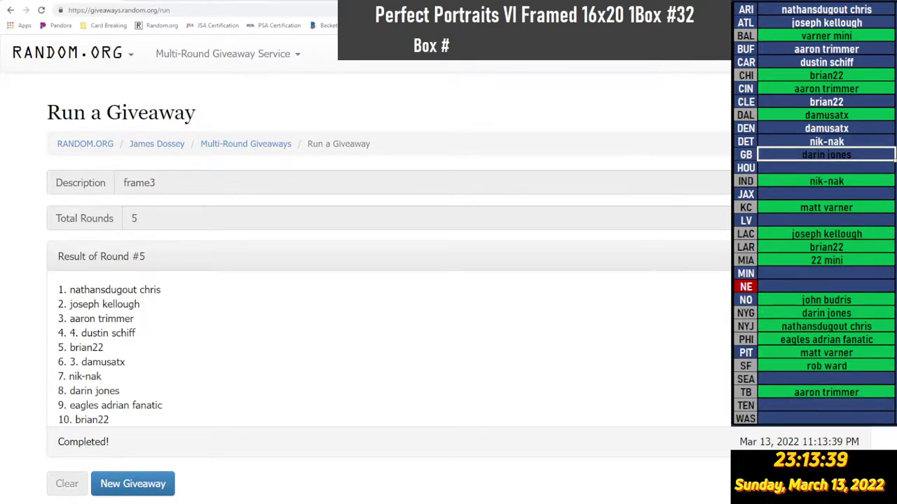
key(alt+h)
key(h)
key(Return)
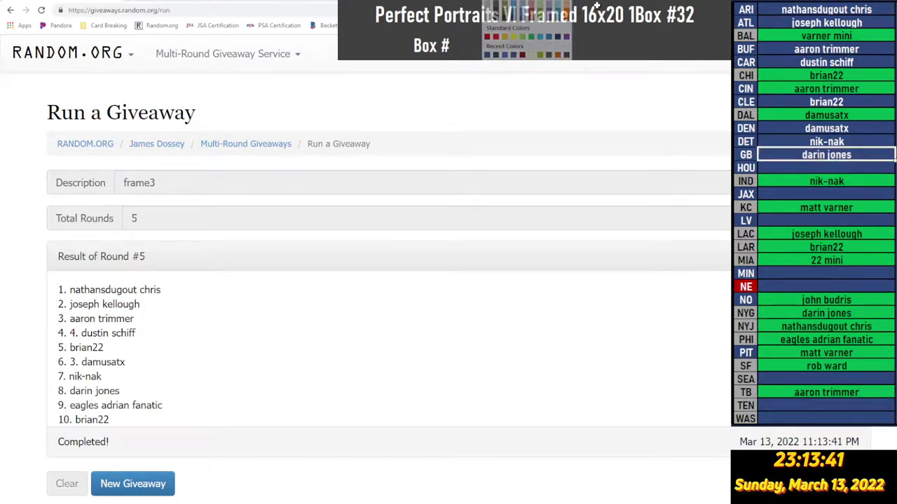
Fill in the HOU, JAX, LV and MIN owner slots, accepting AutoComplete suggestions
click(826, 168)
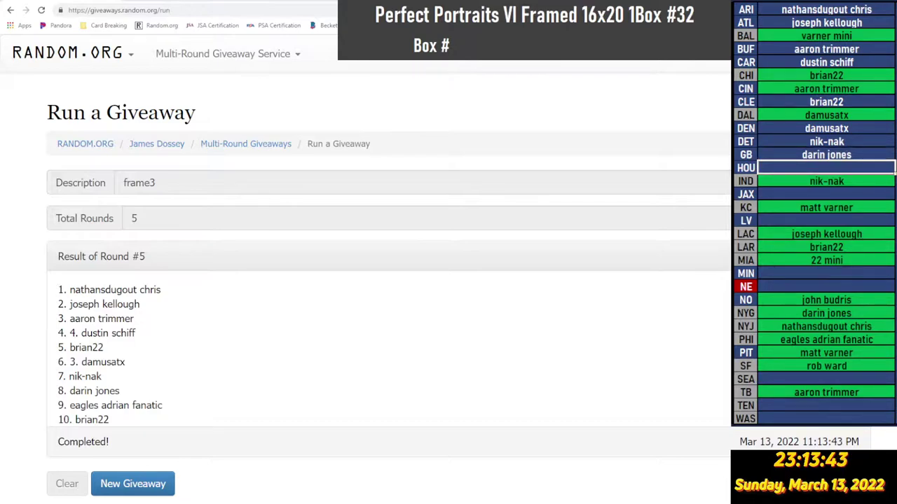
text(eagles adrian fanatic)
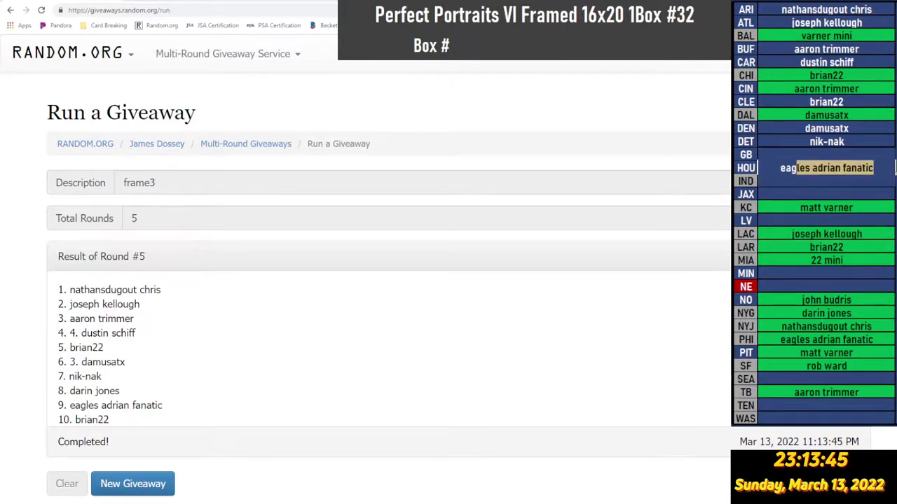
key(Return)
key(Down)
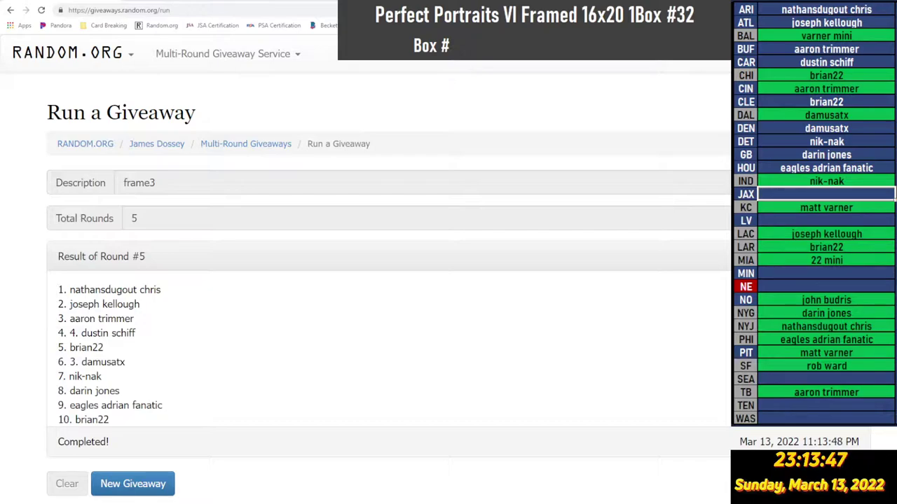
text(brian)
key(Return)
key(Down)
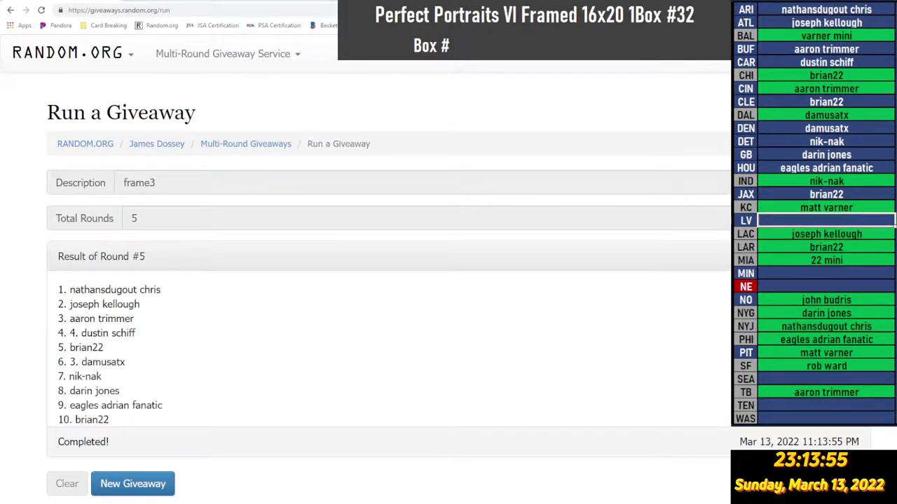
click(826, 273)
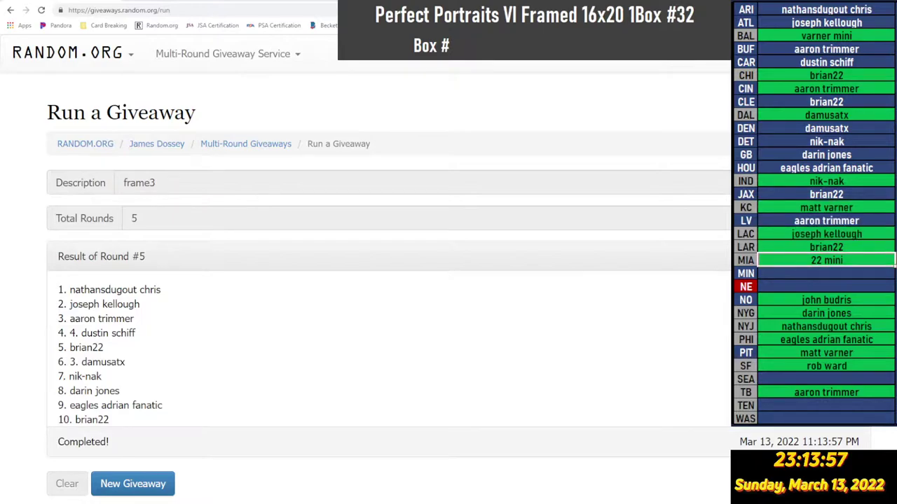
text(damusa)
key(Return)
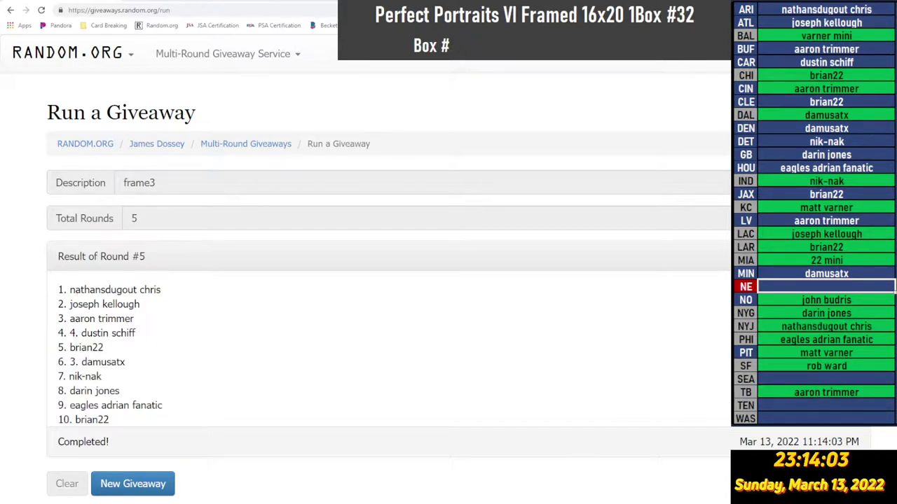
Fill in the NE and SEA owners, then begin the WAS owner entry
scroll(112, 350, down, 2)
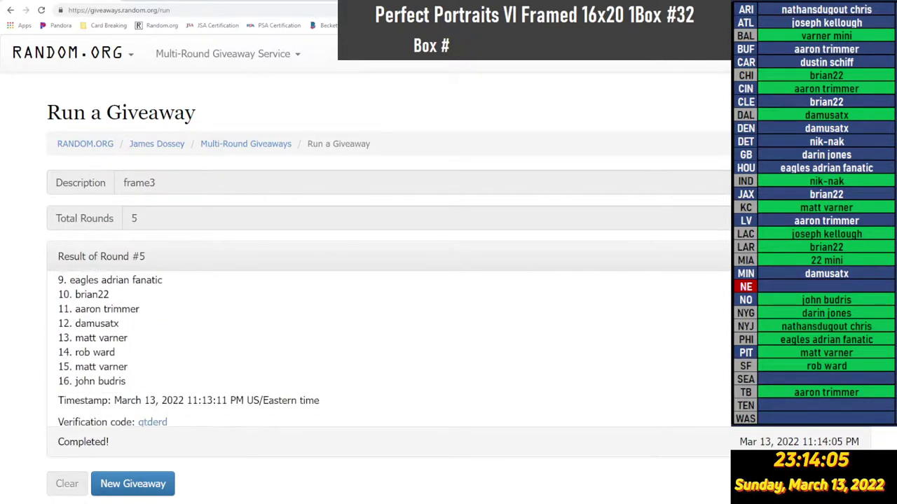
scroll(112, 336, down, 1)
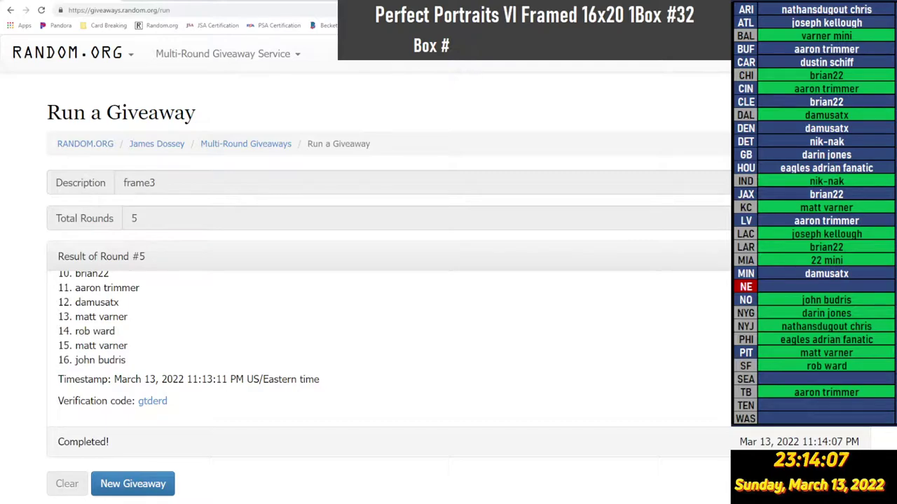
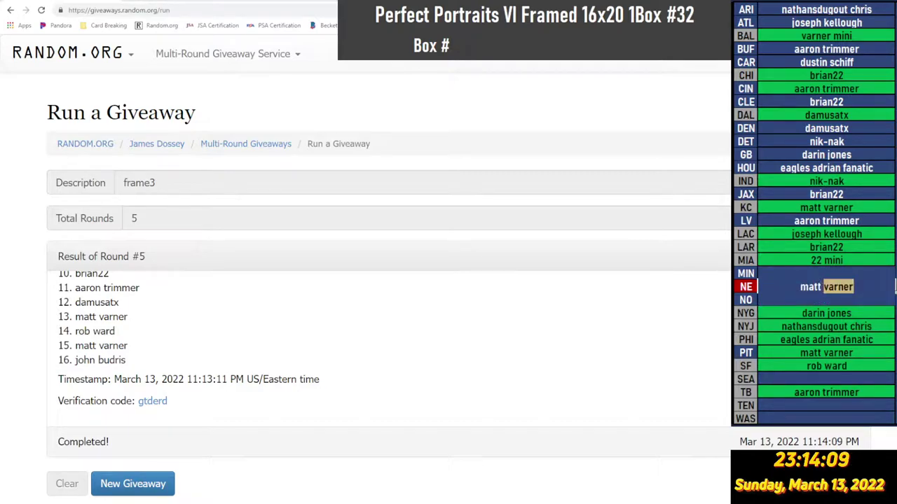
key(Return)
key(Down)
key(Down)
key(Down)
key(Down)
key(Down)
key(Down)
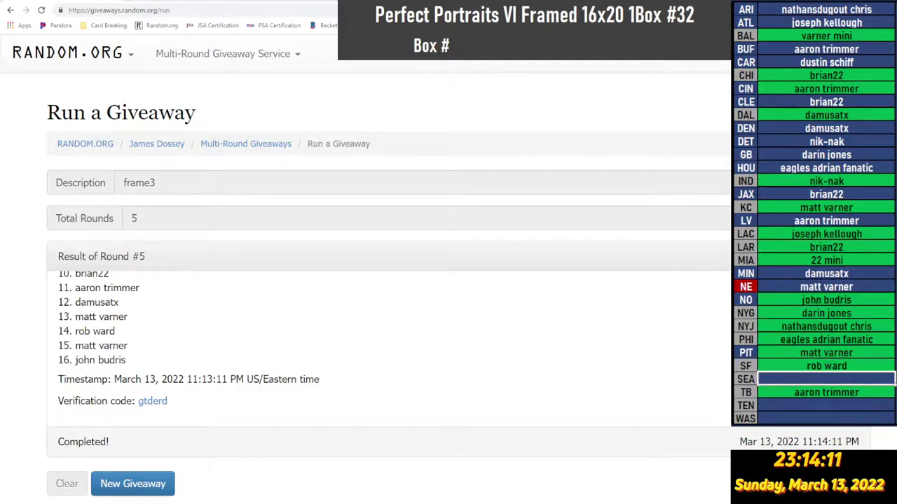
key(Return)
key(Down)
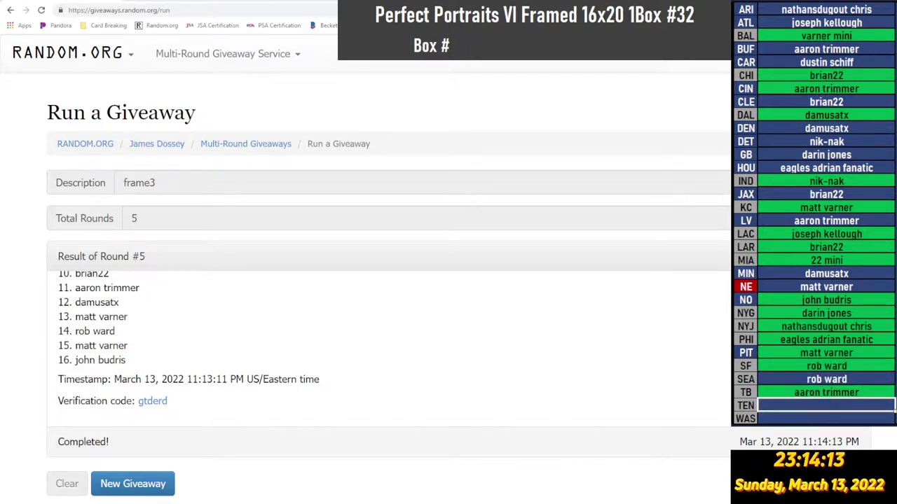
key(Down)
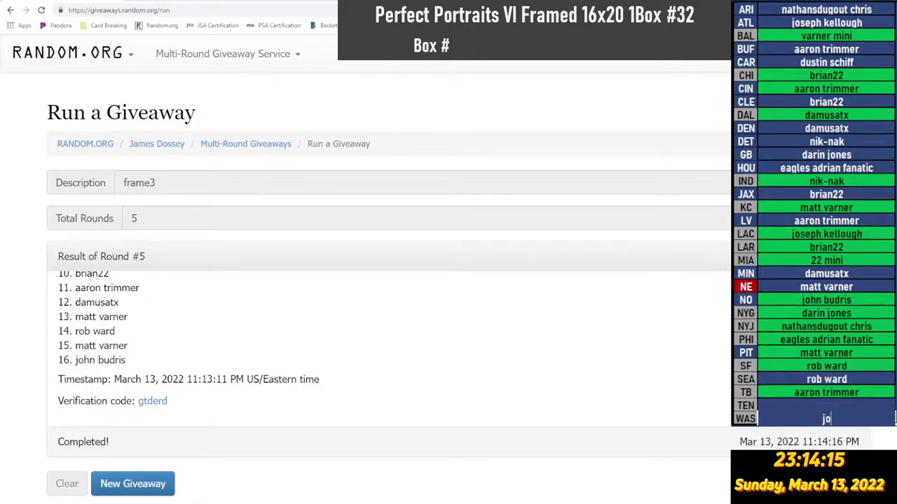
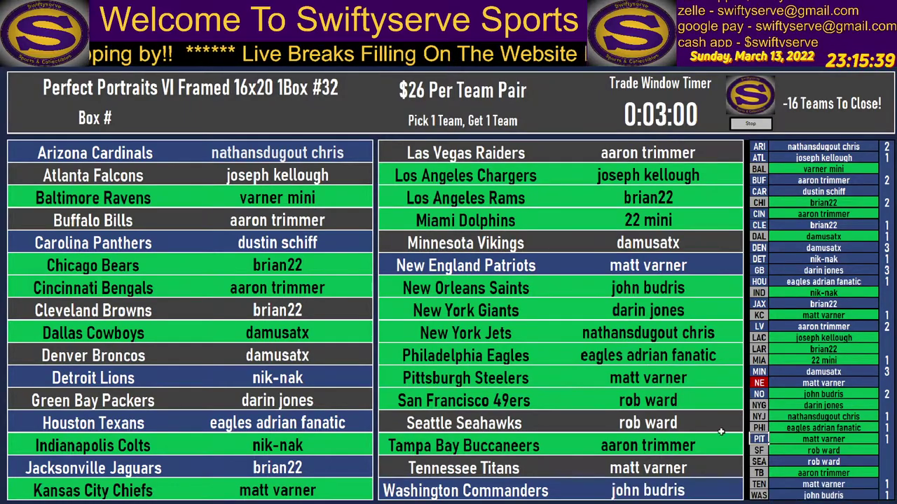
Commit the Washington Commanders owner and fill the Houston Texans owner cell green
click(683, 424)
click(654, 363)
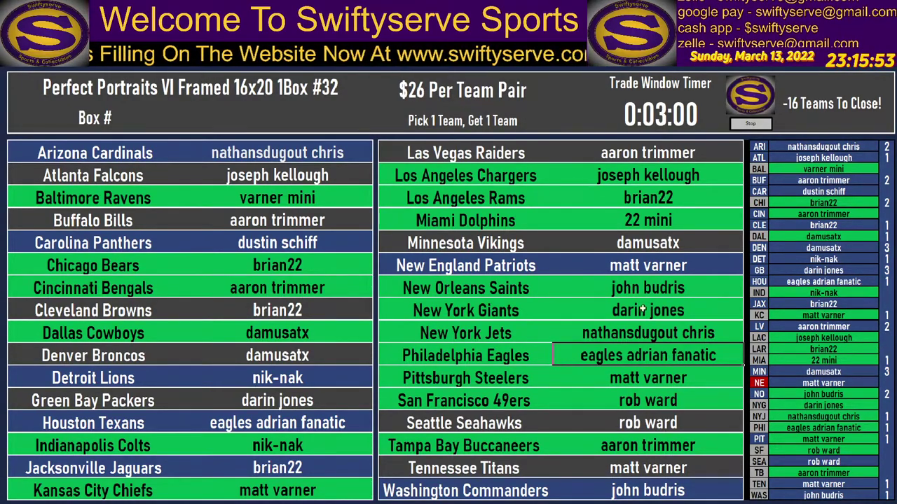
click(233, 423)
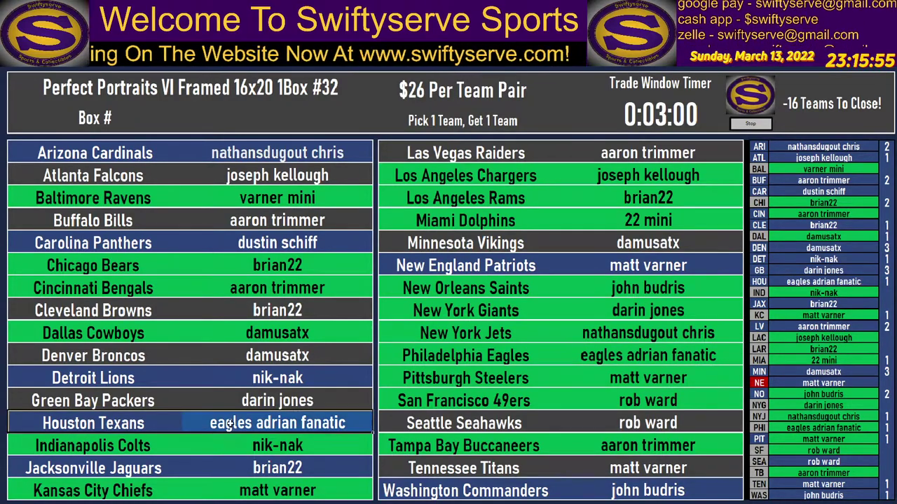
click(232, 423)
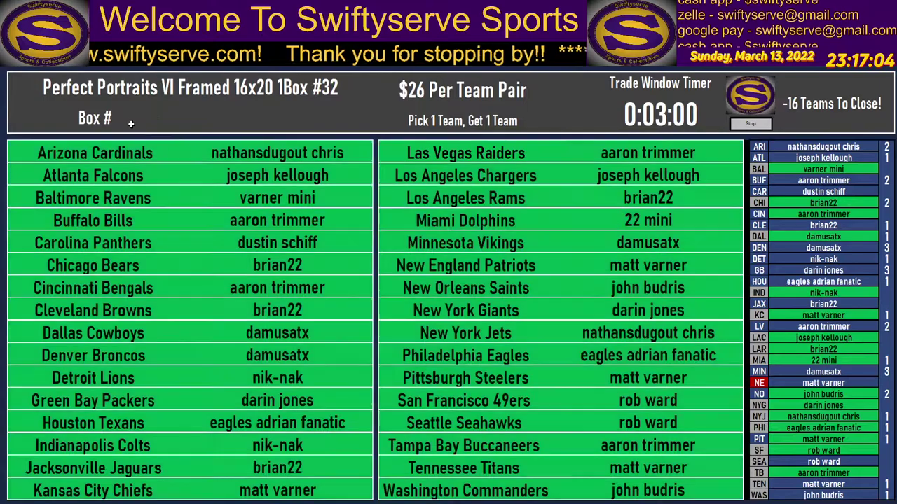
click(130, 125)
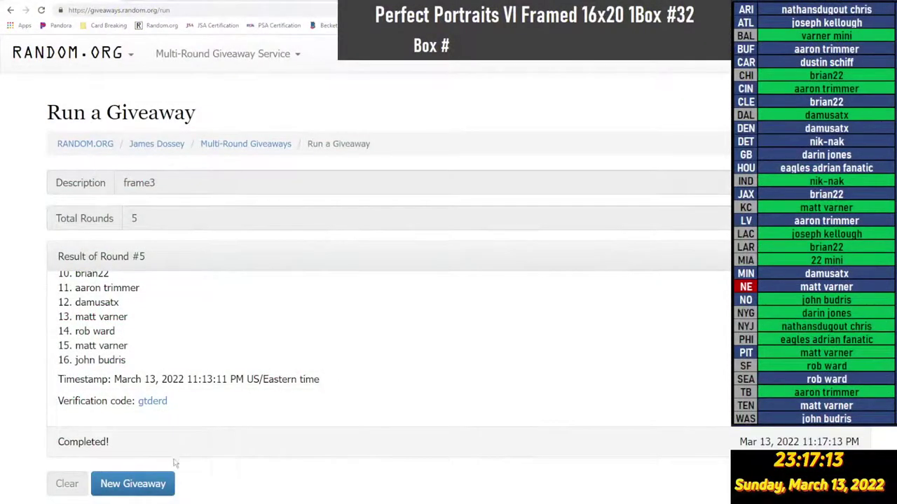
Set up a new giveaway with the pasted entry numbers, description 'frame3' and dice-rolled rounds
click(150, 483)
click(616, 195)
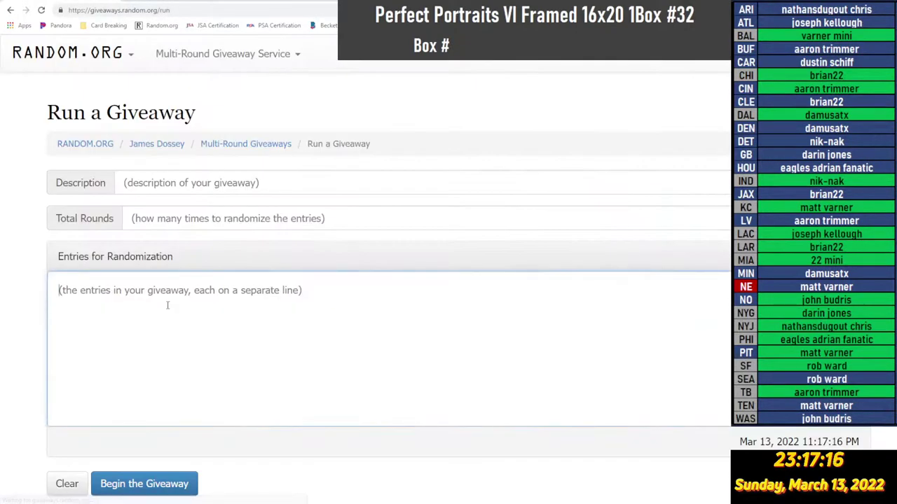
click(260, 324)
key(ctrl+v)
scroll(260, 325, up, 2)
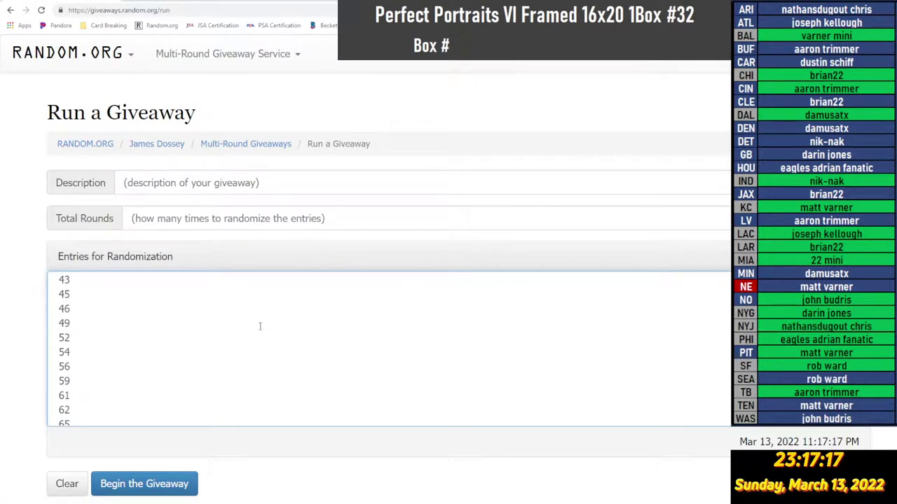
click(262, 188)
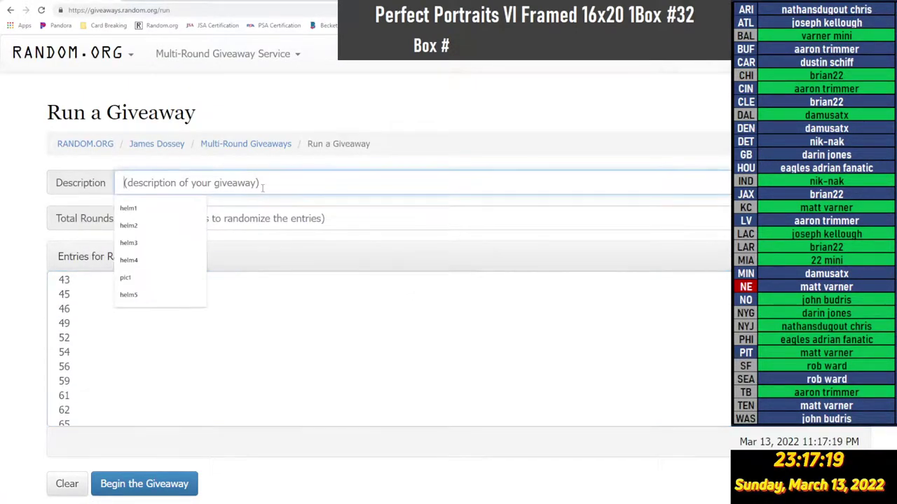
text(frame3)
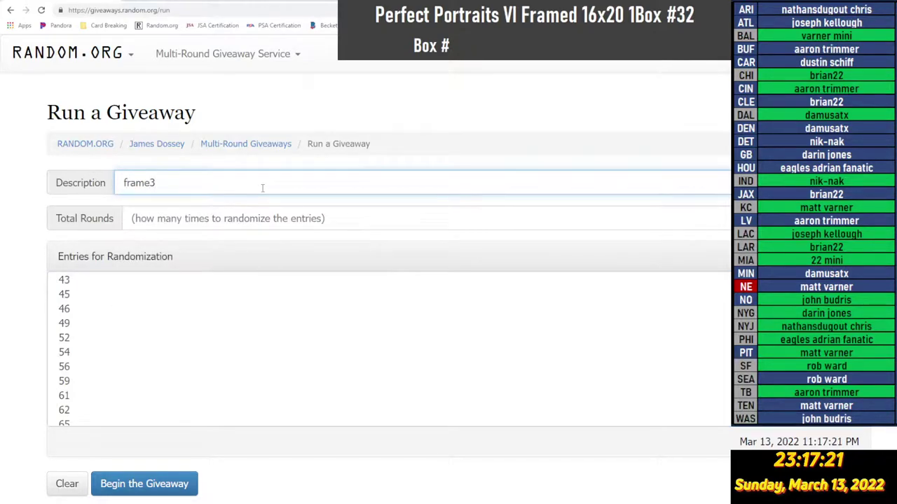
key(Return)
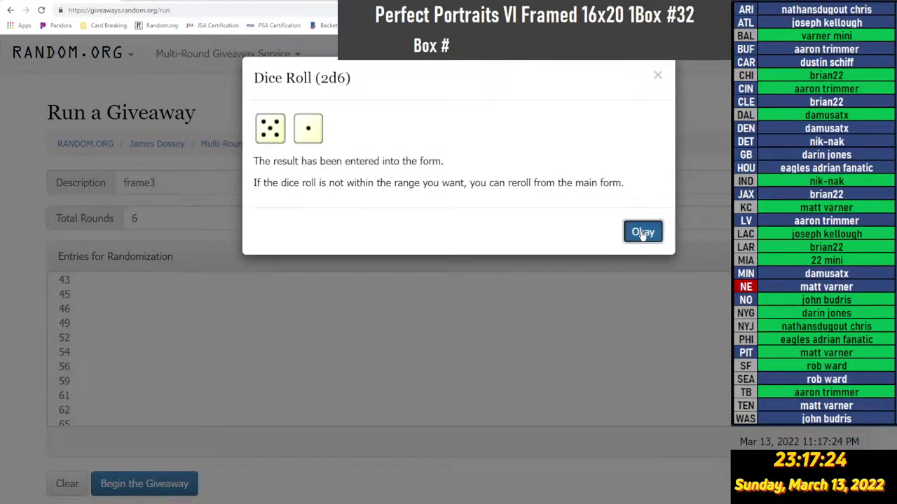
click(642, 231)
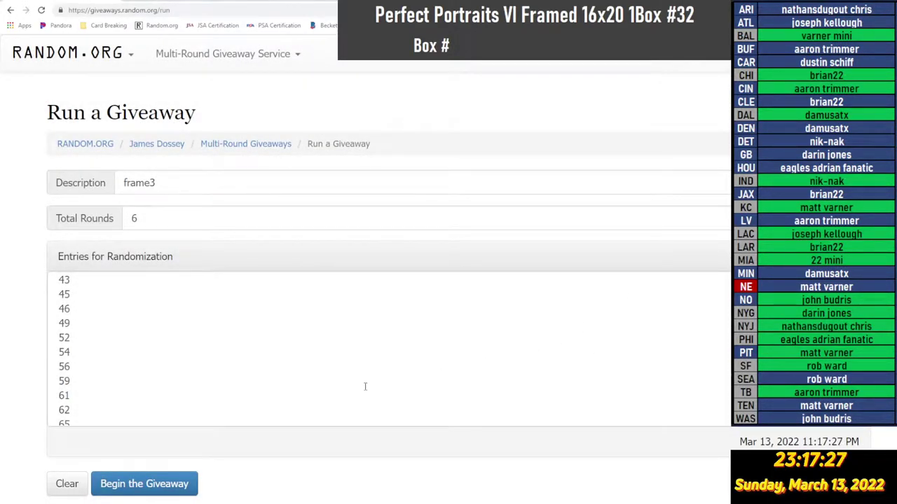
Run the frame3 giveaway through every round to the final draw
click(176, 484)
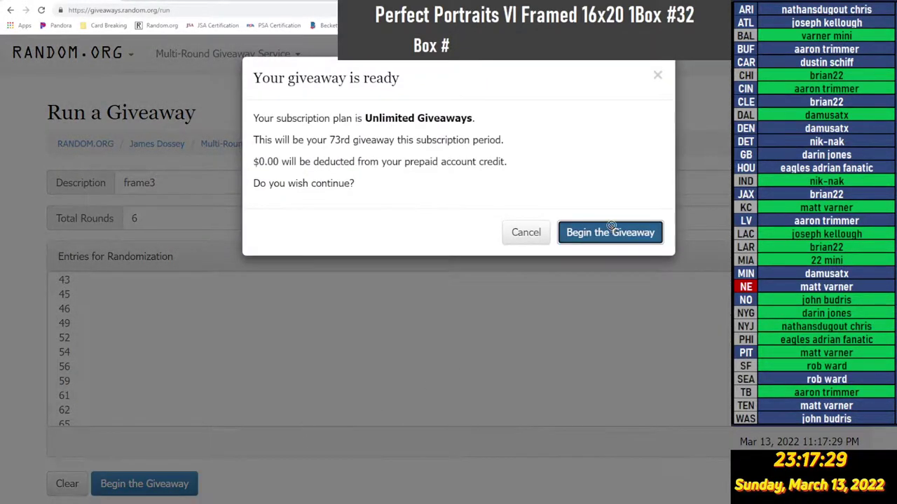
click(611, 227)
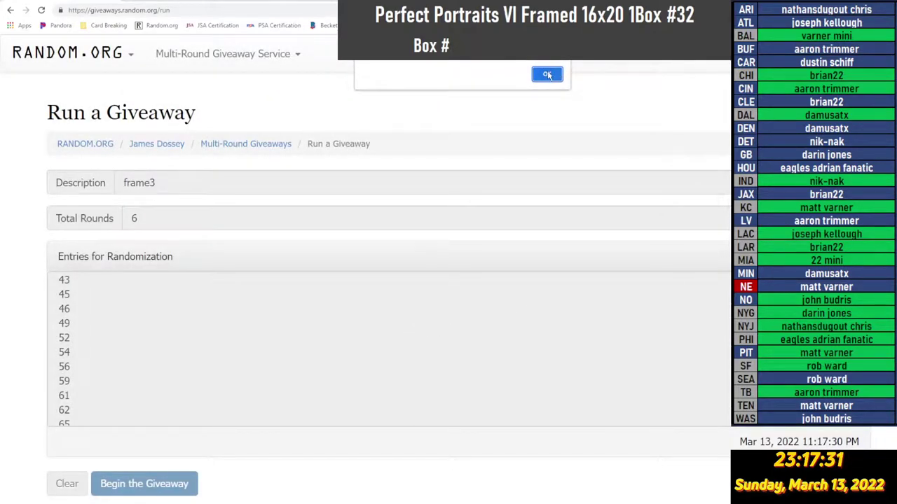
click(546, 74)
click(176, 484)
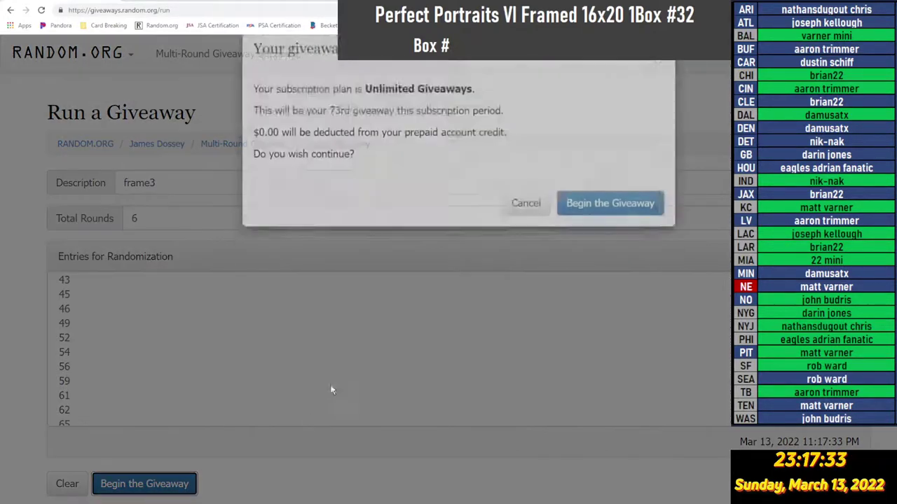
click(610, 232)
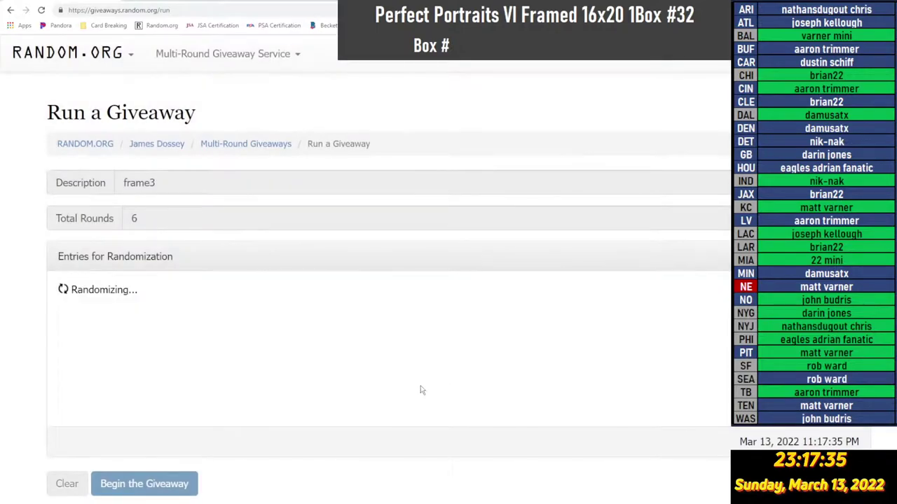
click(130, 483)
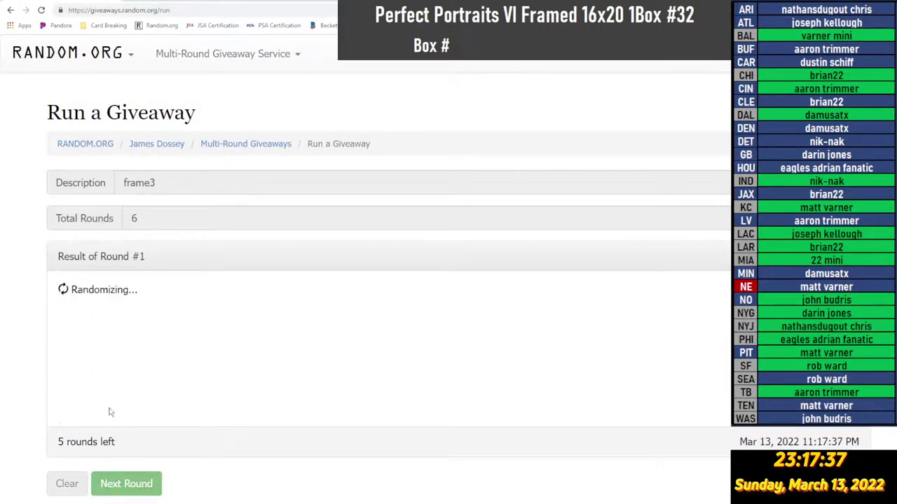
click(148, 483)
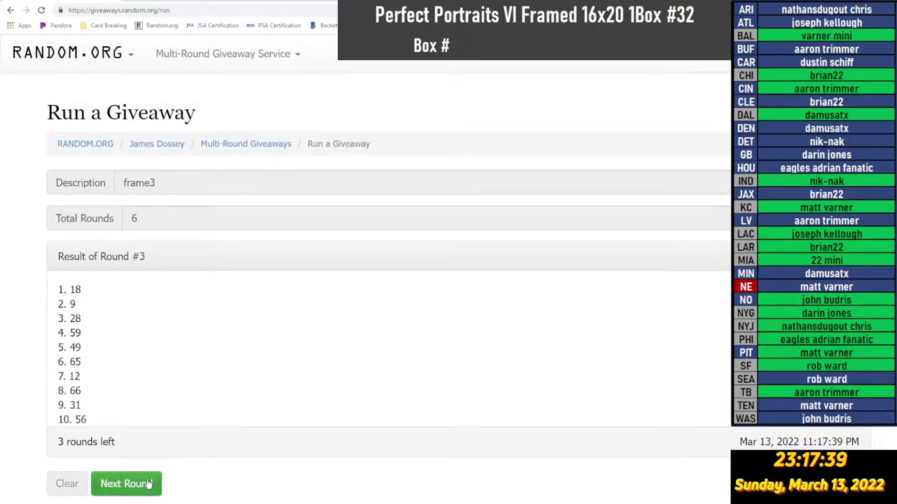
click(148, 484)
click(128, 484)
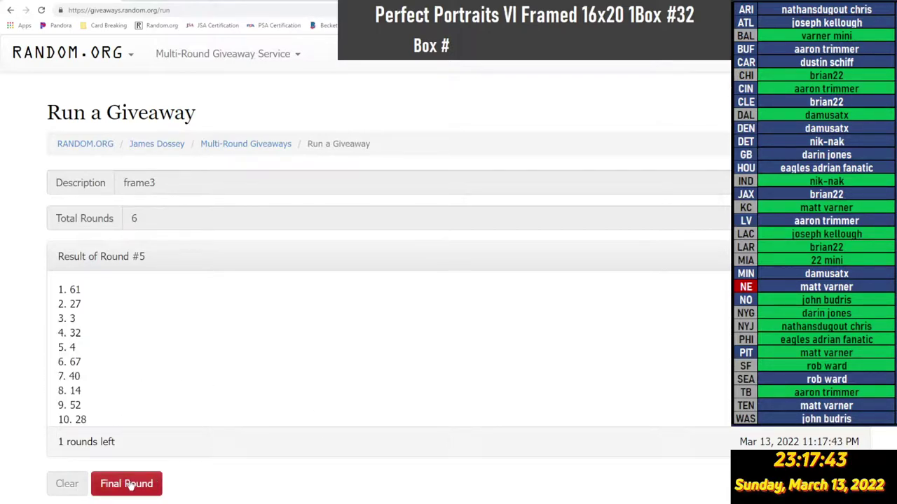
click(129, 485)
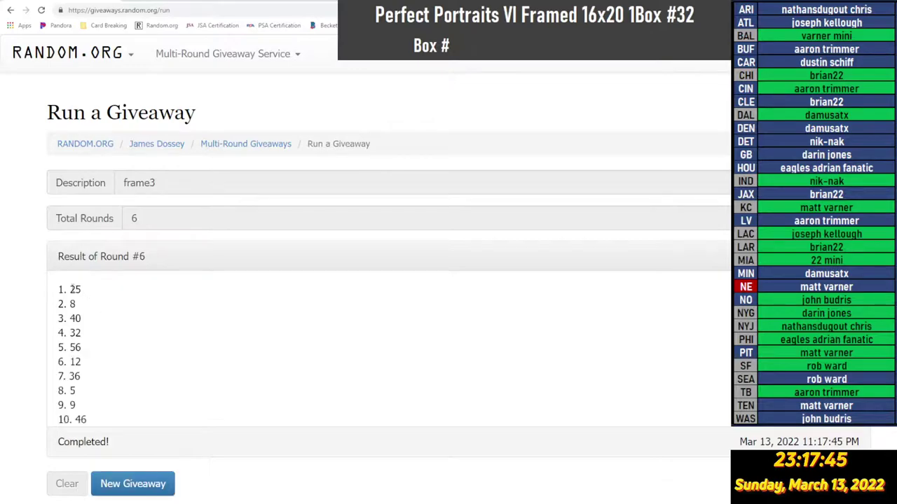
Copy the top final result 25 and set the Box # label to 25
double_click(71, 290)
scroll(633, 361, down, 7)
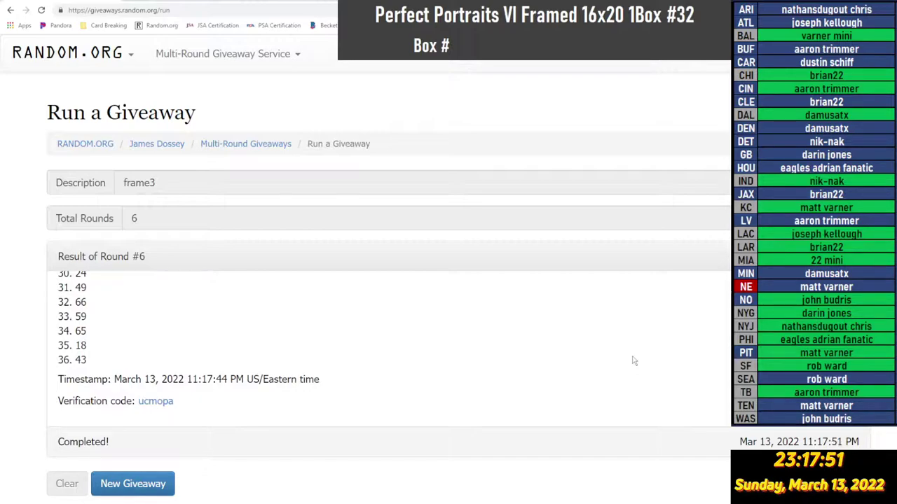
scroll(633, 361, up, 7)
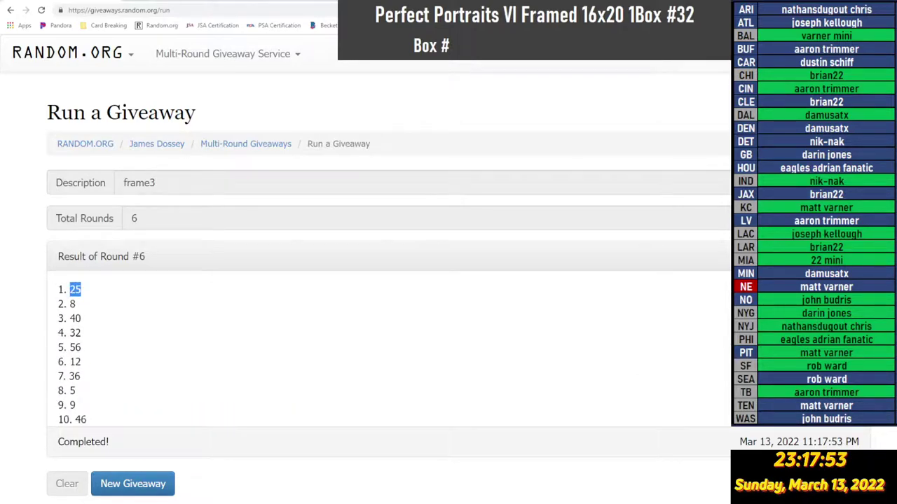
click(463, 43)
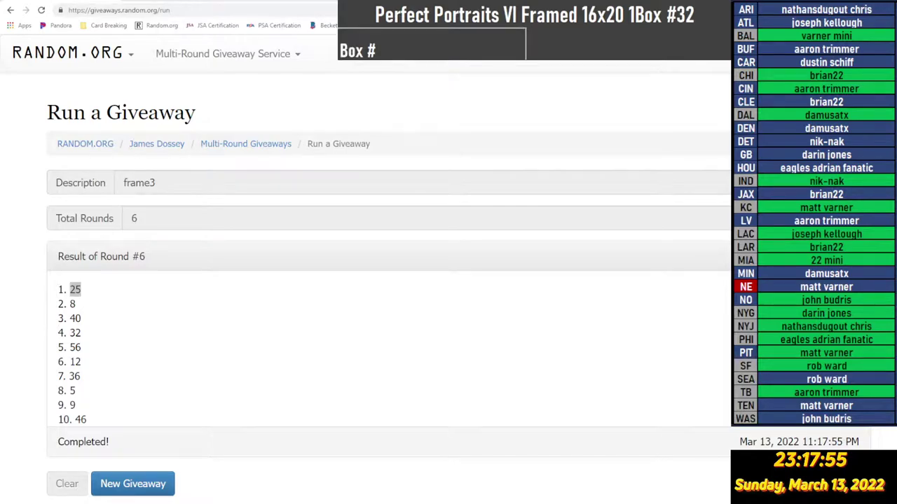
text(25)
click(576, 33)
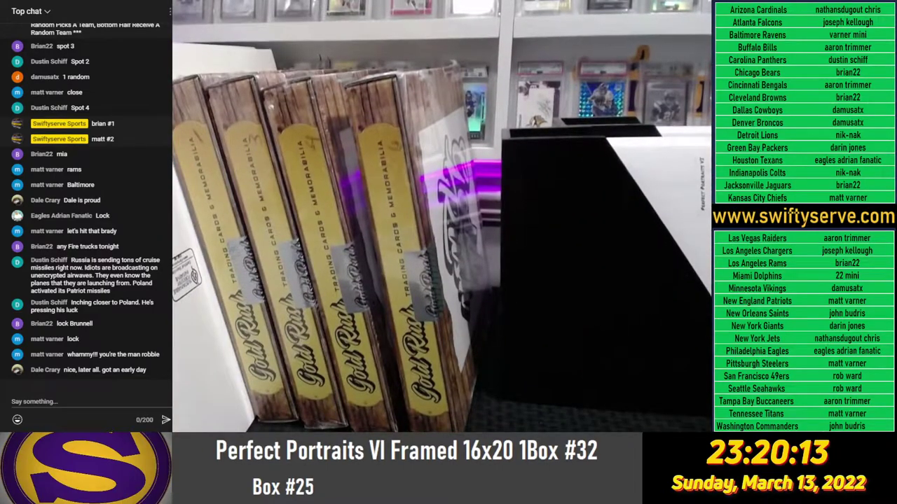
Type 'Patrick Mahomes - KC' into the hit text box under the title
click(489, 488)
text(Patrick M)
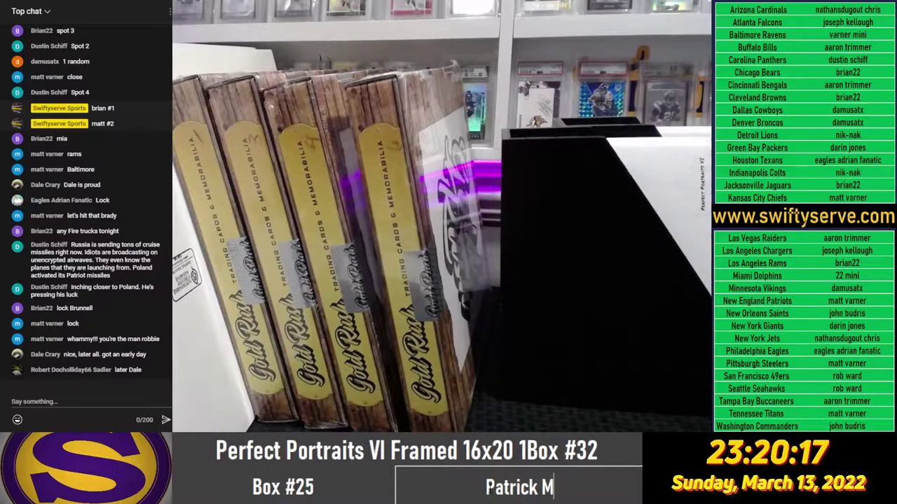
text(ahomes - )
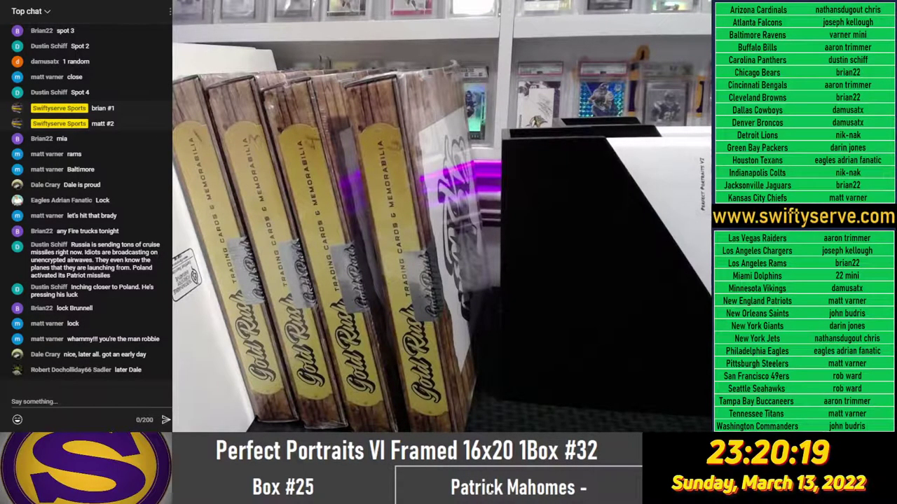
text(KC)
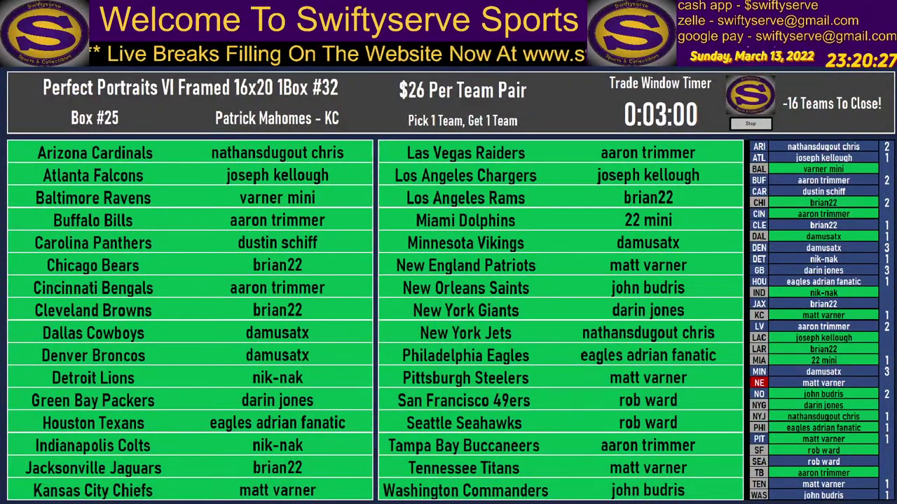
Fill the Kansas City Chiefs row yellow
click(237, 492)
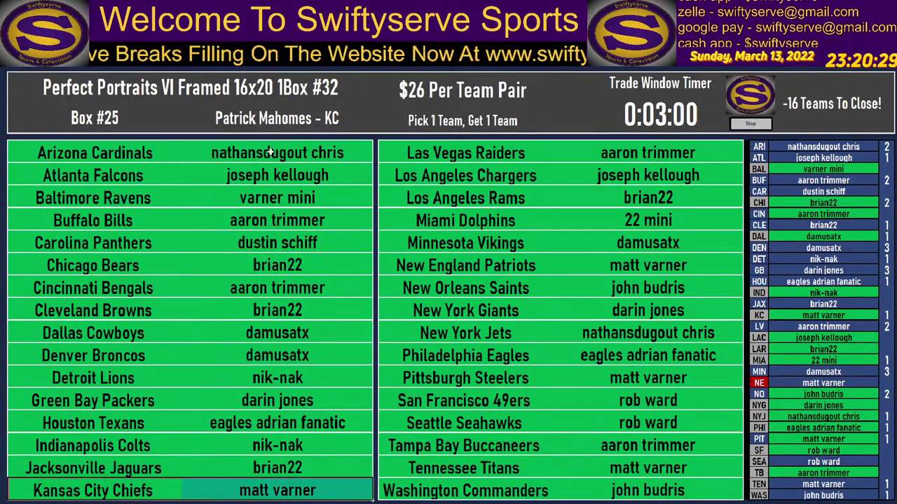
click(133, 63)
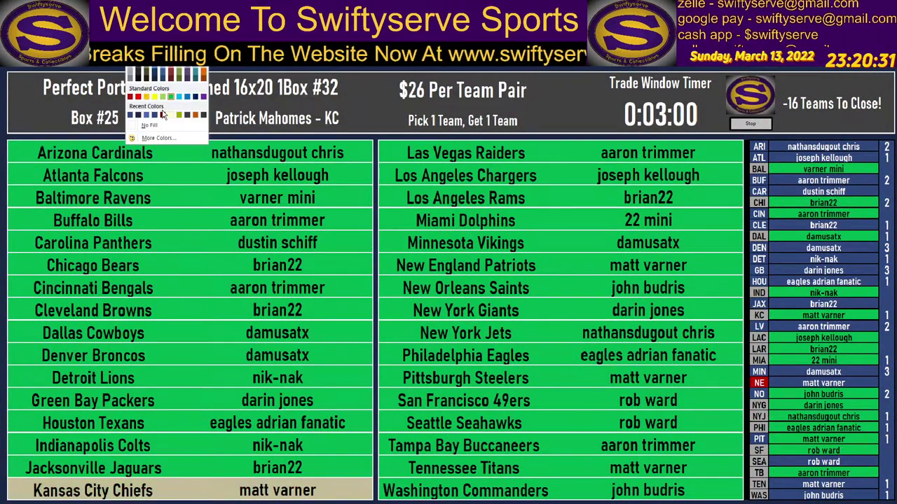
click(156, 95)
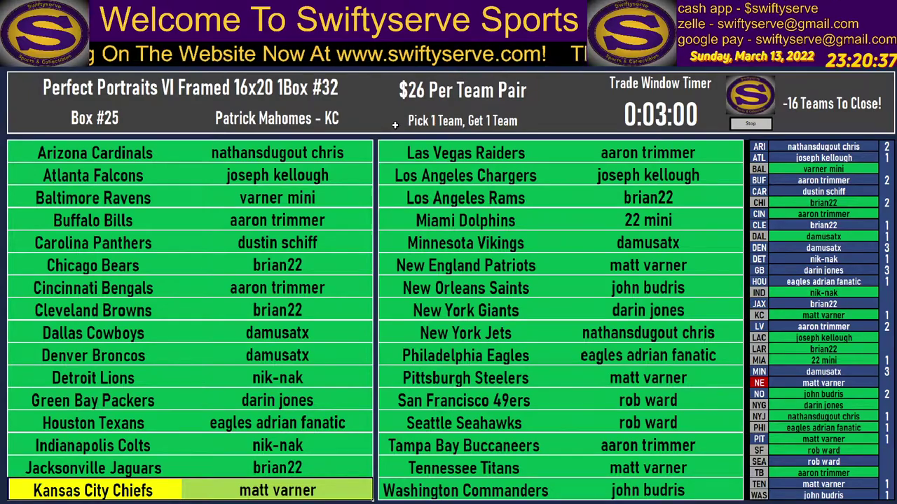
Replace the '-16 Teams To Close!' status with '3/13 CLOSED!!!!'
click(837, 102)
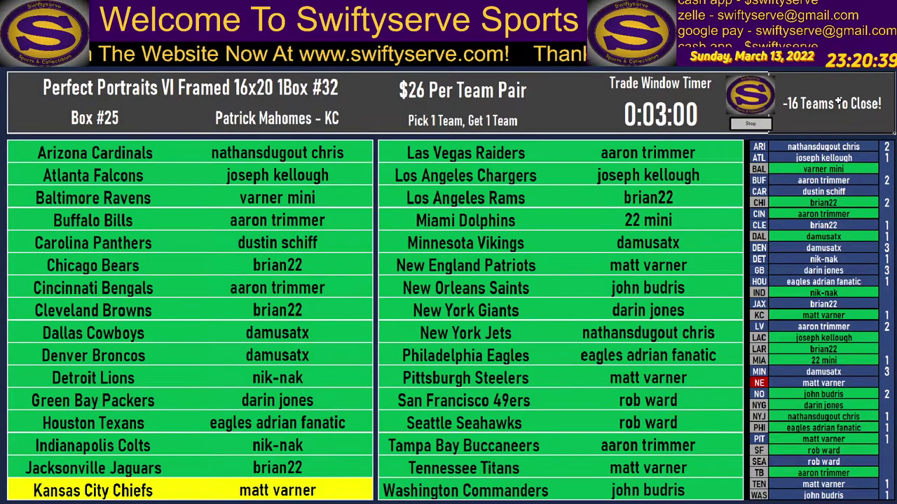
text(3/13 C:POS)
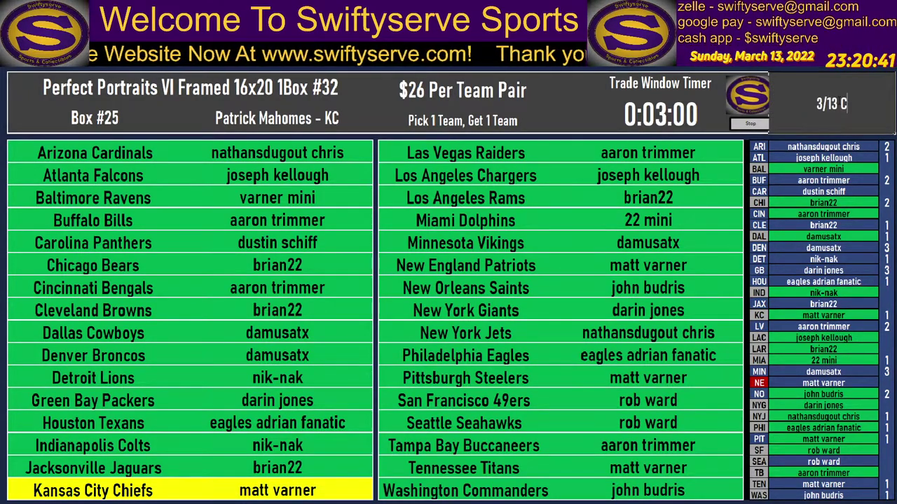
key(BackSpace)
key(BackSpace)
key(BackSpace)
text(L)
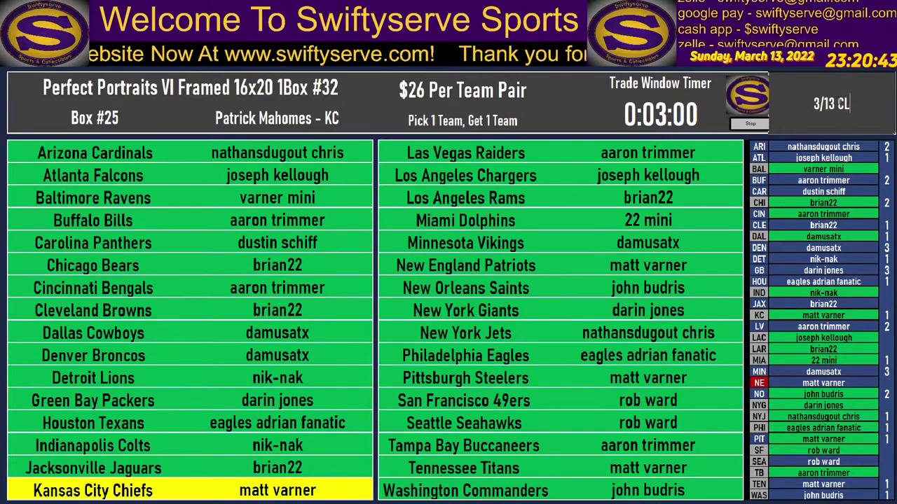
text(OSED!!!!)
key(Return)
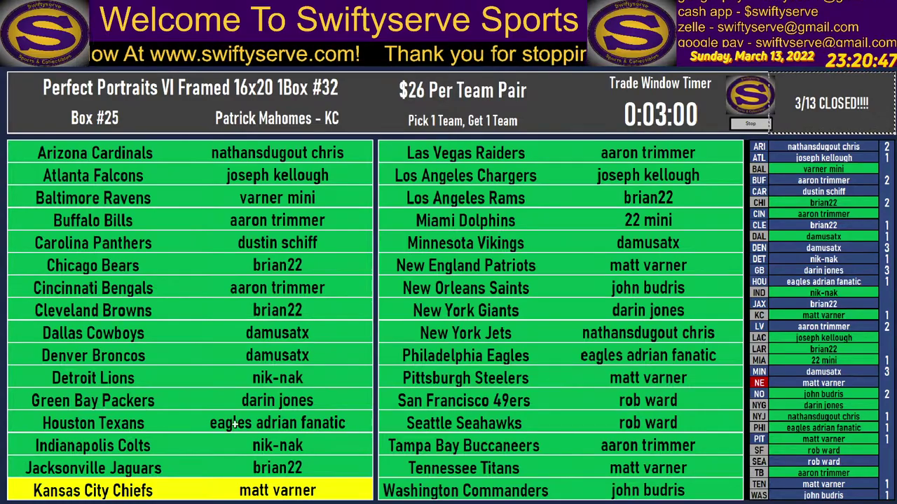
Review the 1Box #31 and #30 boards, then bring up the Perfect Portraits VI showcase
key(ctrl+Page_Up)
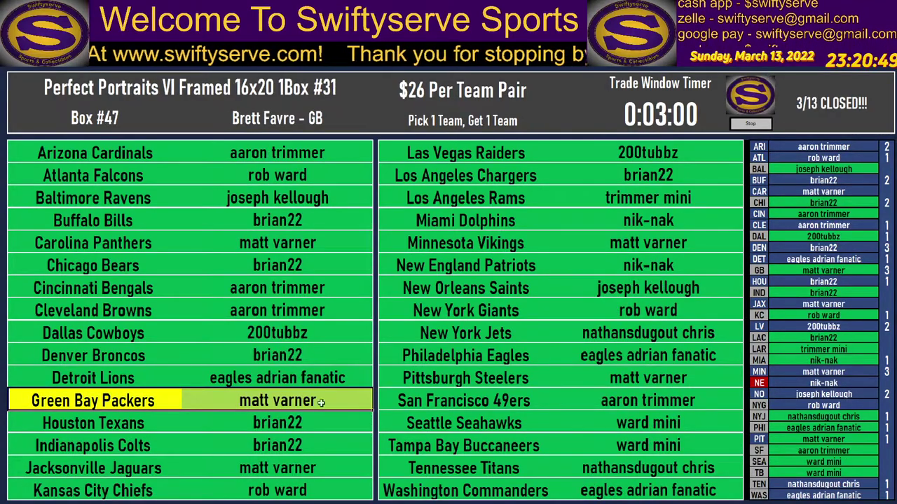
key(ctrl+Page_Up)
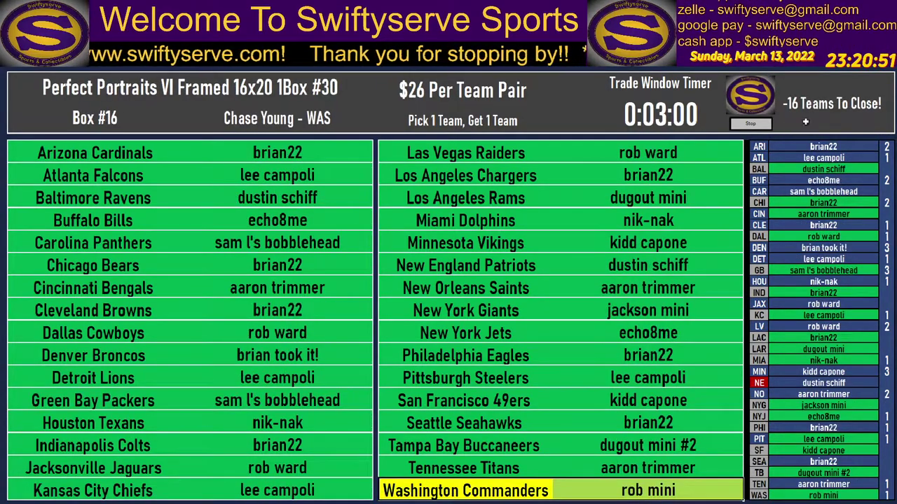
text(3/13 CLOSED!!!!)
key(ctrl+Page_Down)
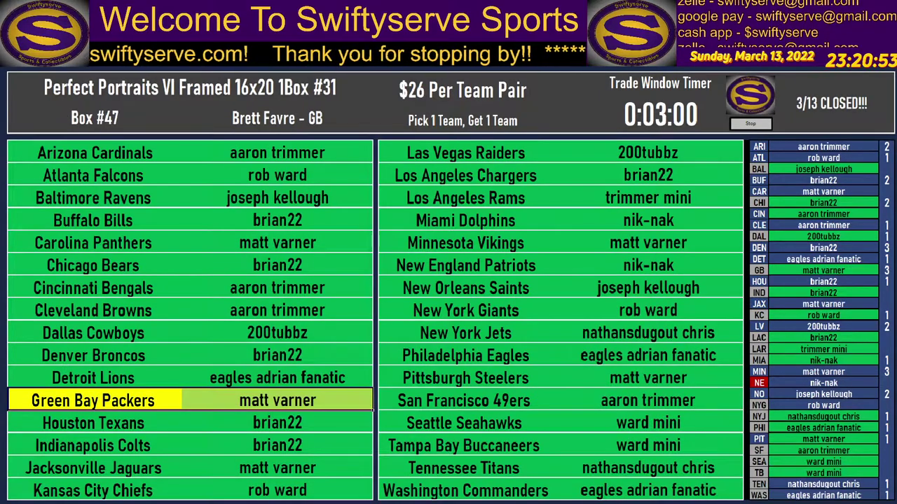
key(ctrl+Page_Up)
key(ctrl+Page_Down)
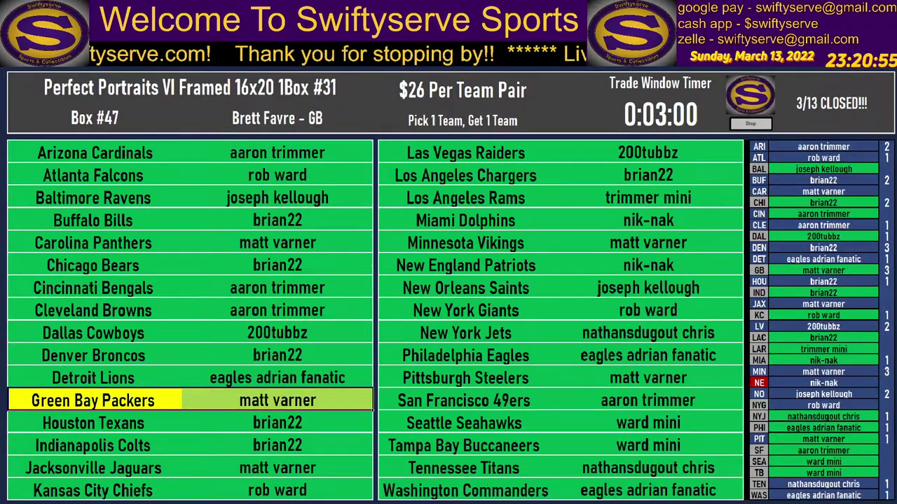
key(ctrl+Page_Down)
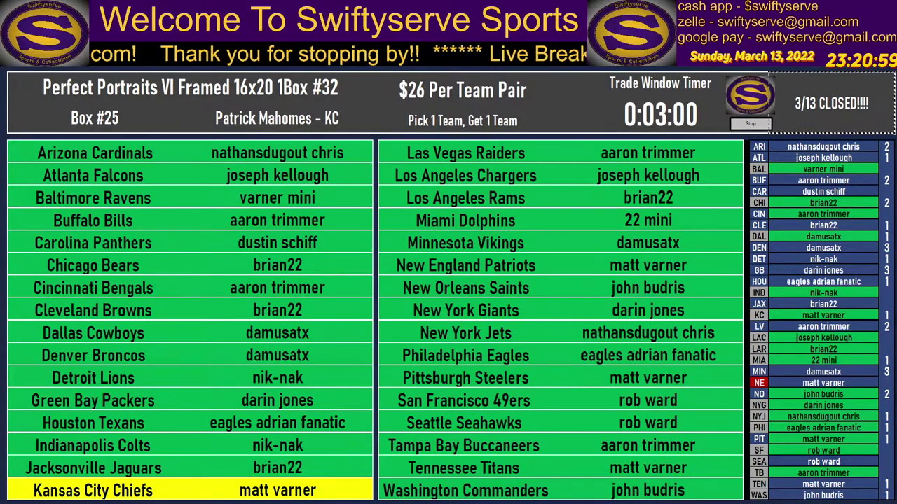
key(ctrl+Page_Down)
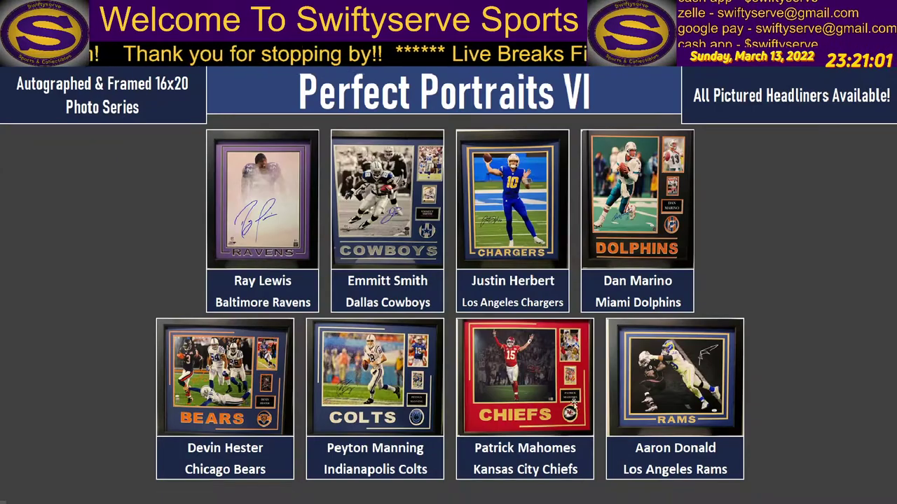